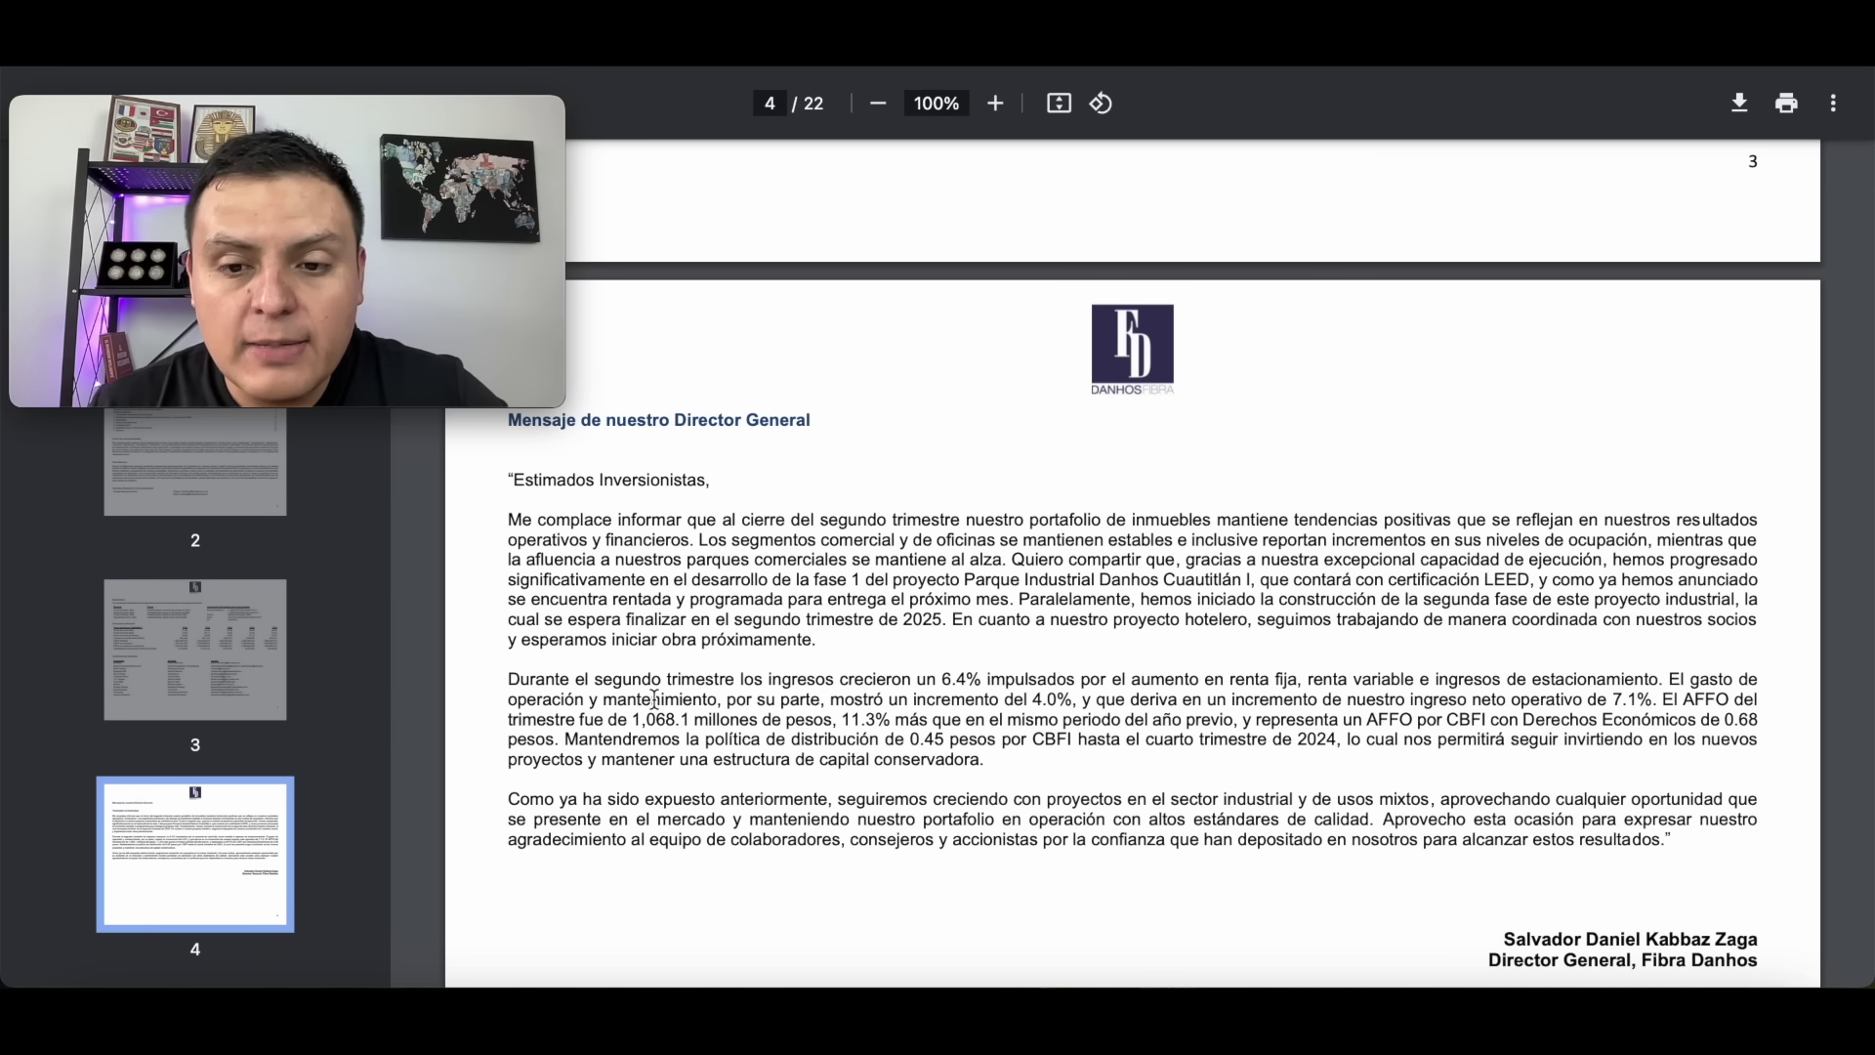
Highlight the AFFO por CBFI con Derechos Económicos wording and its amount in the Director General's message on page 4.
drag(1366, 720, 1512, 721)
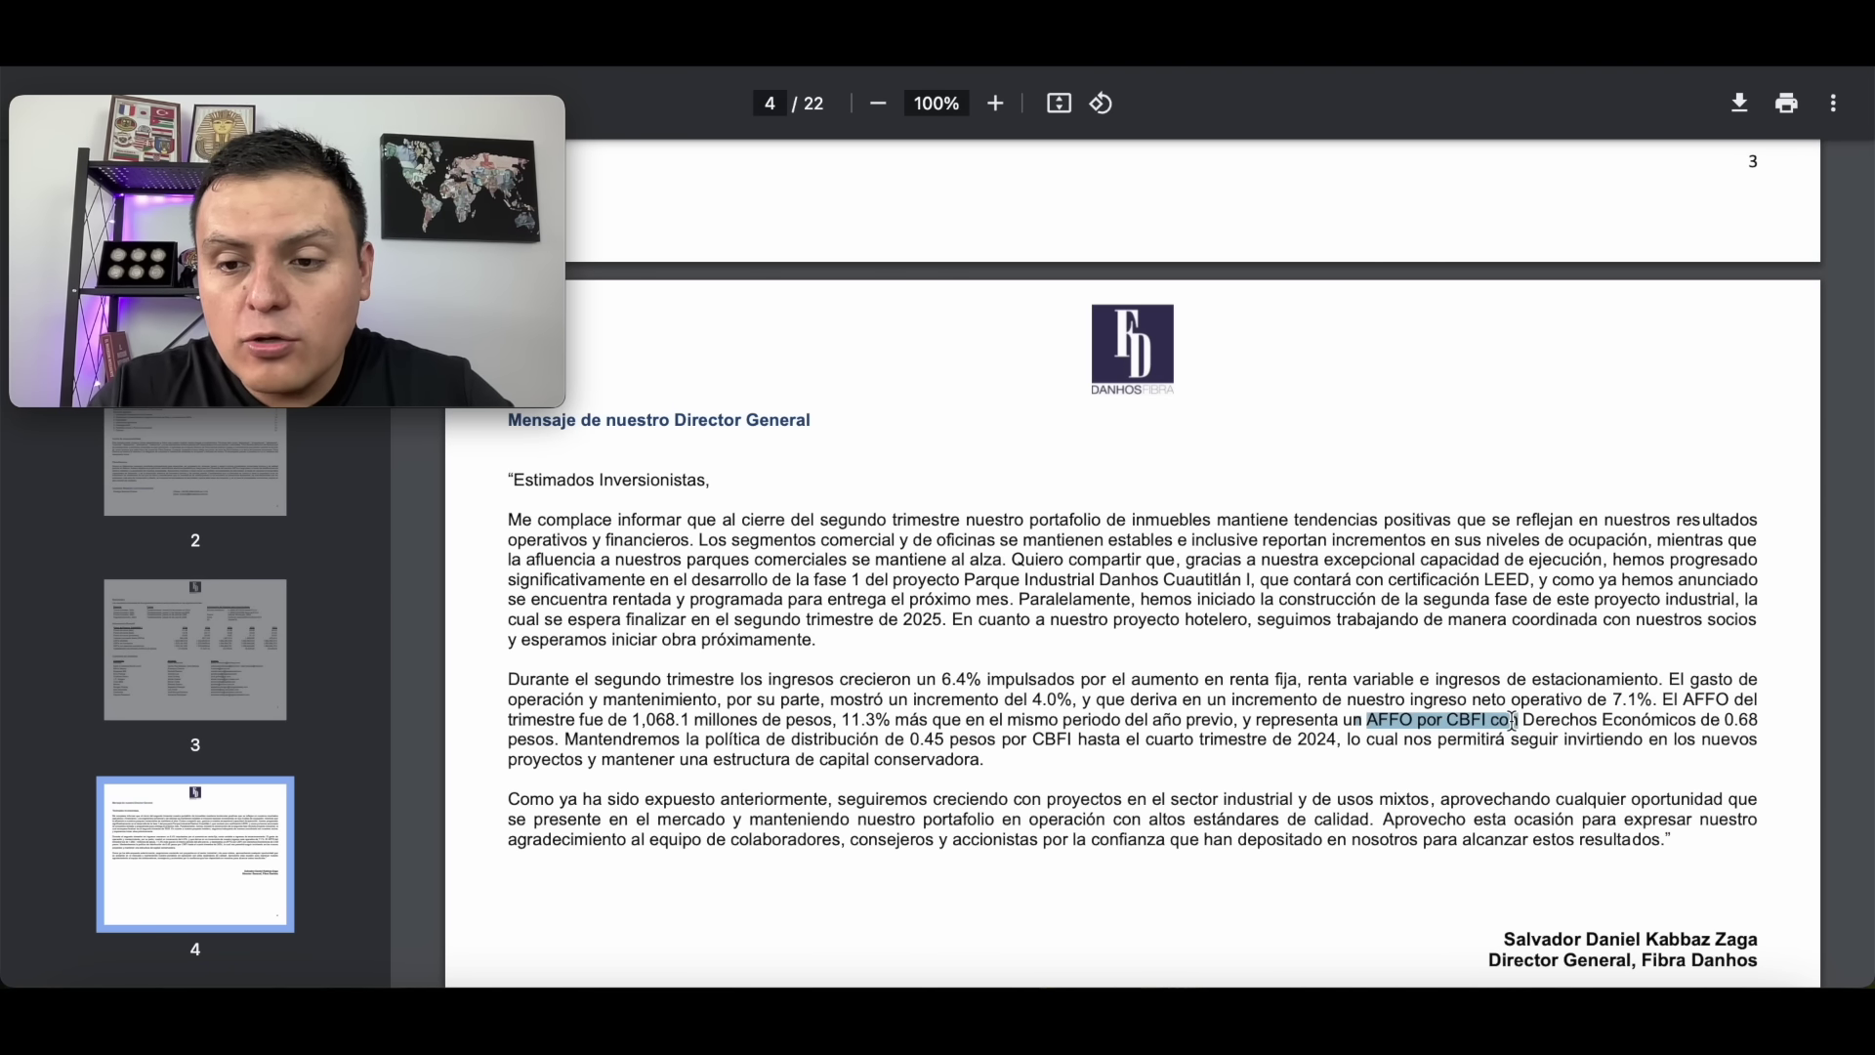
drag(1711, 720, 1748, 719)
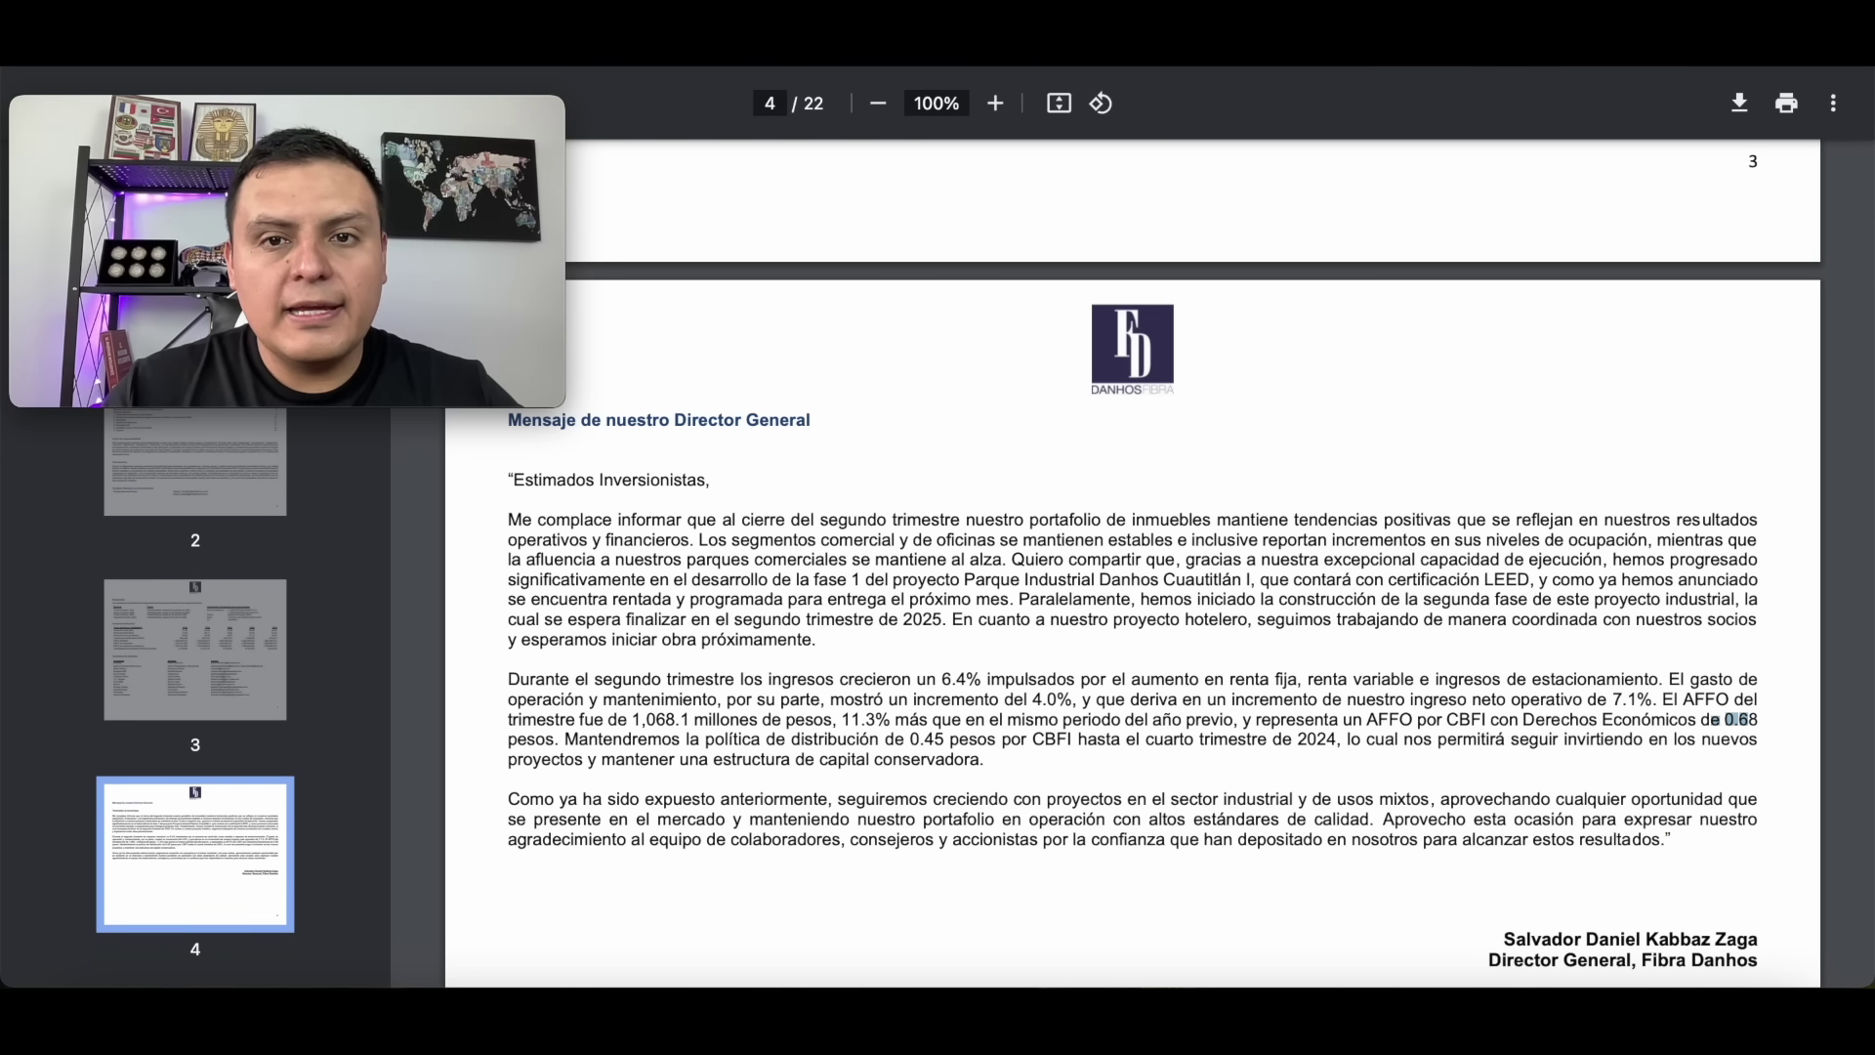
Switch to the Vivir de Fibras spreadsheet and sum the August 2023 Remb. Capital and Res. Fiscal on the Indicadores DANHOS sheet.
click(1221, 44)
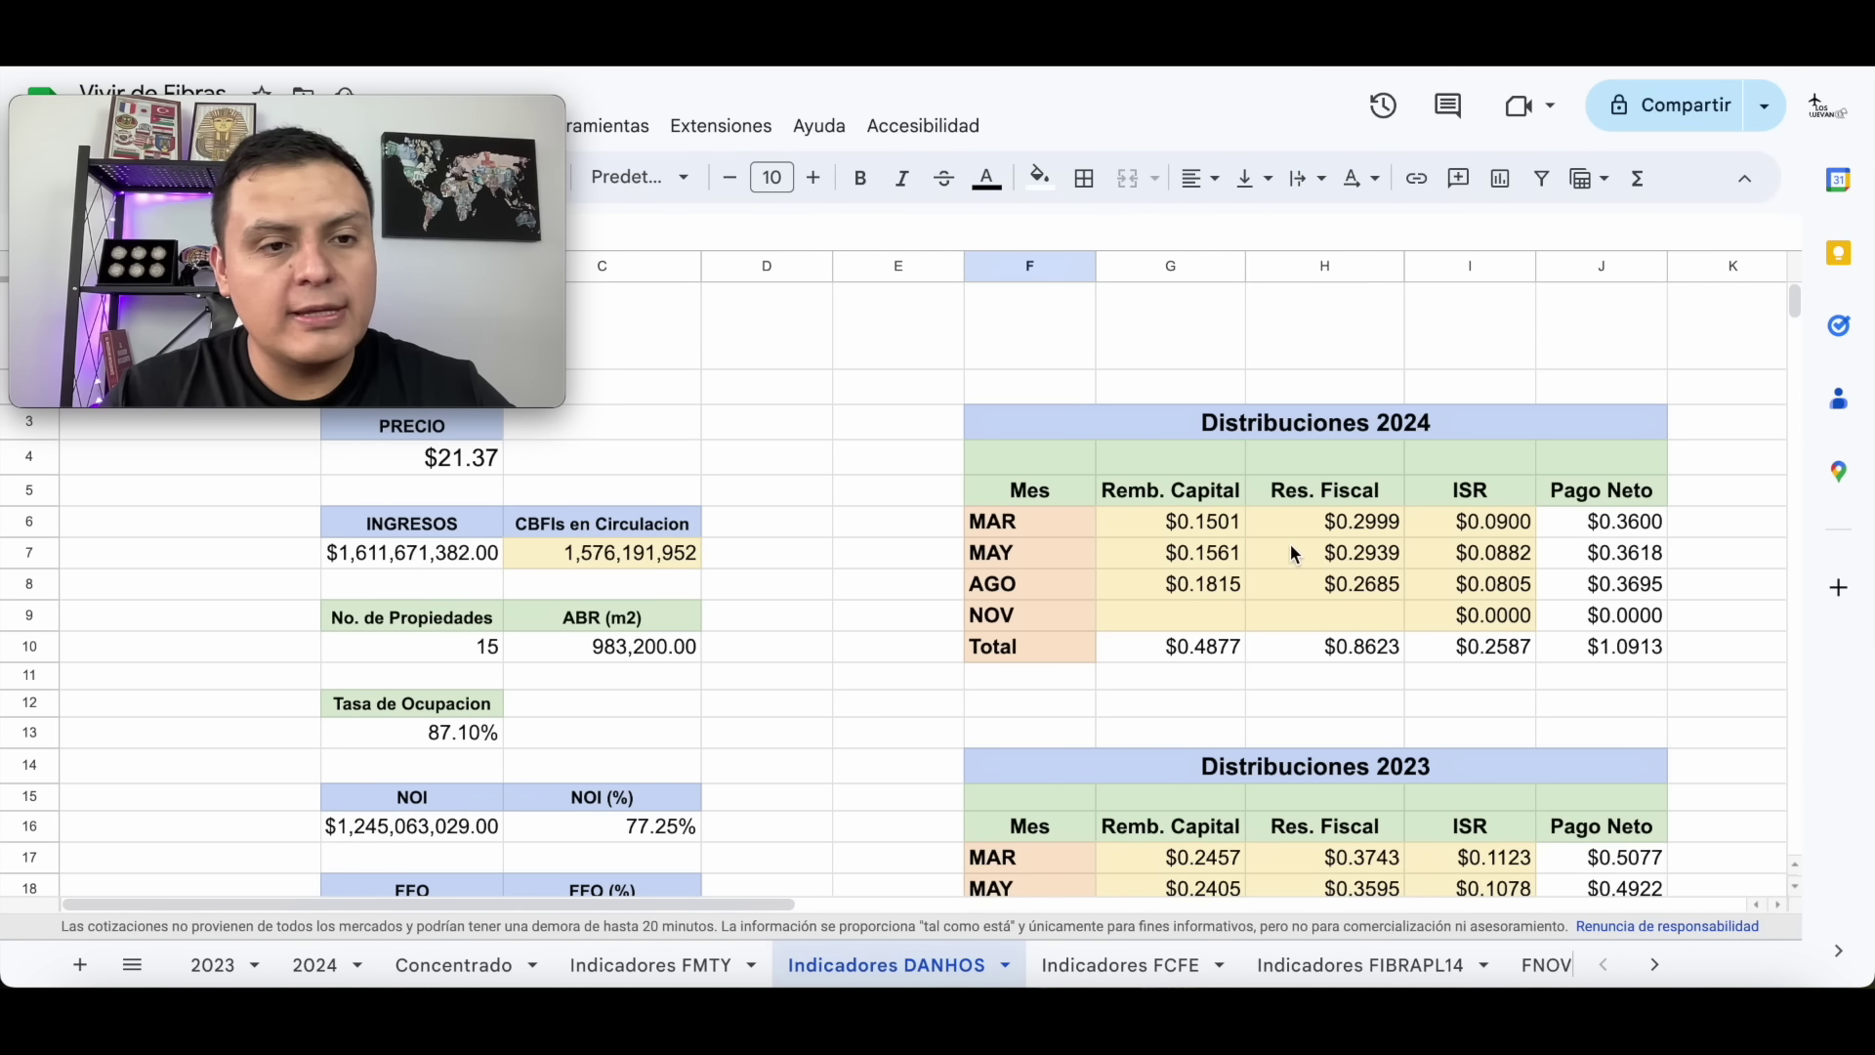
scroll(1355, 724, down, 3)
scroll(1356, 724, down, 1)
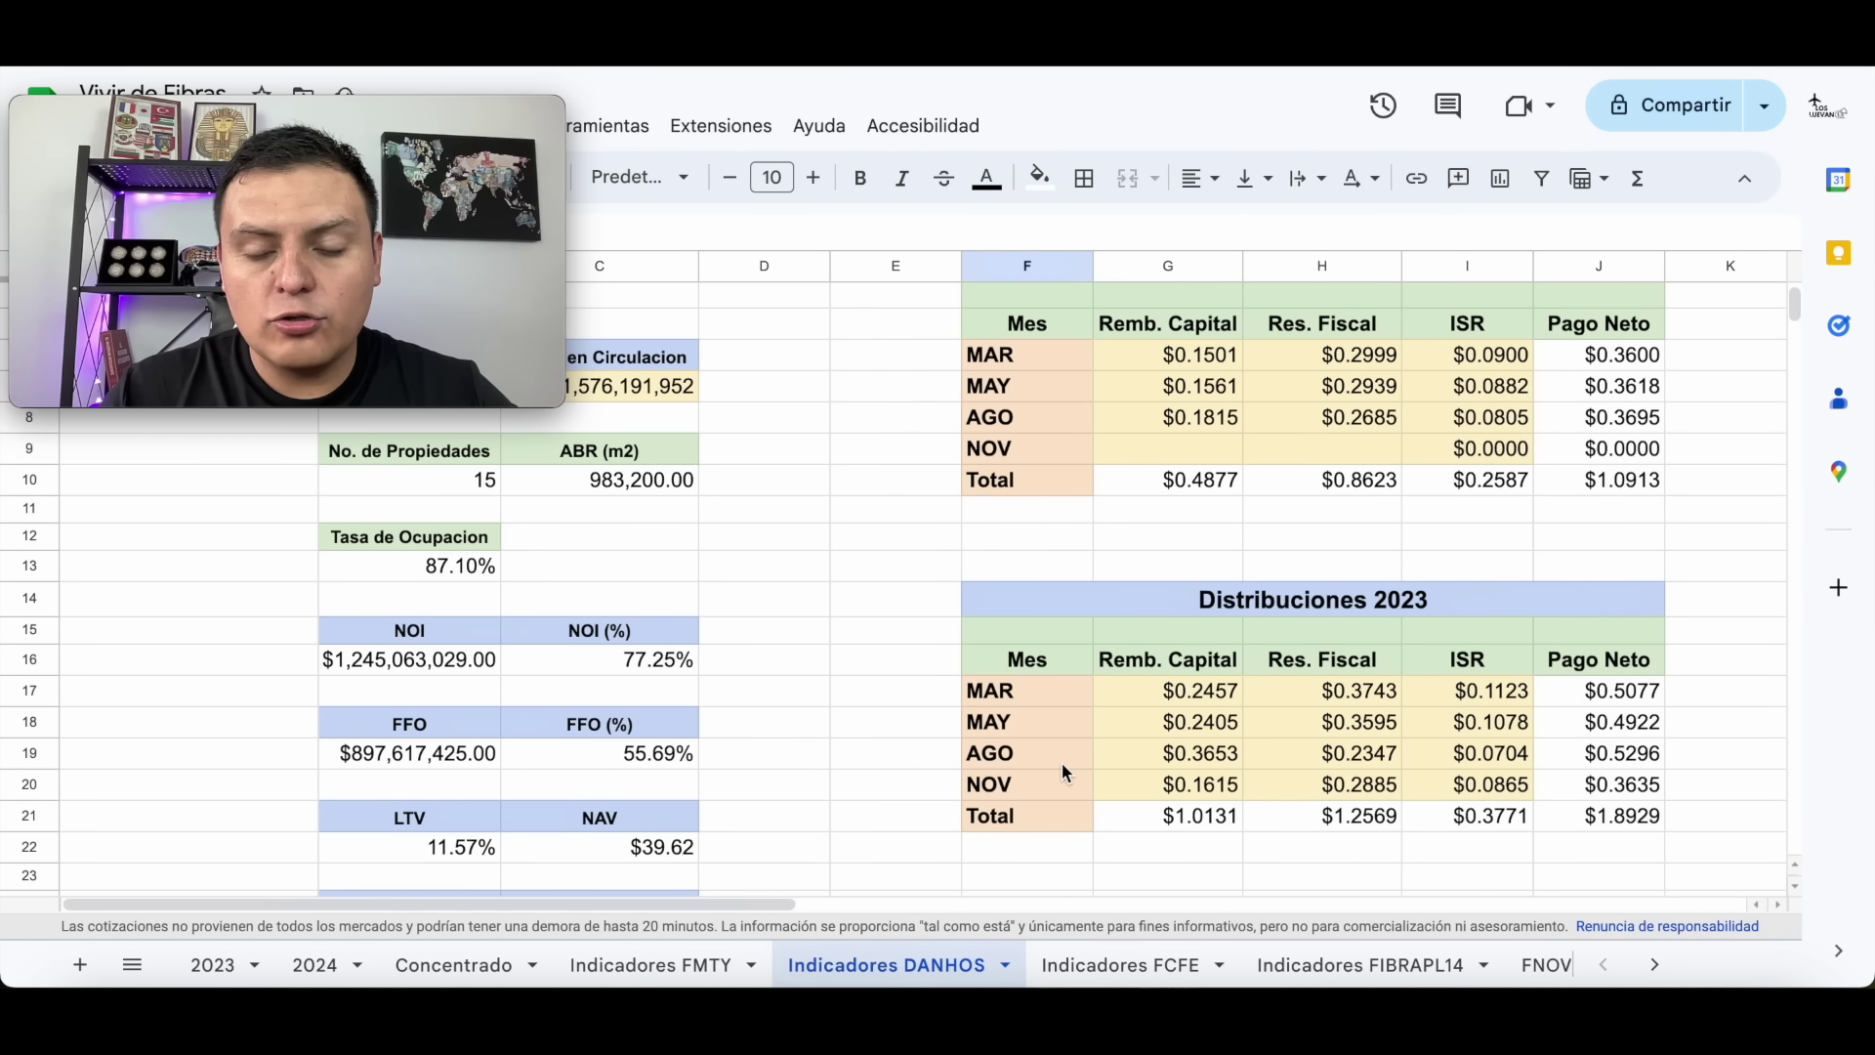
click(1039, 789)
click(1233, 784)
mouse_move(1234, 784)
mouse_down()
mouse_move(1315, 791)
mouse_move(1309, 763)
mouse_up()
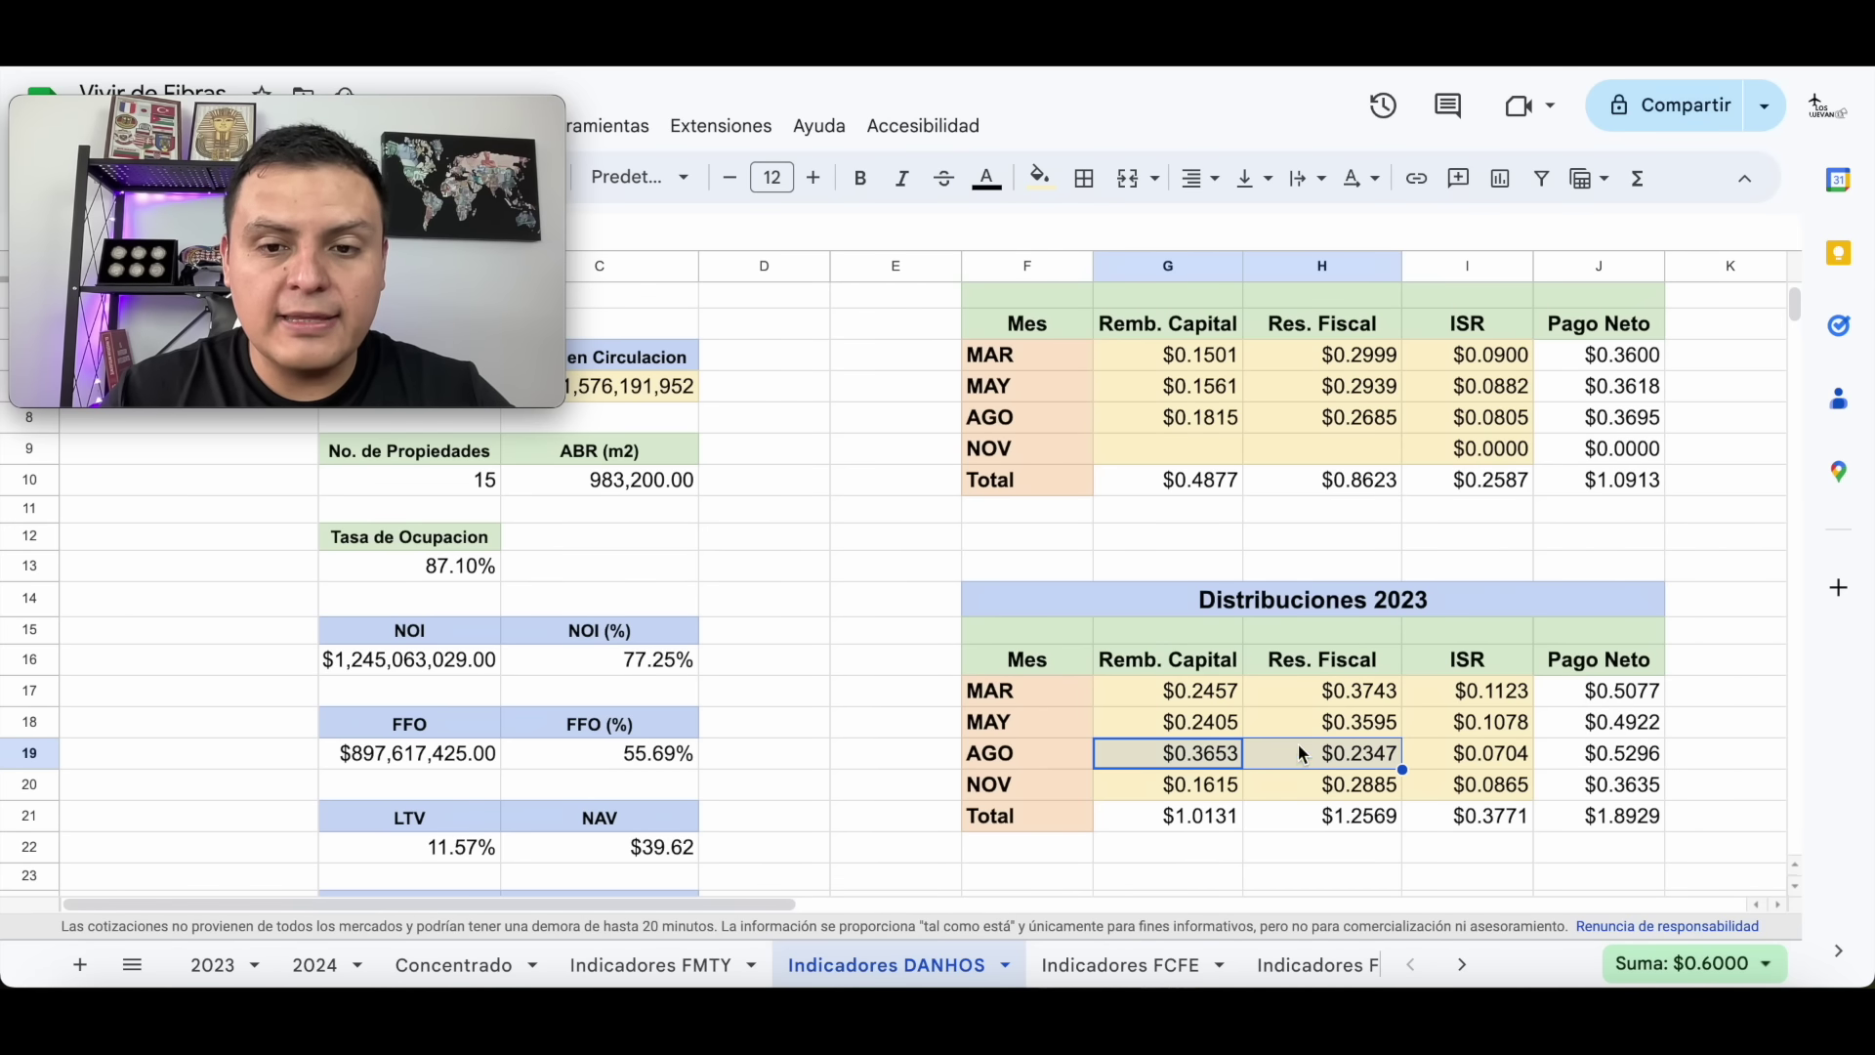
Check the combined Remb. Capital and Res. Fiscal for March, May and August in the Distribuciones 2024 table.
click(1211, 533)
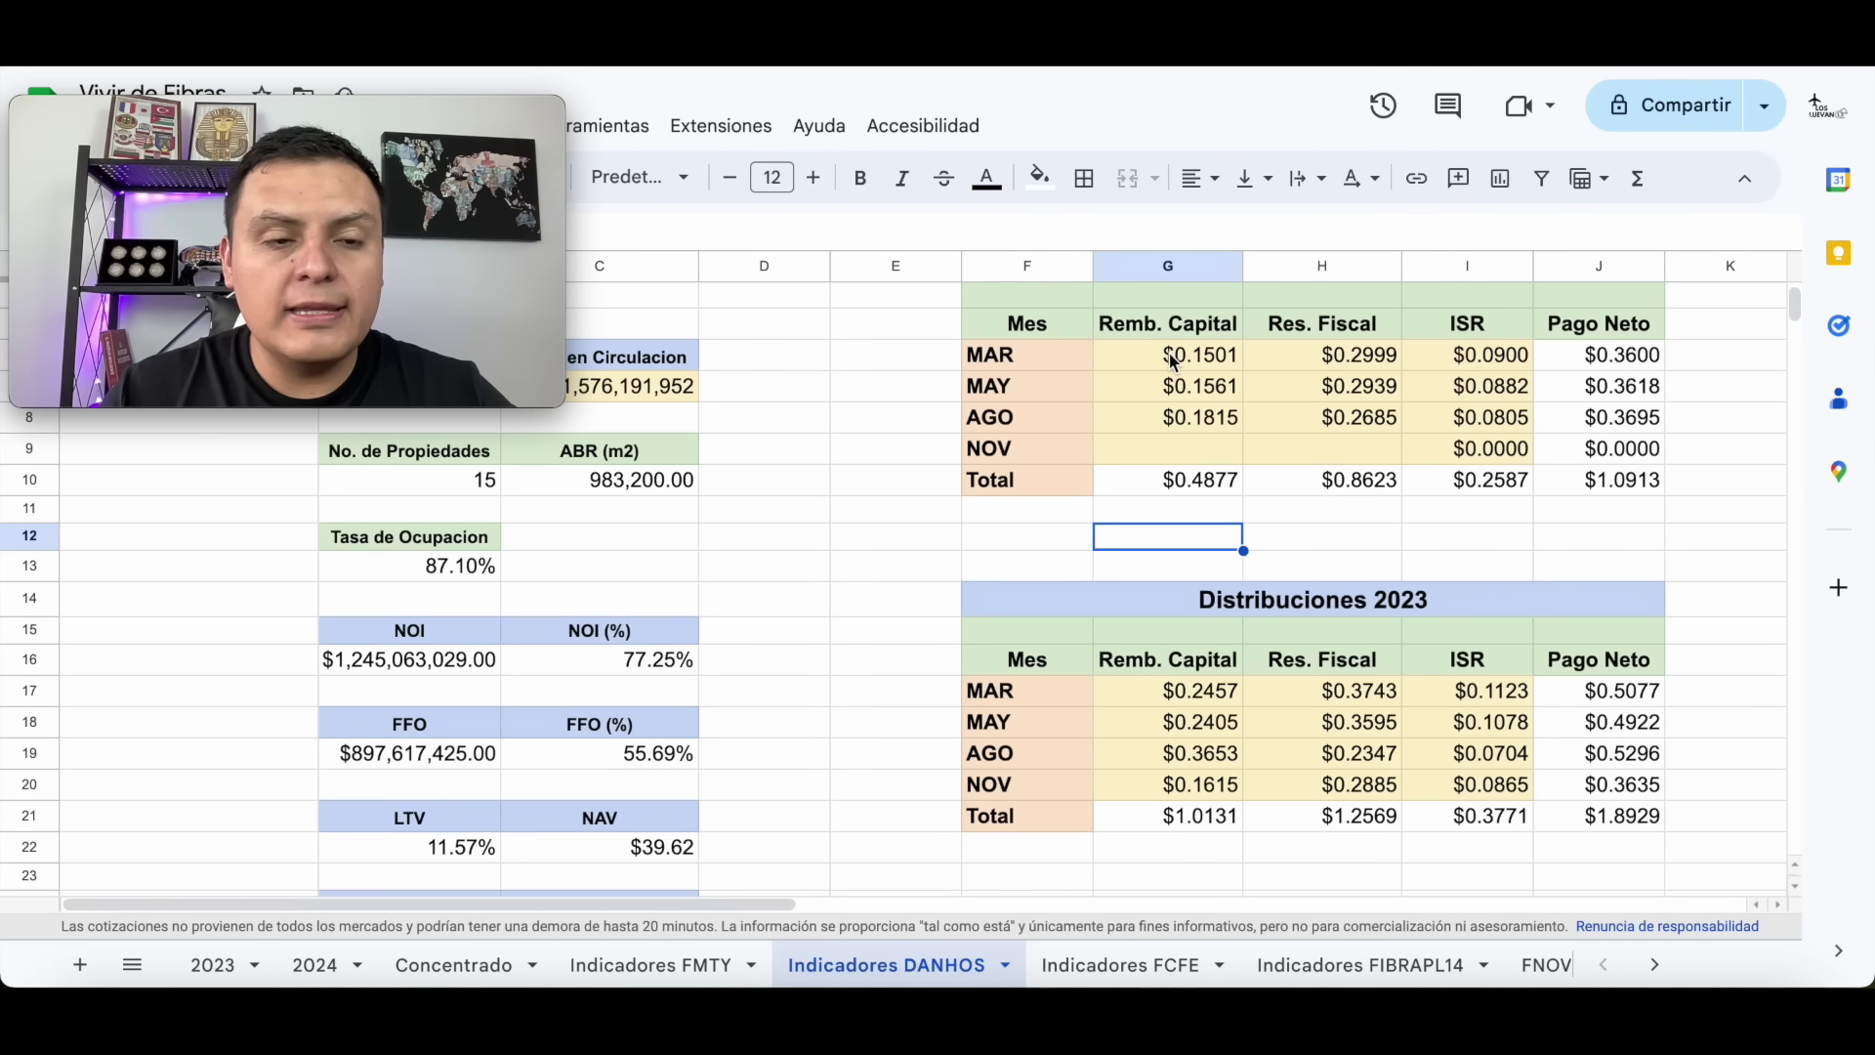
scroll(1172, 361, up, 3)
drag(1145, 469, 1291, 473)
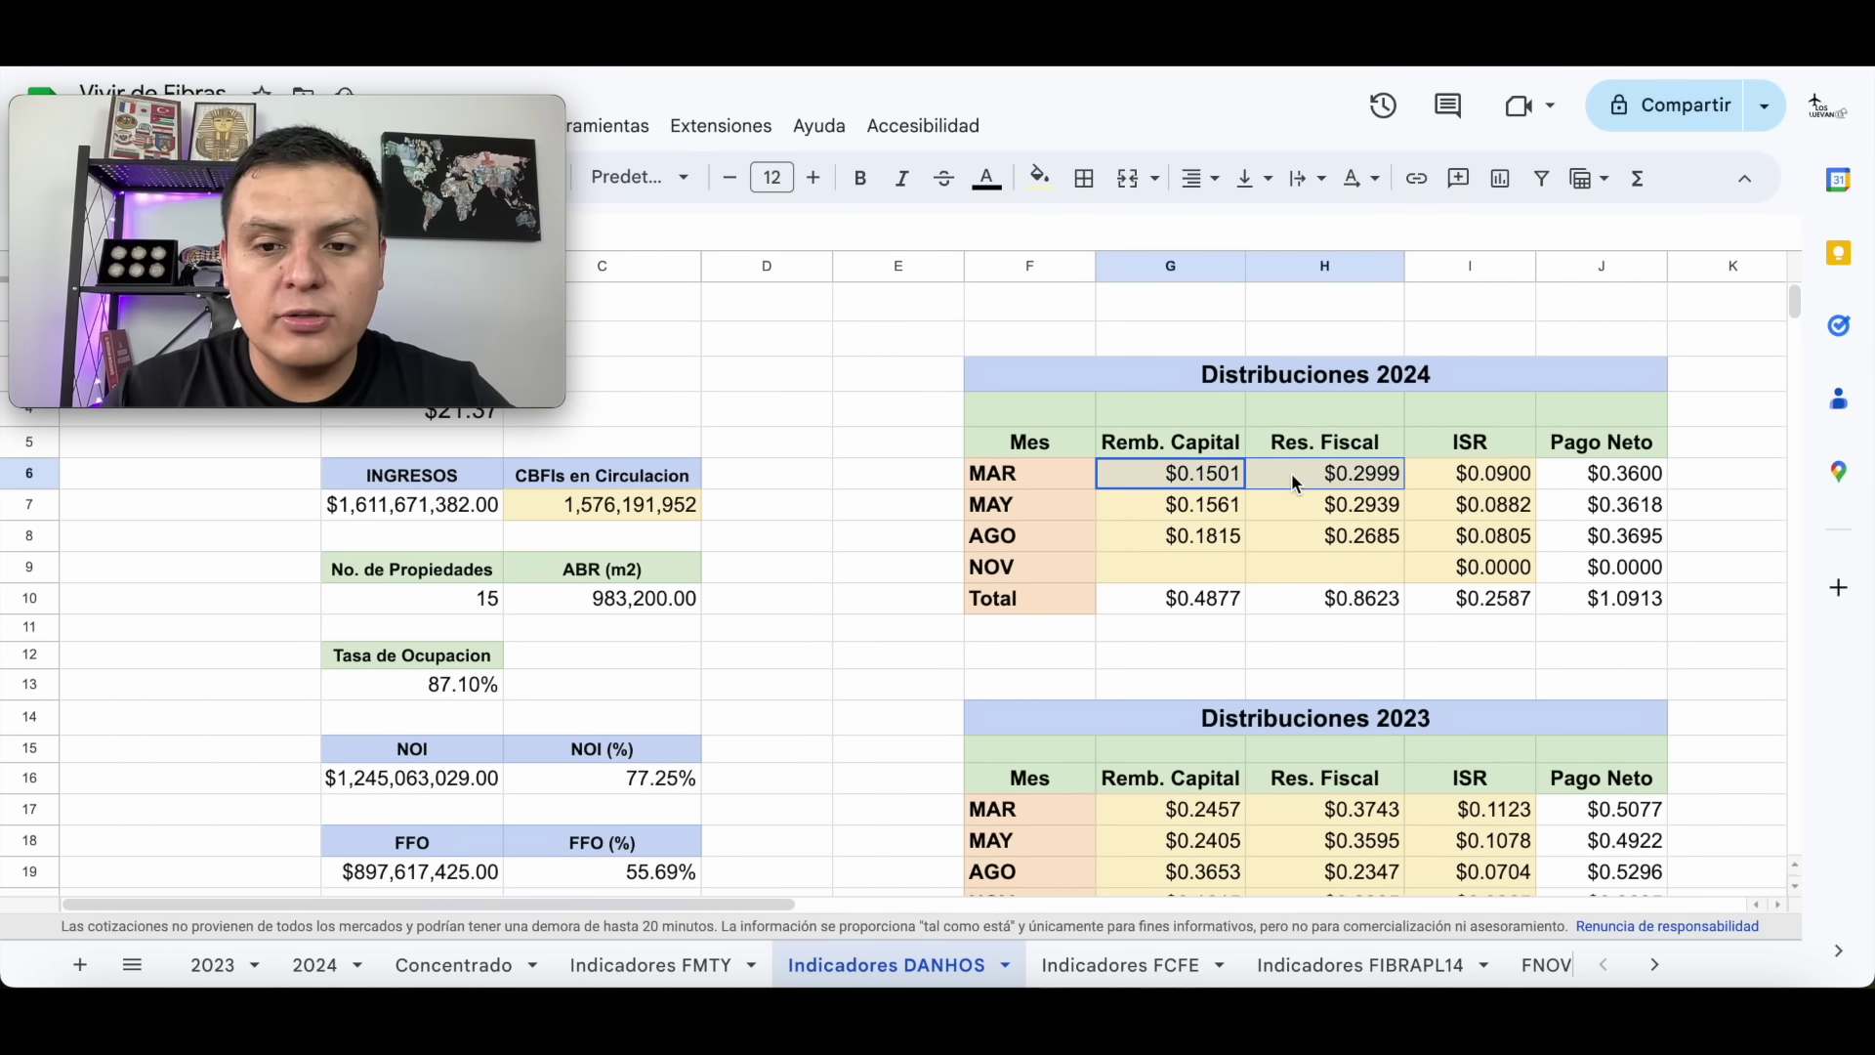
drag(1158, 512, 1308, 510)
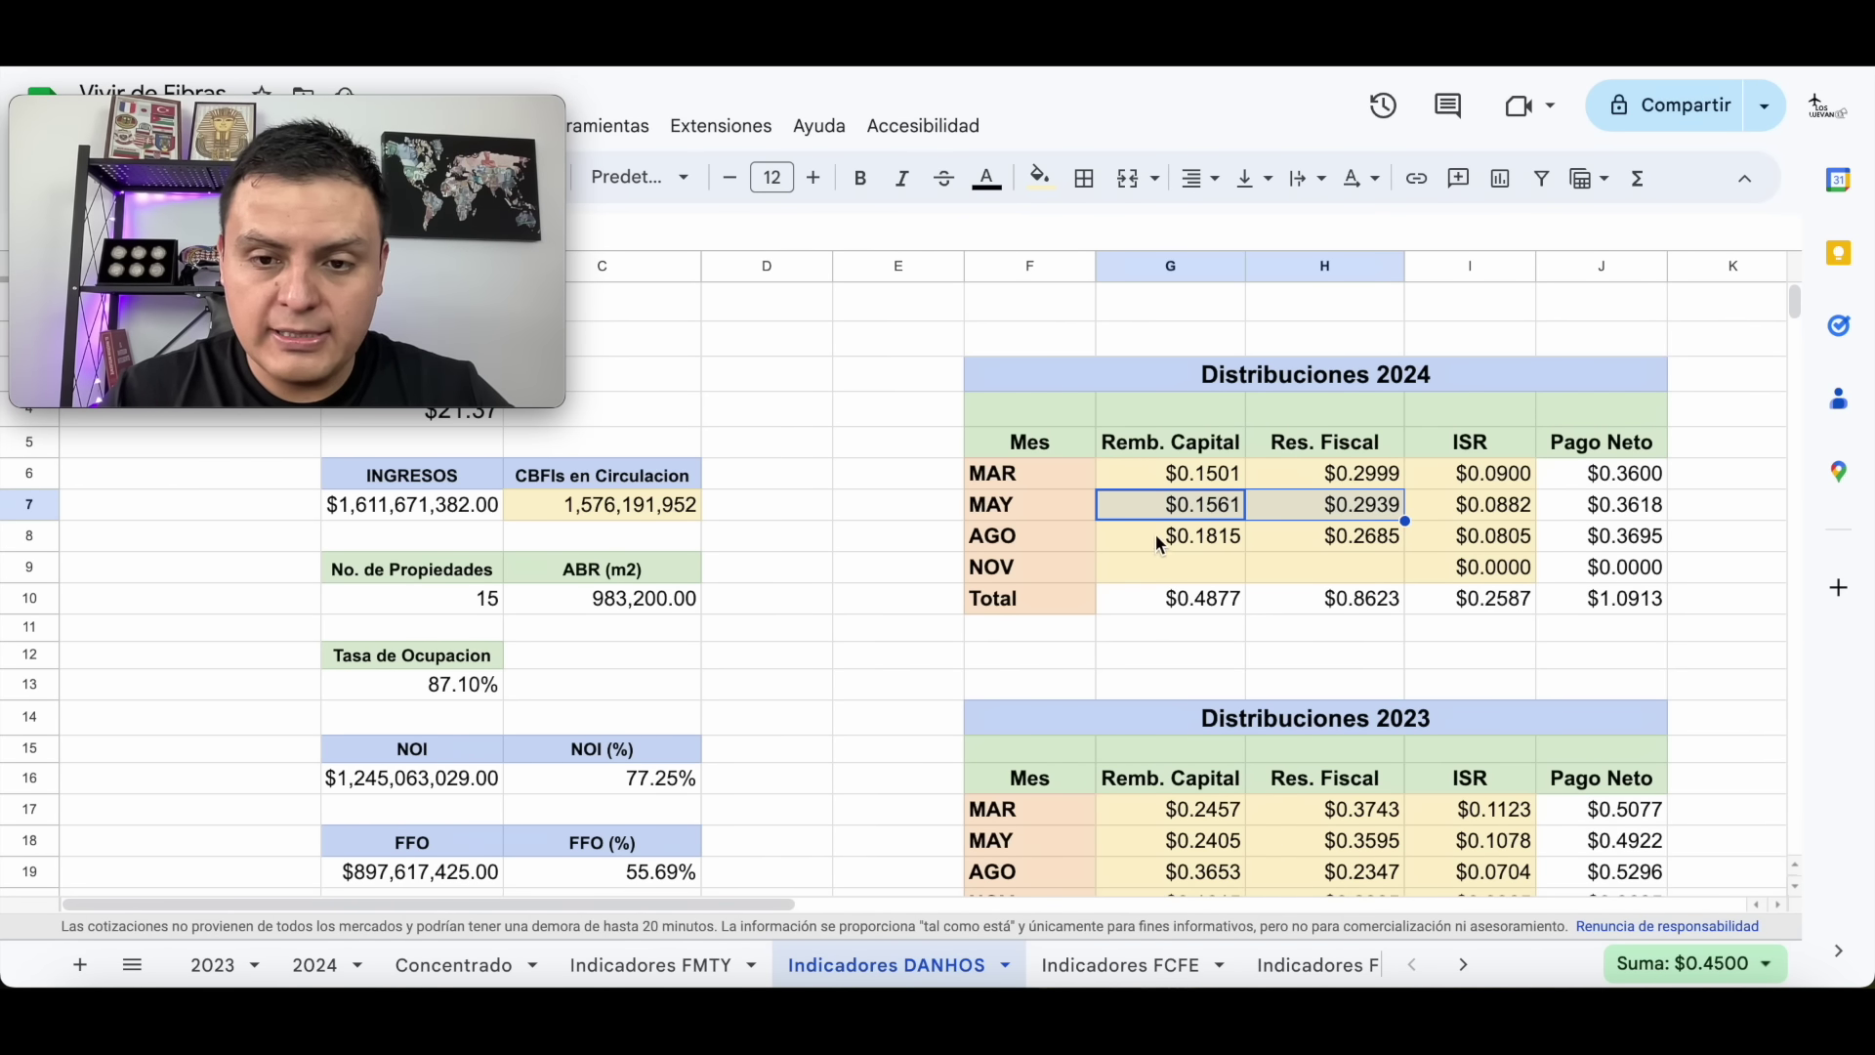
drag(1156, 534, 1330, 545)
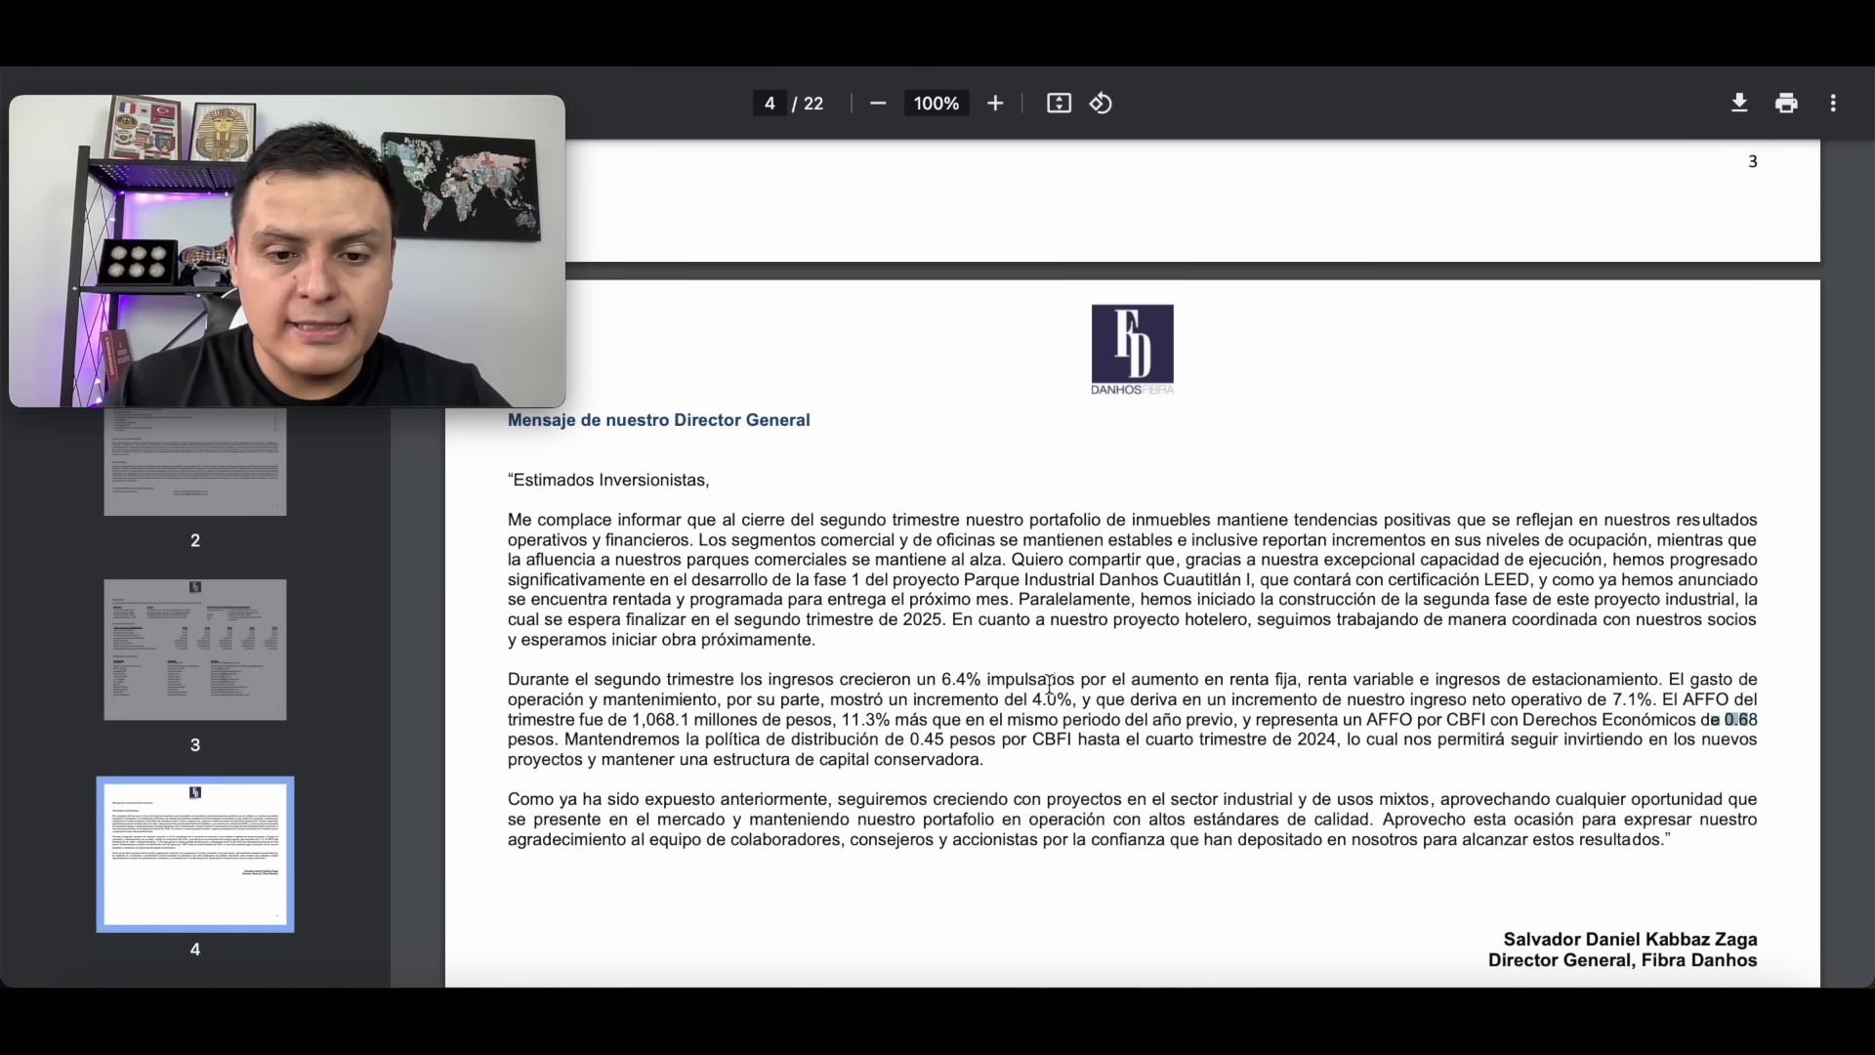
Return to the quarterly report PDF and read the rest of the Director General's message on page 4.
scroll(1177, 821, down, 1)
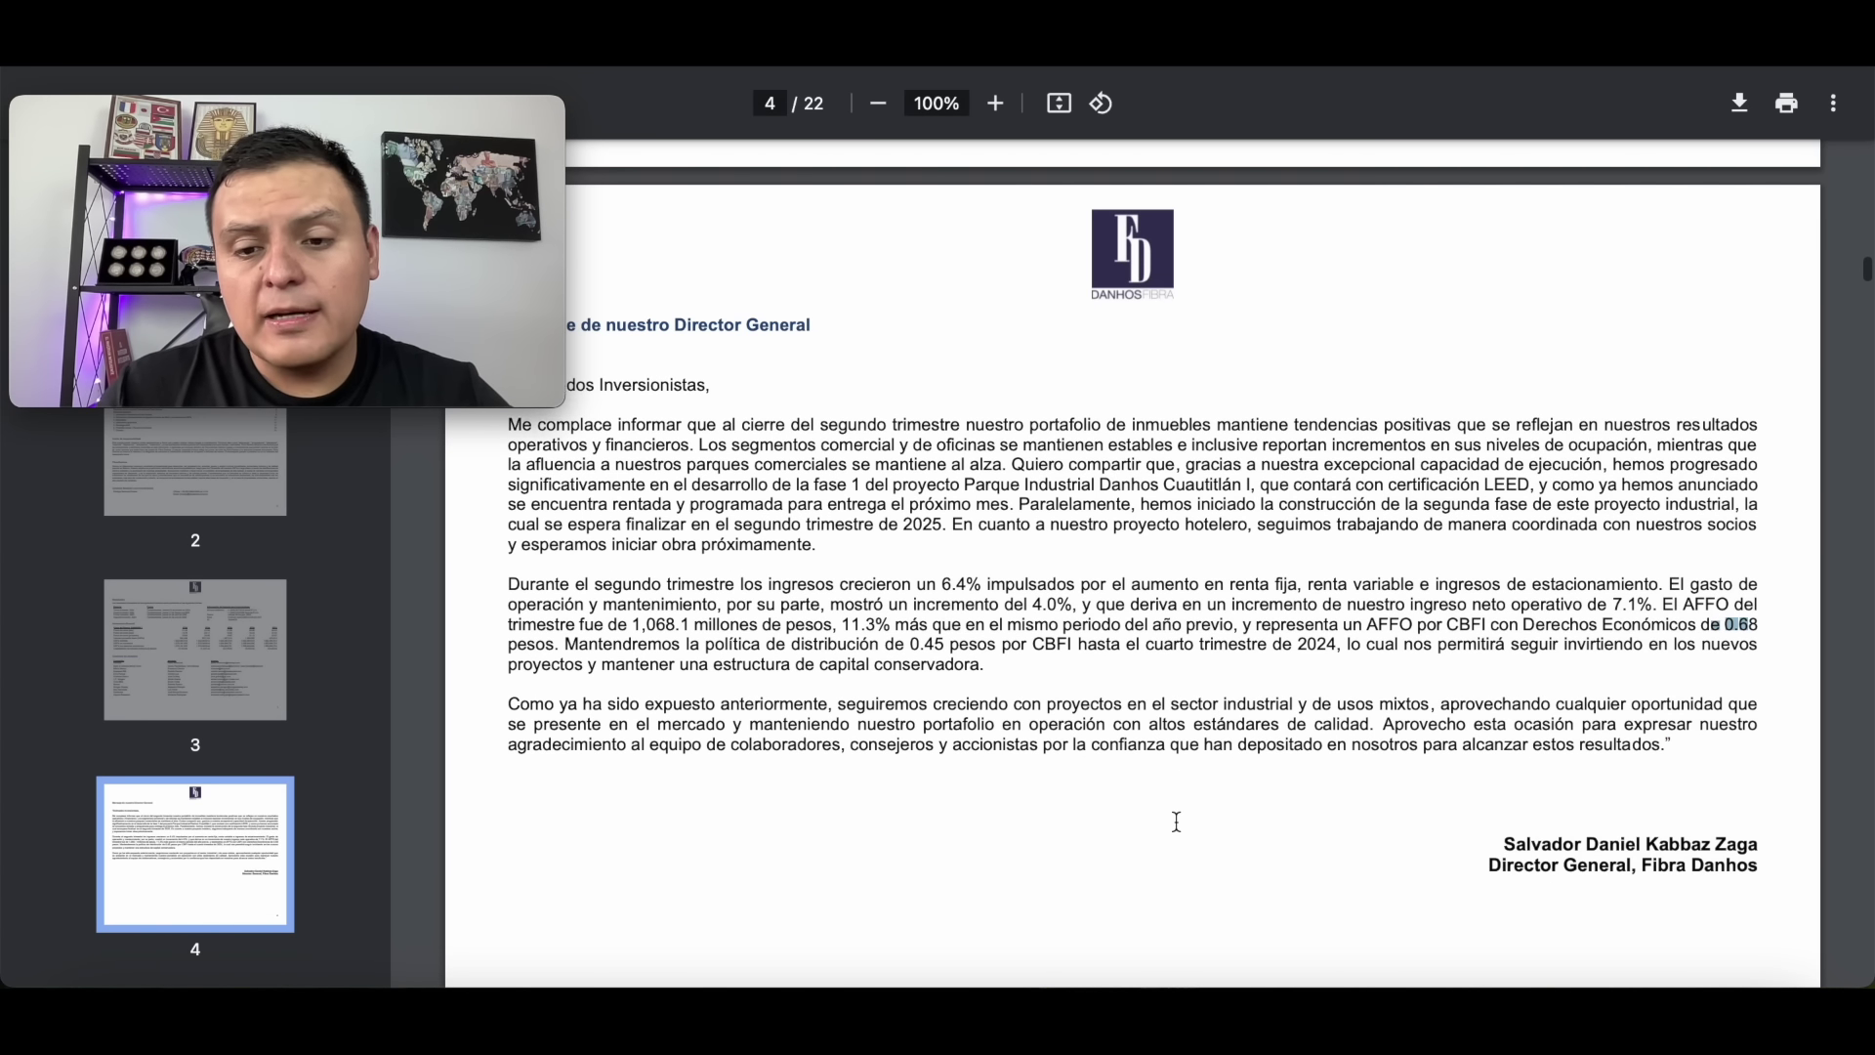
scroll(1176, 822, down, 1)
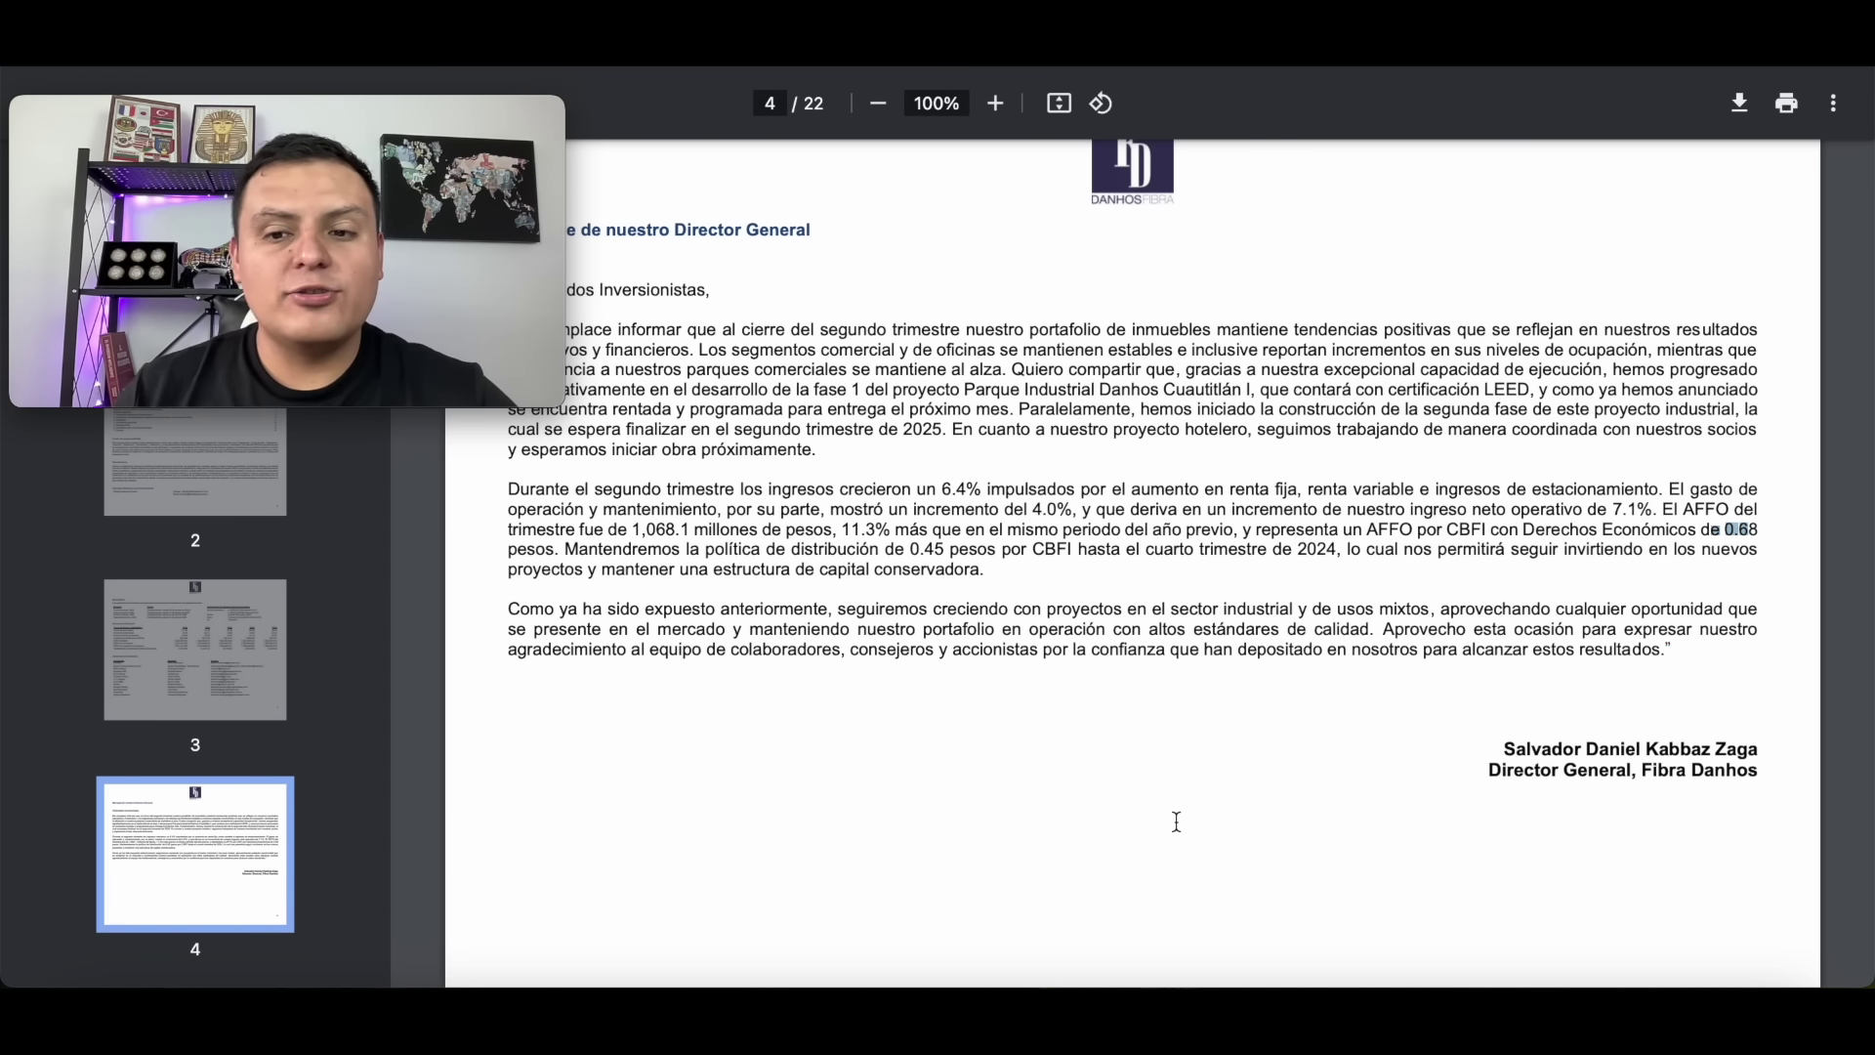
scroll(1177, 821, down, 2)
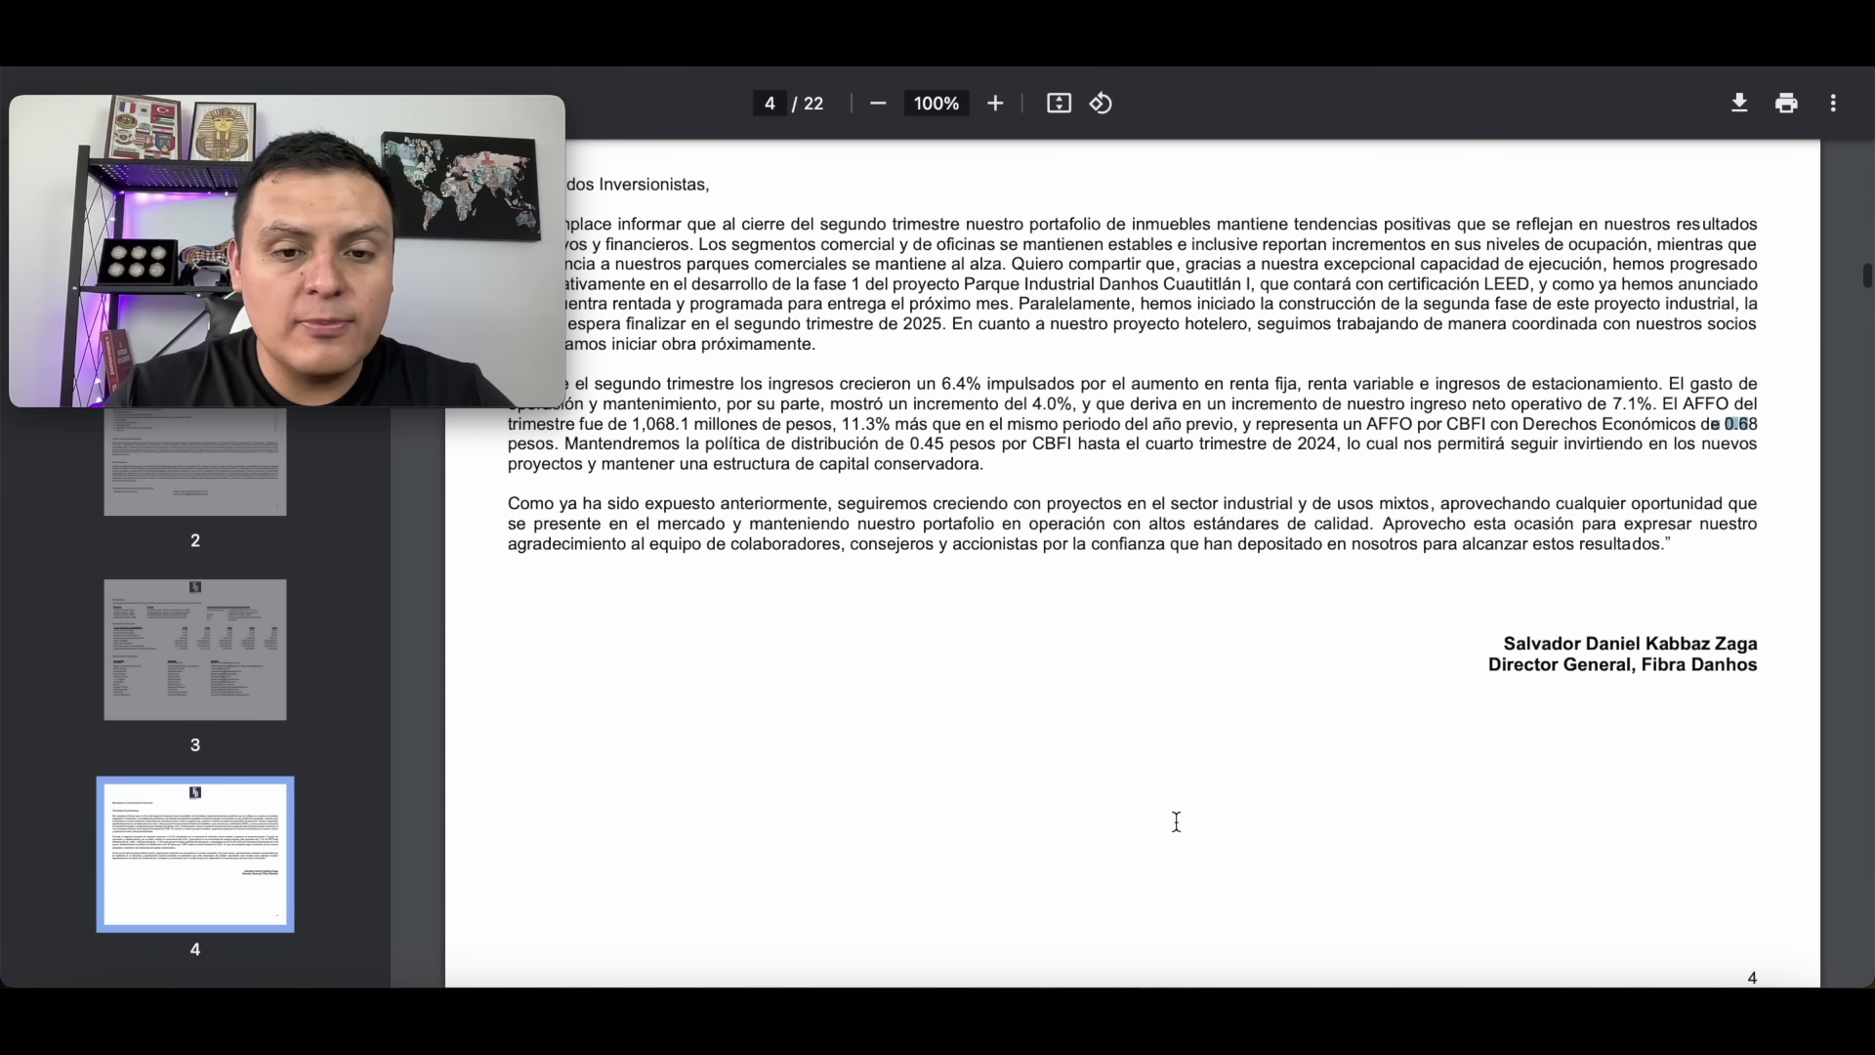
scroll(1177, 821, down, 1)
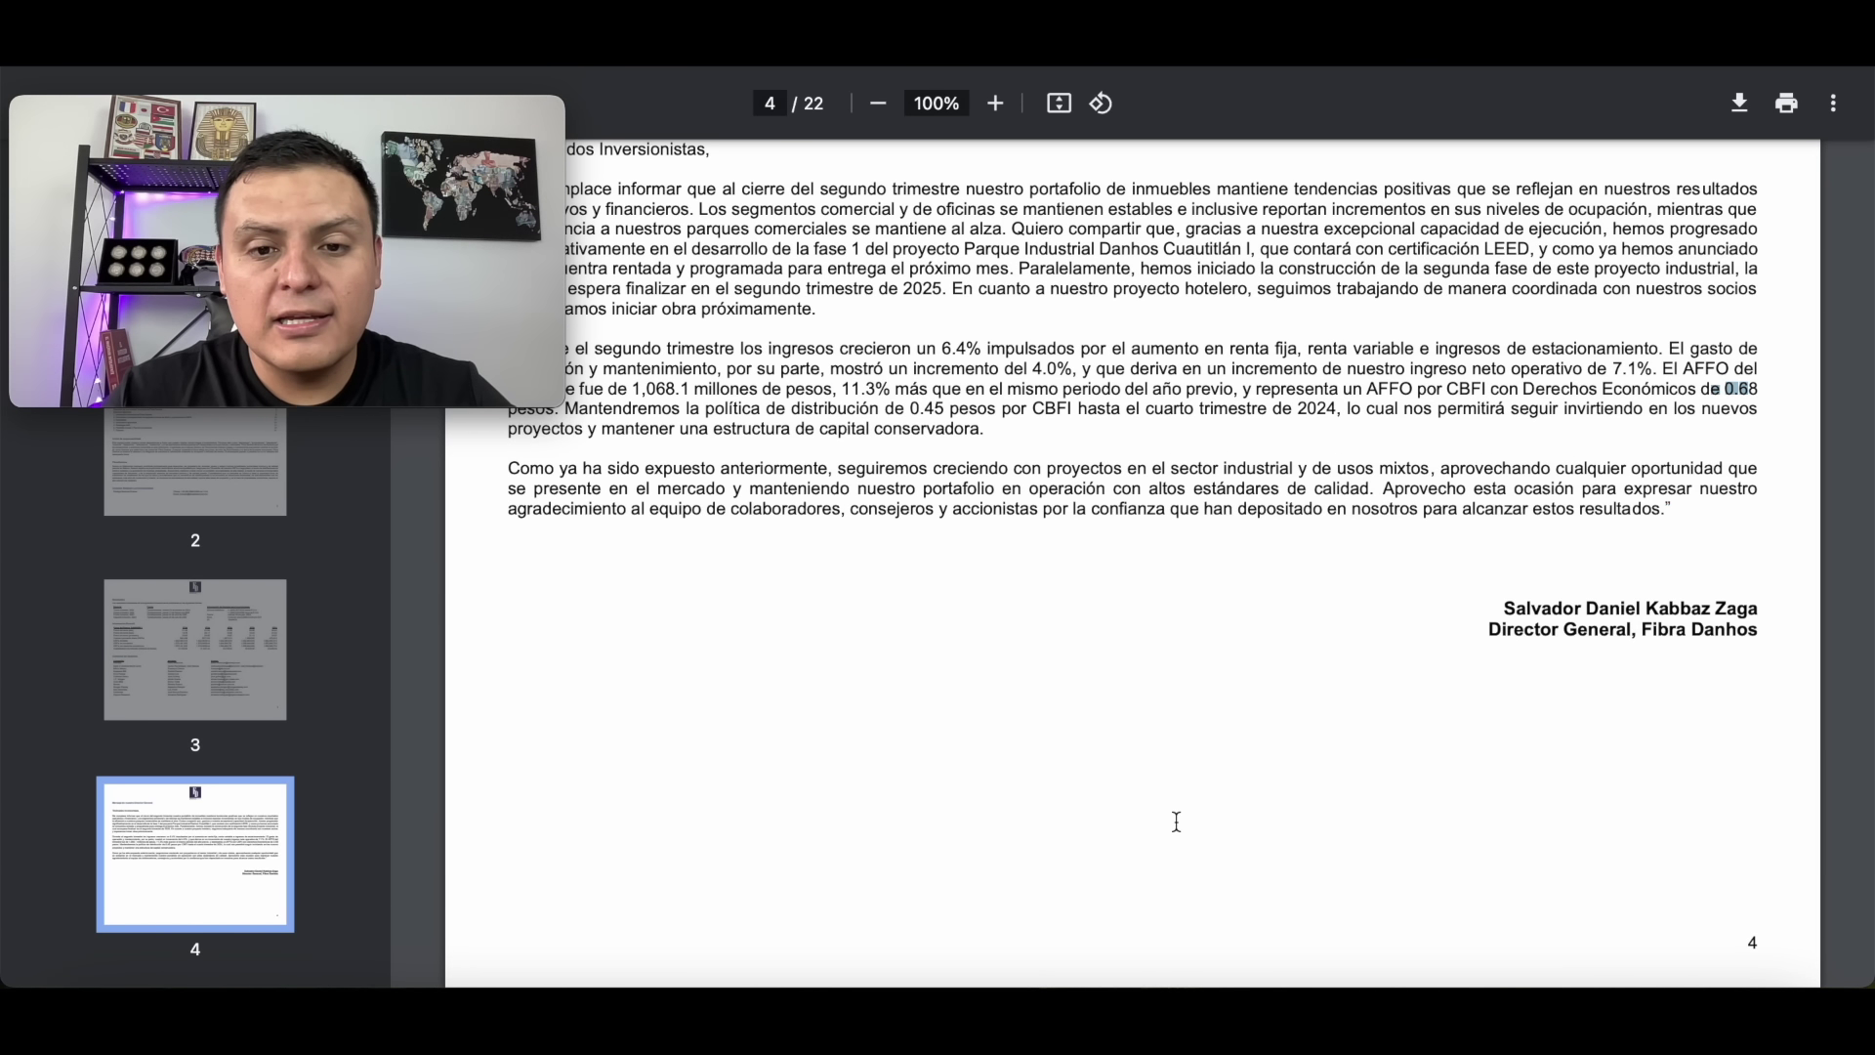
scroll(1176, 821, down, 1)
scroll(1177, 821, down, 1)
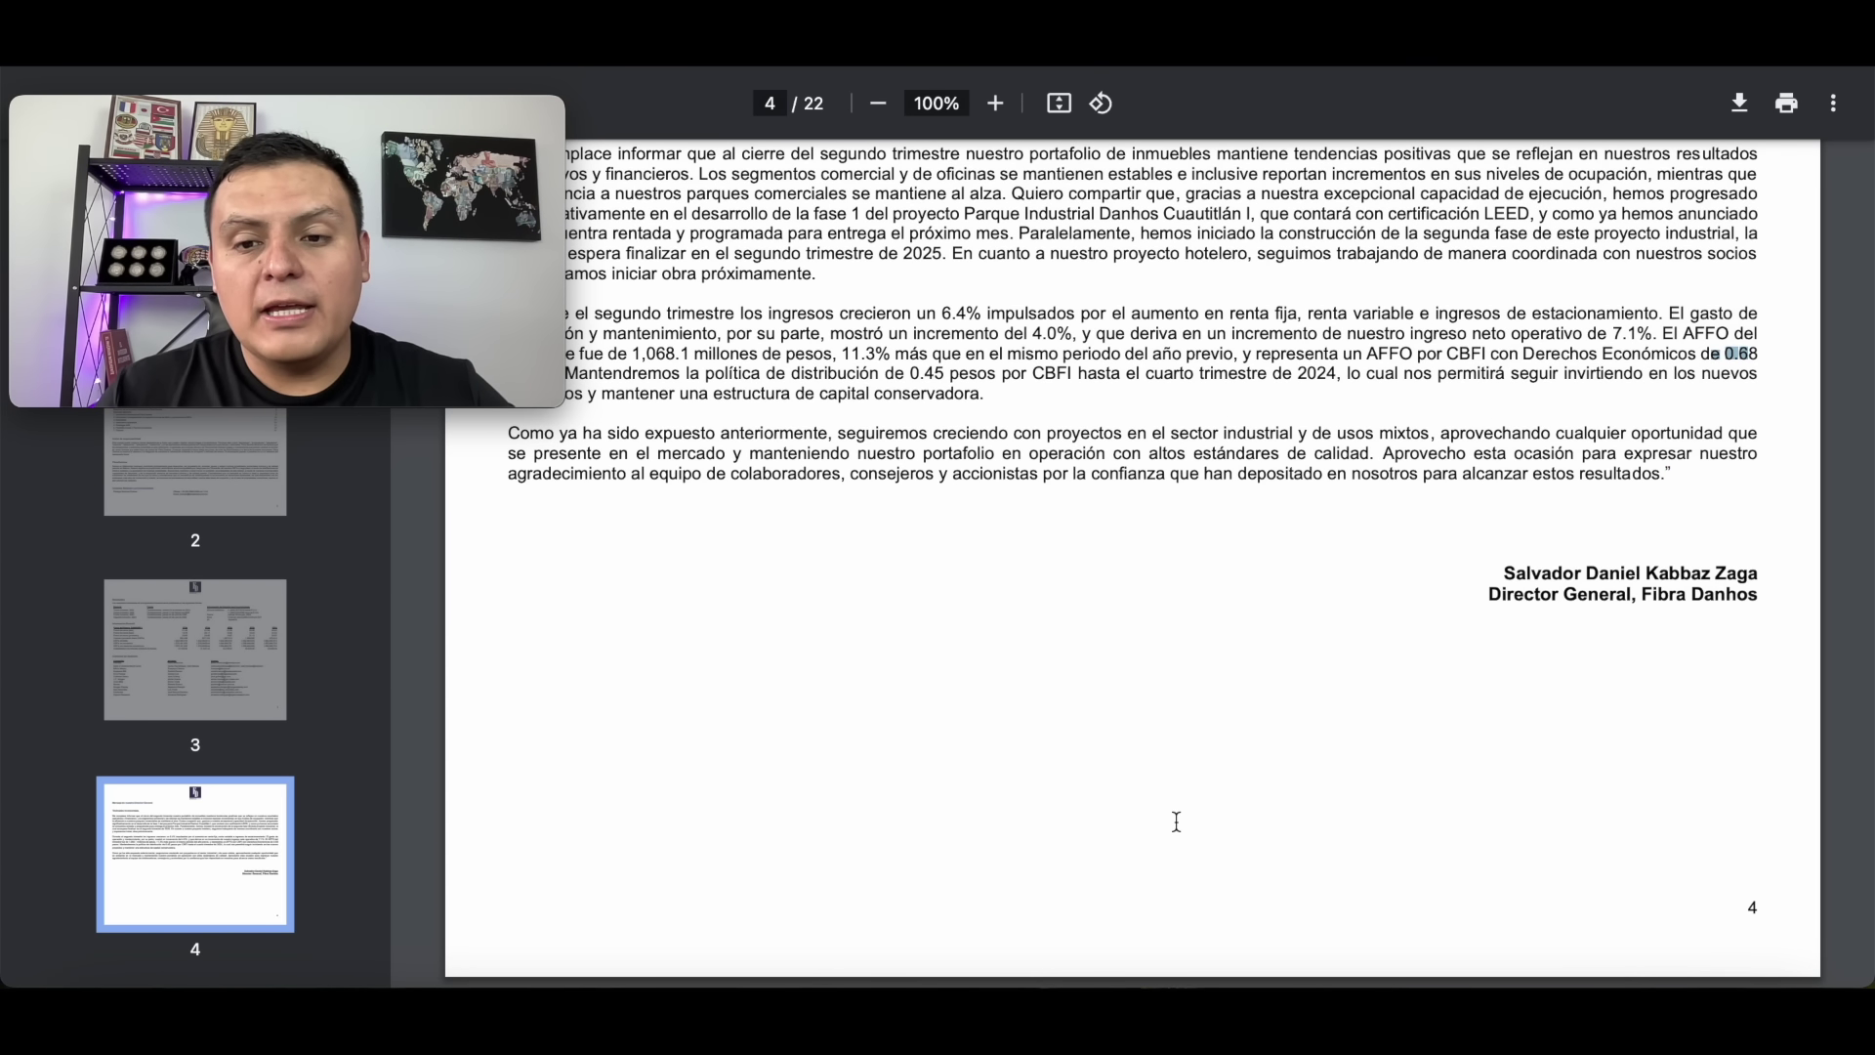
scroll(1177, 822, down, 1)
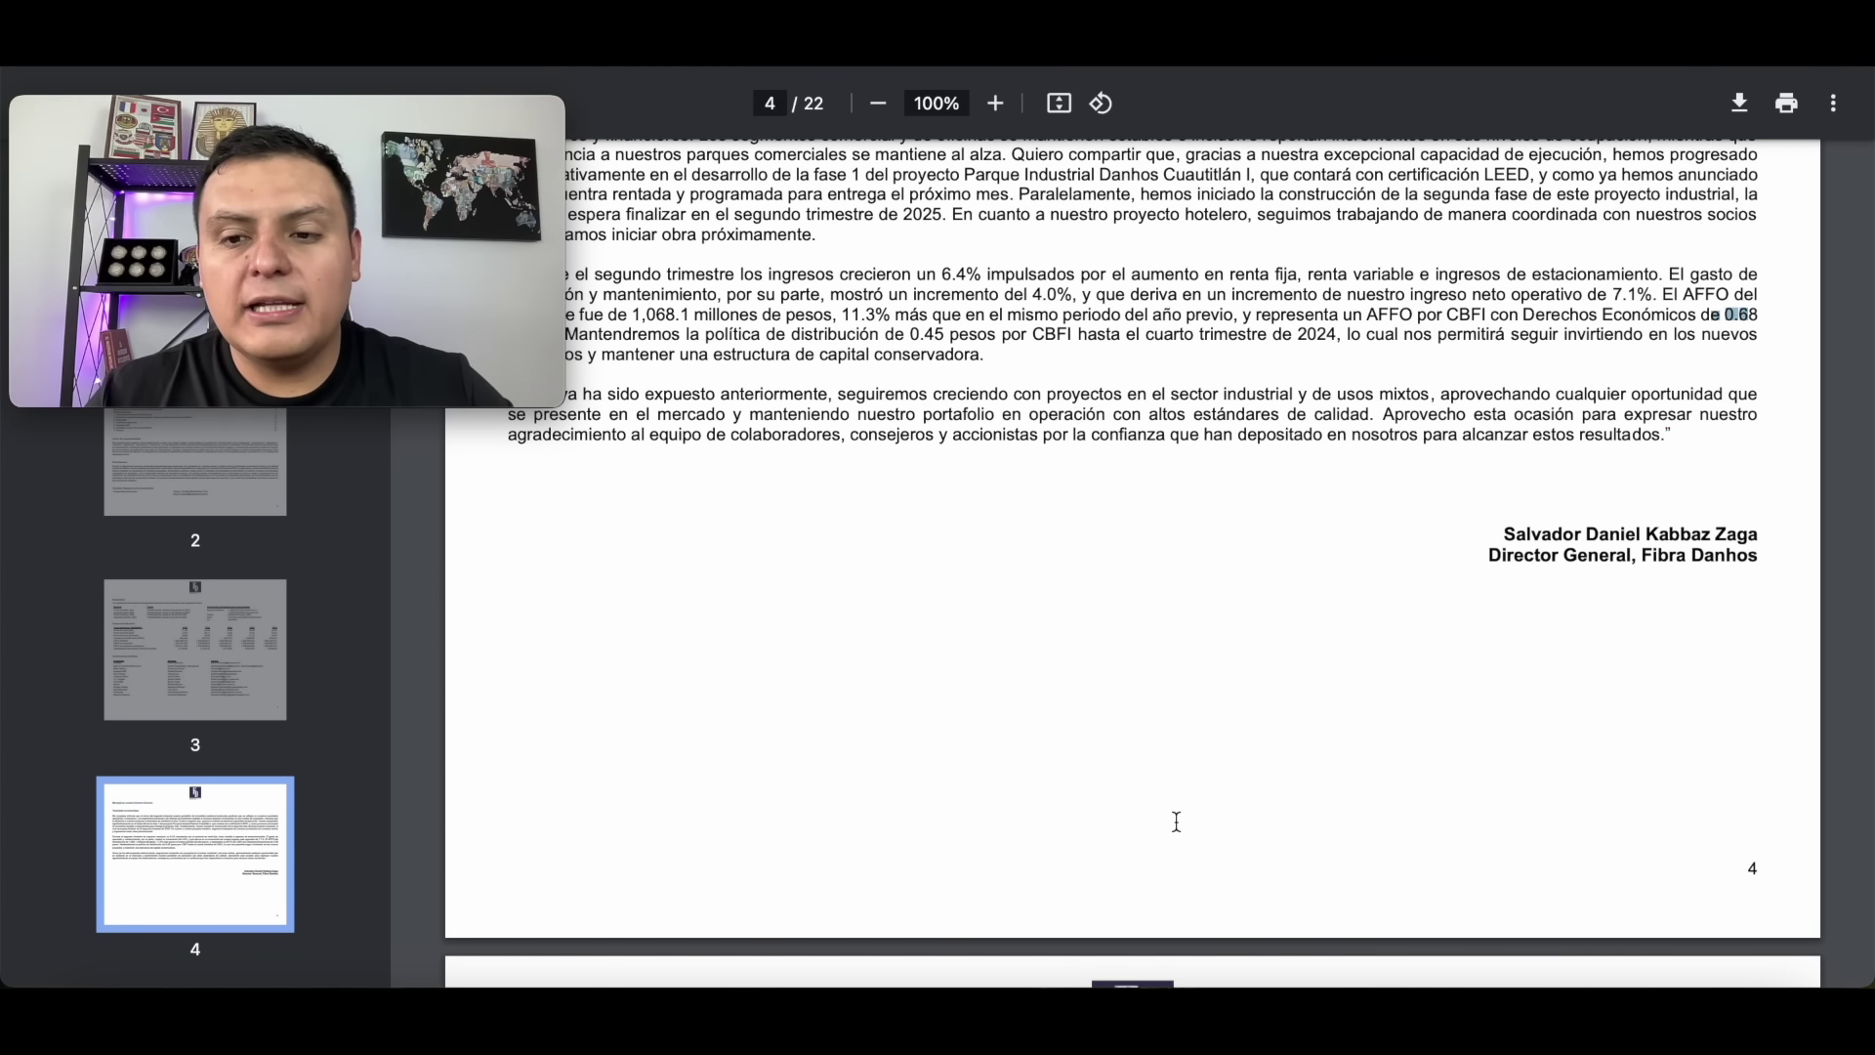
scroll(1176, 821, down, 2)
Go to the Indicadores Financieros table on page 5 and examine the quarterly change in Ingresos Totales and Ingreso Neto Operativo.
scroll(1177, 821, down, 18)
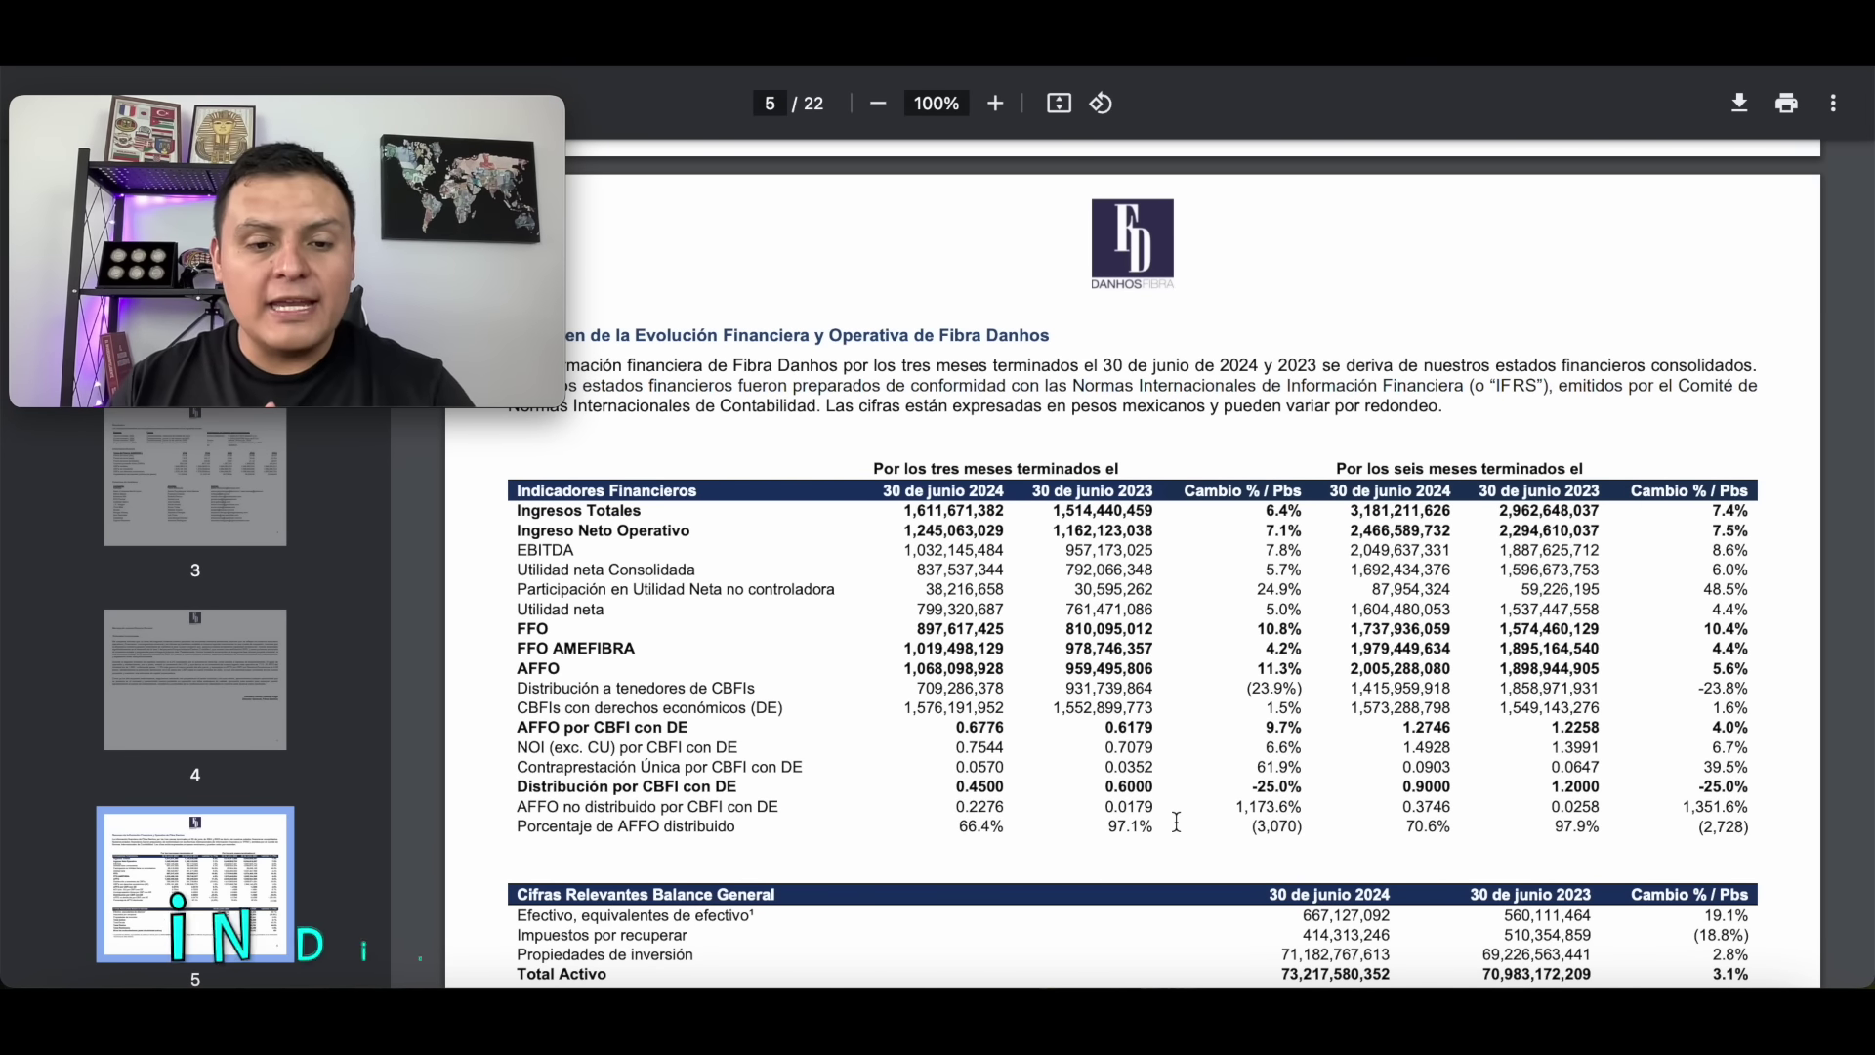
scroll(1176, 821, down, 1)
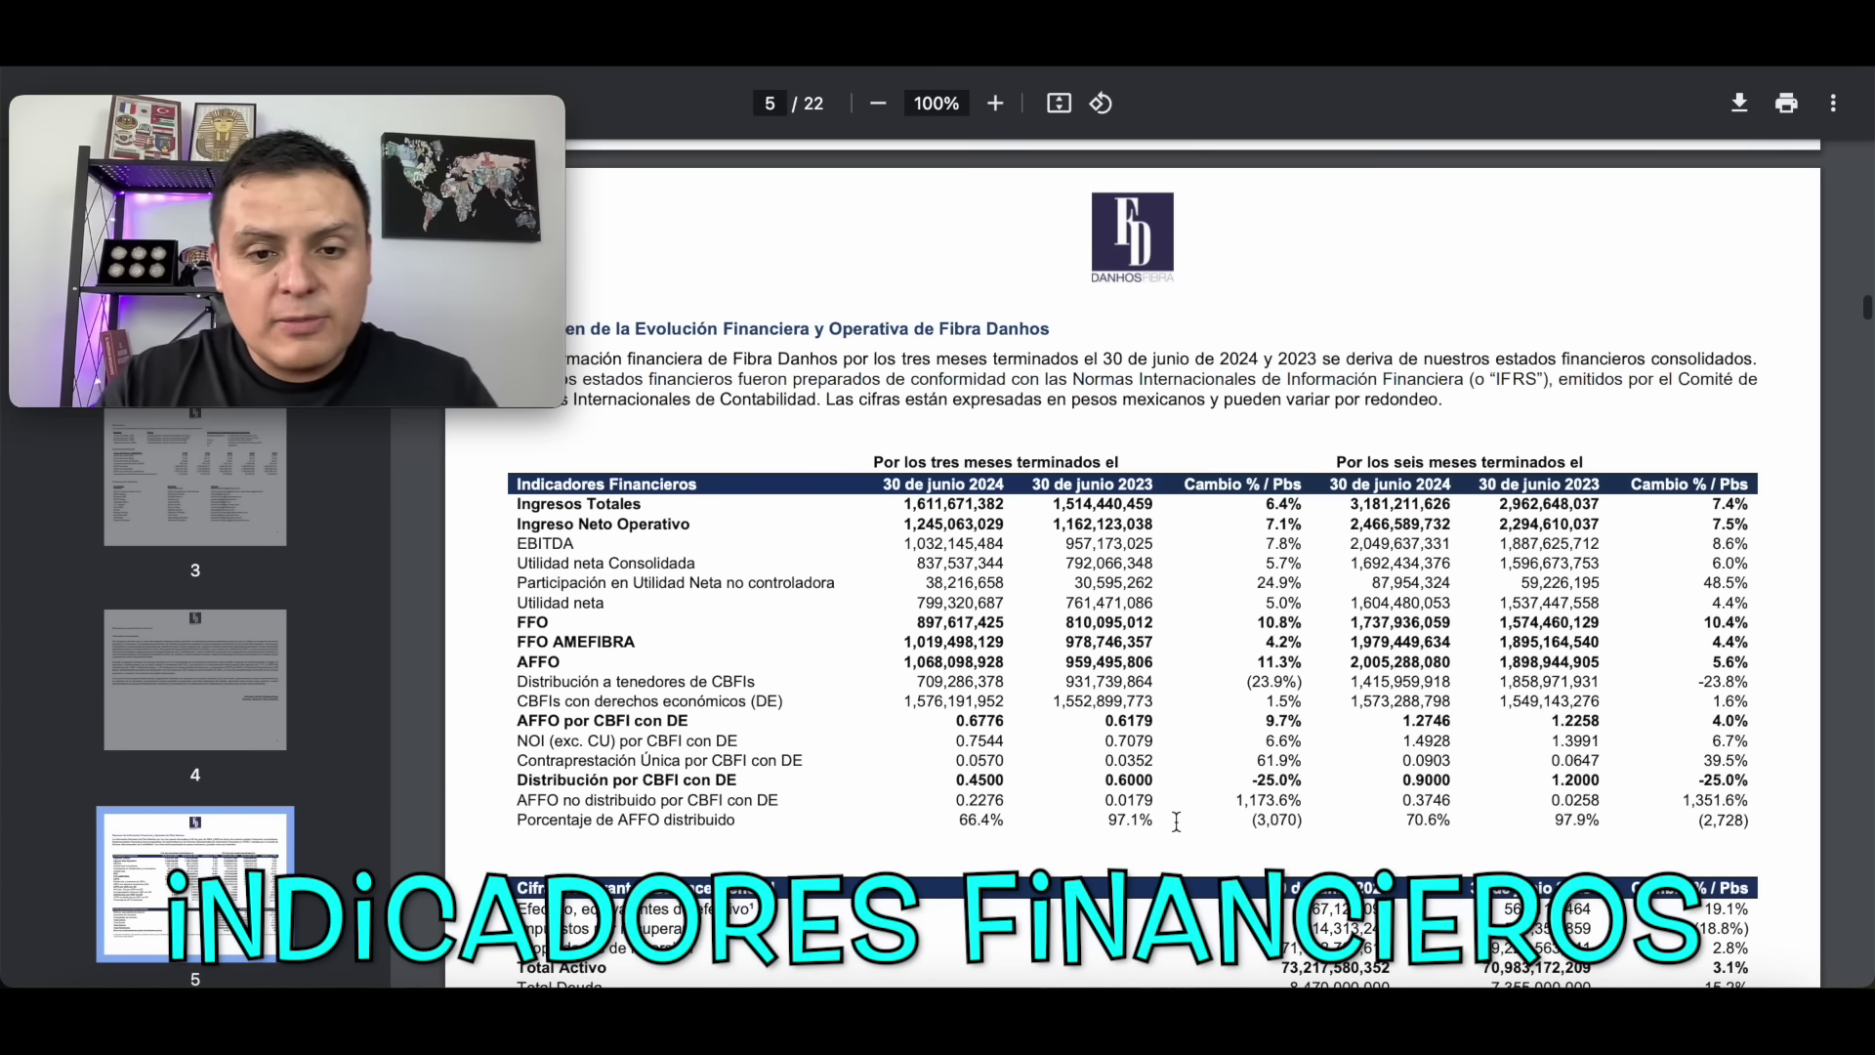
drag(909, 506, 1314, 504)
click(957, 508)
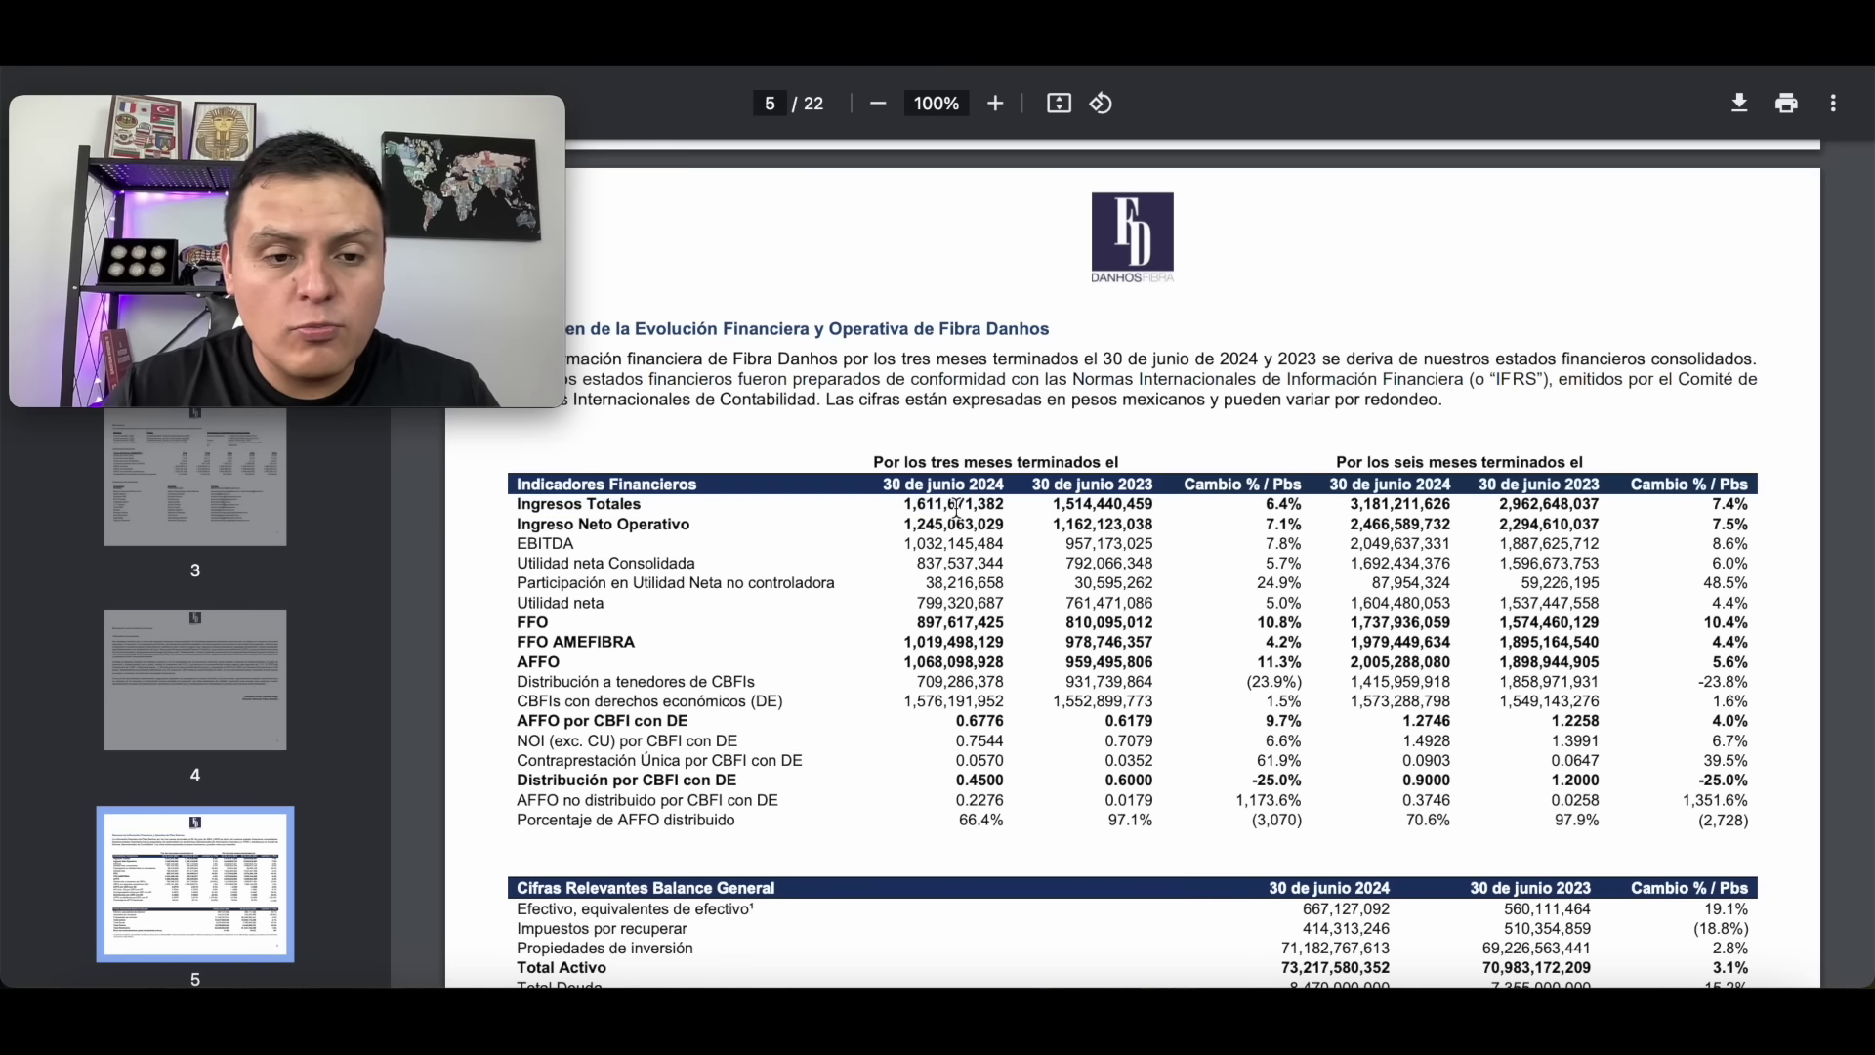
drag(1264, 524, 1298, 524)
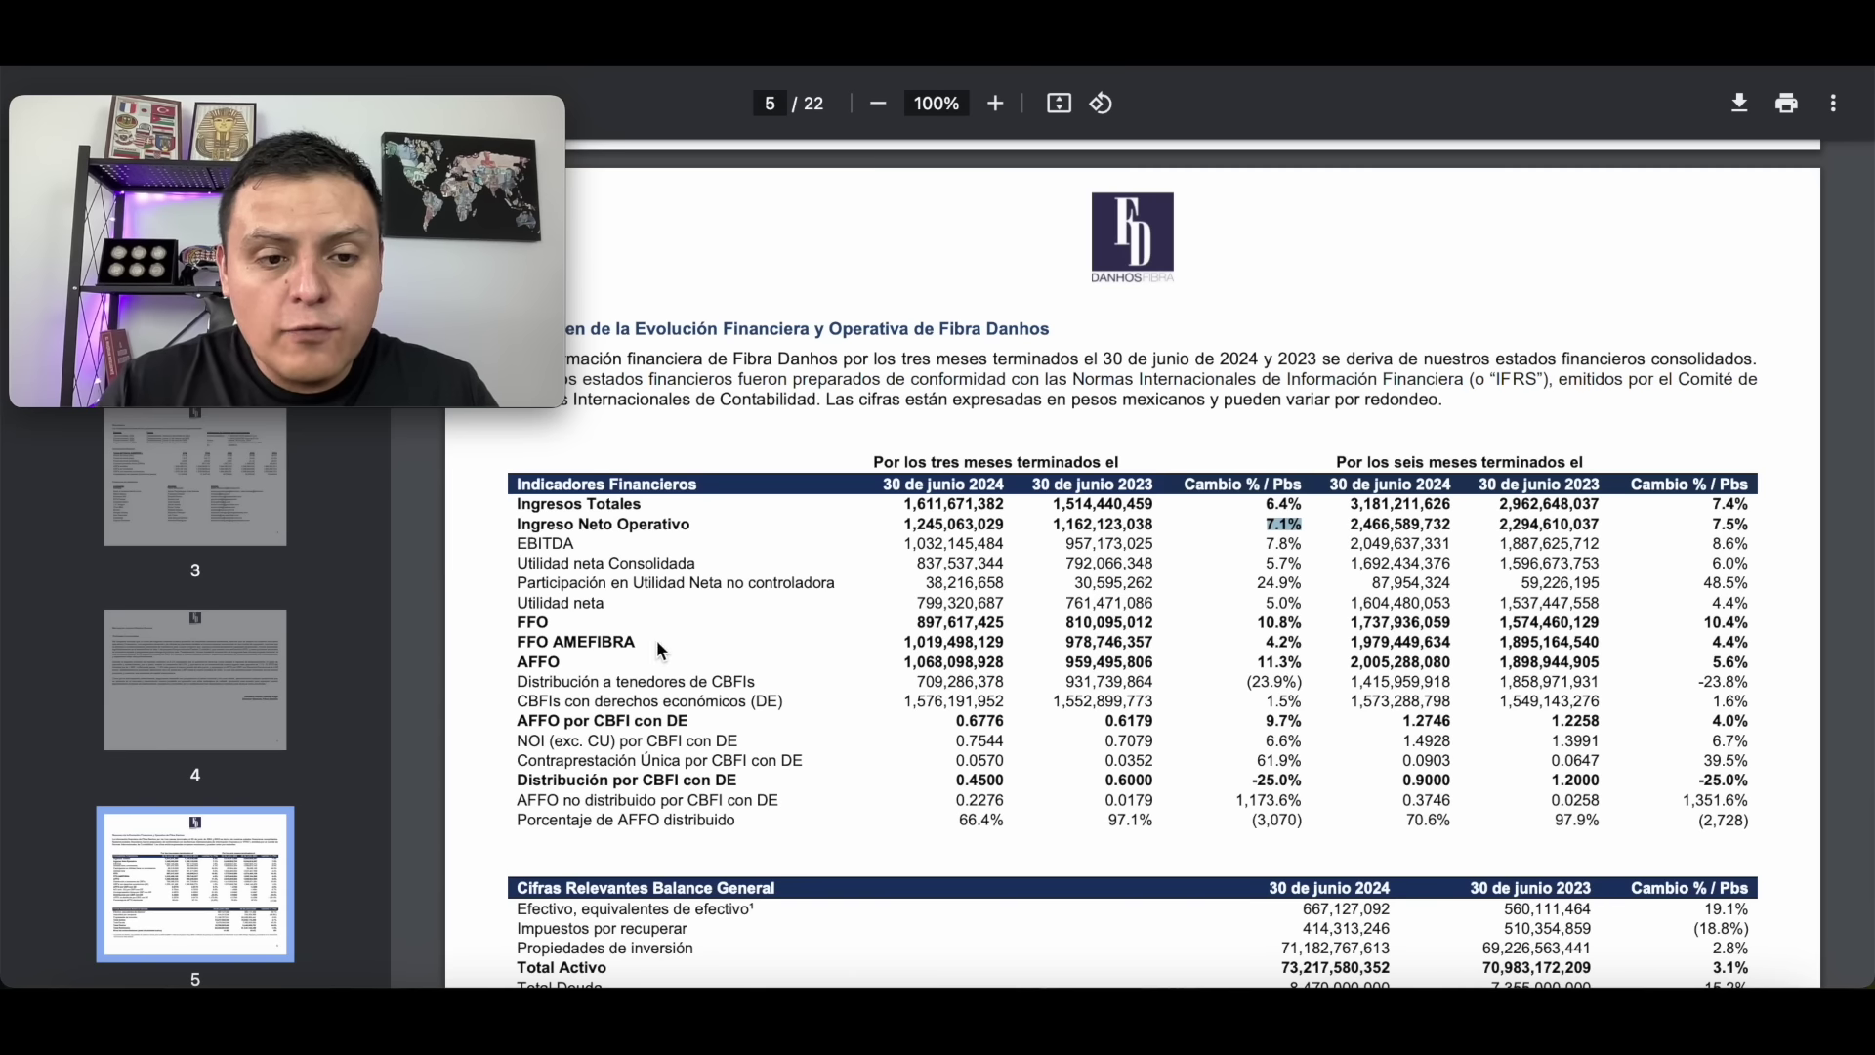
Highlight the quarterly percentage change in FFO and the second-quarter 2024 AFFO amount in the Indicadores Financieros table.
drag(1256, 622, 1309, 619)
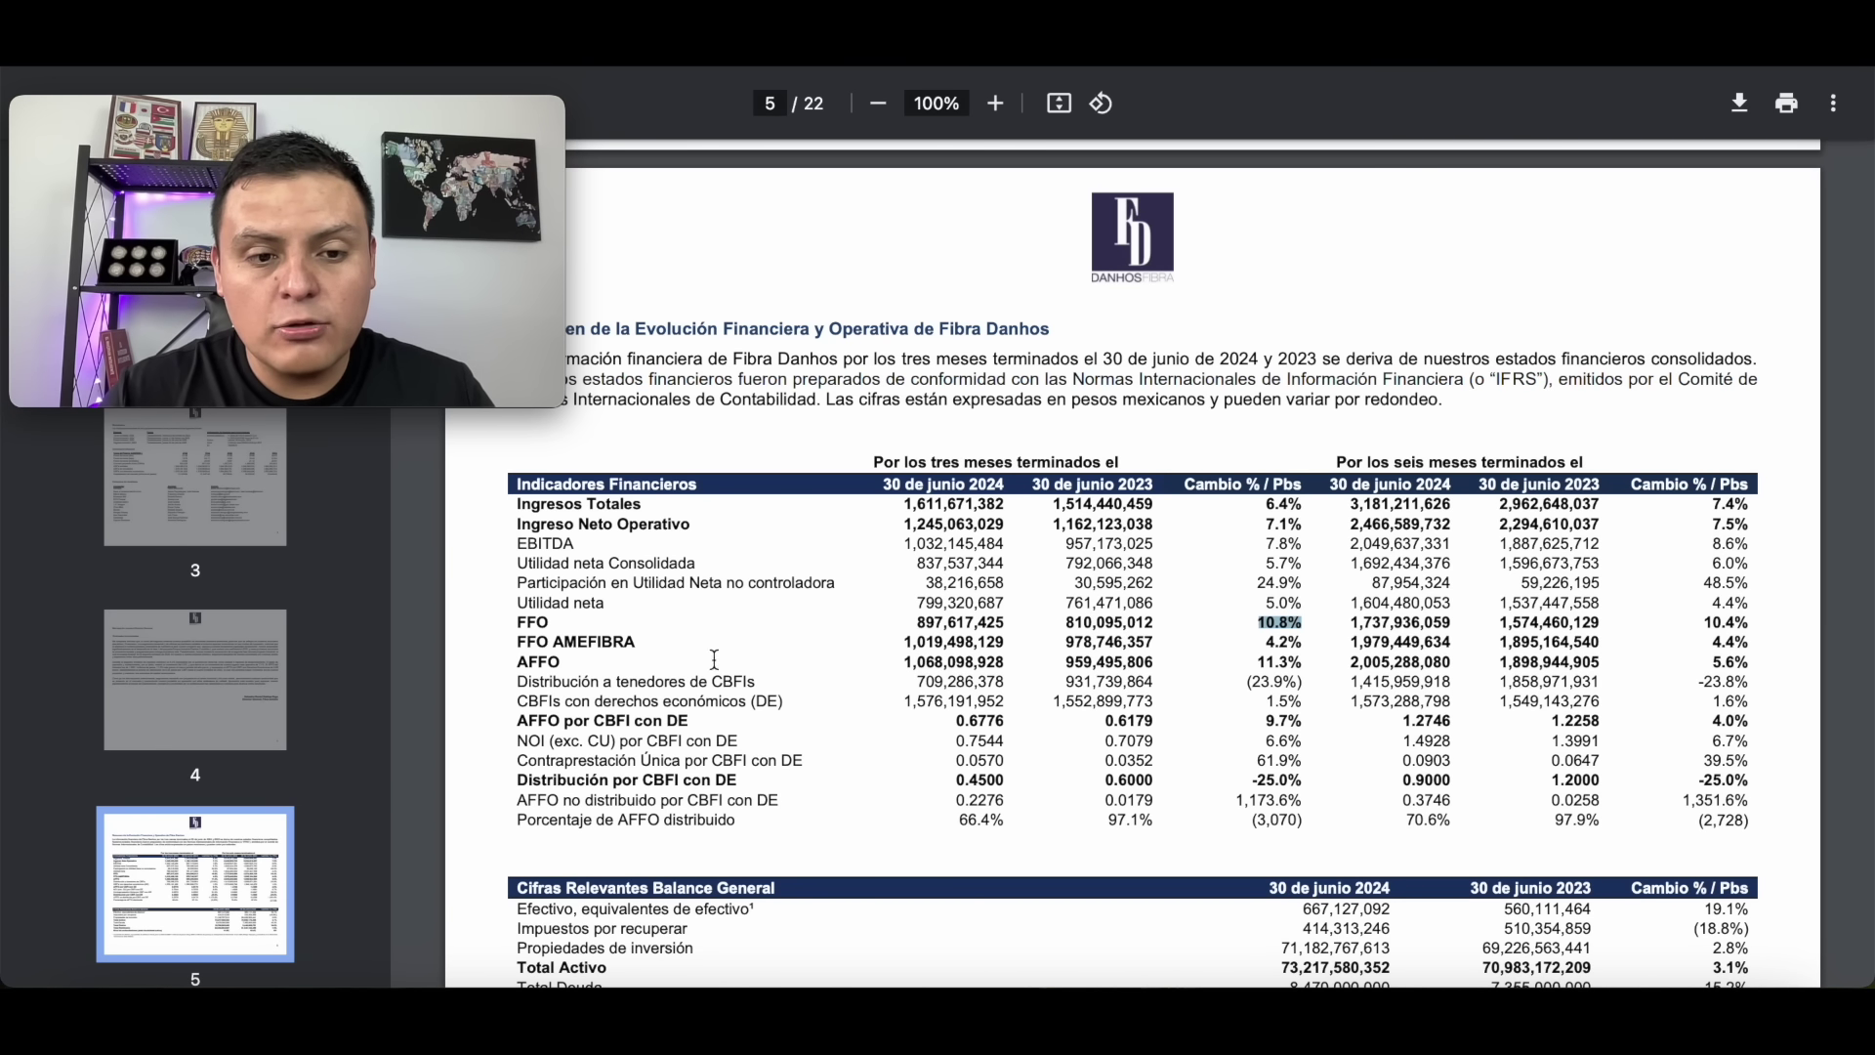
click(968, 656)
double_click(968, 656)
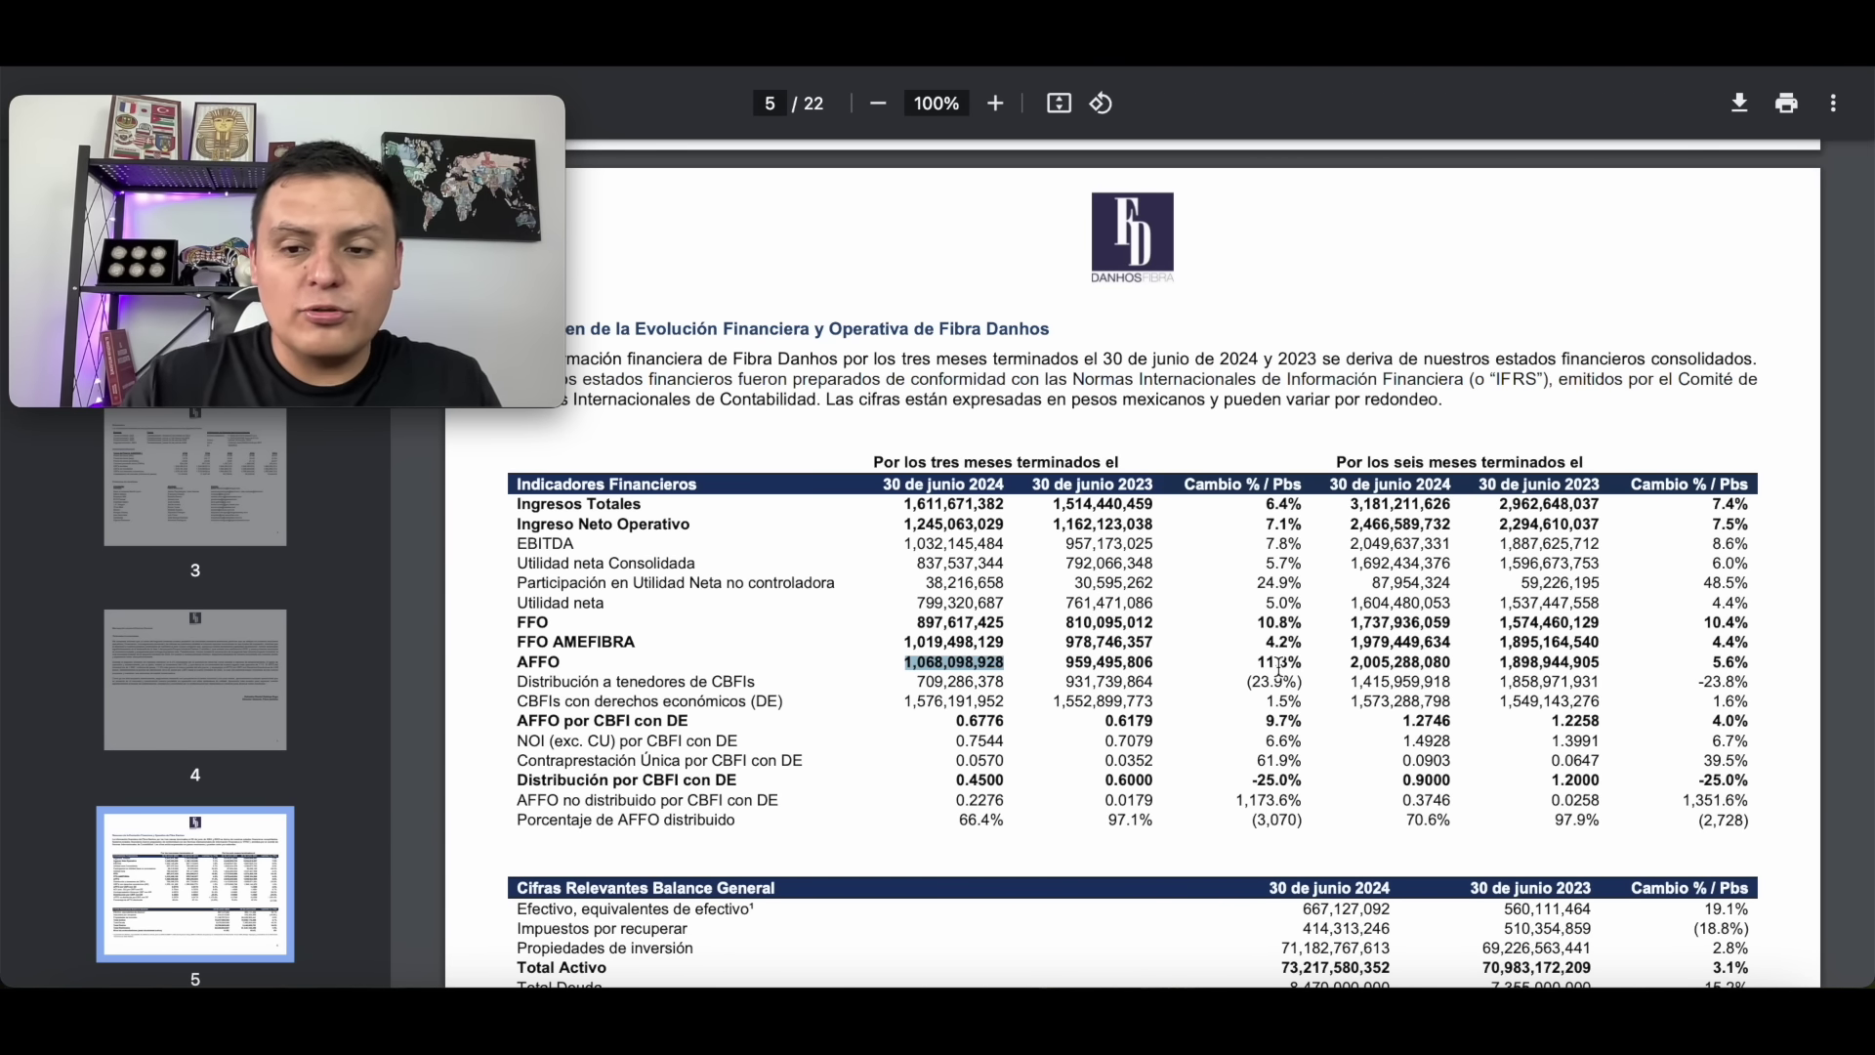
Compare the AFFO por CBFI con DE for the quarters ended June 2024 and June 2023, including its percentage change.
scroll(1278, 667, down, 1)
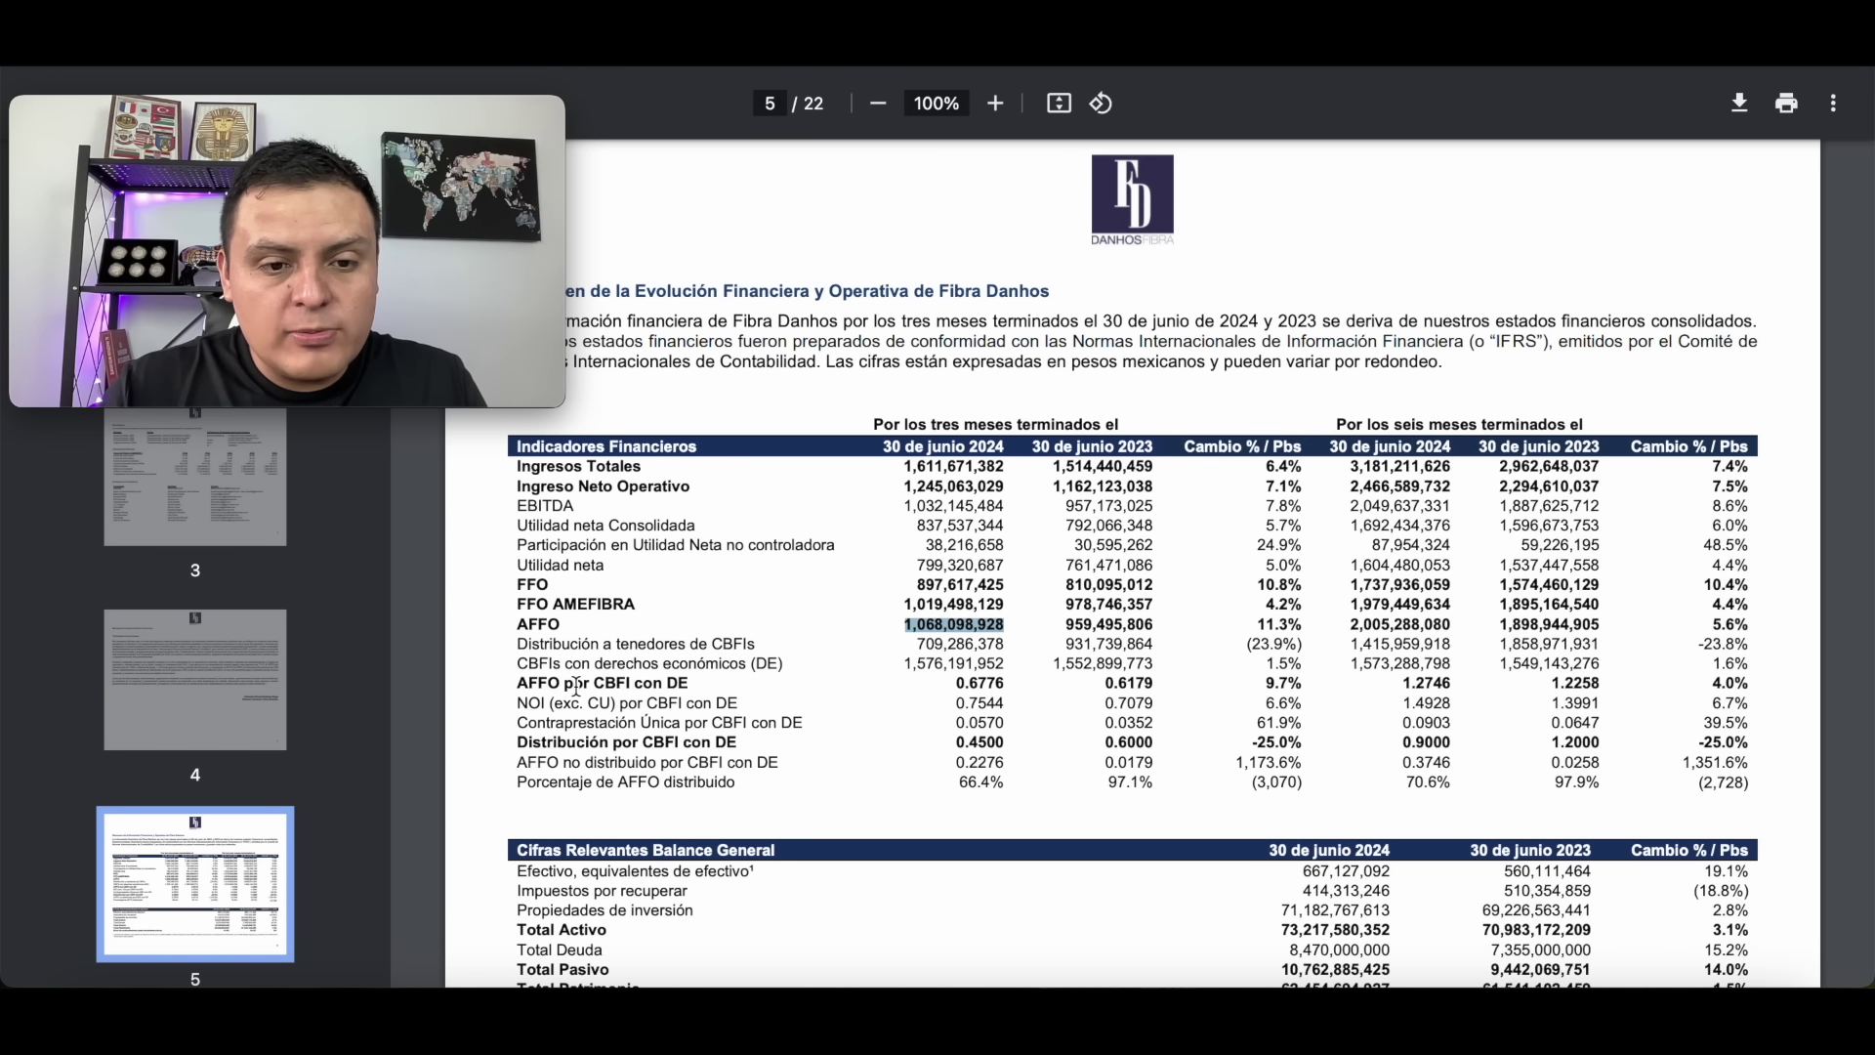
mouse_move(946, 682)
mouse_down()
mouse_move(1001, 679)
mouse_move(943, 670)
mouse_up()
click(1001, 679)
click(966, 691)
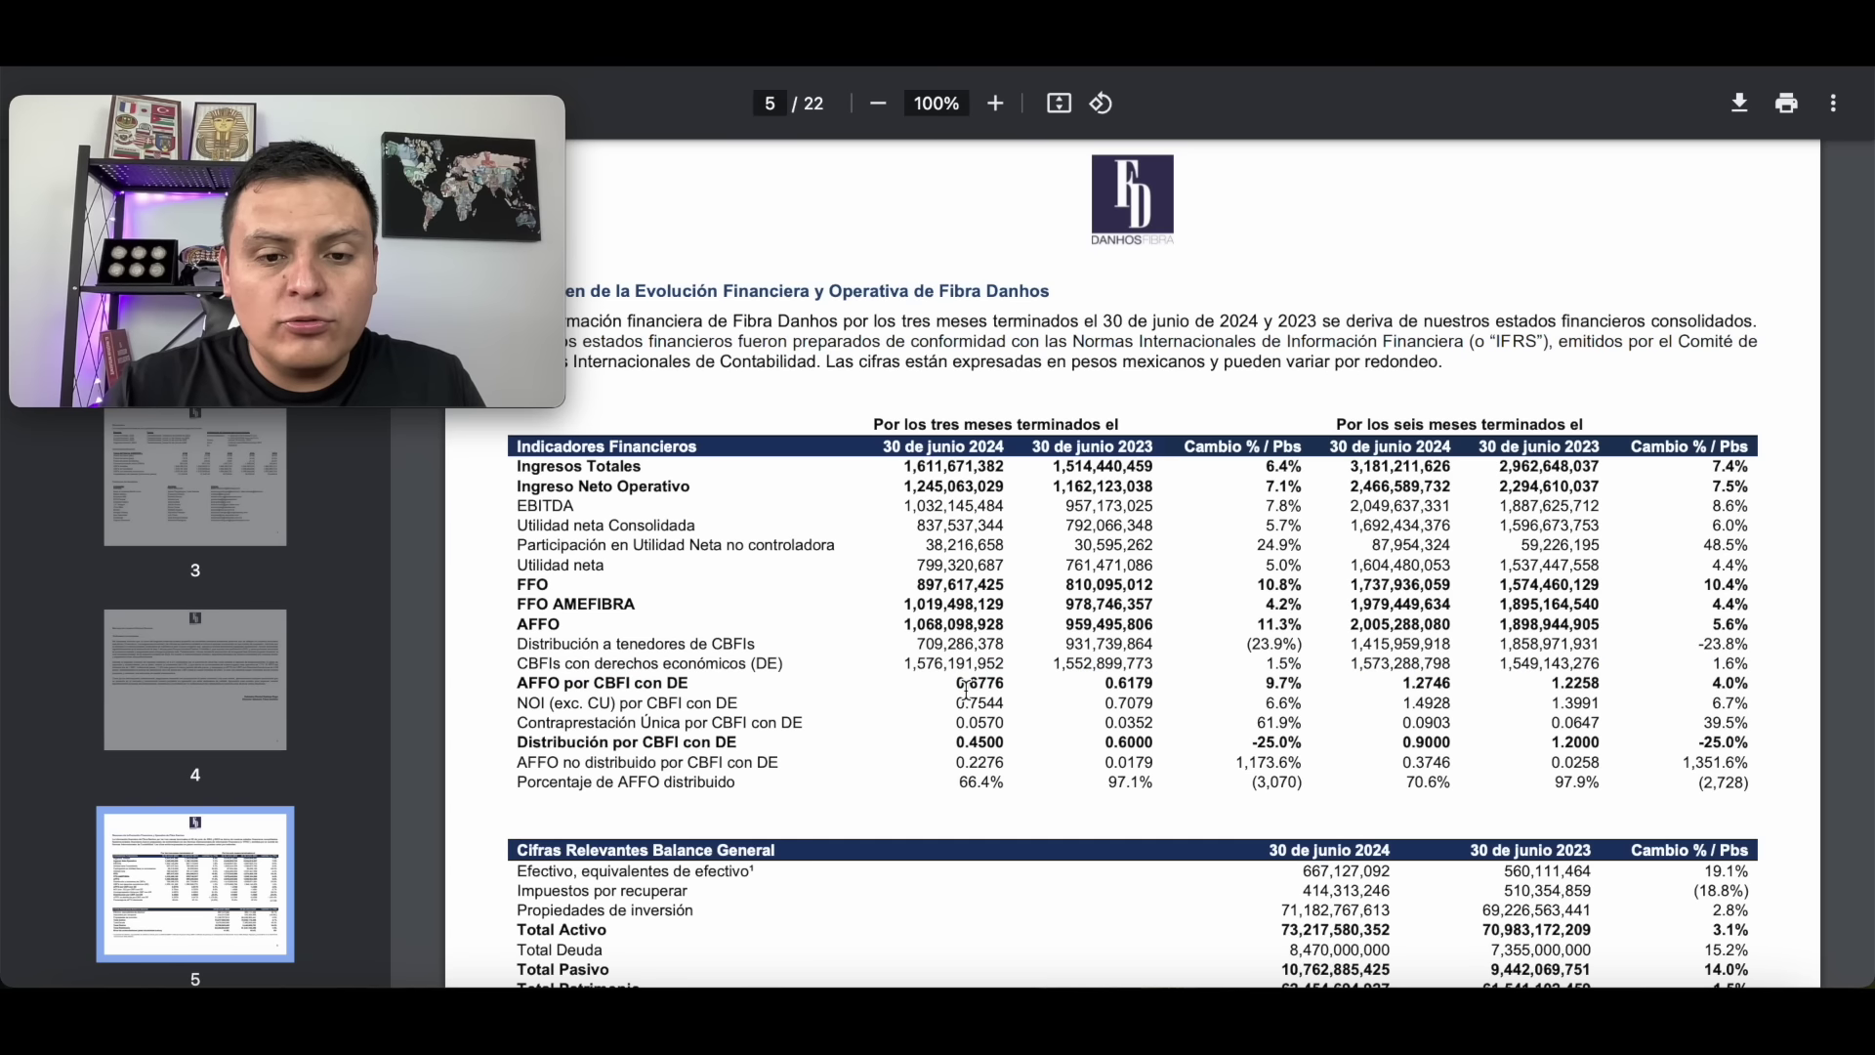
double_click(967, 686)
click(1108, 691)
double_click(1287, 685)
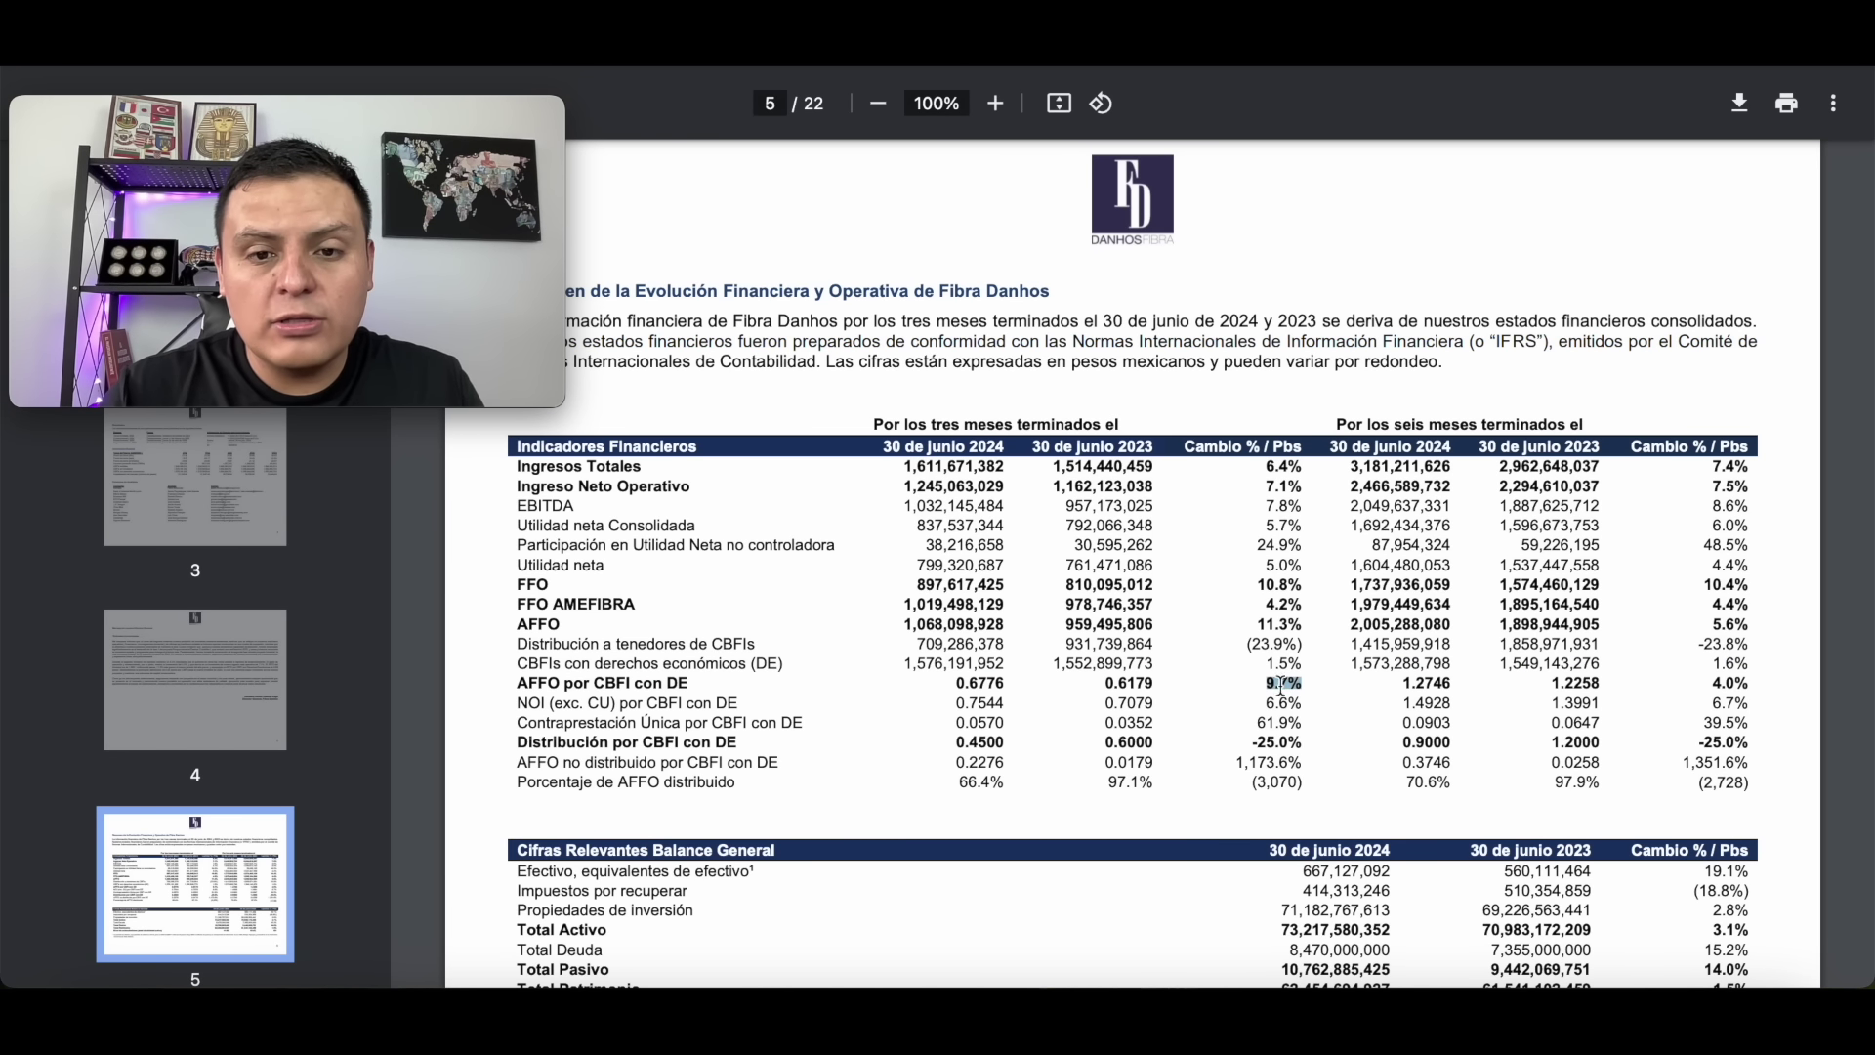
scroll(1055, 755, down, 1)
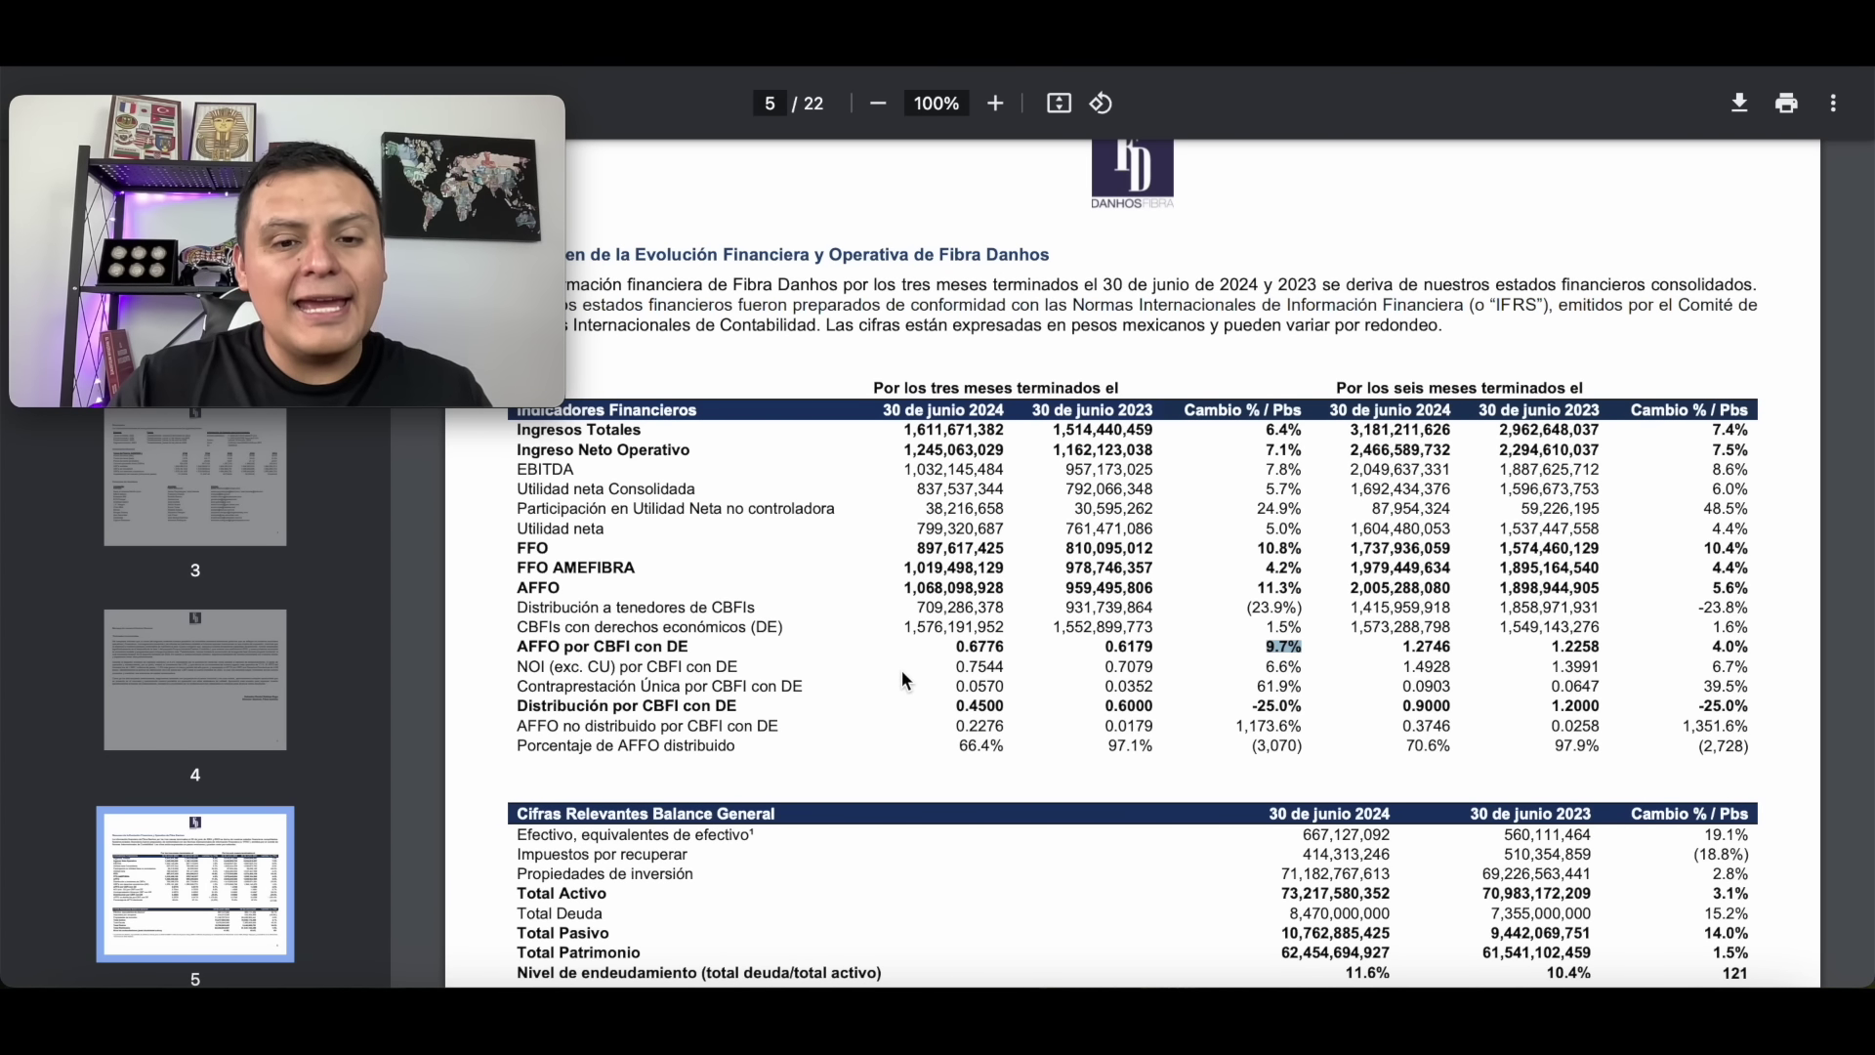
click(1110, 658)
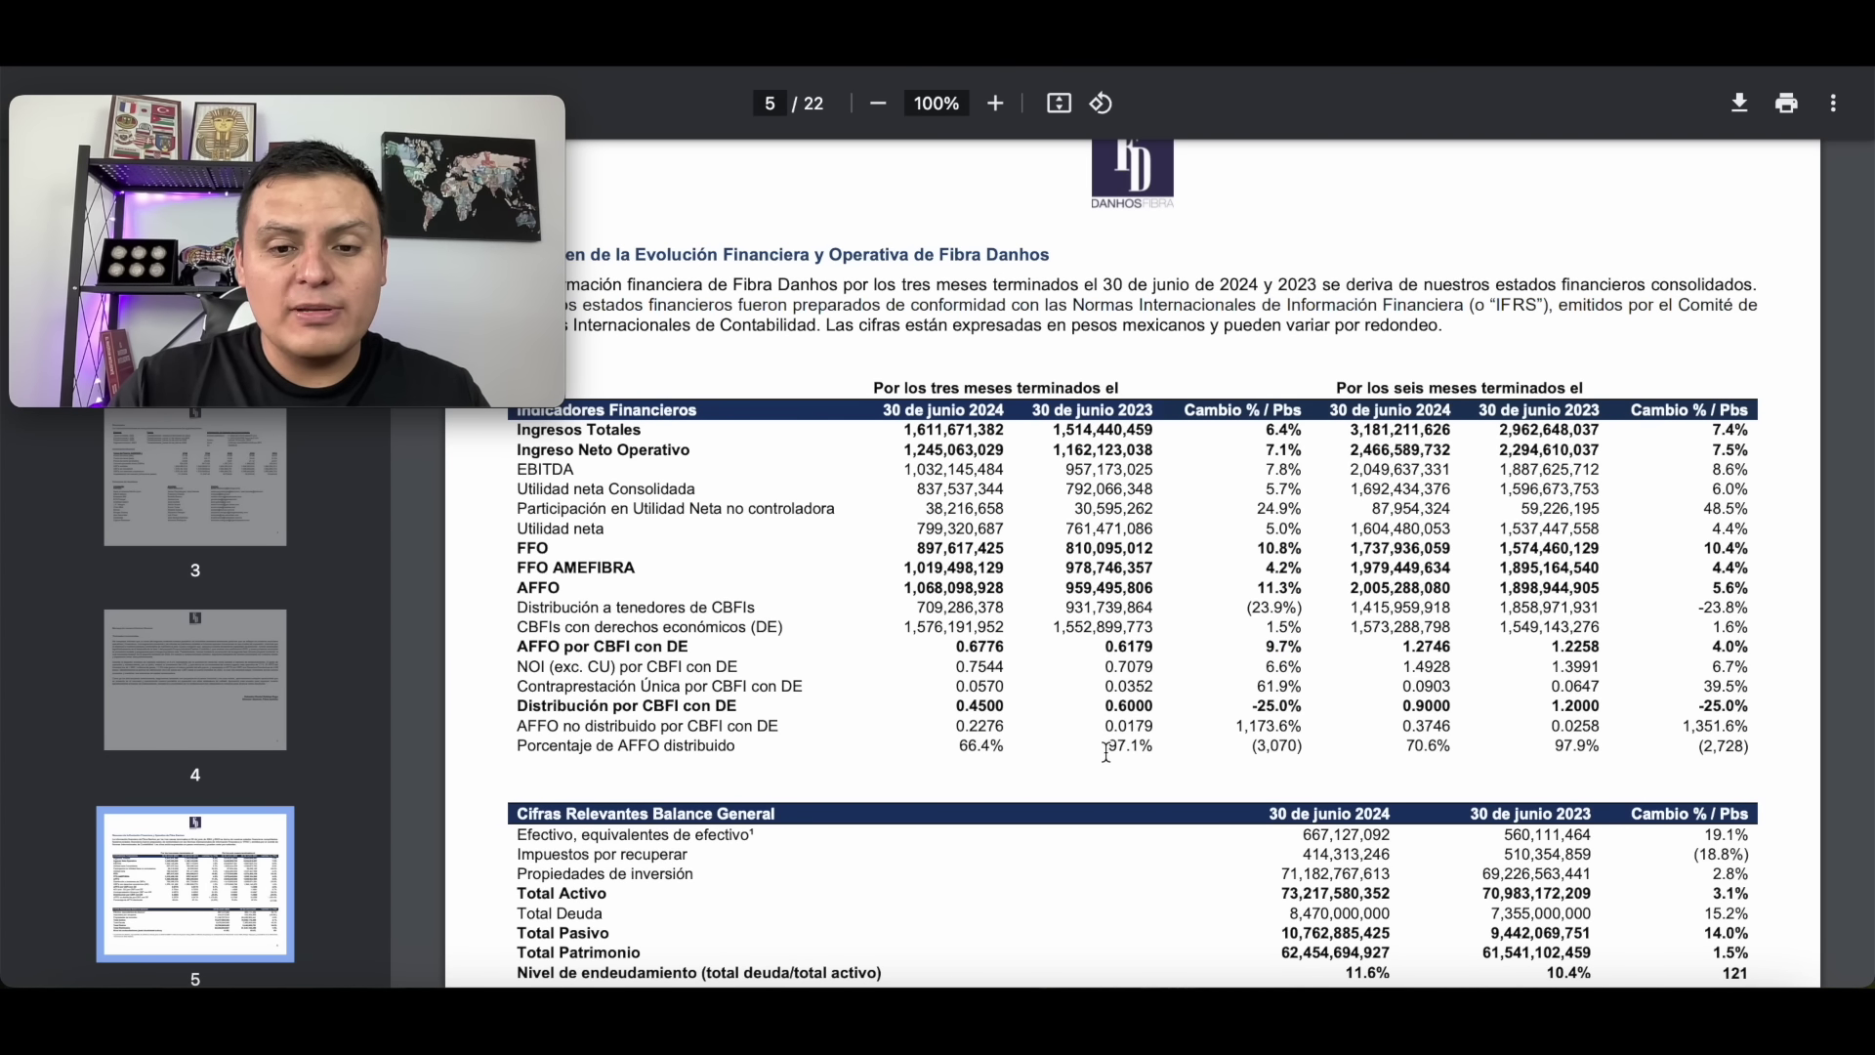
Examine the June 2024 quarter's Distribución por CBFI con DE and compare the Porcentaje de AFFO distribuido with the 2023 periods.
double_click(961, 705)
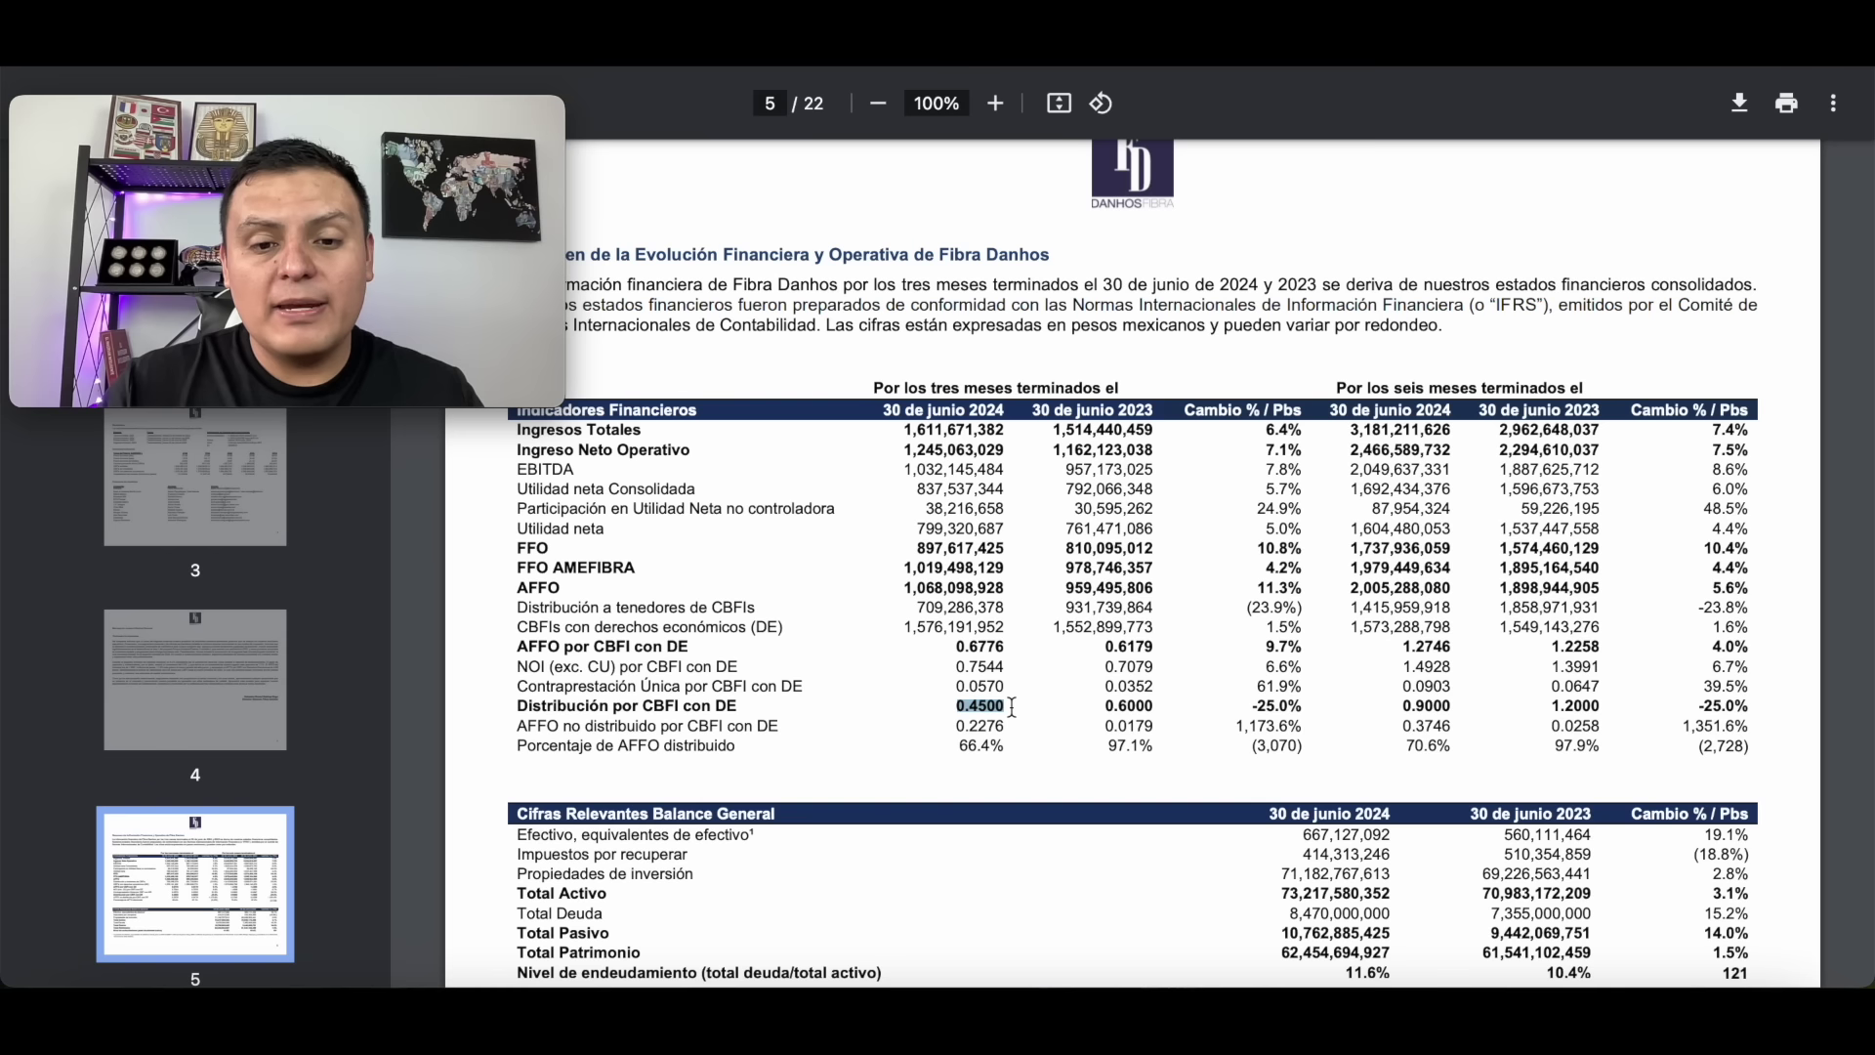
drag(959, 745, 981, 745)
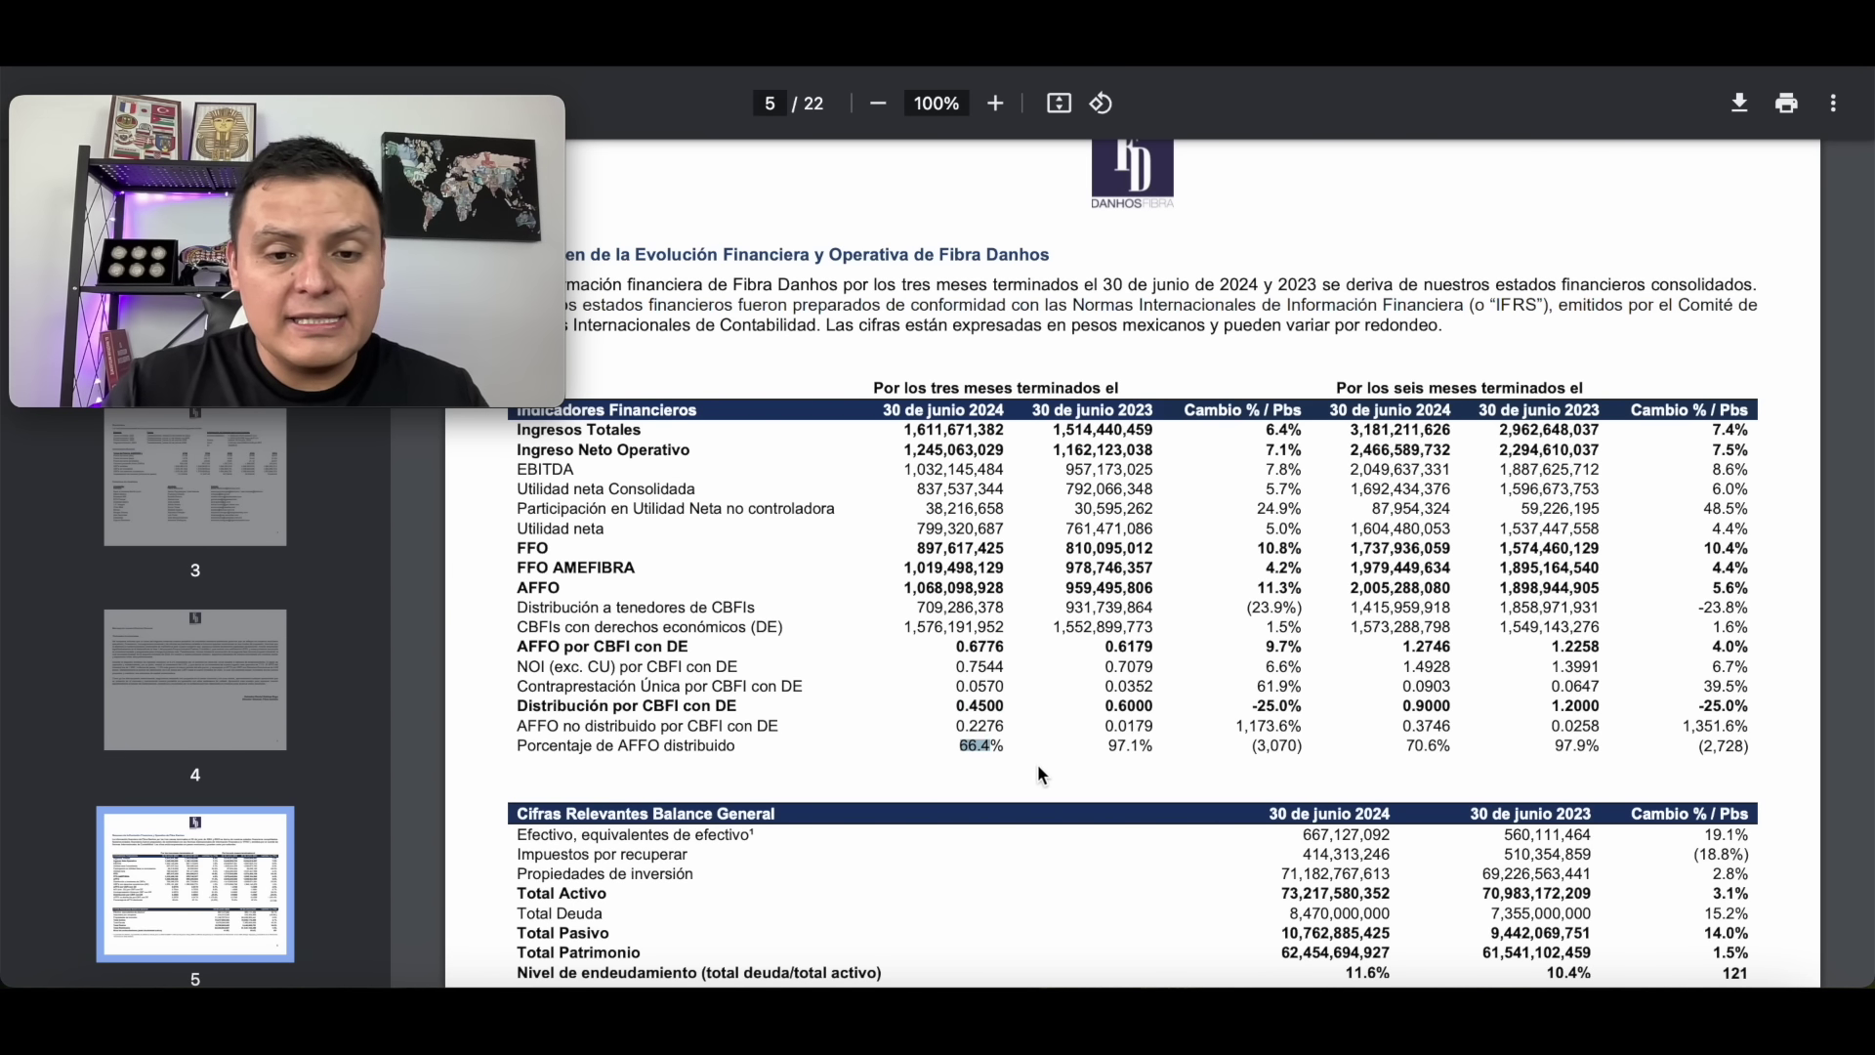
drag(957, 706, 976, 698)
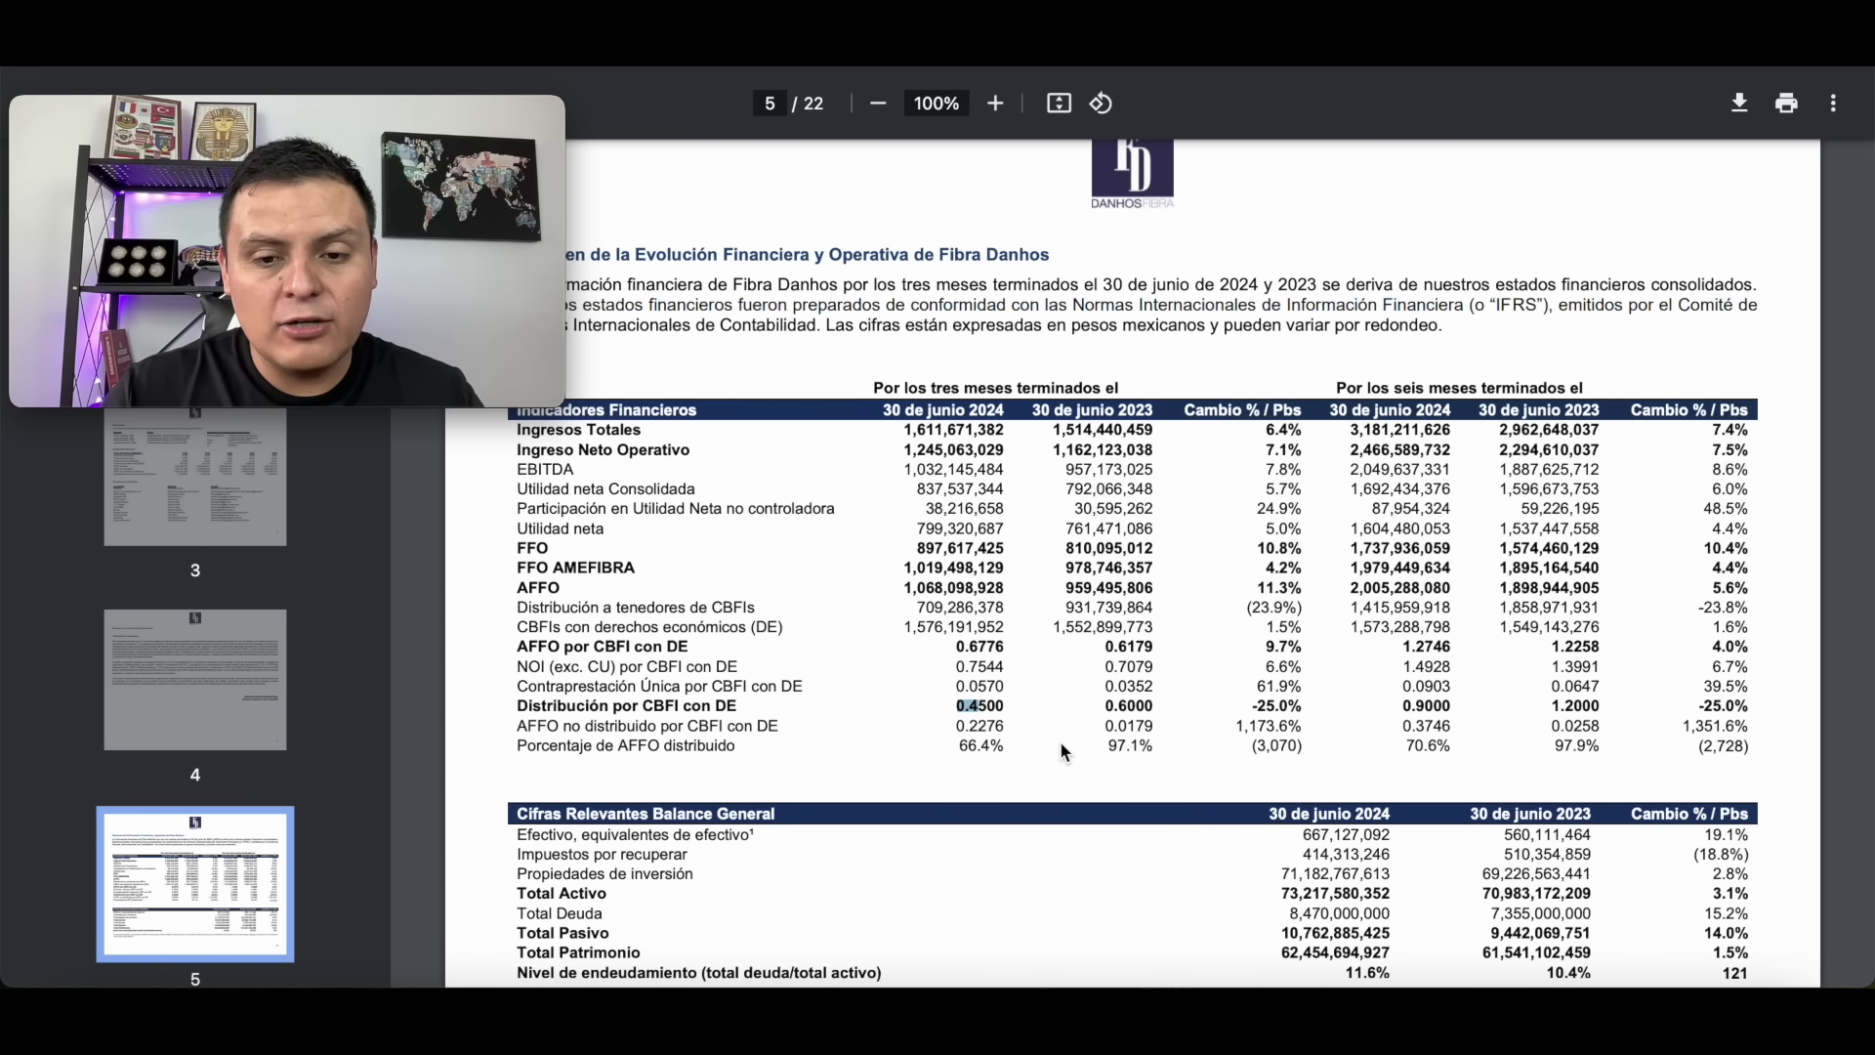
scroll(1140, 771, down, 1)
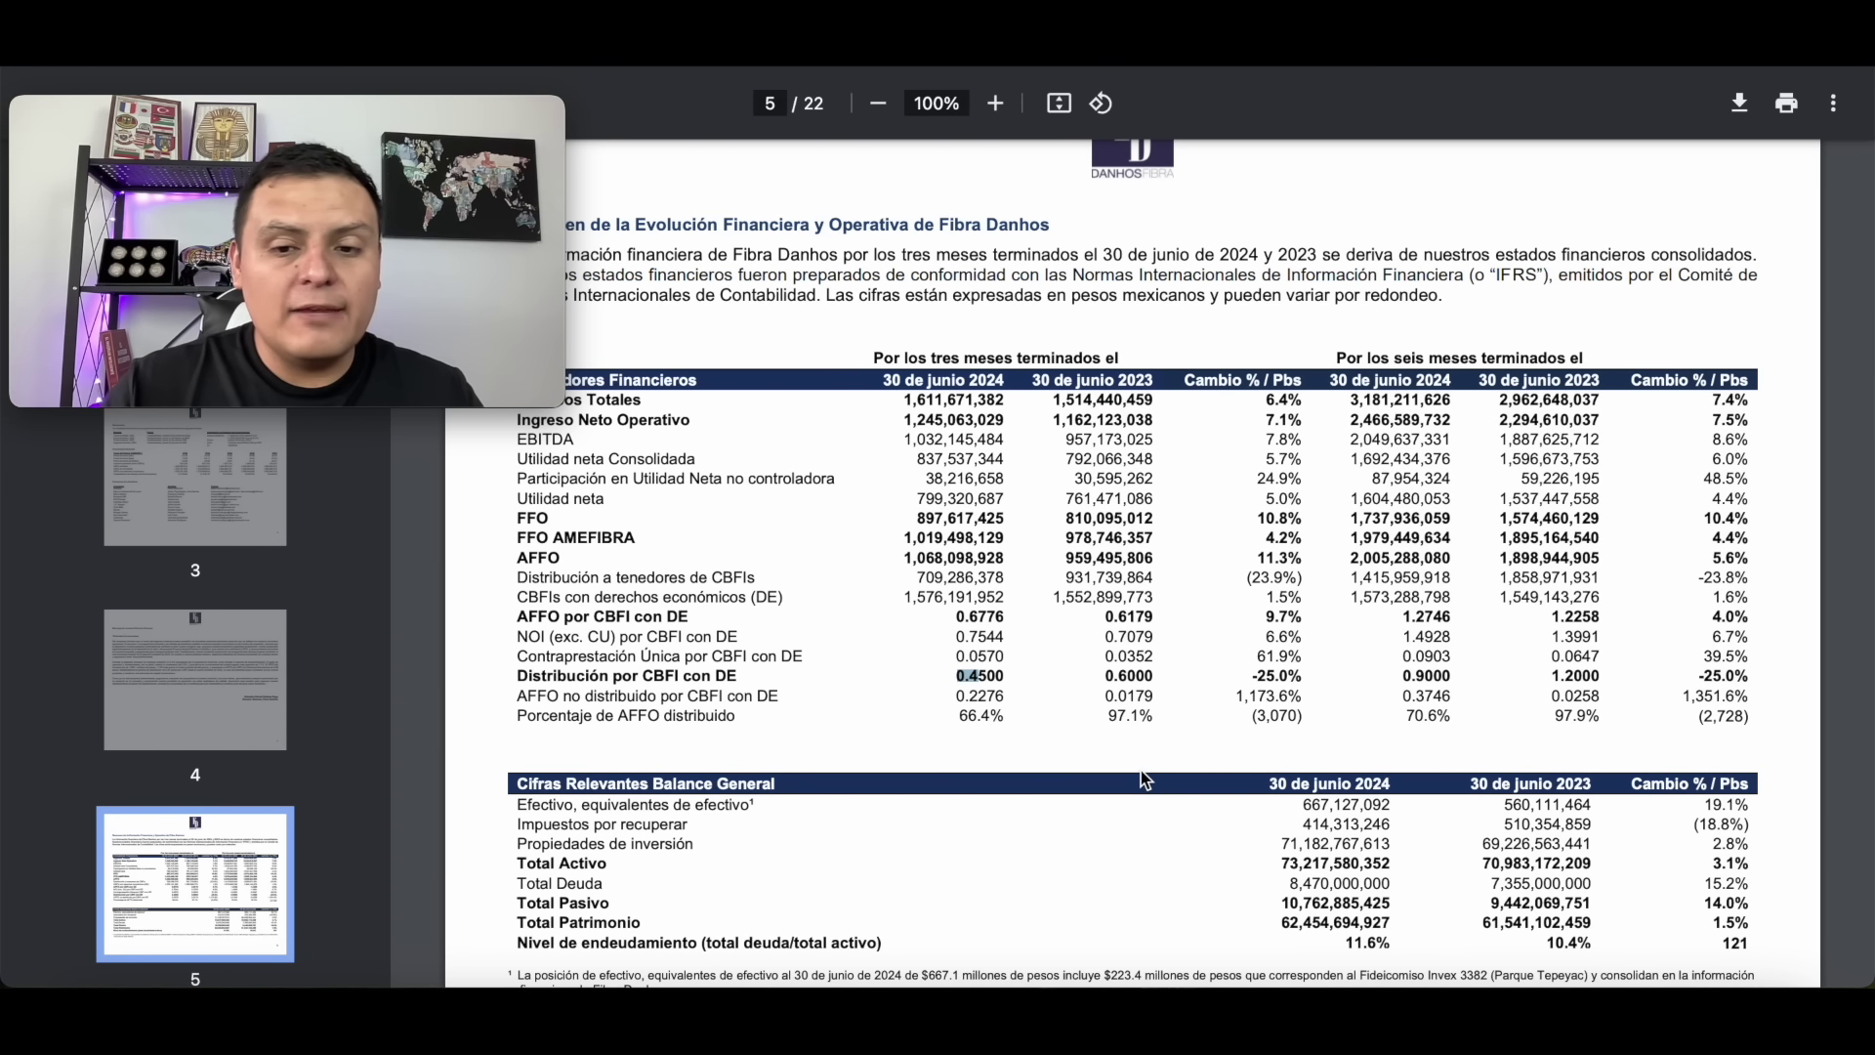
drag(1109, 716, 1156, 718)
drag(1552, 728, 1574, 729)
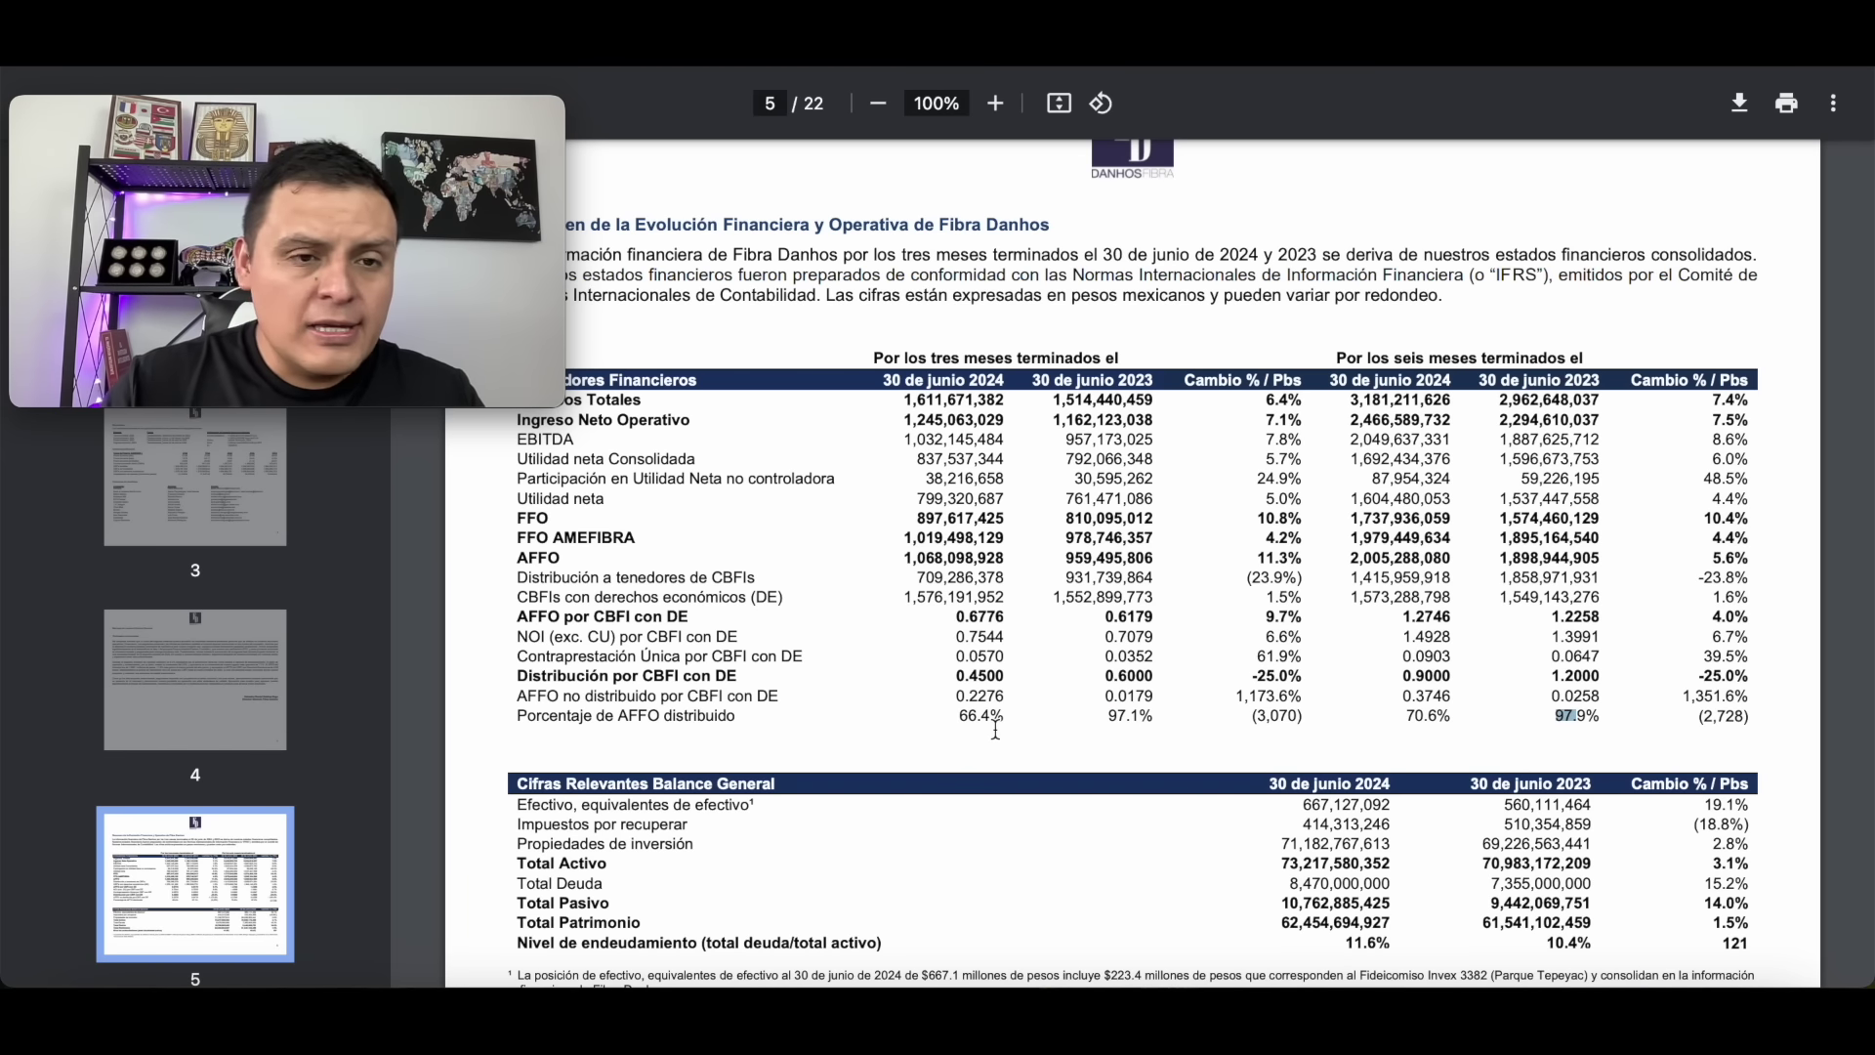
Review the Cifras Relevantes Balance General table on page 5, down to the debt level and footnote.
scroll(996, 727, down, 2)
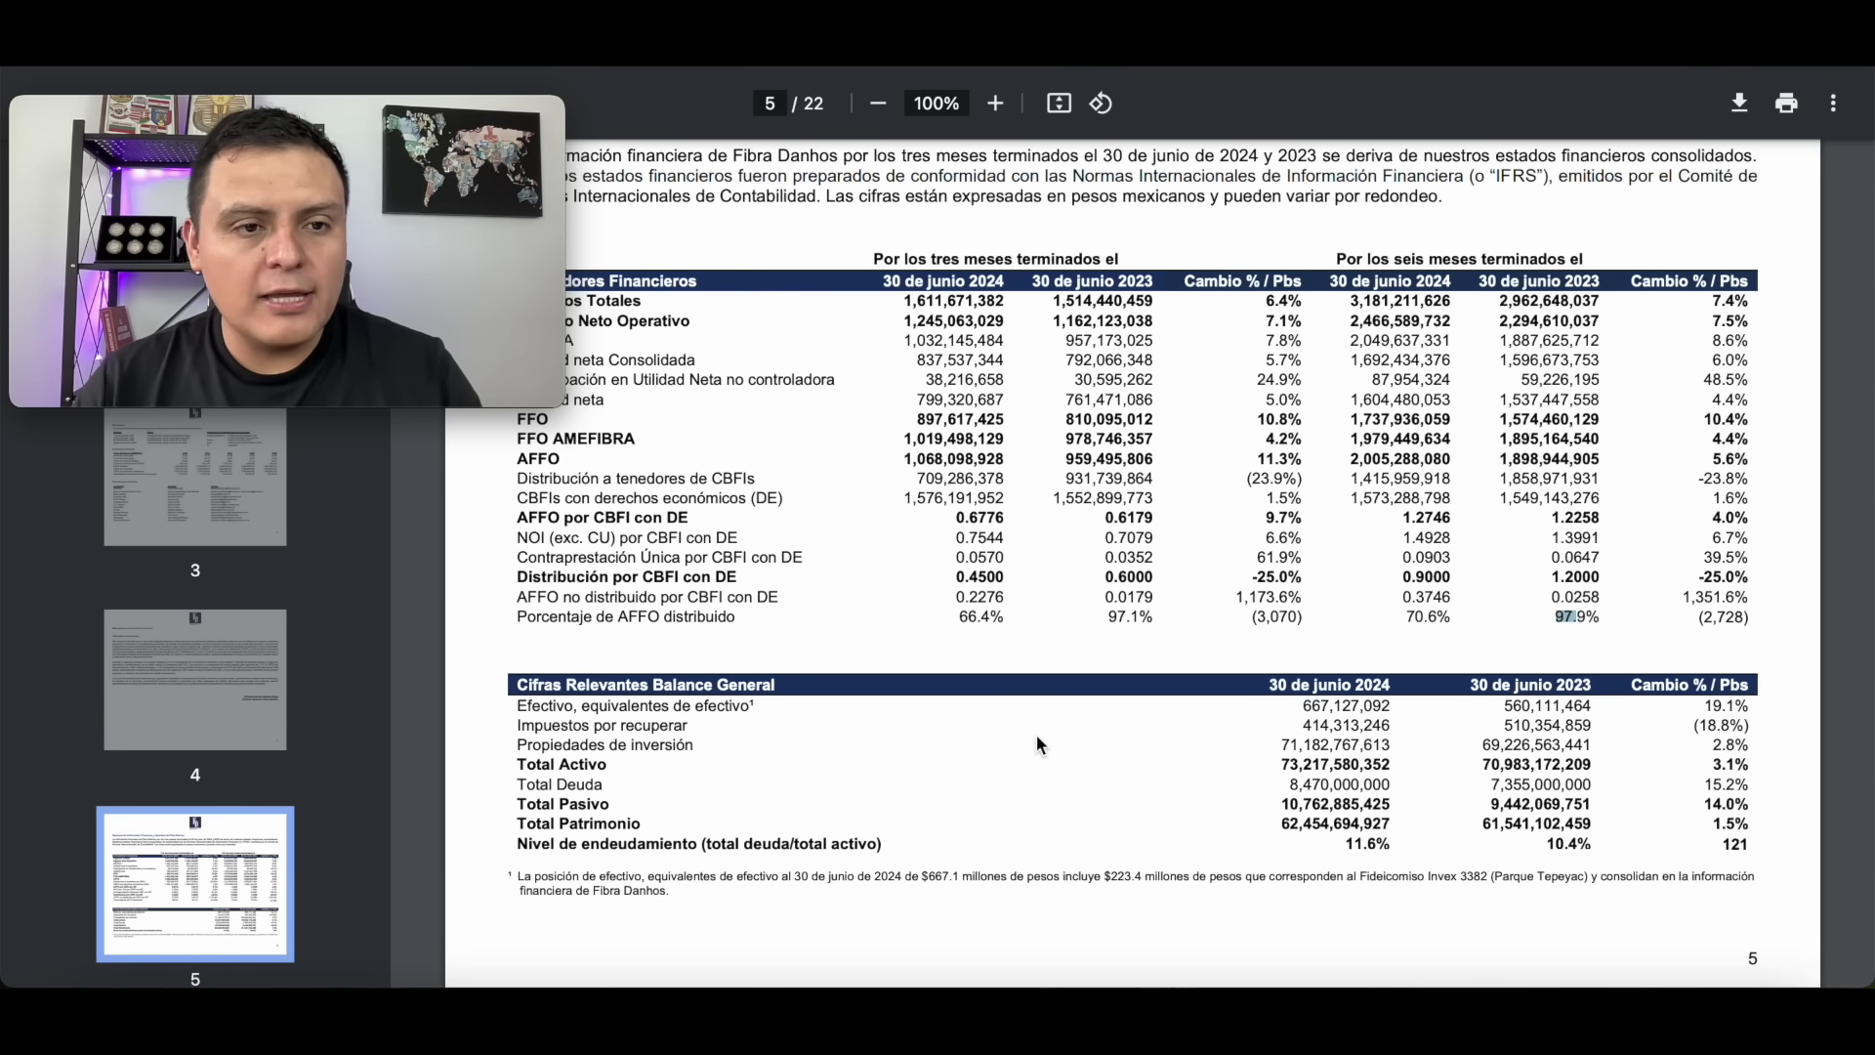
scroll(1035, 742, down, 1)
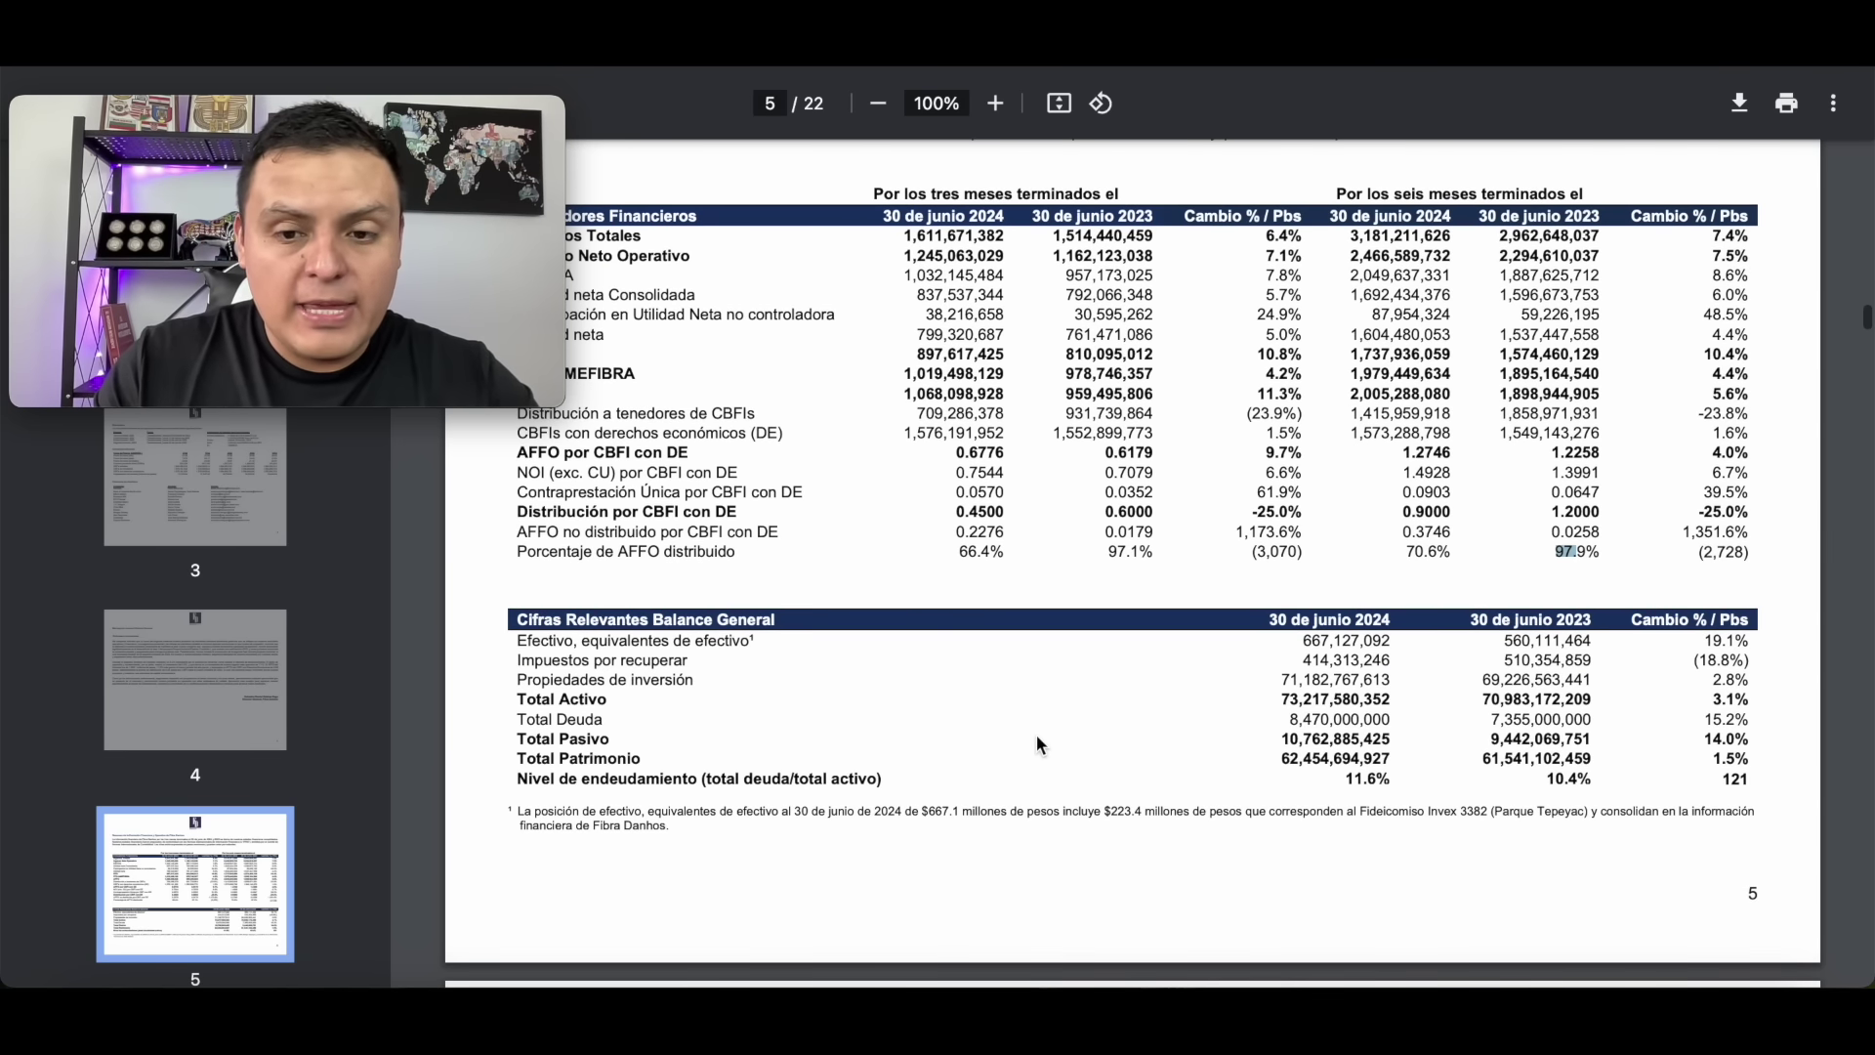
scroll(1037, 742, down, 1)
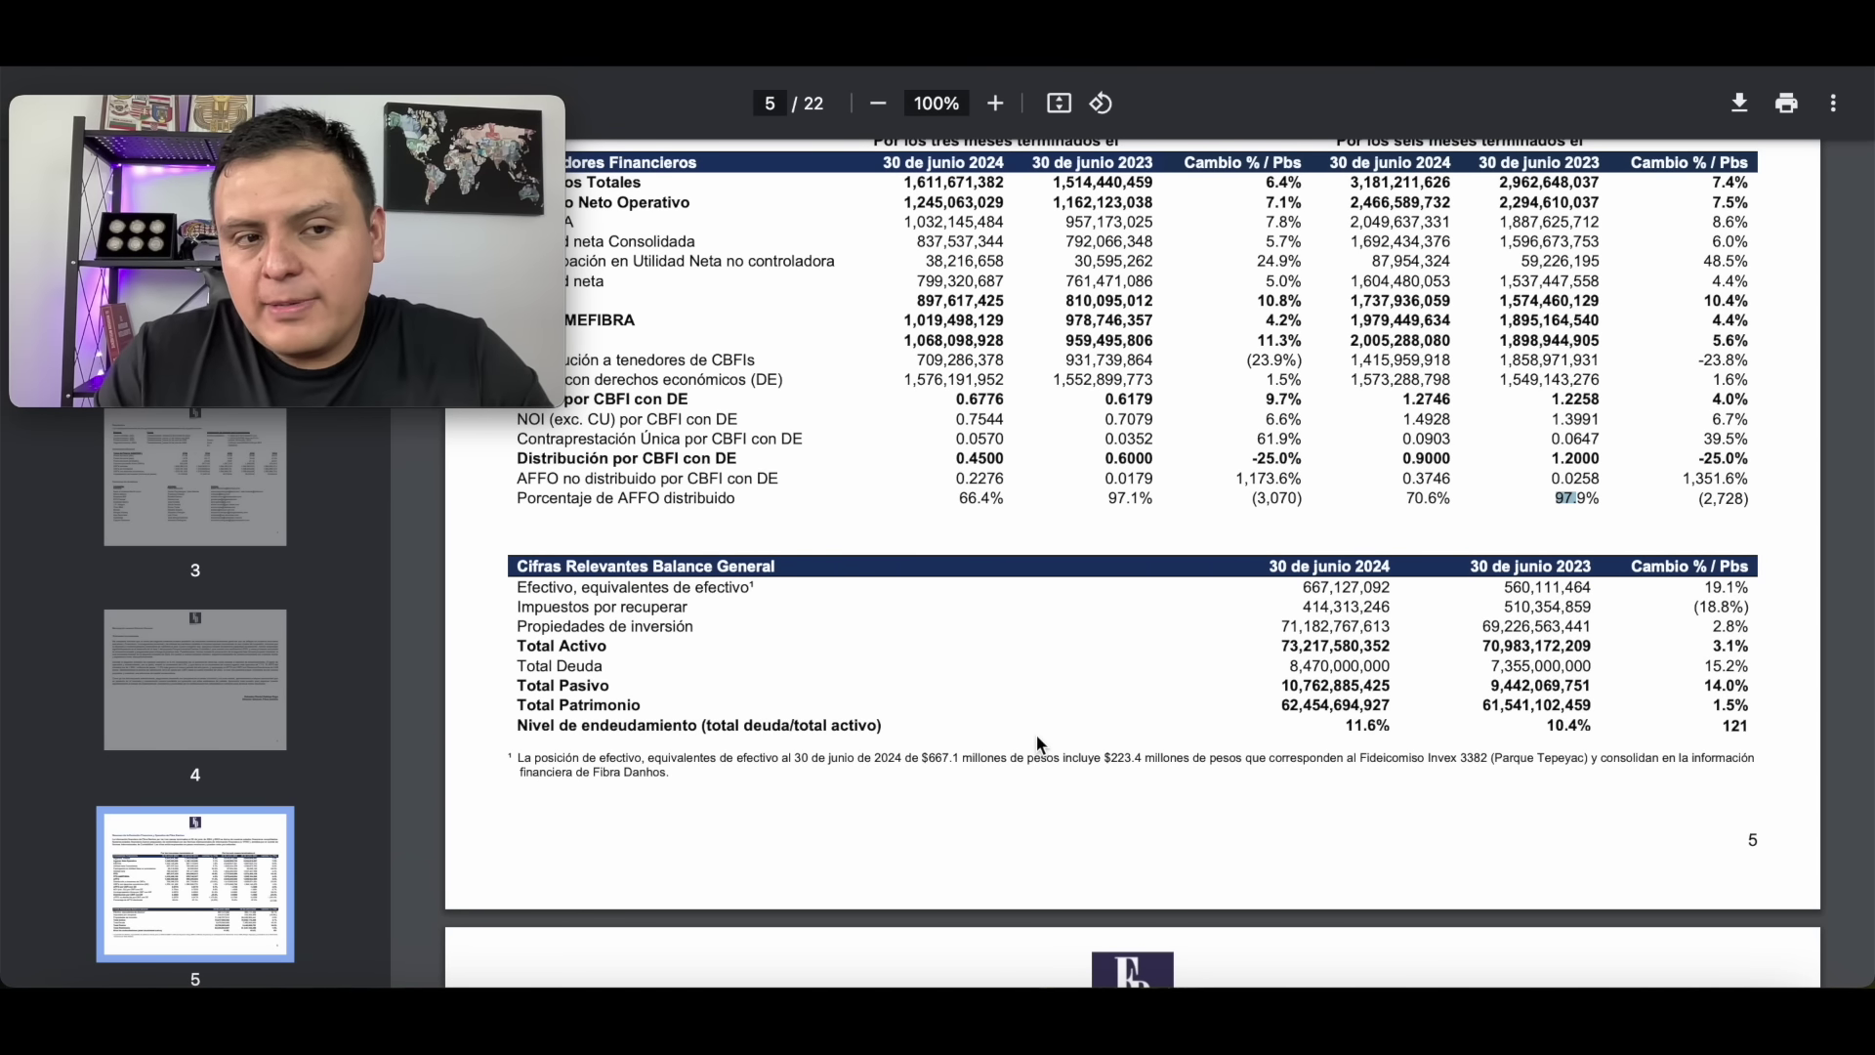
scroll(1036, 742, down, 1)
scroll(1037, 744, down, 1)
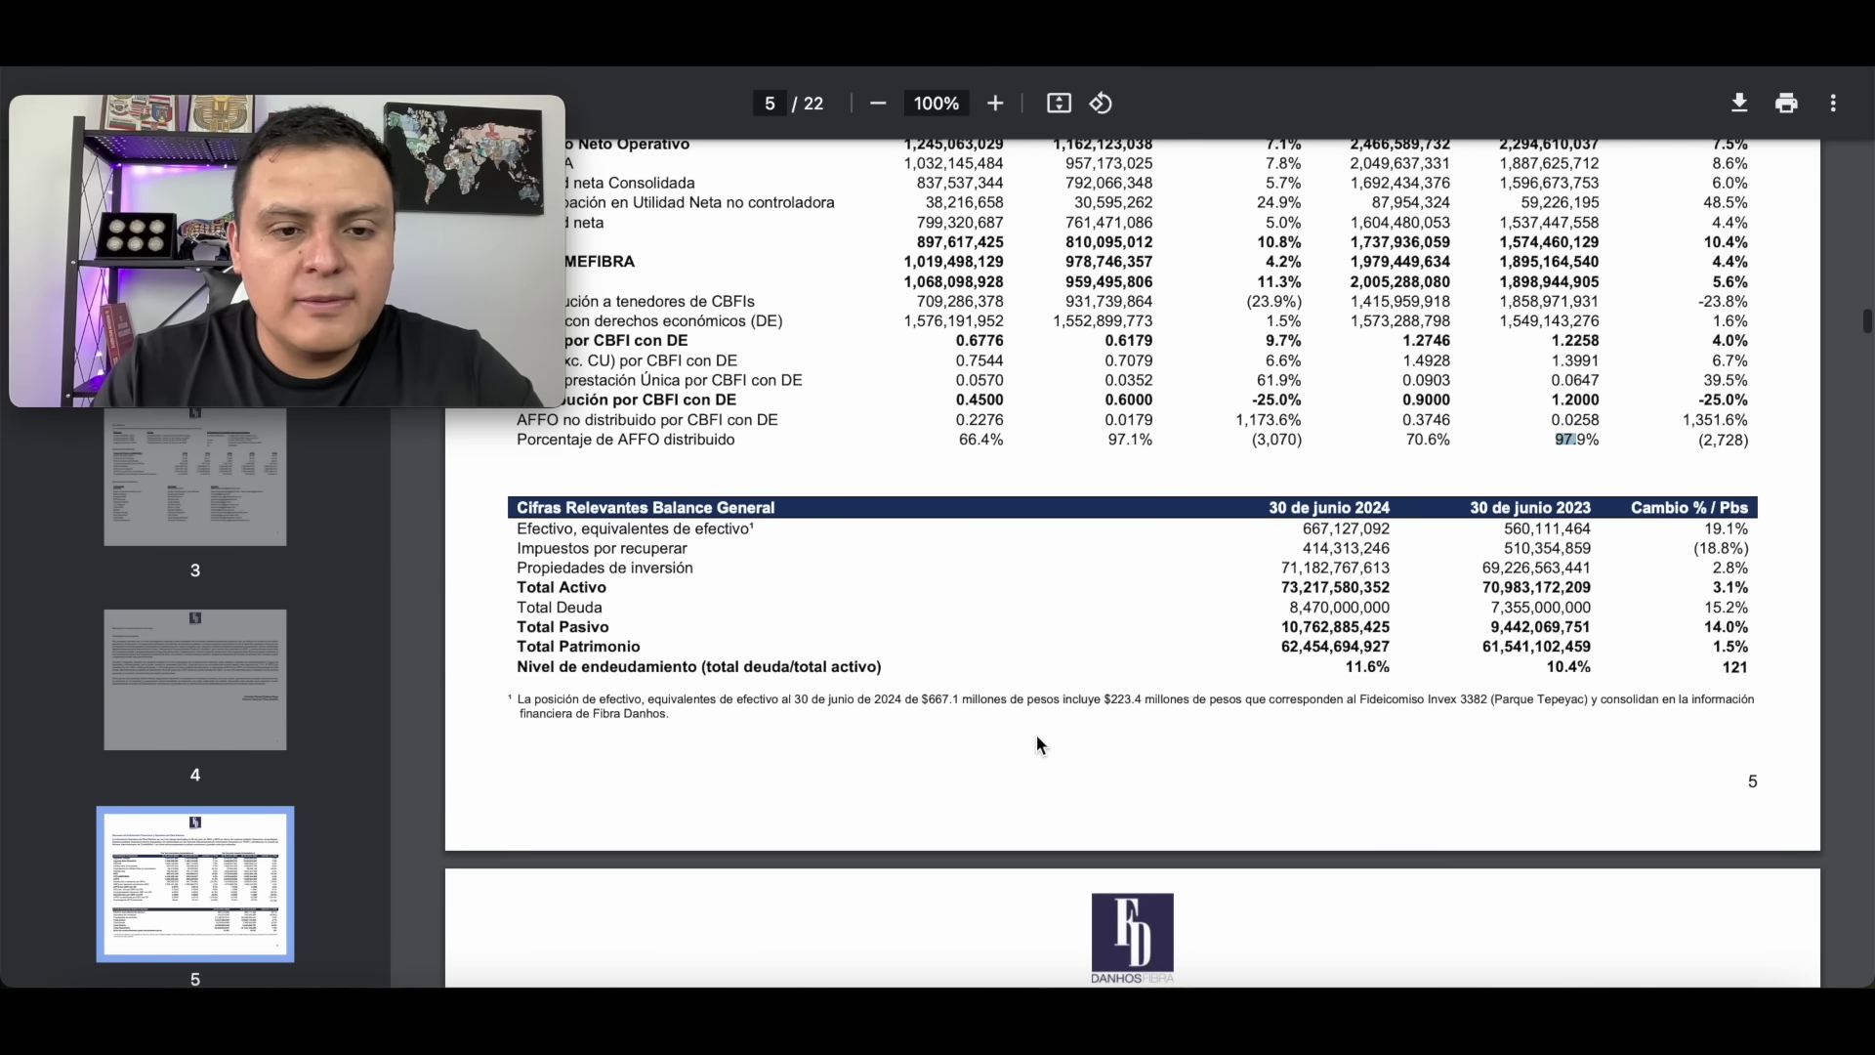
Compare the Nivel de endeudamiento (total deuda/total activo) at 30 June 2024 and 30 June 2023 in the balance sheet table.
scroll(1037, 745, down, 1)
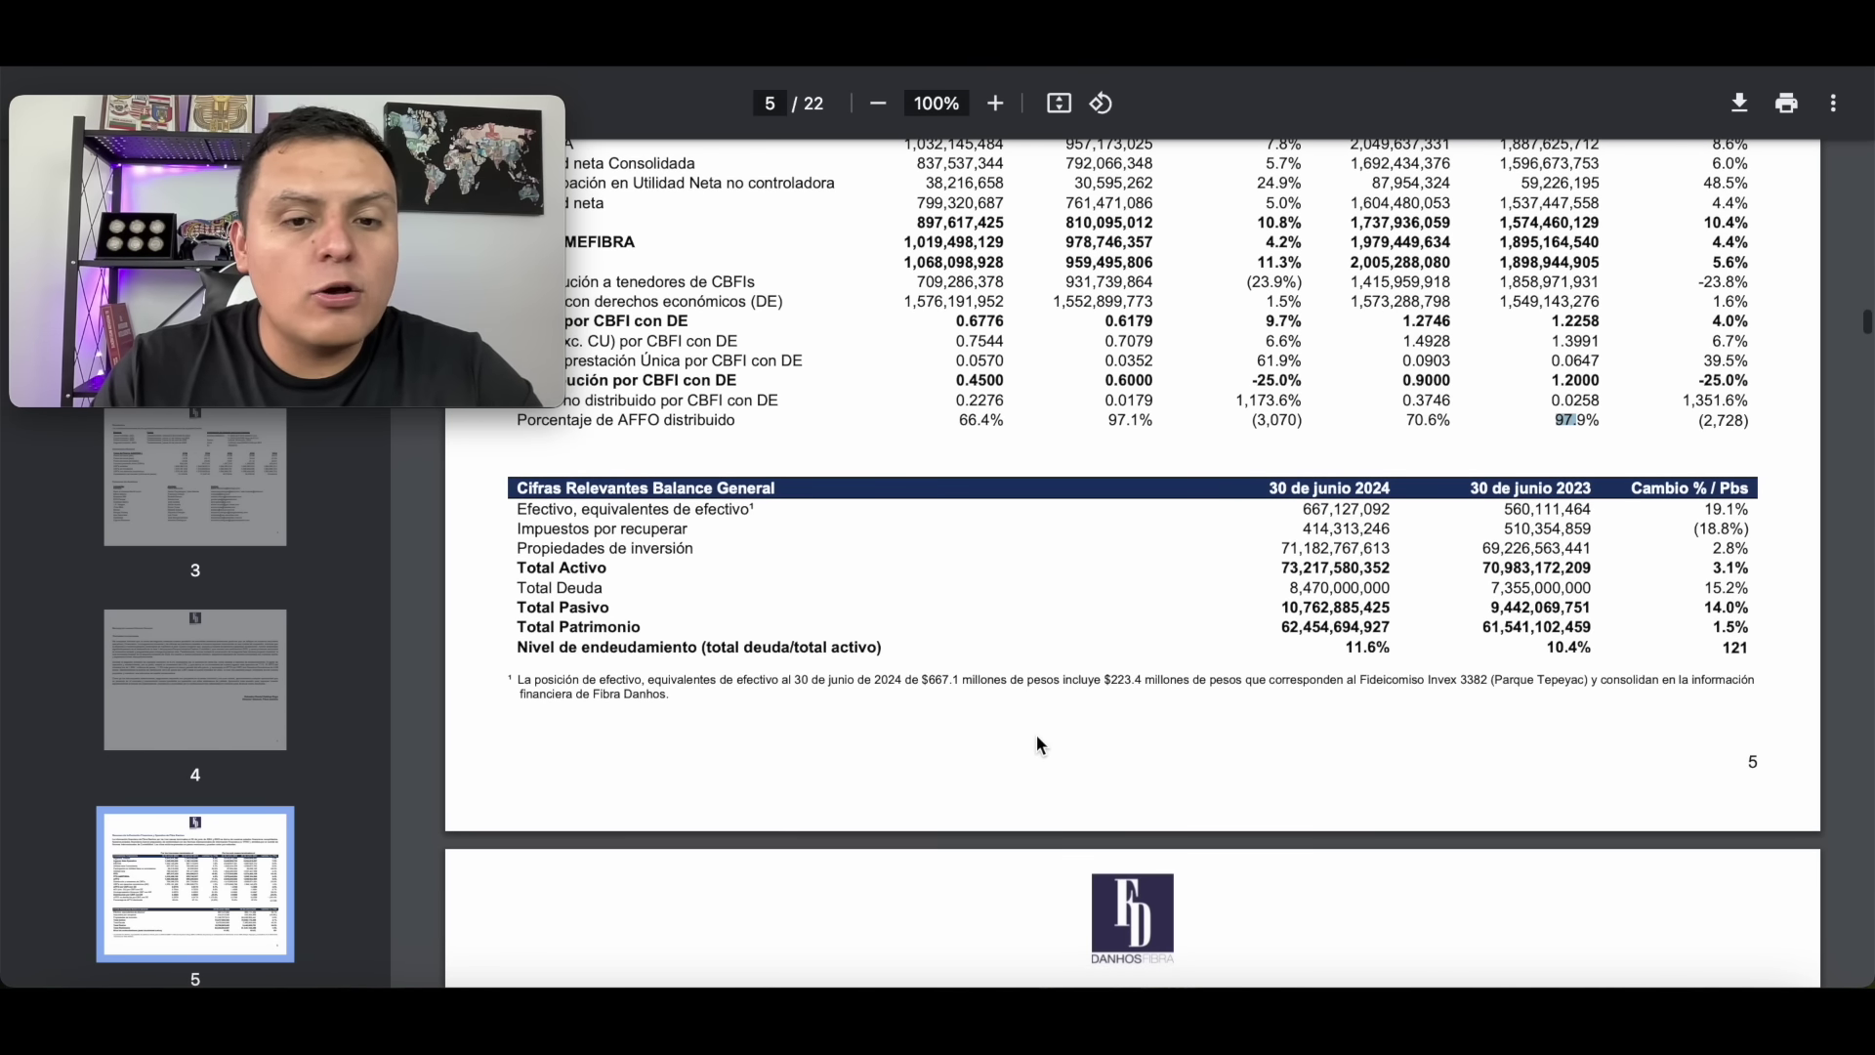
scroll(1037, 745, down, 1)
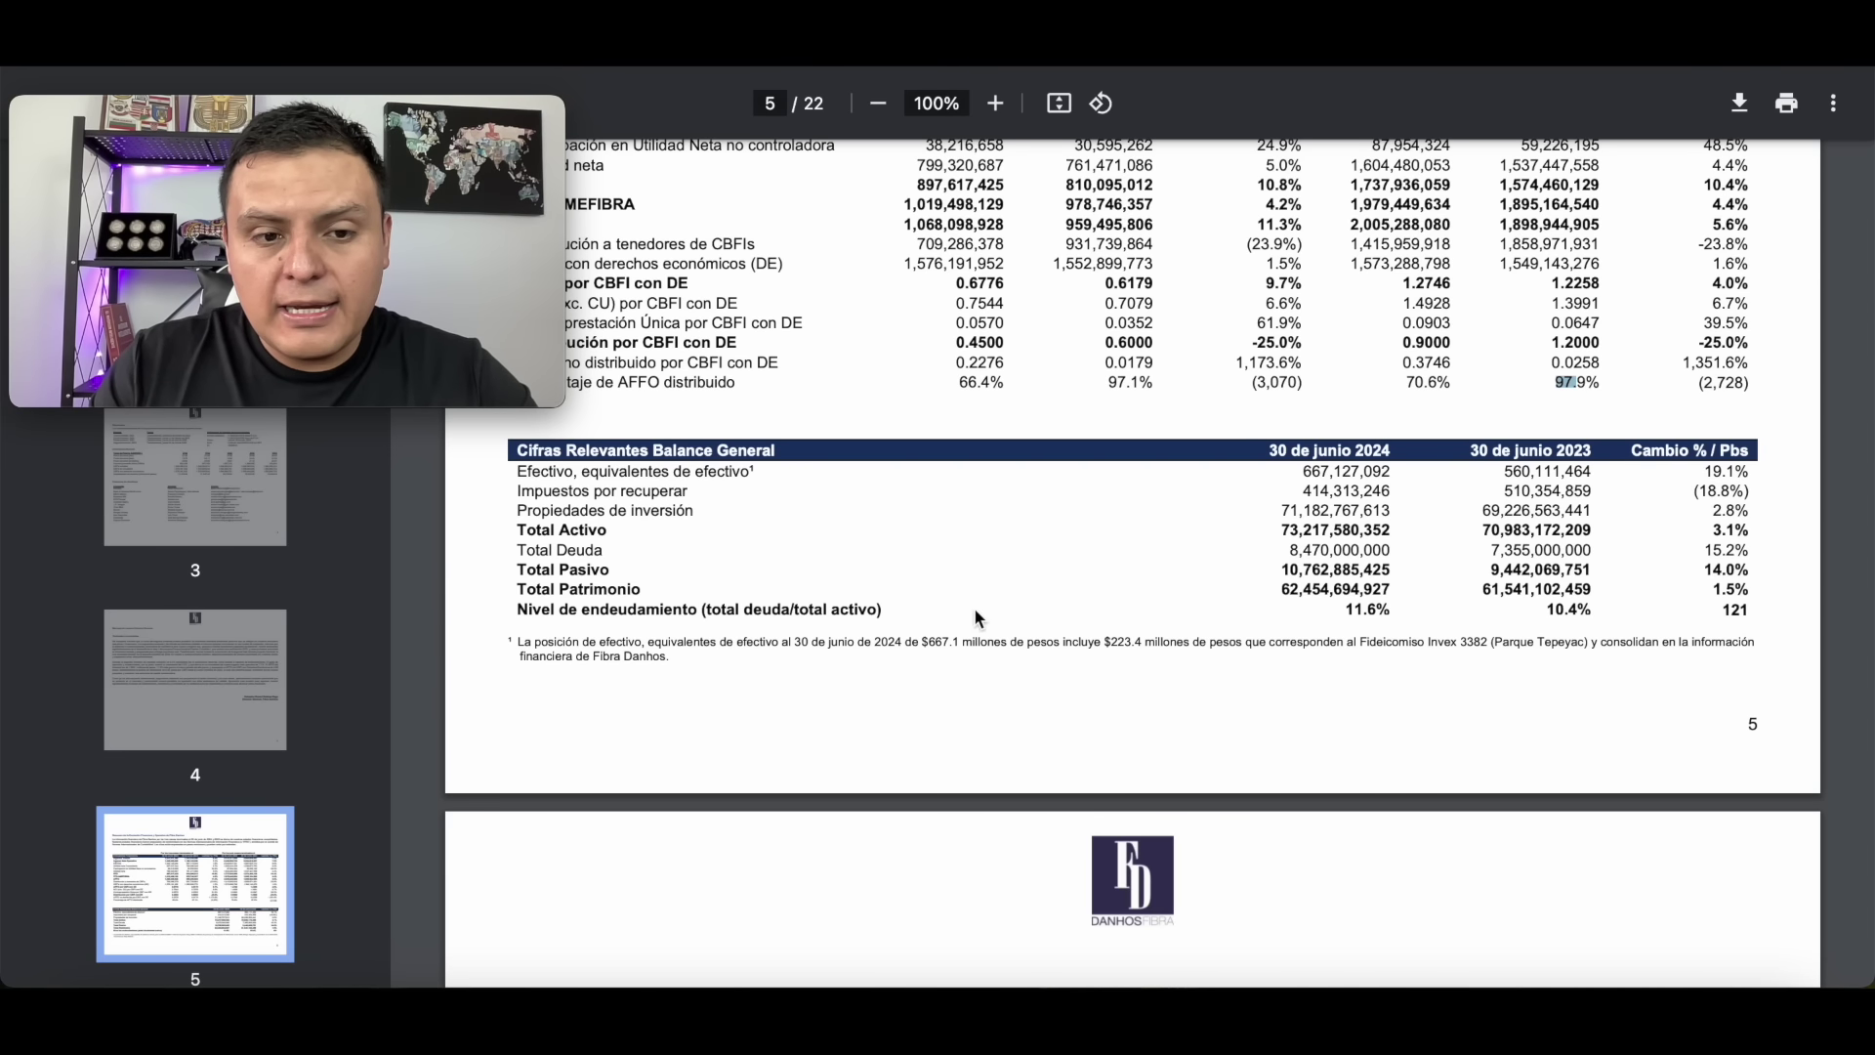
drag(1291, 608, 1397, 609)
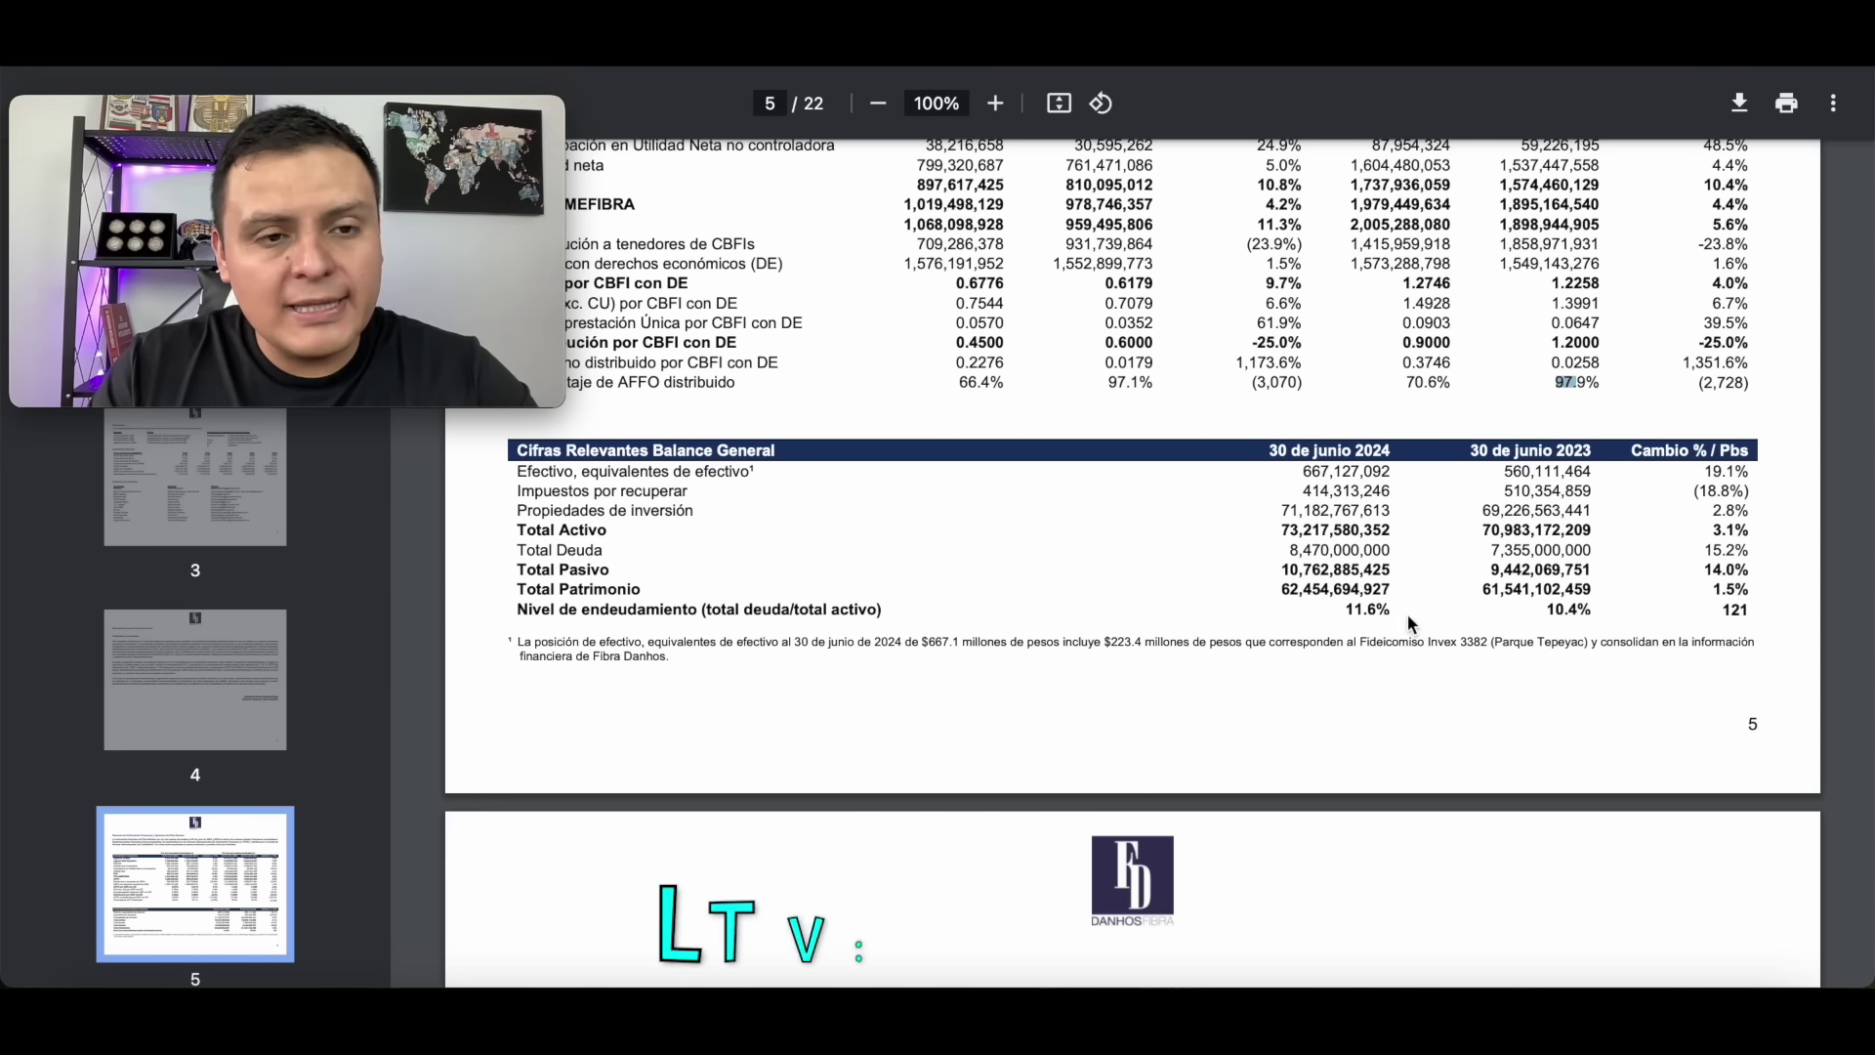
click(1550, 617)
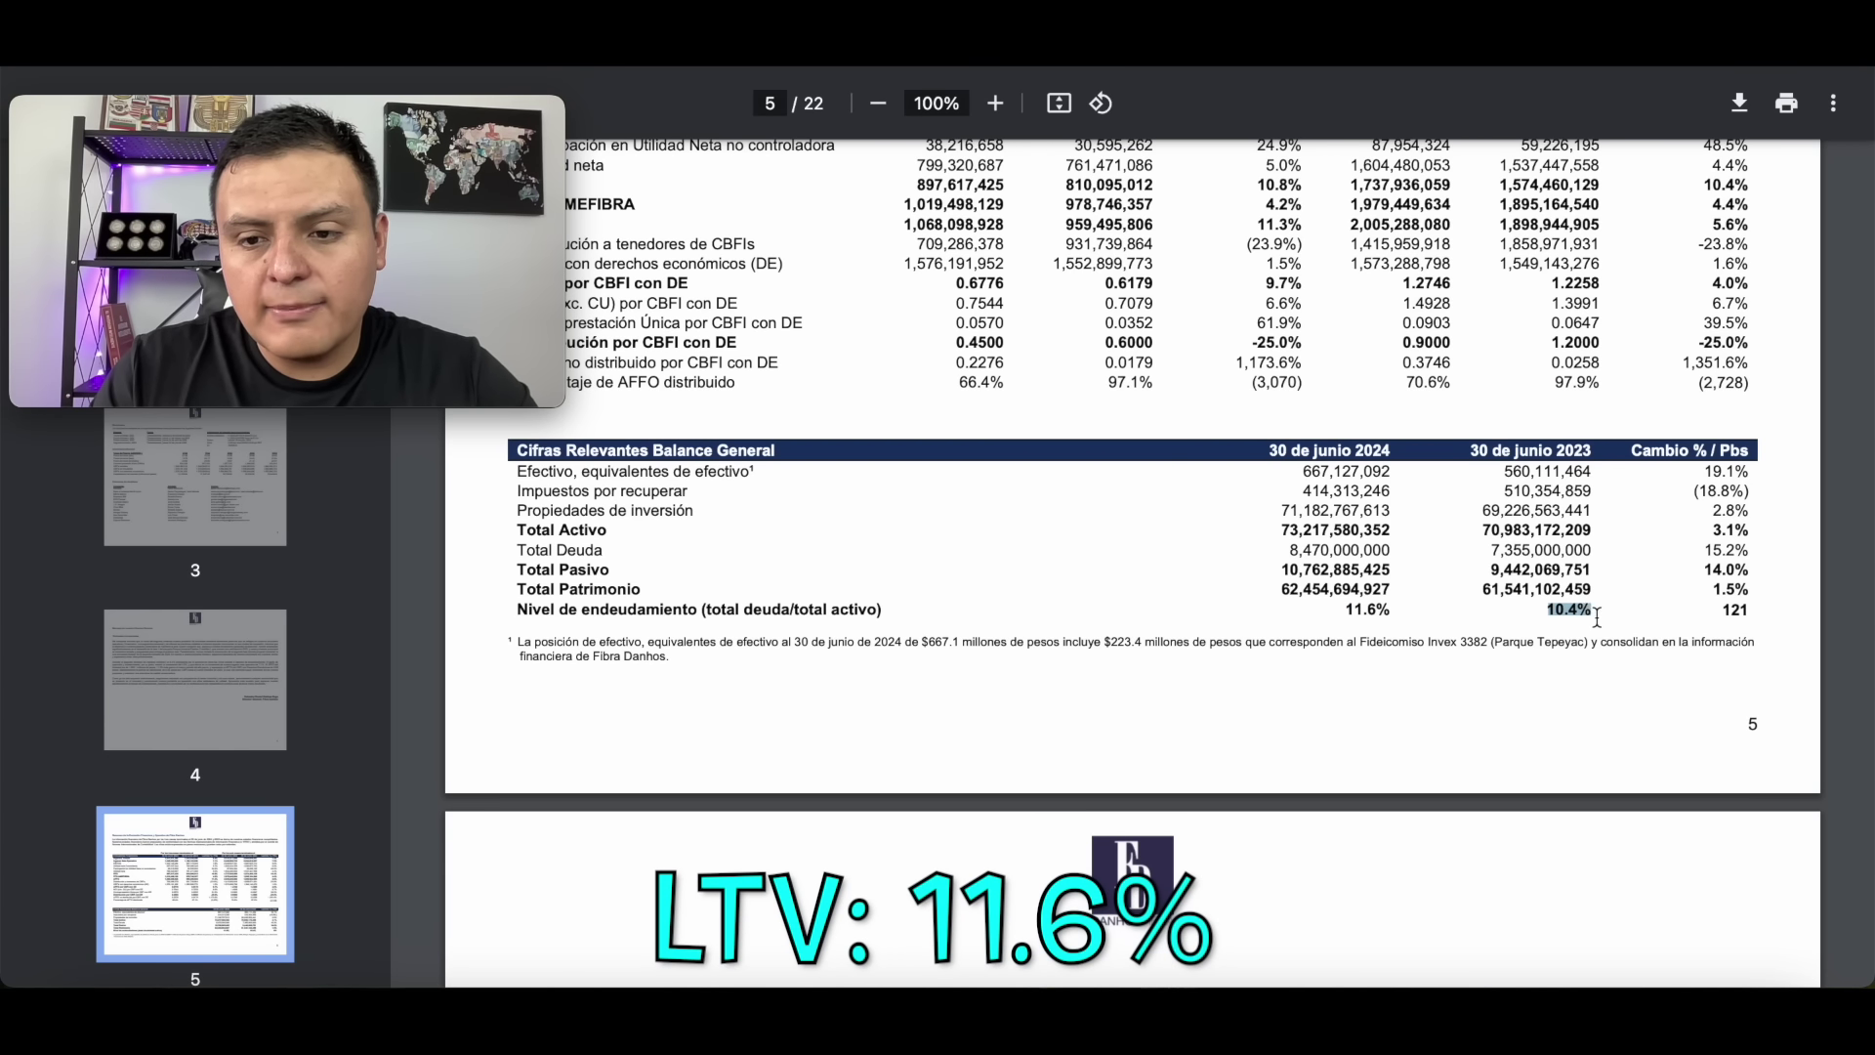
triple_click(1541, 607)
click(1554, 615)
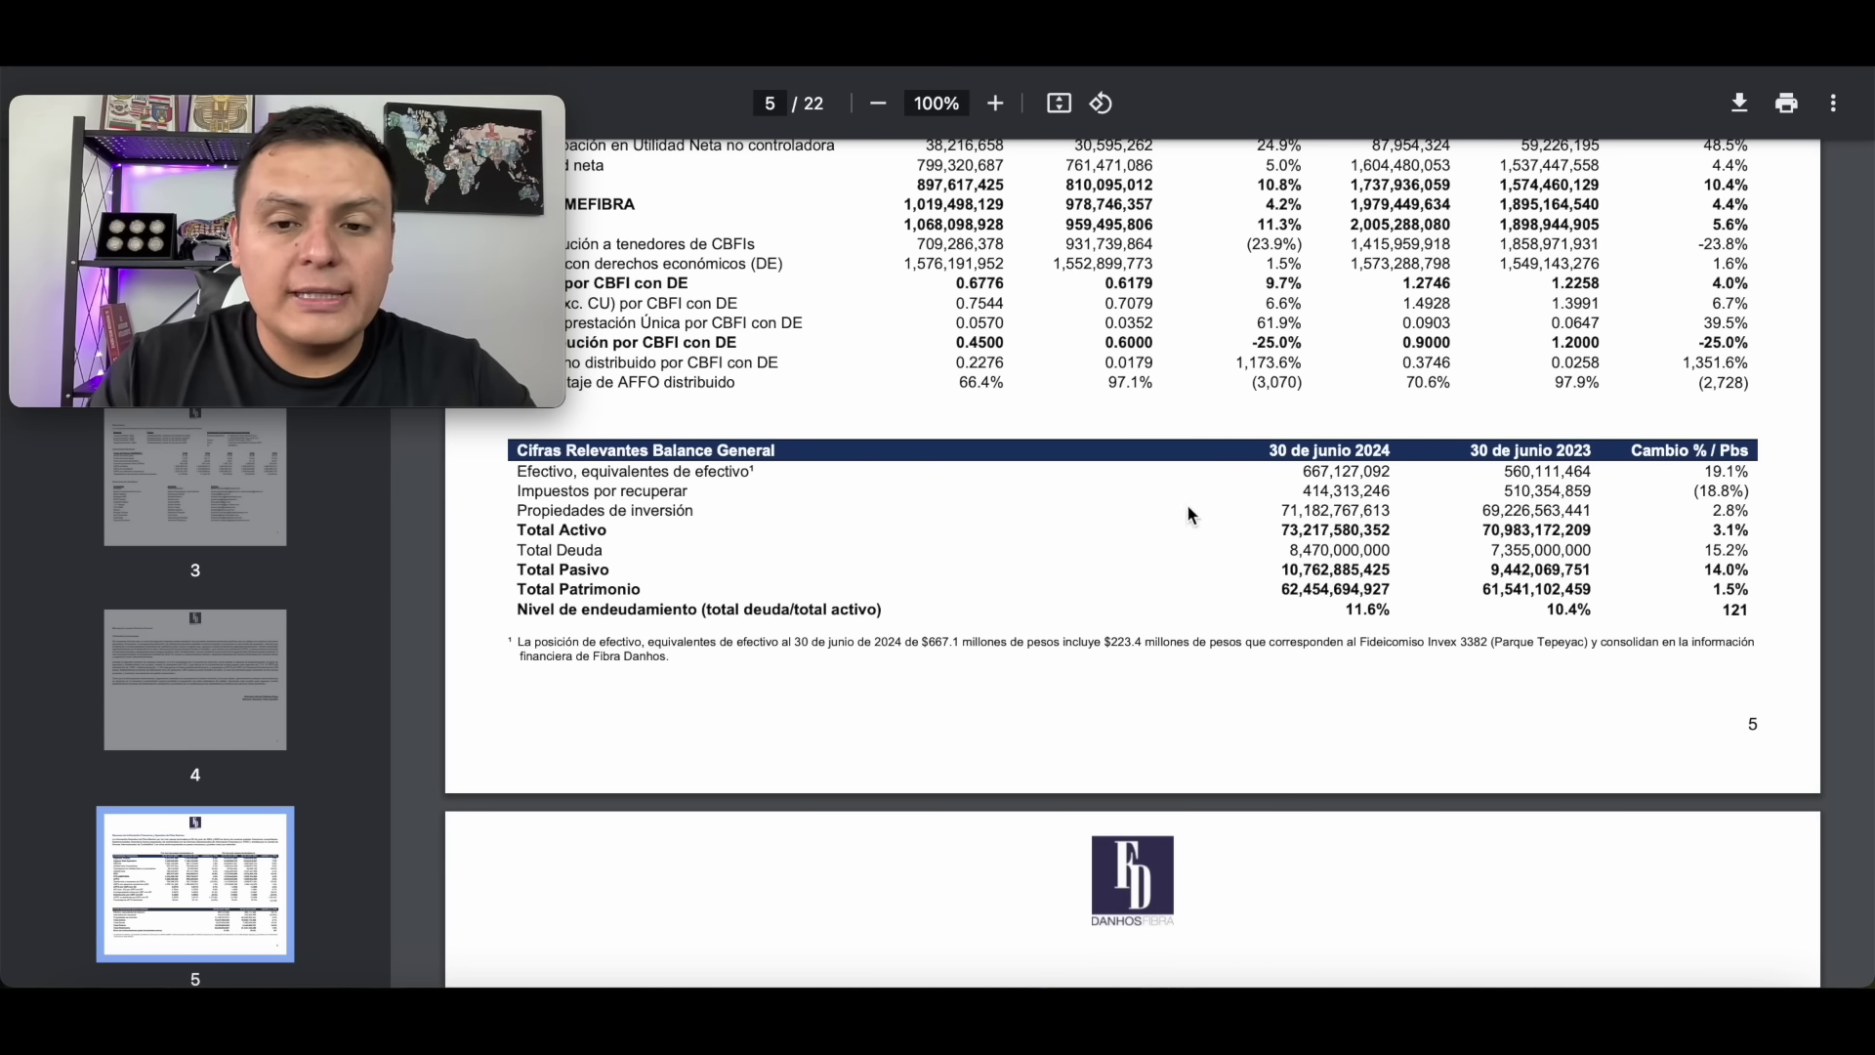
drag(1346, 618, 1472, 642)
click(1331, 584)
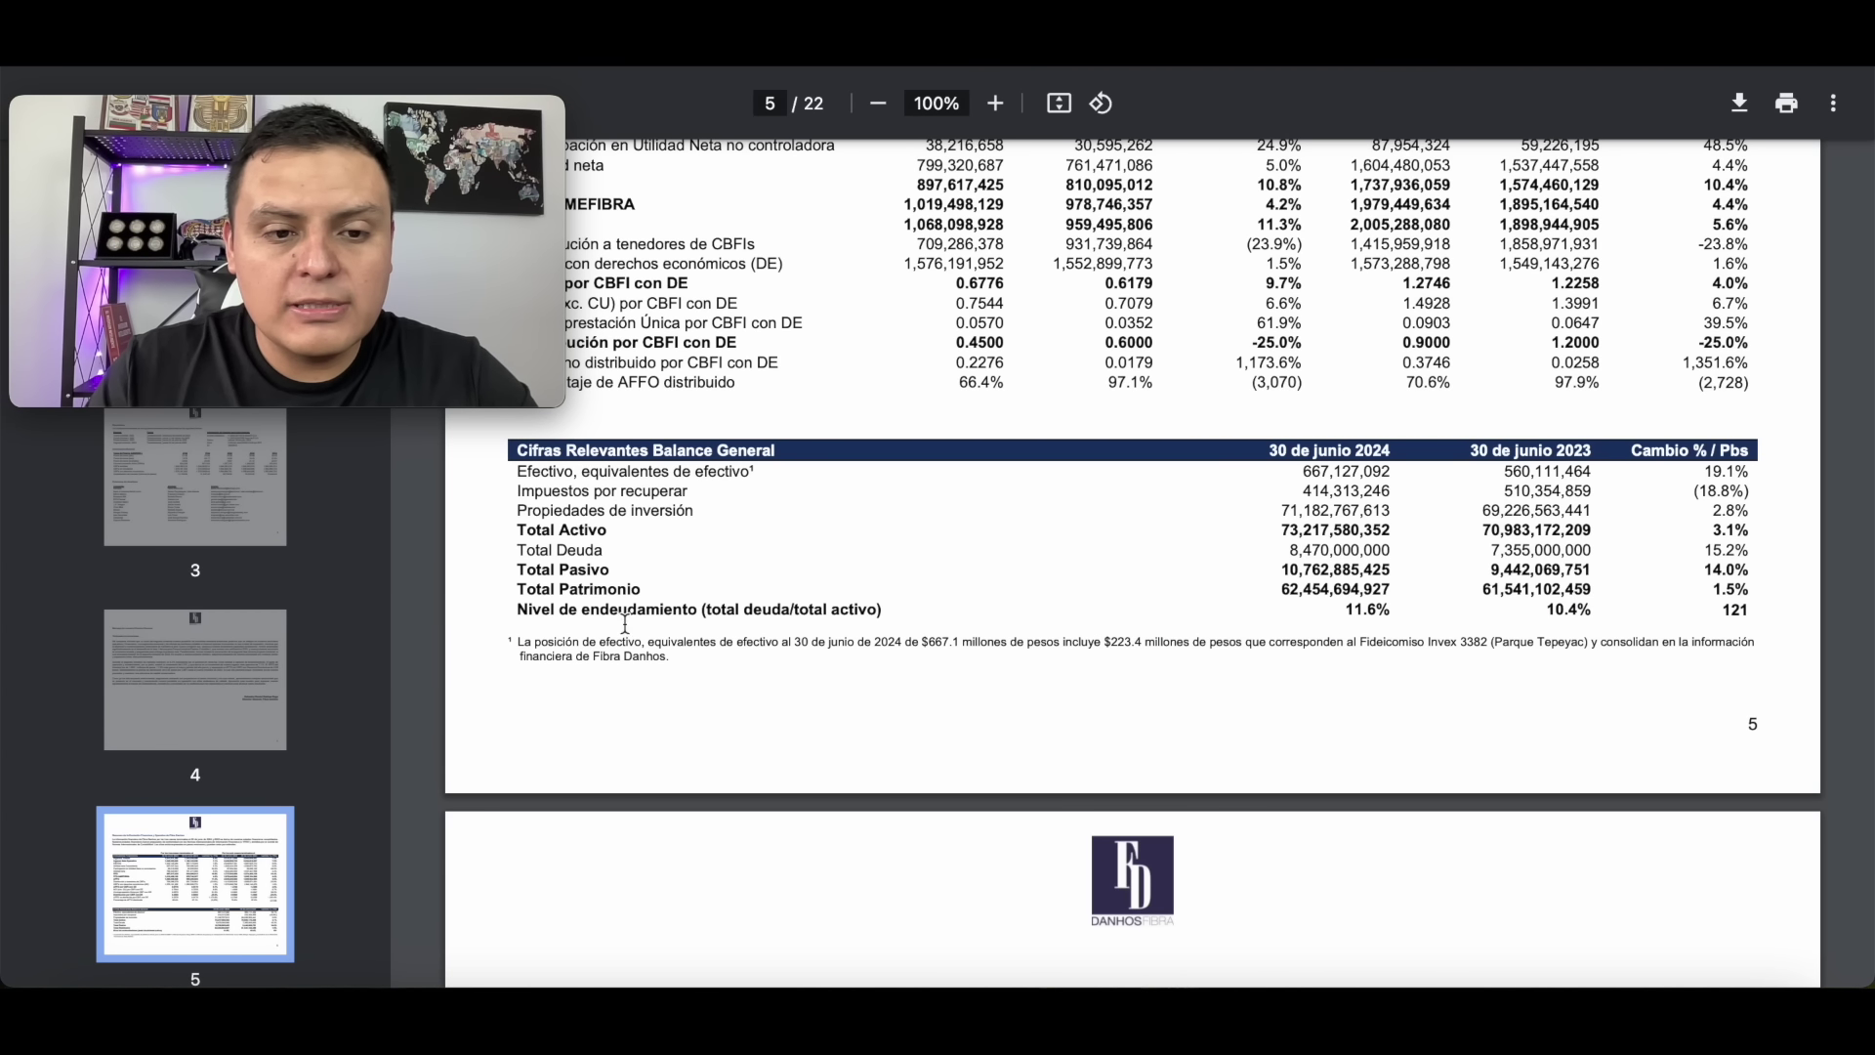
Review the Total Pasivo and Total Patrimonio rows and highlight the percentage change in Total Pasivo.
drag(1291, 604, 1283, 586)
click(1482, 582)
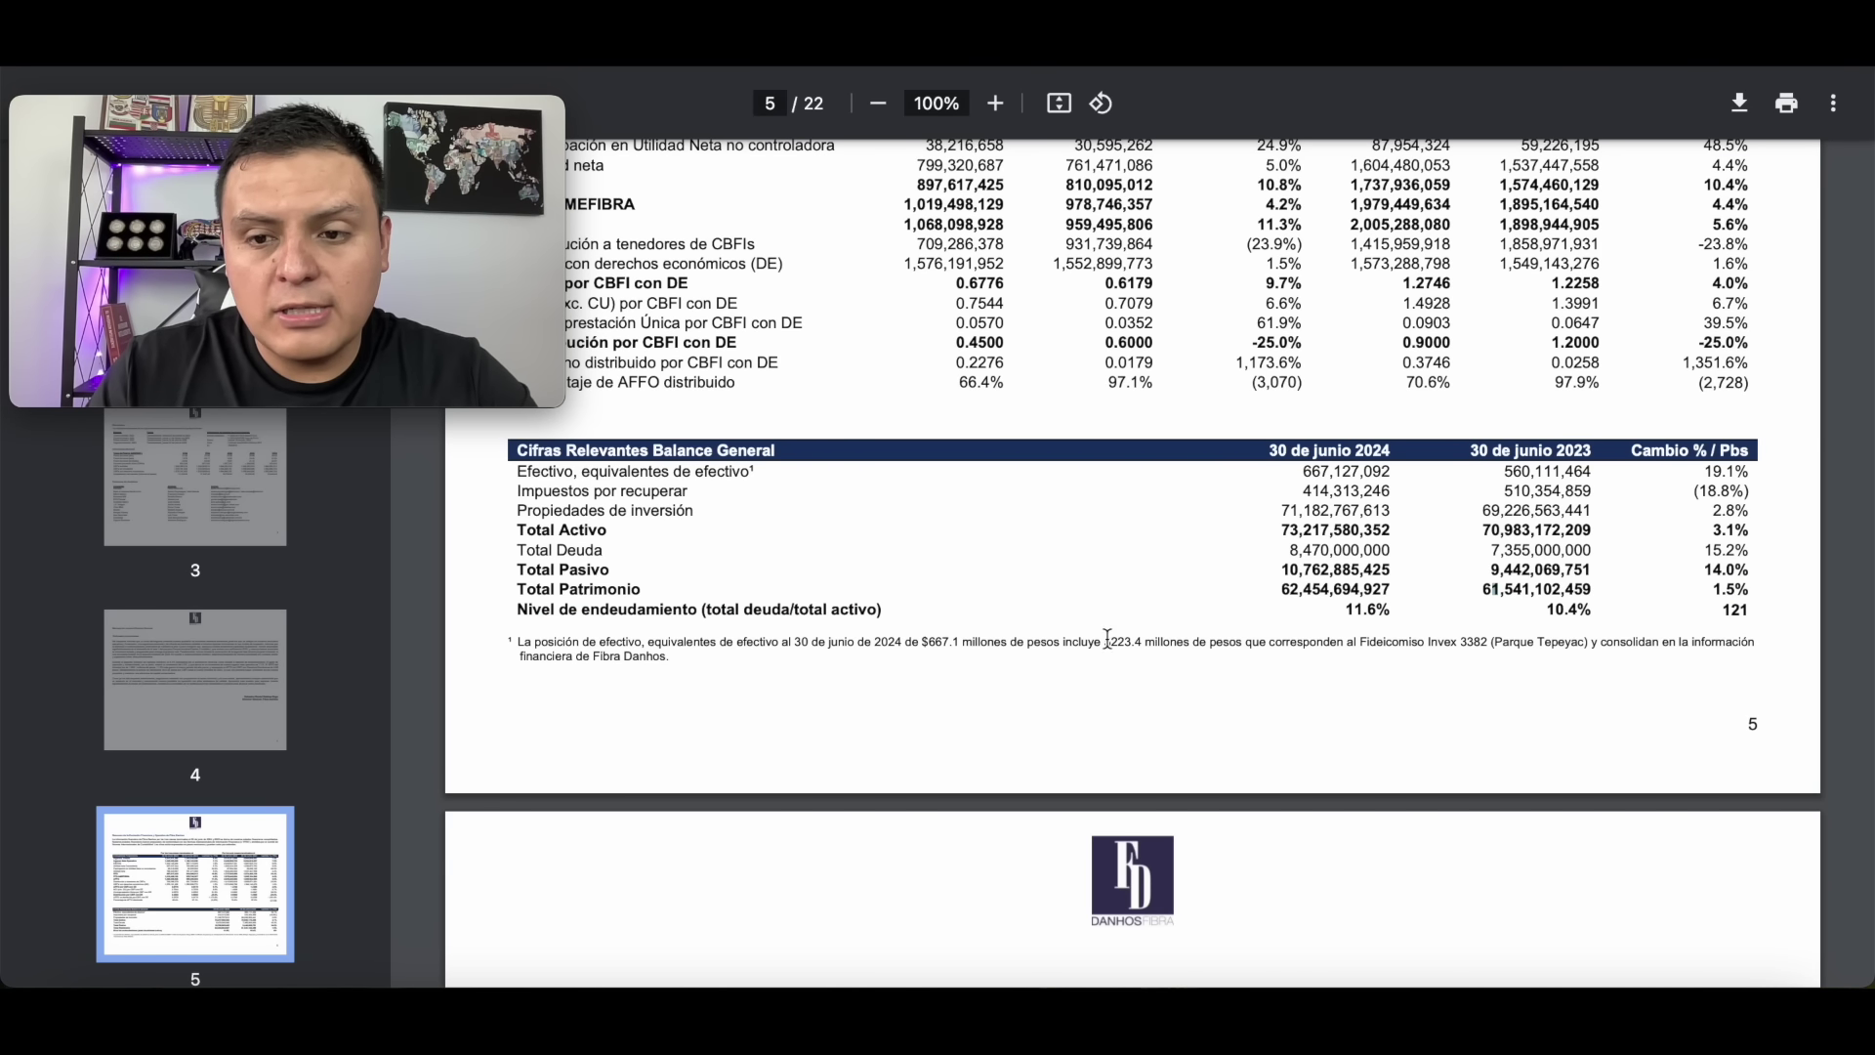
drag(1699, 571, 1752, 571)
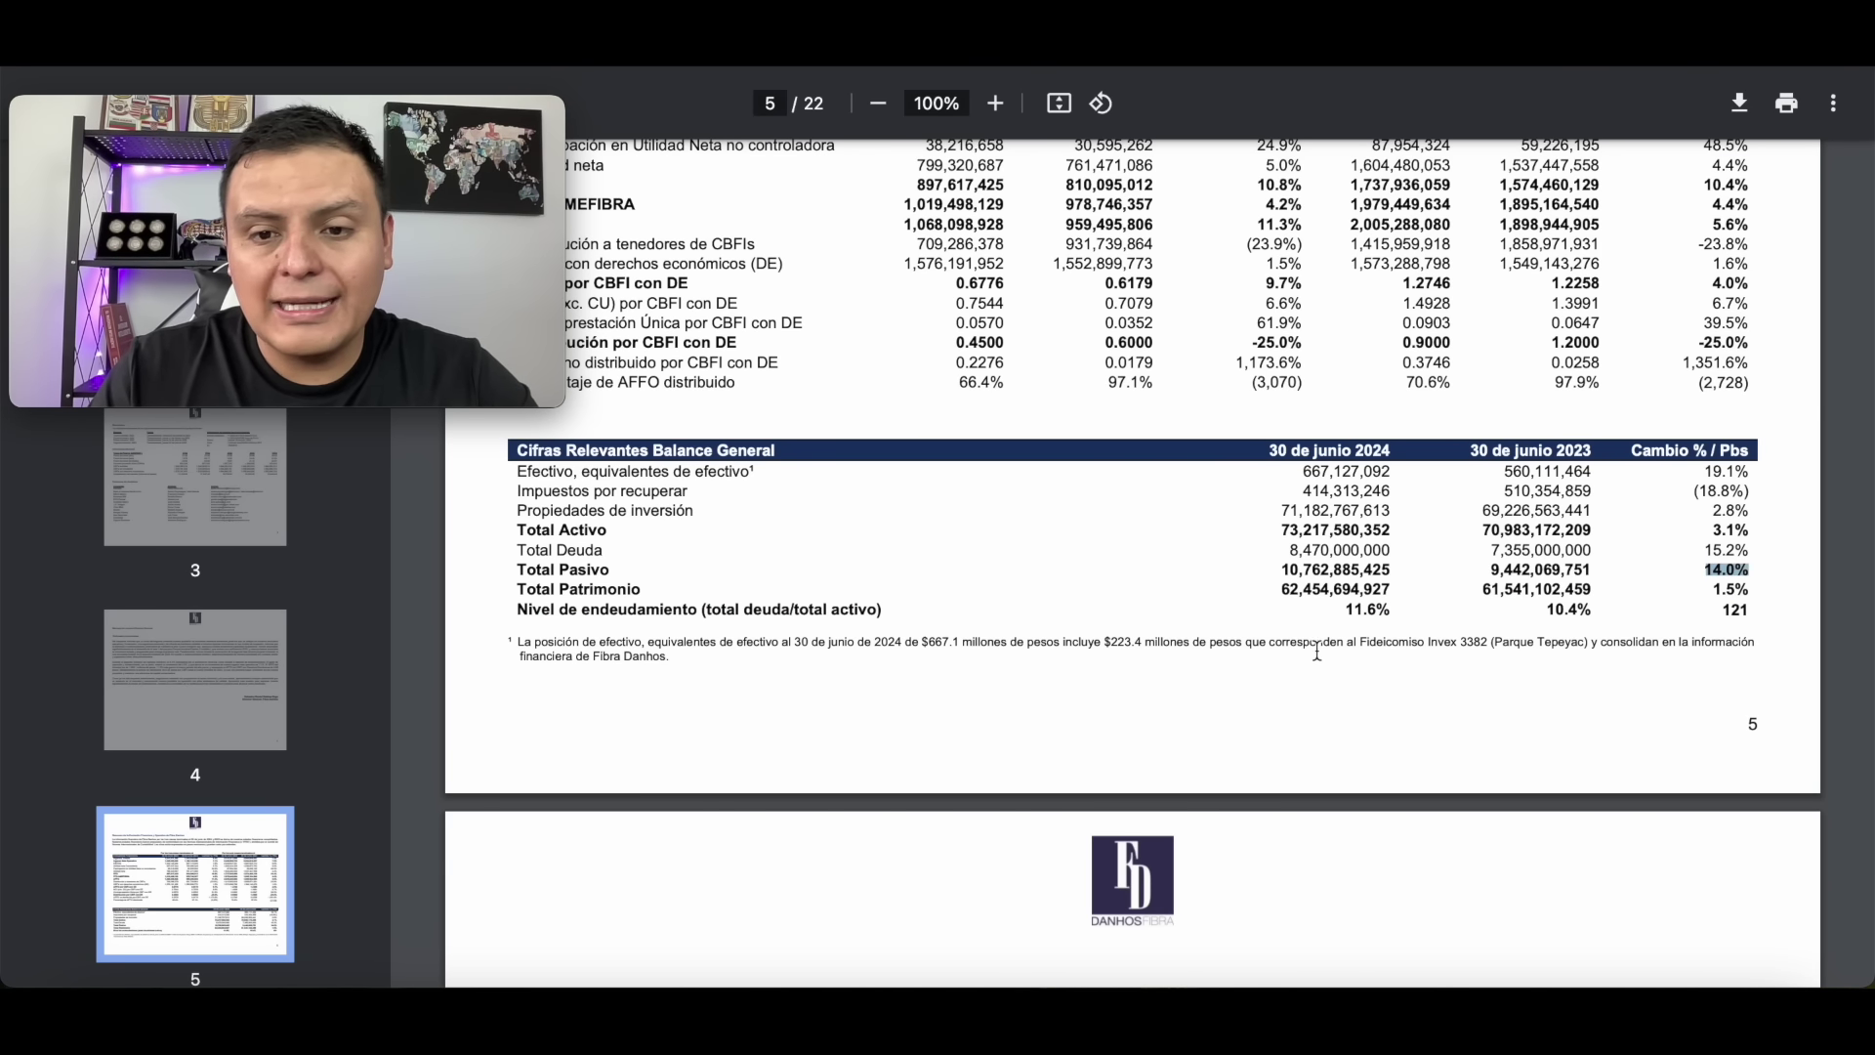
Find the Indicadores Operativos table on page 6 and highlight the June 2024 Área Rentable Bruta.
scroll(1178, 611, down, 3)
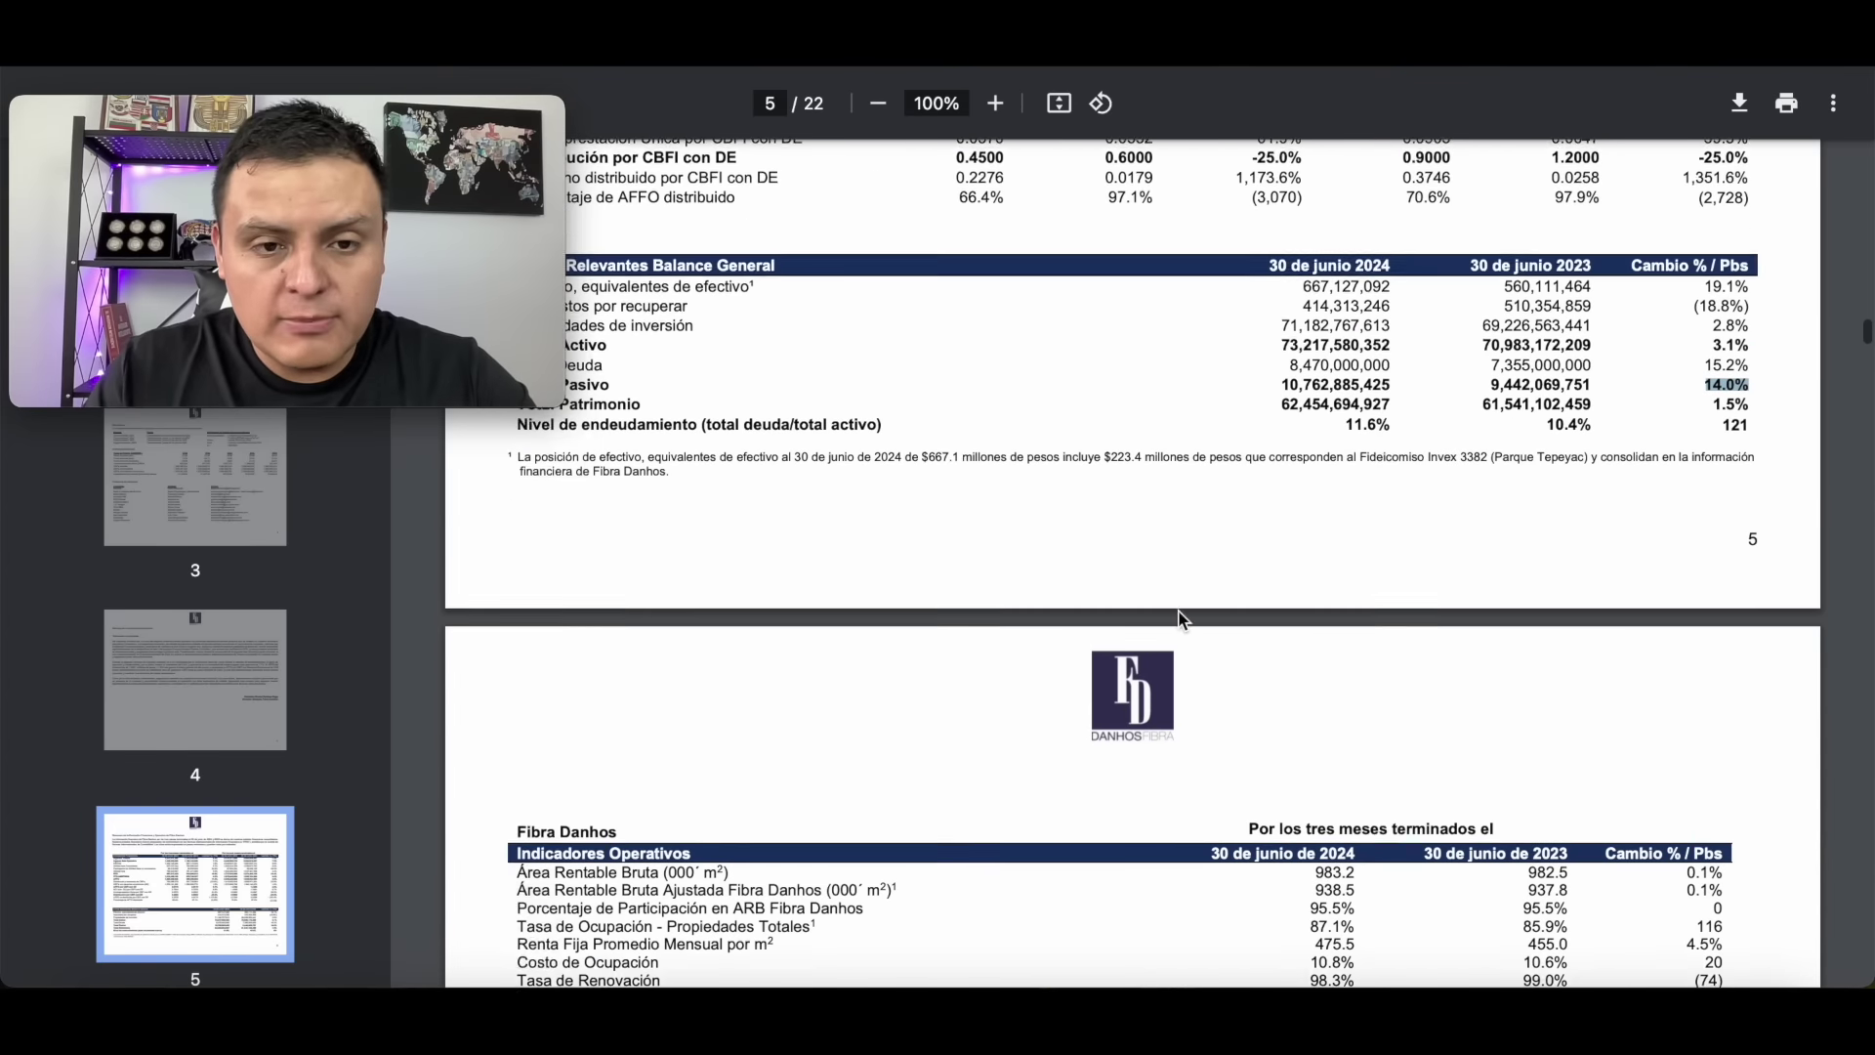
scroll(1178, 617, down, 2)
scroll(1178, 617, up, 2)
scroll(1178, 617, down, 5)
scroll(1178, 618, up, 3)
scroll(1178, 609, down, 1)
drag(1316, 515, 1356, 516)
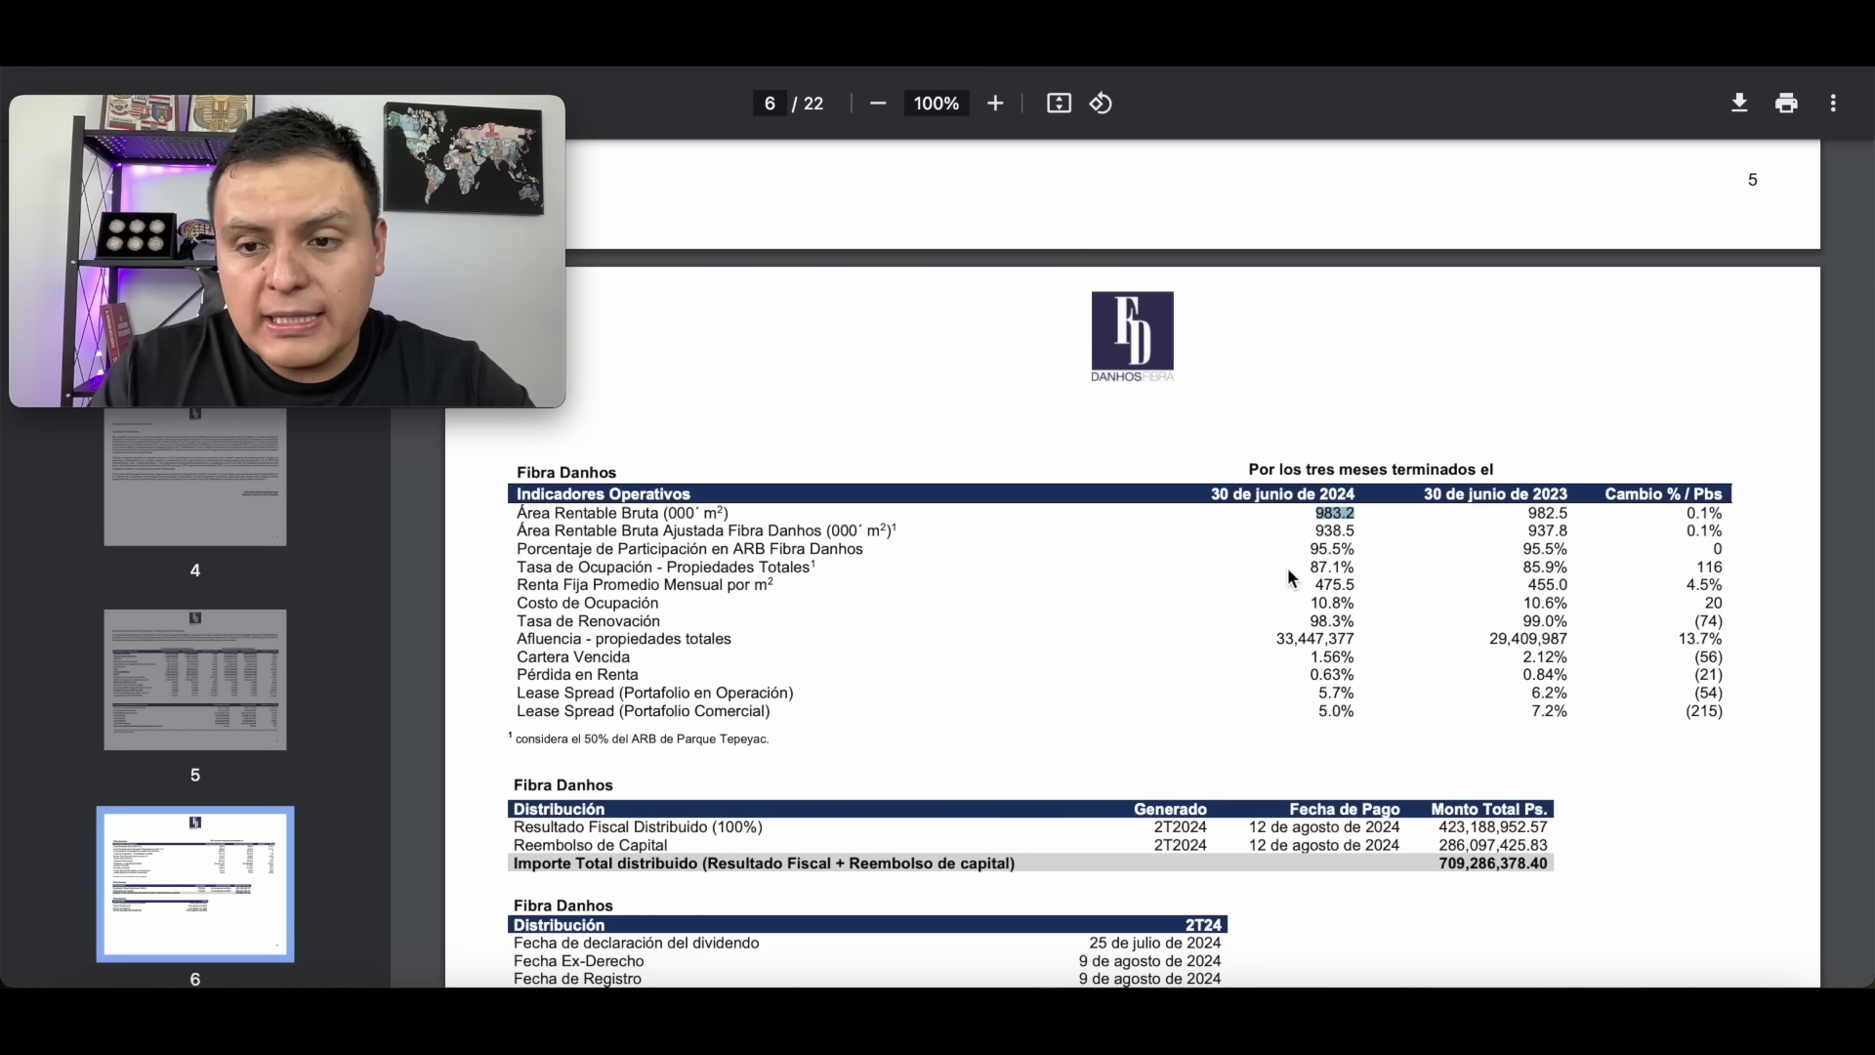
Examine the June 2024 Tasa de Ocupación and compare Afluencia - propiedades totales for June 2024 and June 2023.
click(1675, 576)
drag(1675, 576, 1613, 586)
click(1470, 580)
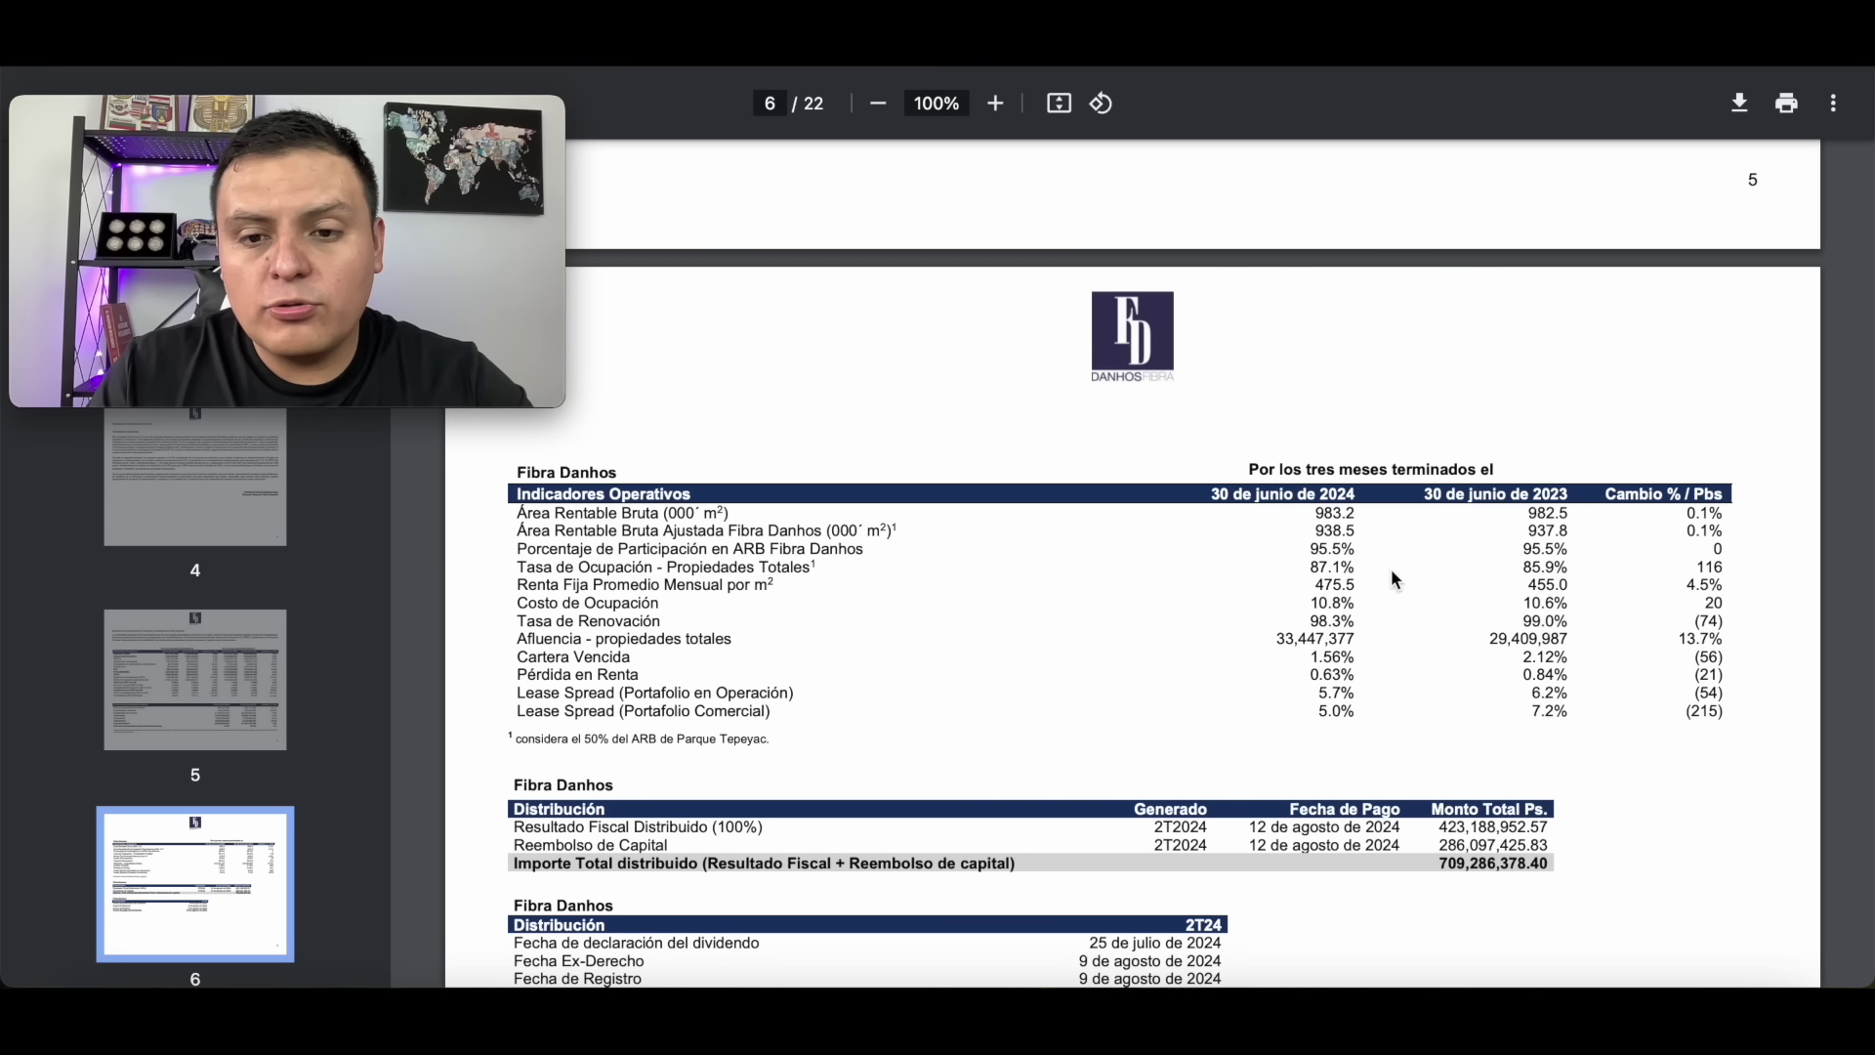
drag(1308, 564, 1356, 566)
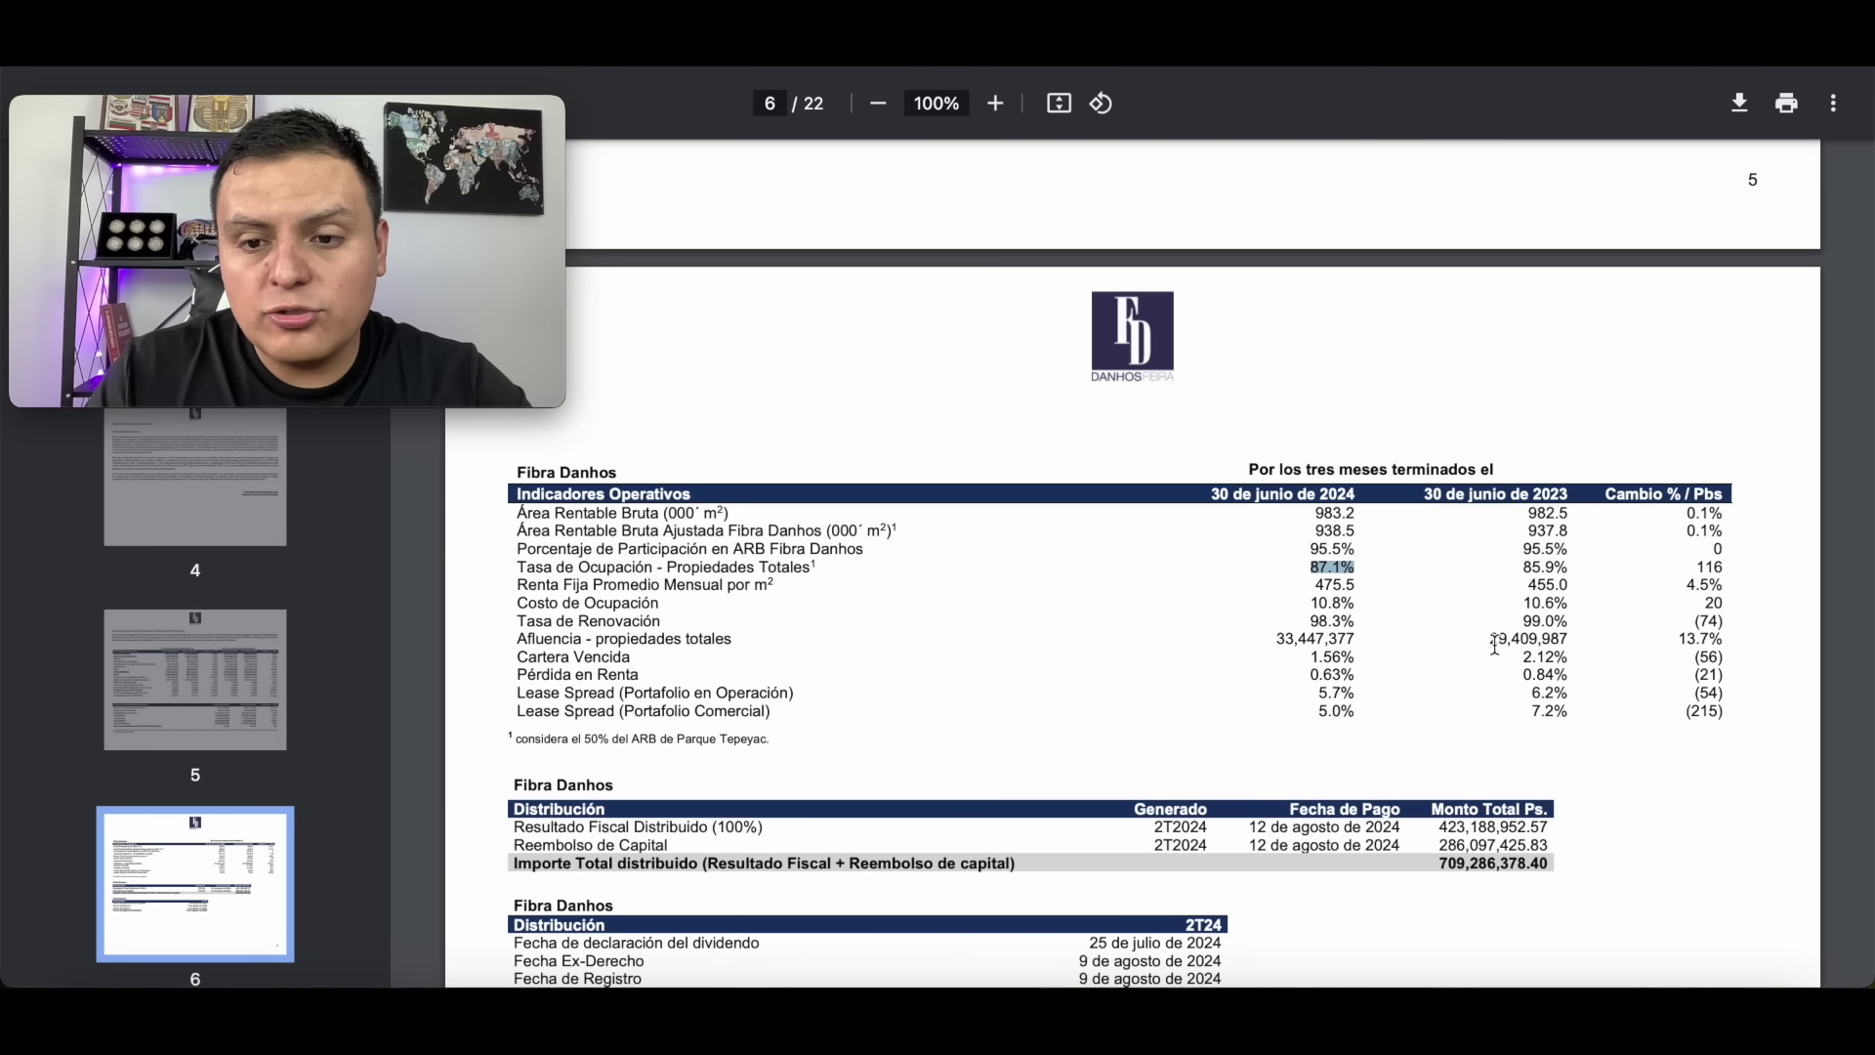
drag(1487, 640, 1552, 633)
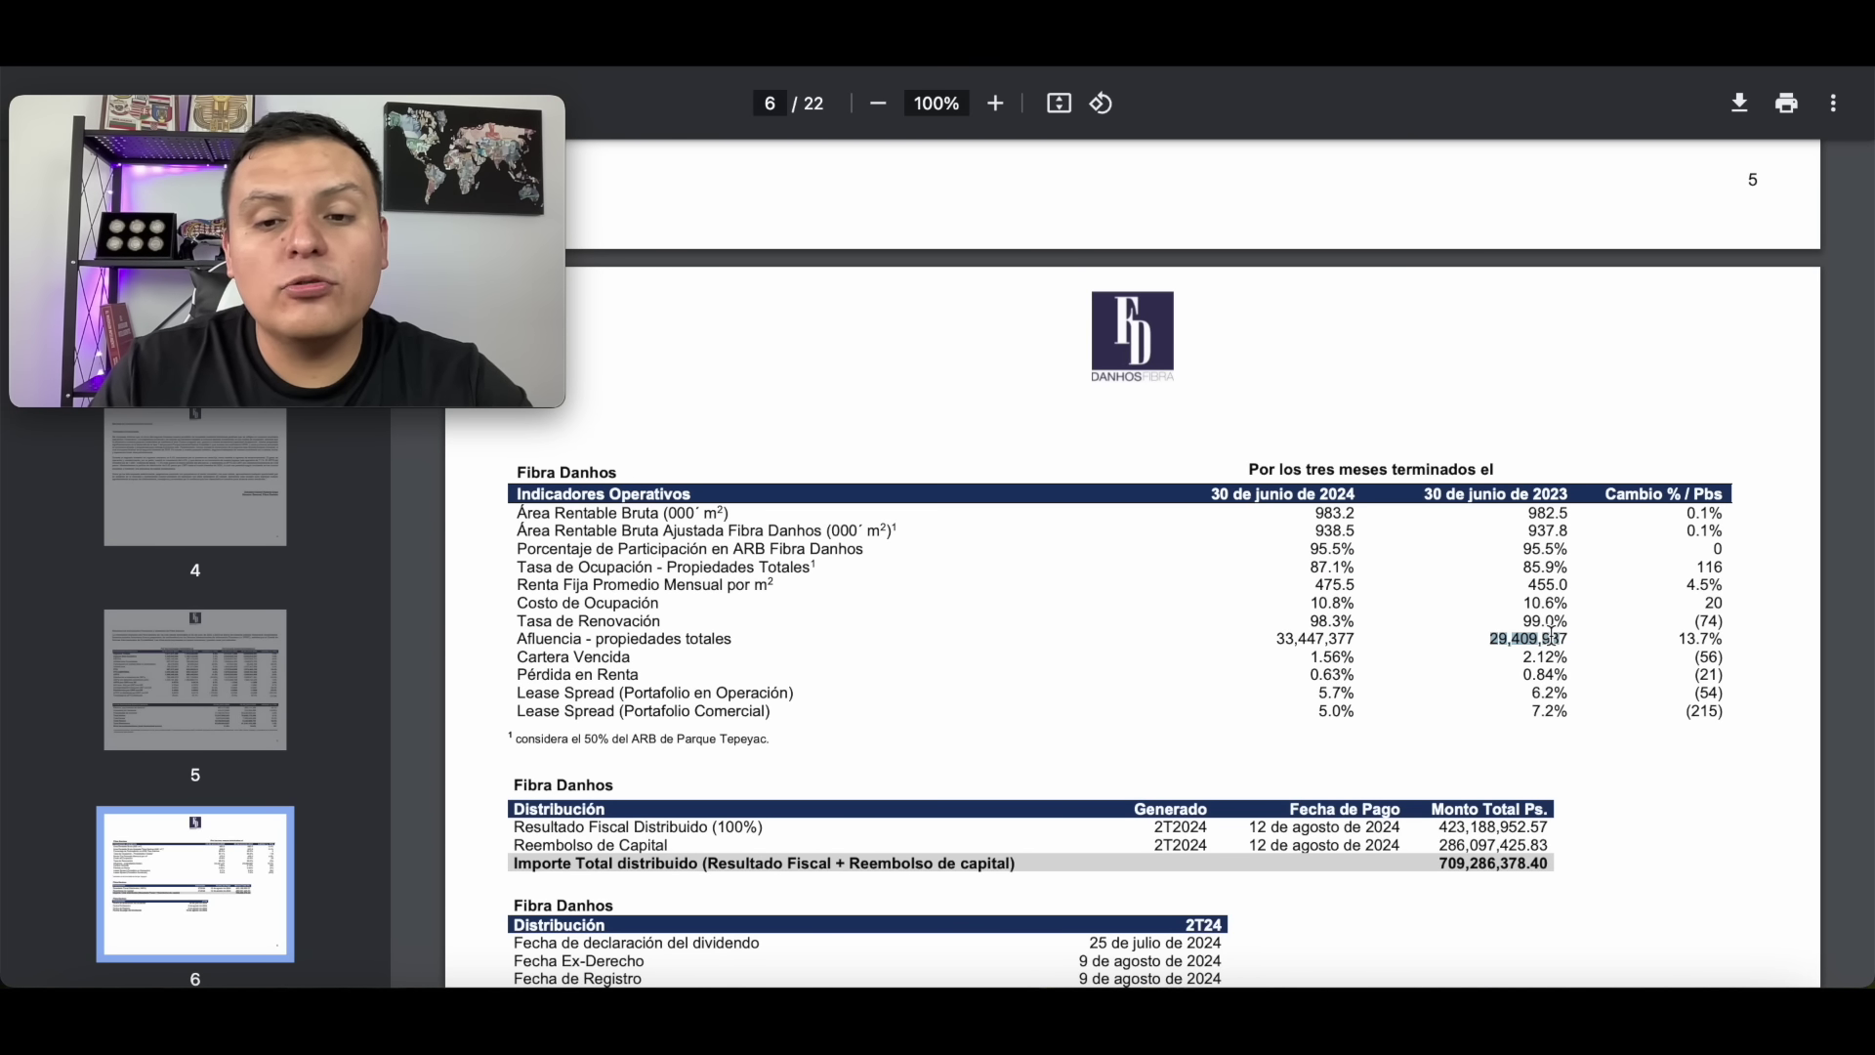
drag(1276, 640, 1314, 637)
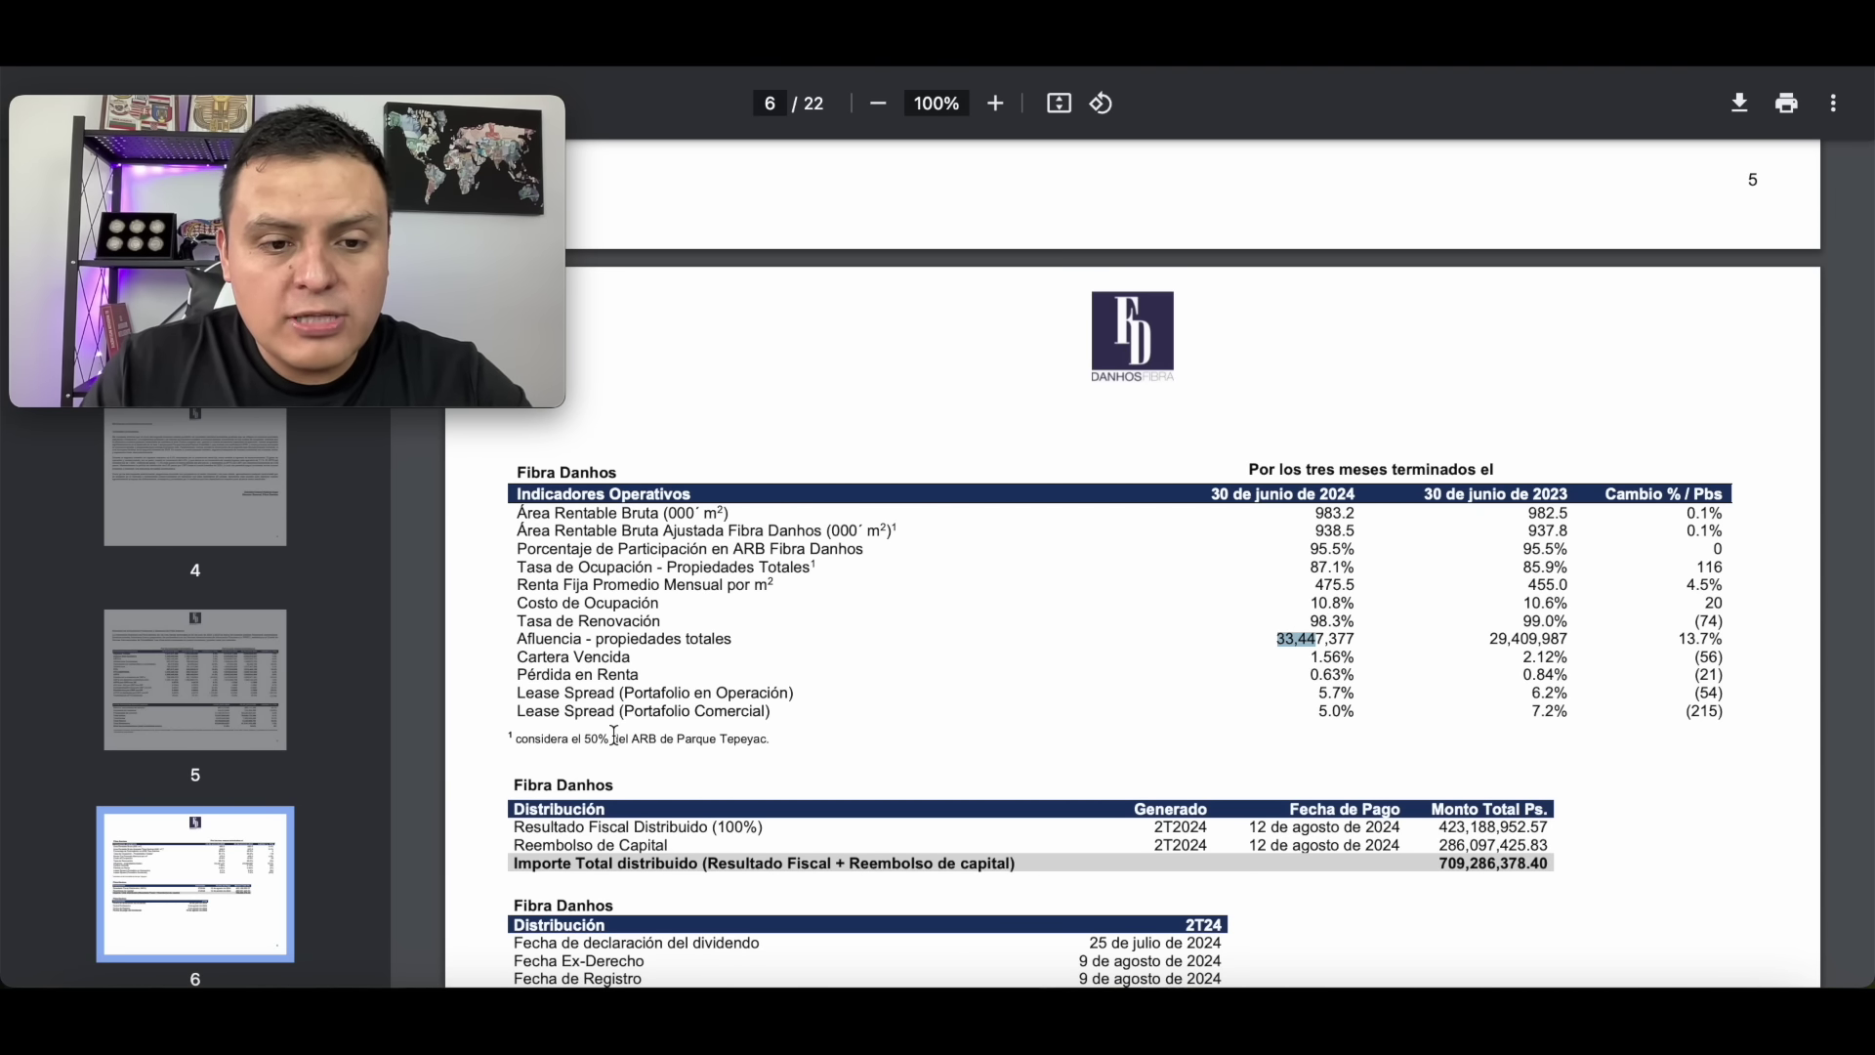
Highlight the Importe Total distribuido and the Fecha de pago del dividendo in the second-quarter 2024 Distribución tables.
scroll(615, 734, down, 3)
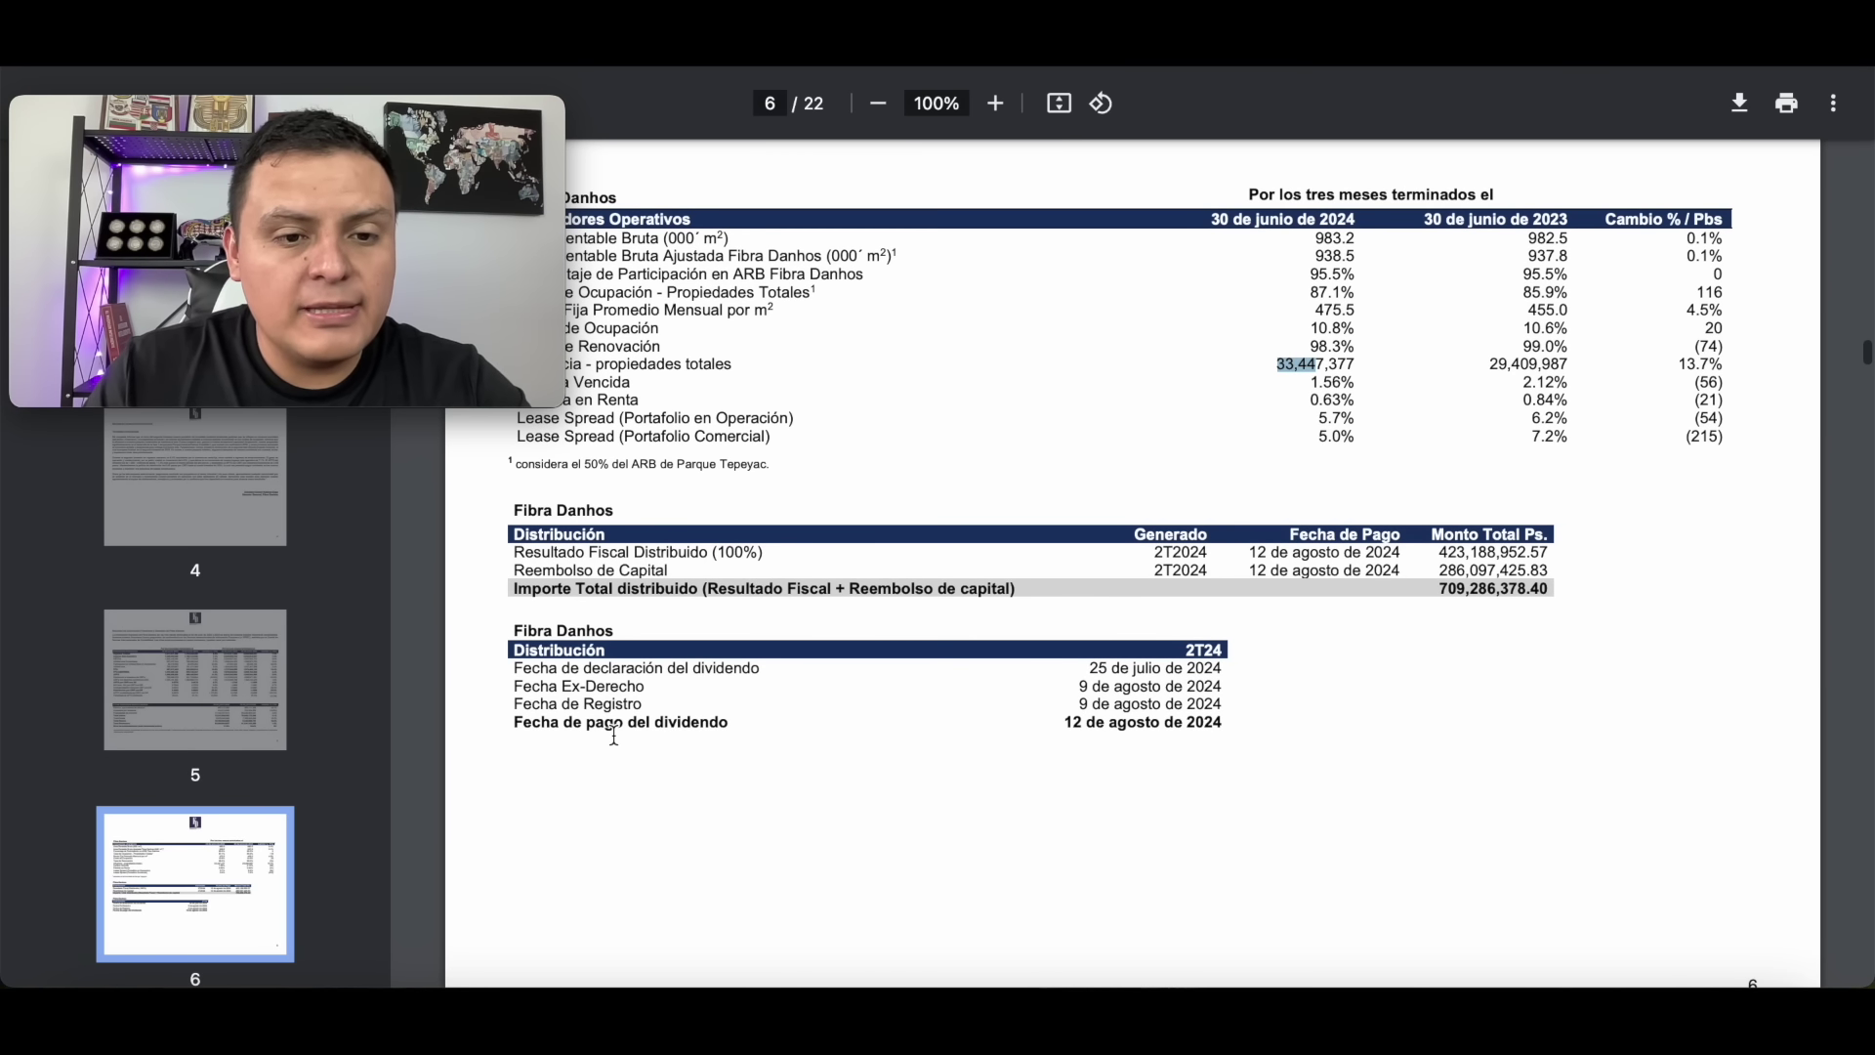
scroll(615, 735, up, 1)
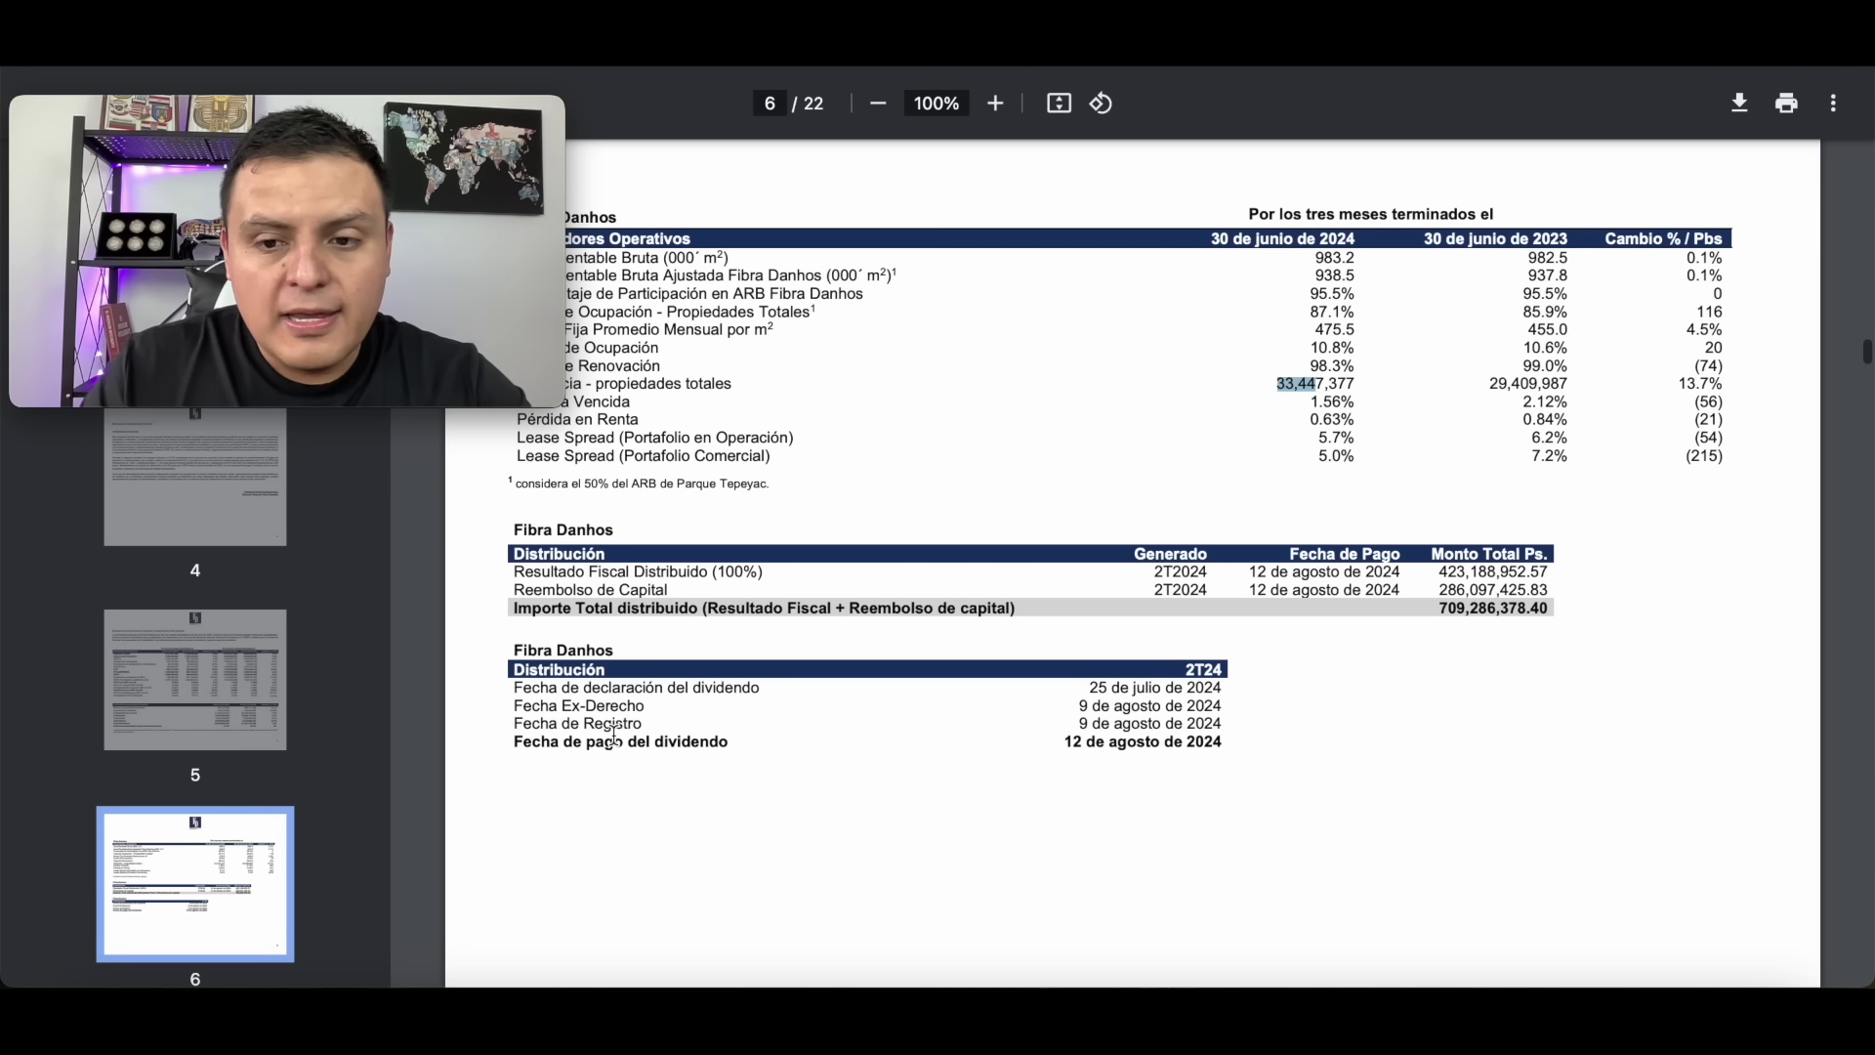
drag(1432, 608, 1559, 615)
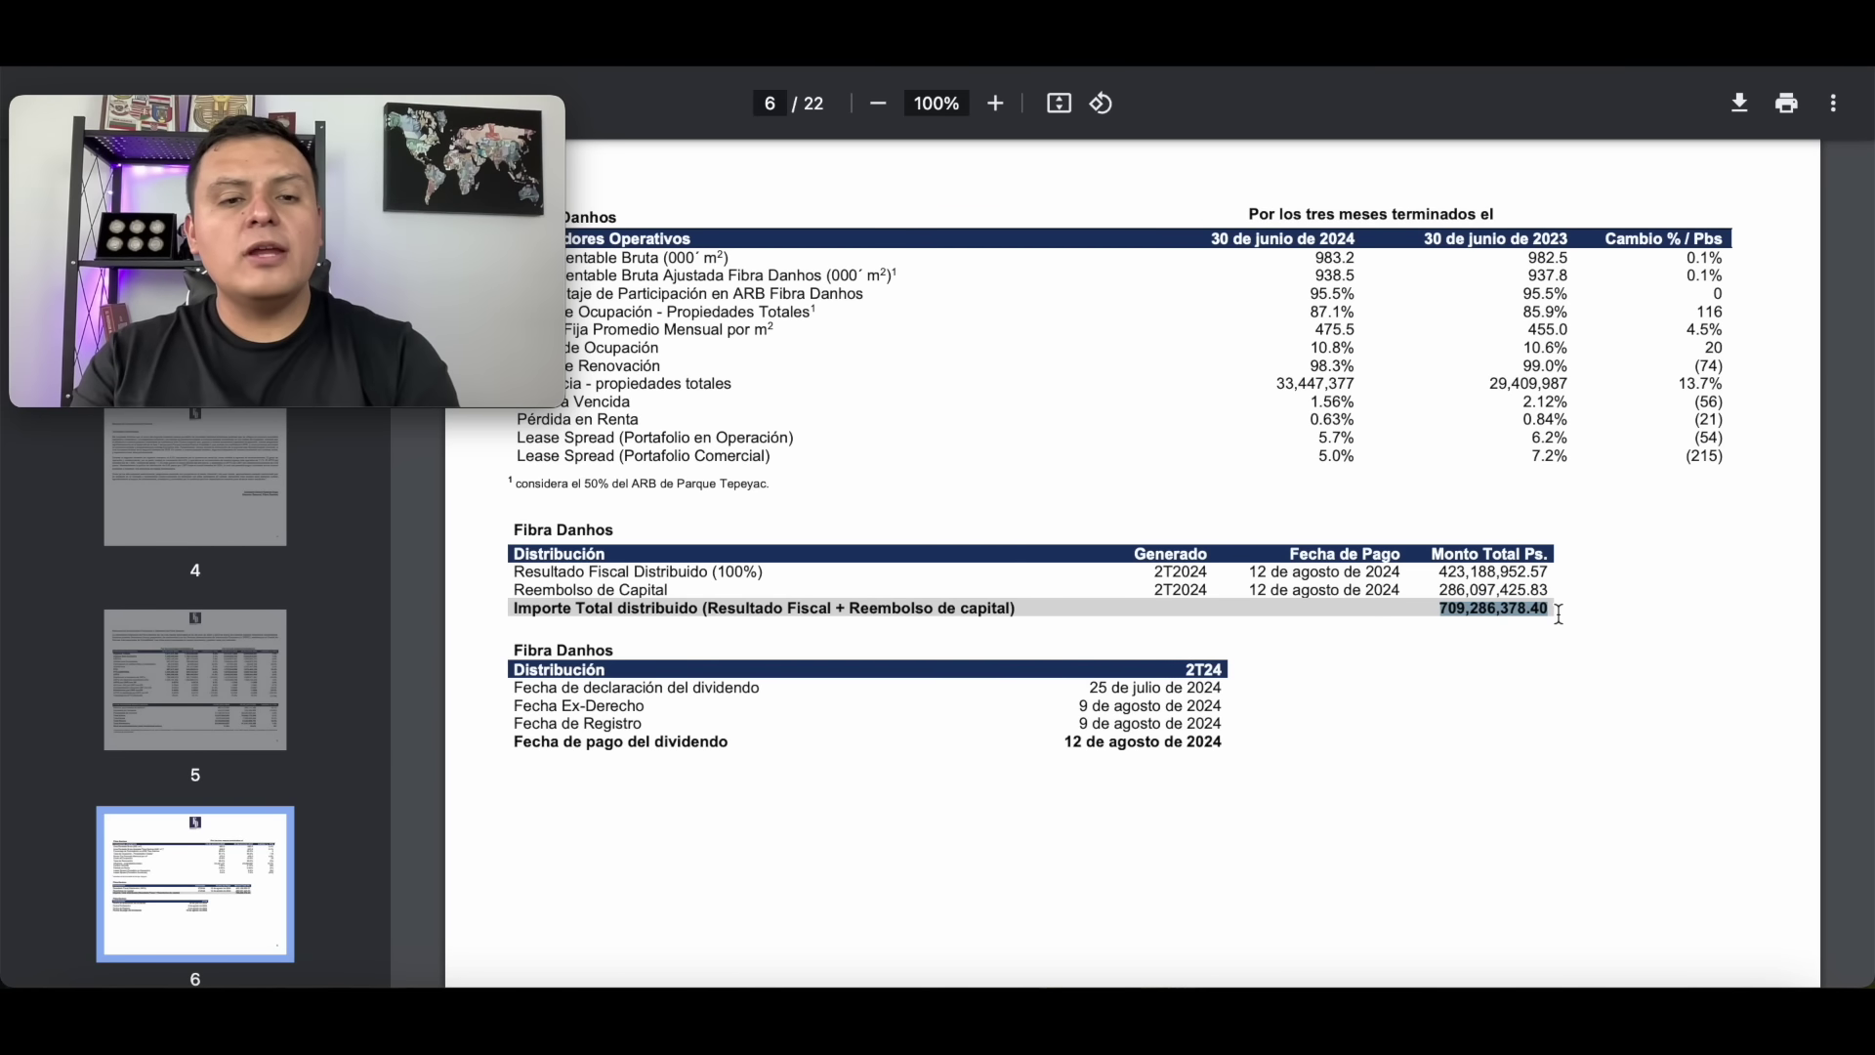
double_click(1132, 741)
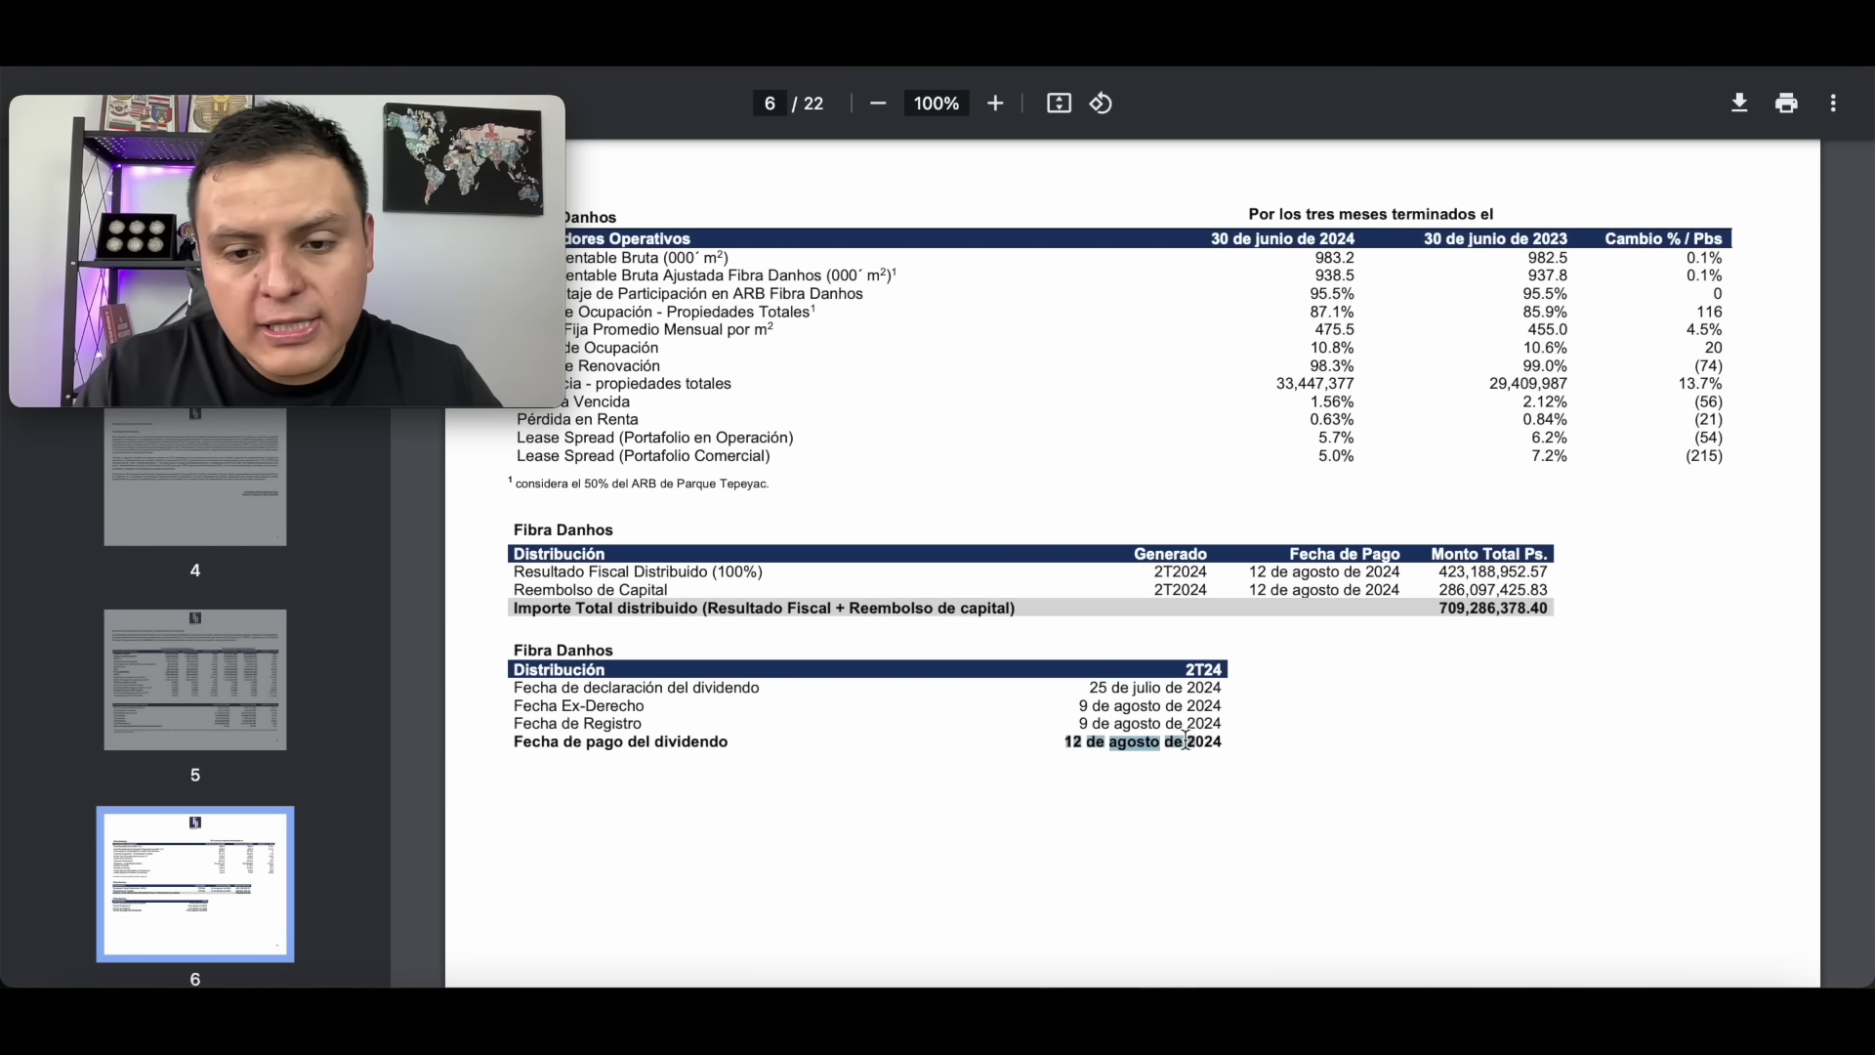
click(1247, 735)
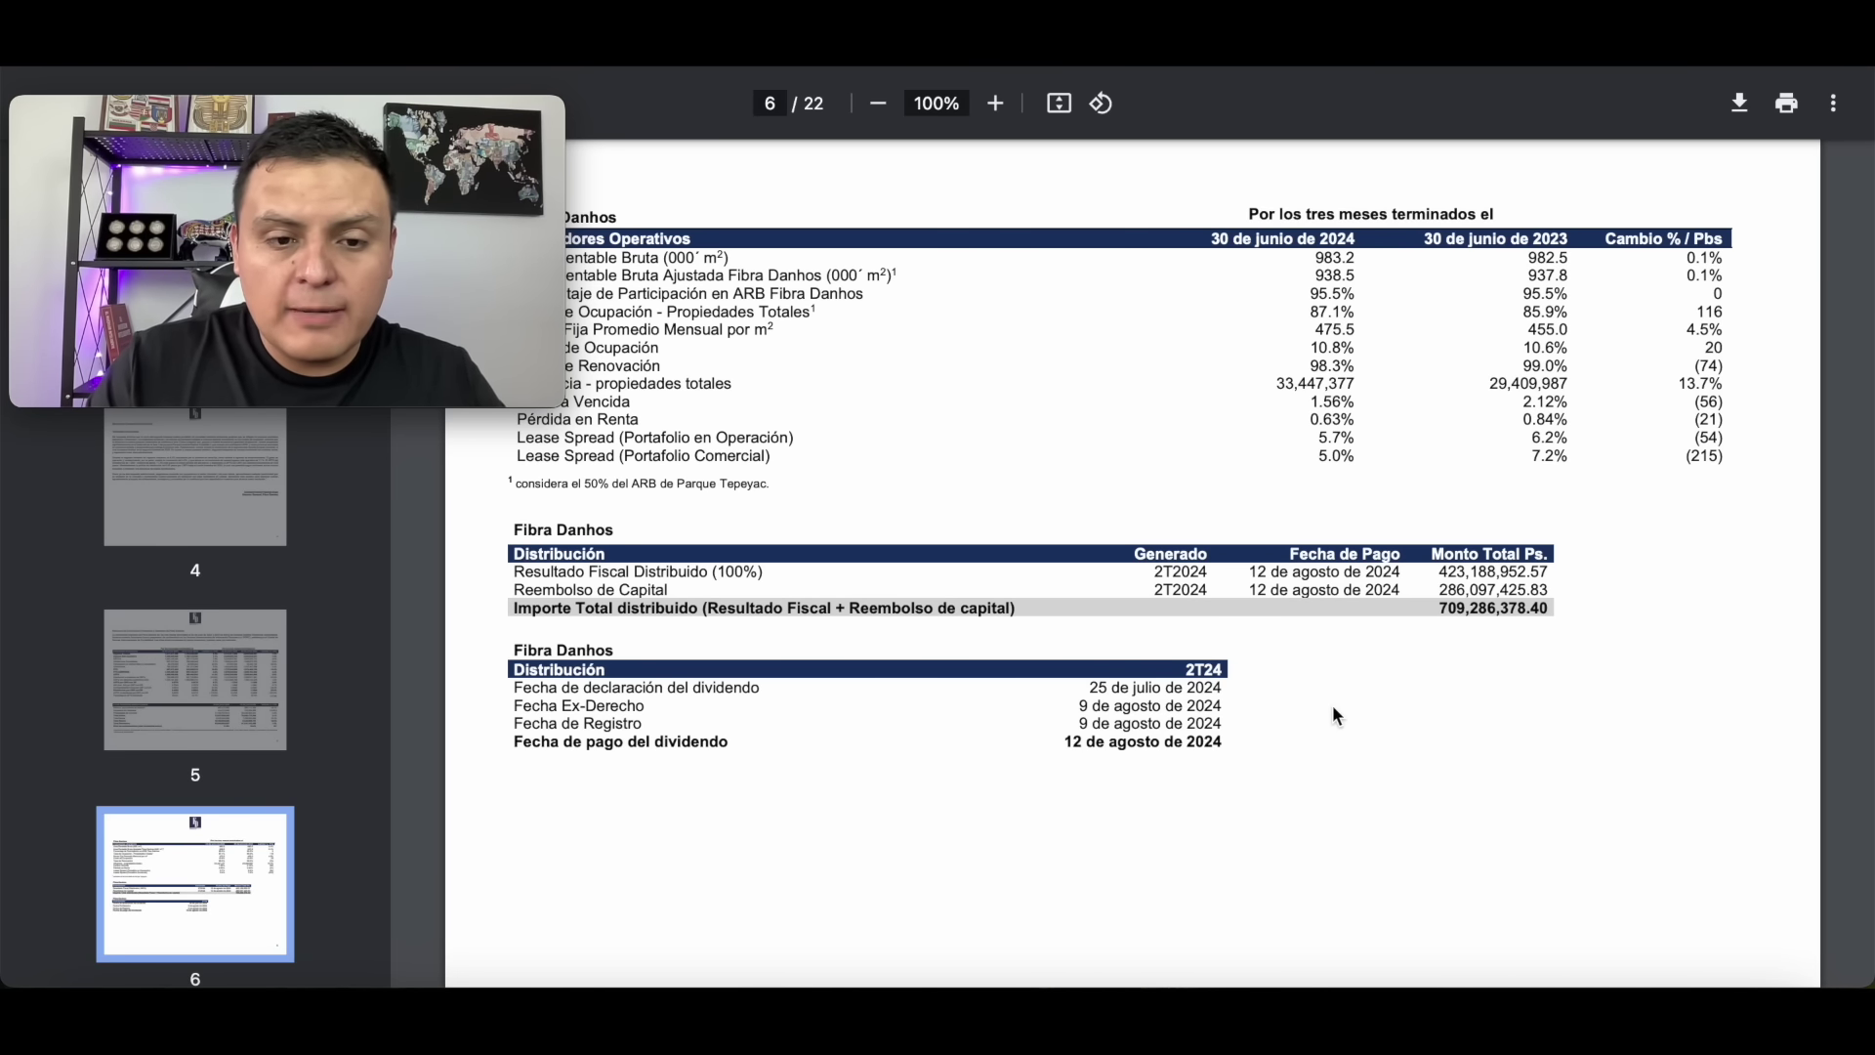
Find the yearly AFFO and distribution history on page 10 and compare the total Distribución for 2019, 2023 and 2024.
scroll(1332, 705, down, 15)
scroll(1333, 708, down, 20)
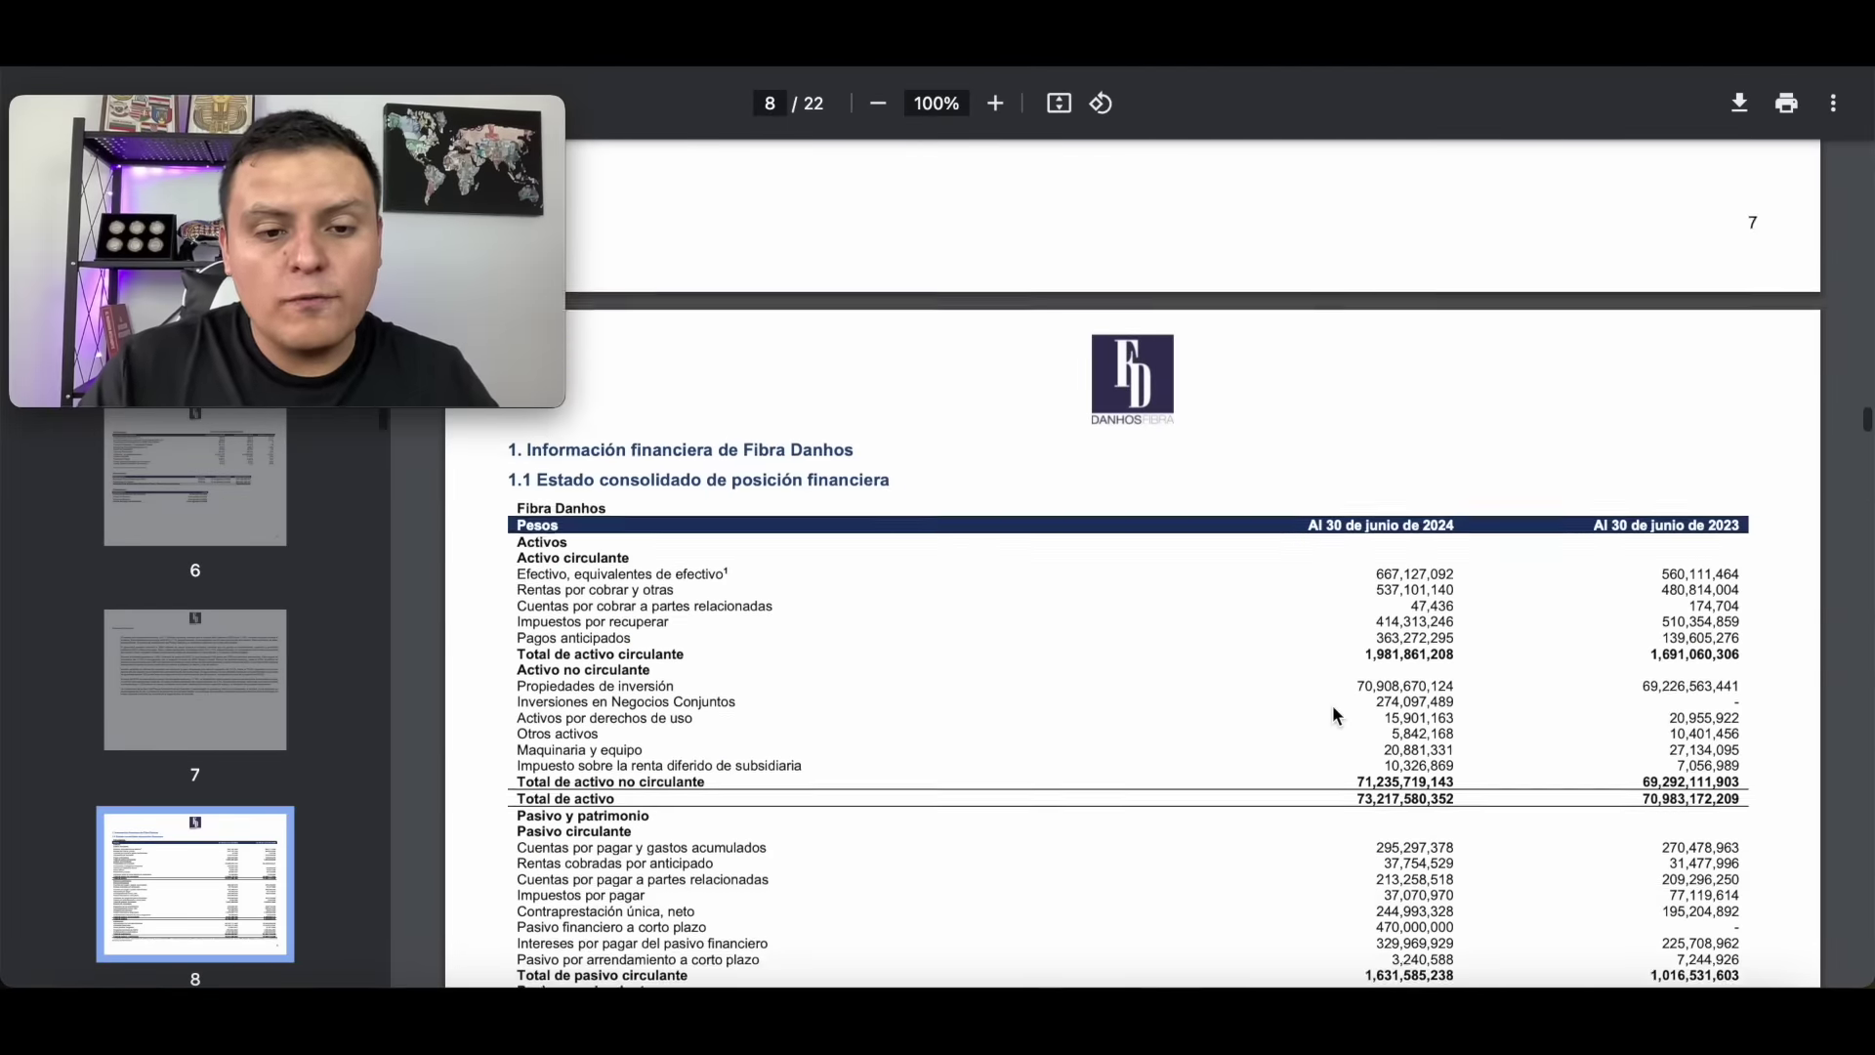
scroll(1332, 705, down, 12)
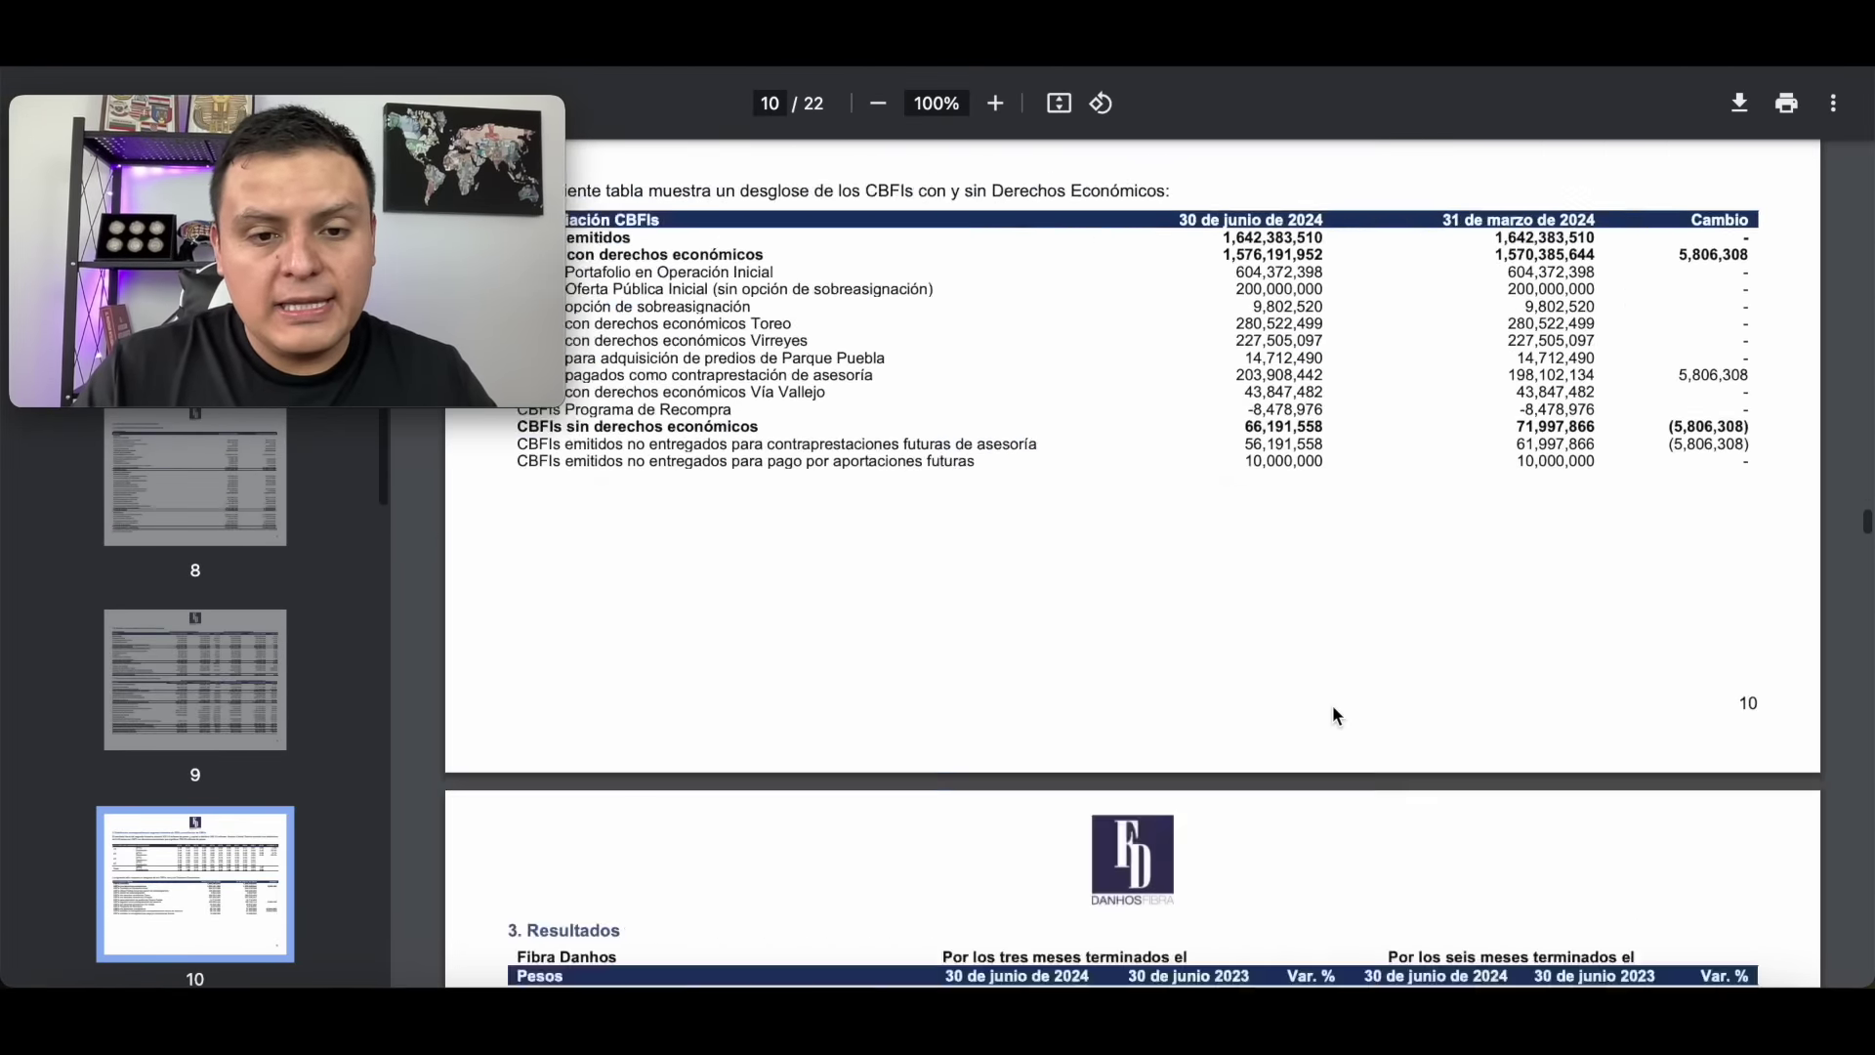
scroll(1332, 705, up, 8)
scroll(1332, 705, down, 1)
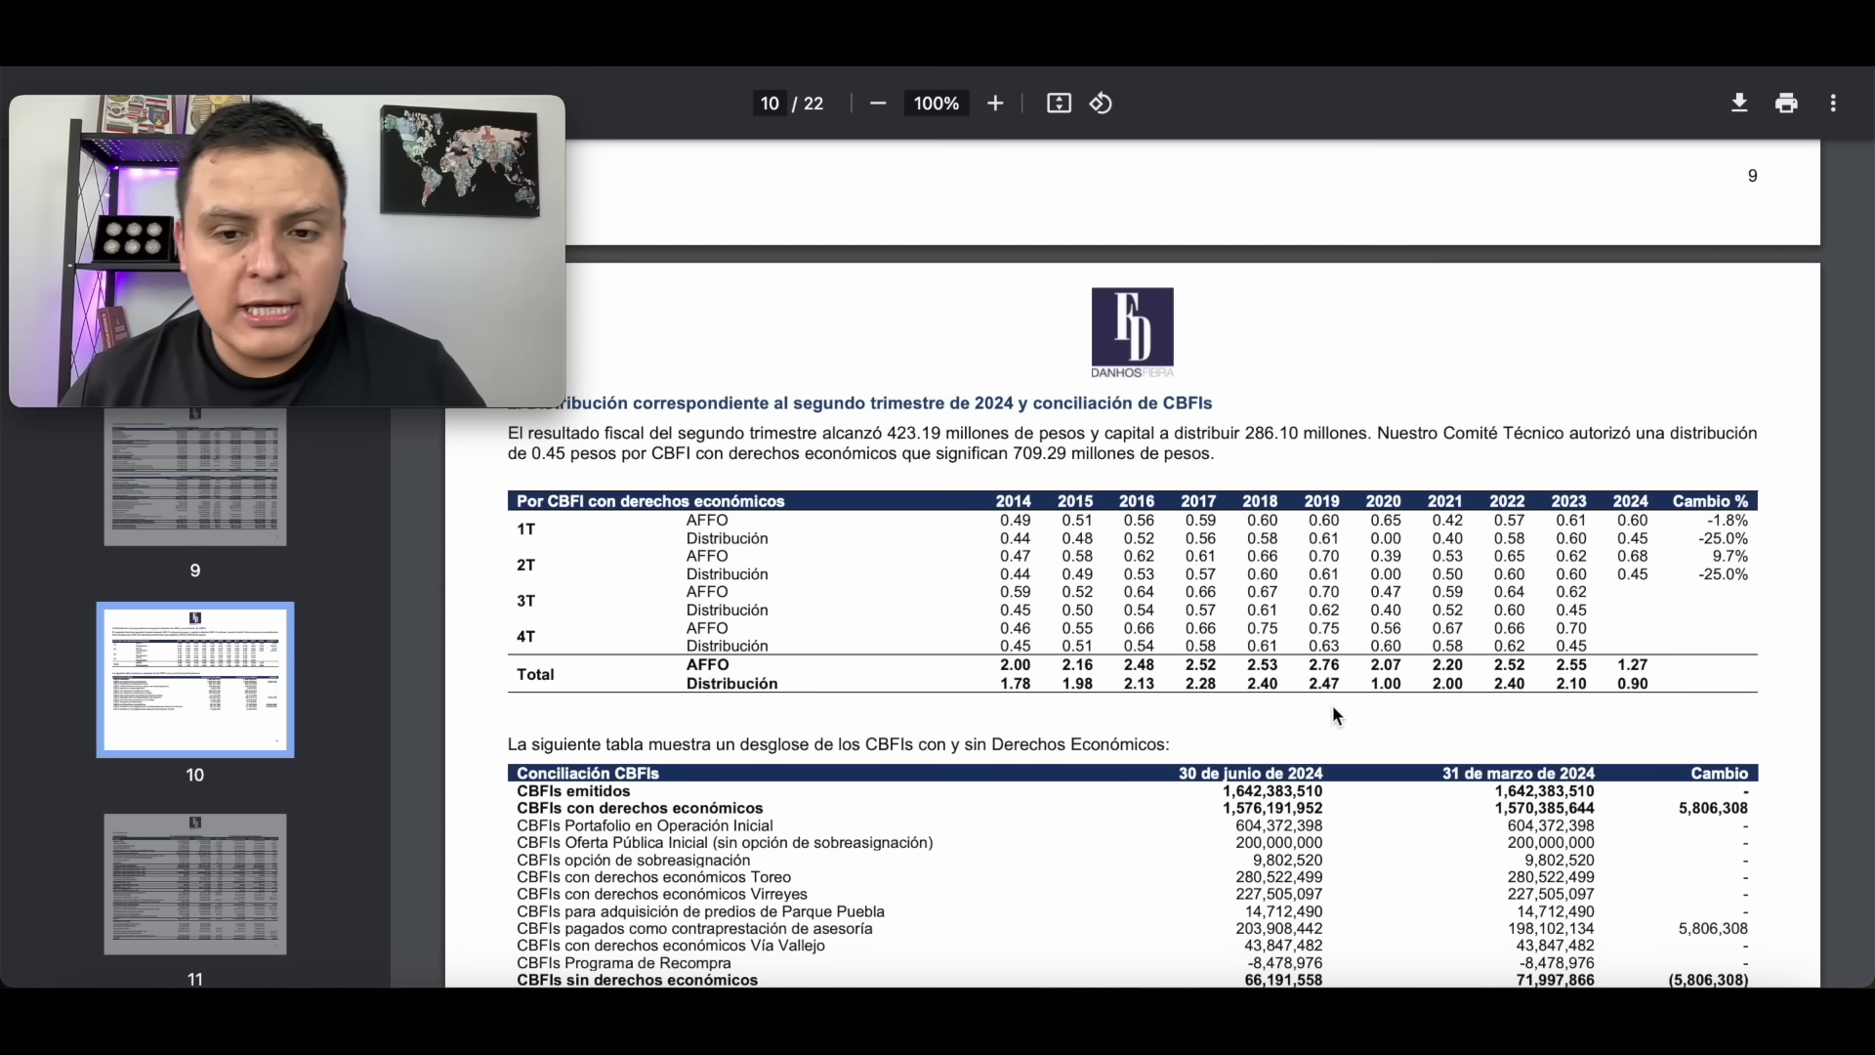
drag(1304, 683, 1357, 687)
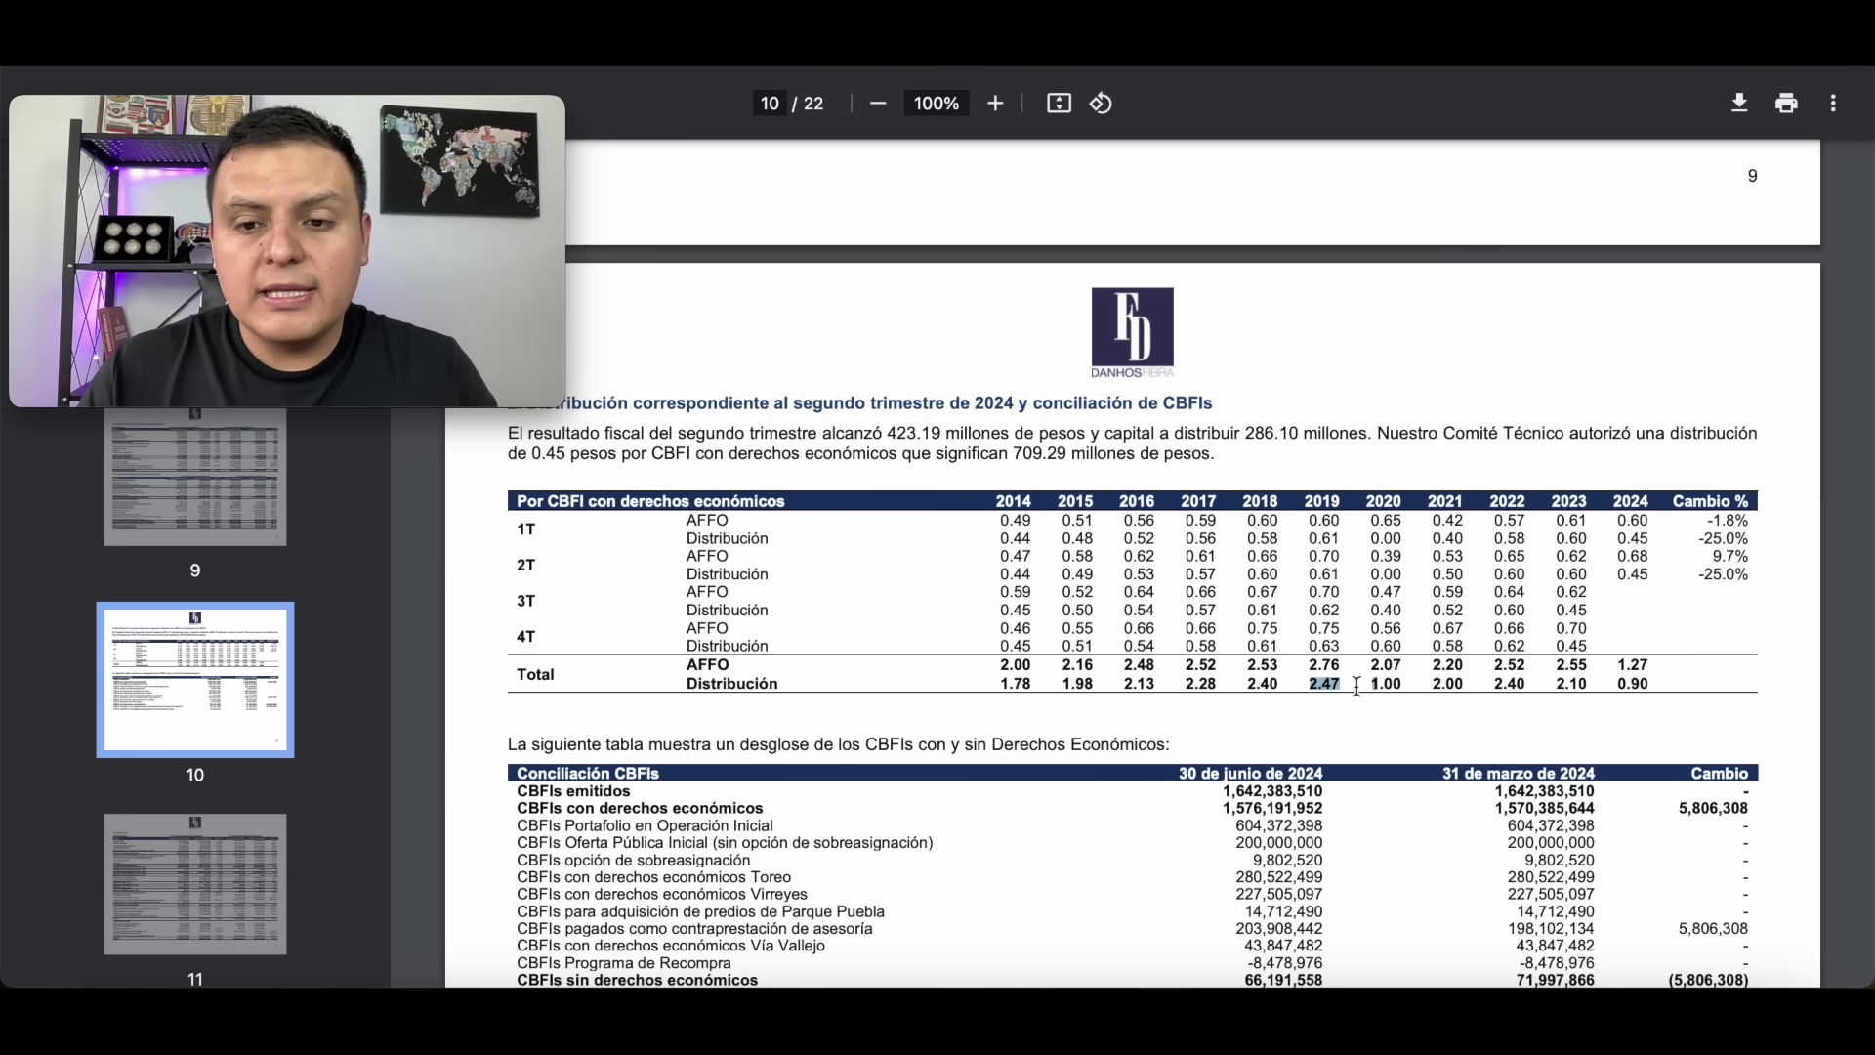
drag(1486, 686, 1585, 679)
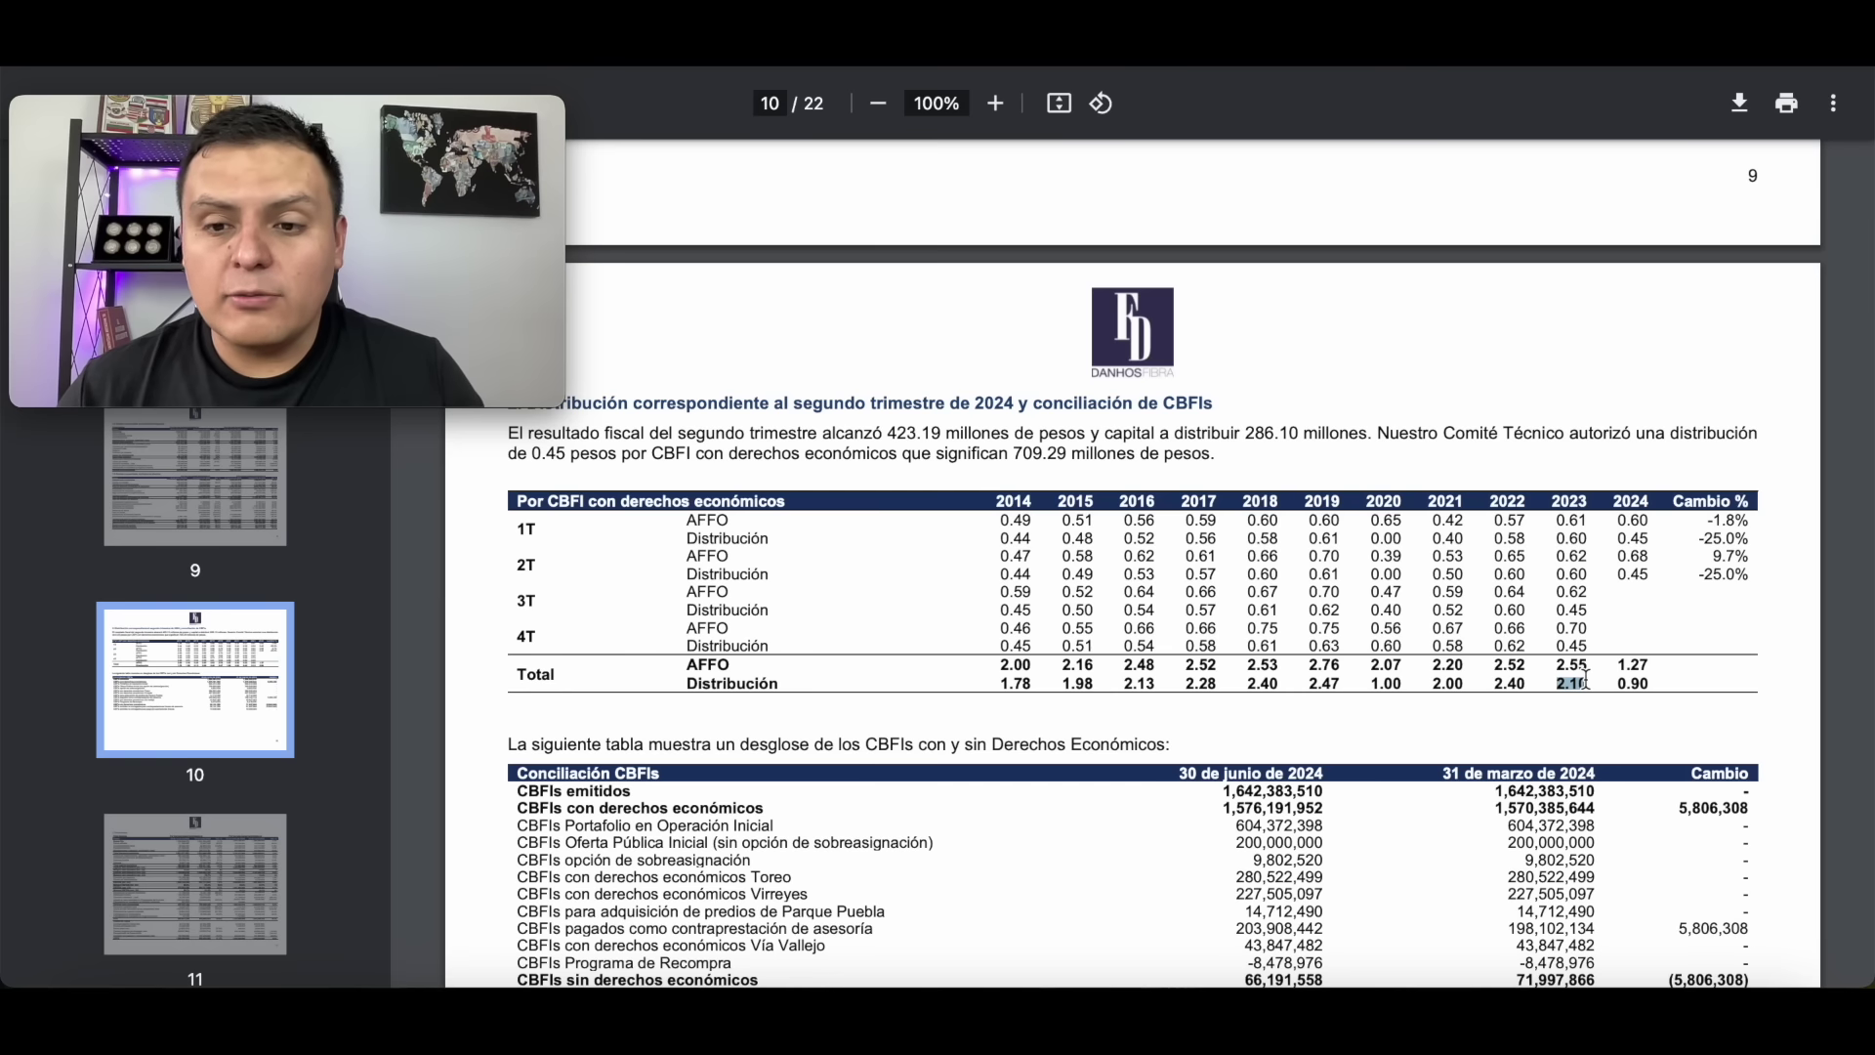
drag(1628, 686, 1668, 687)
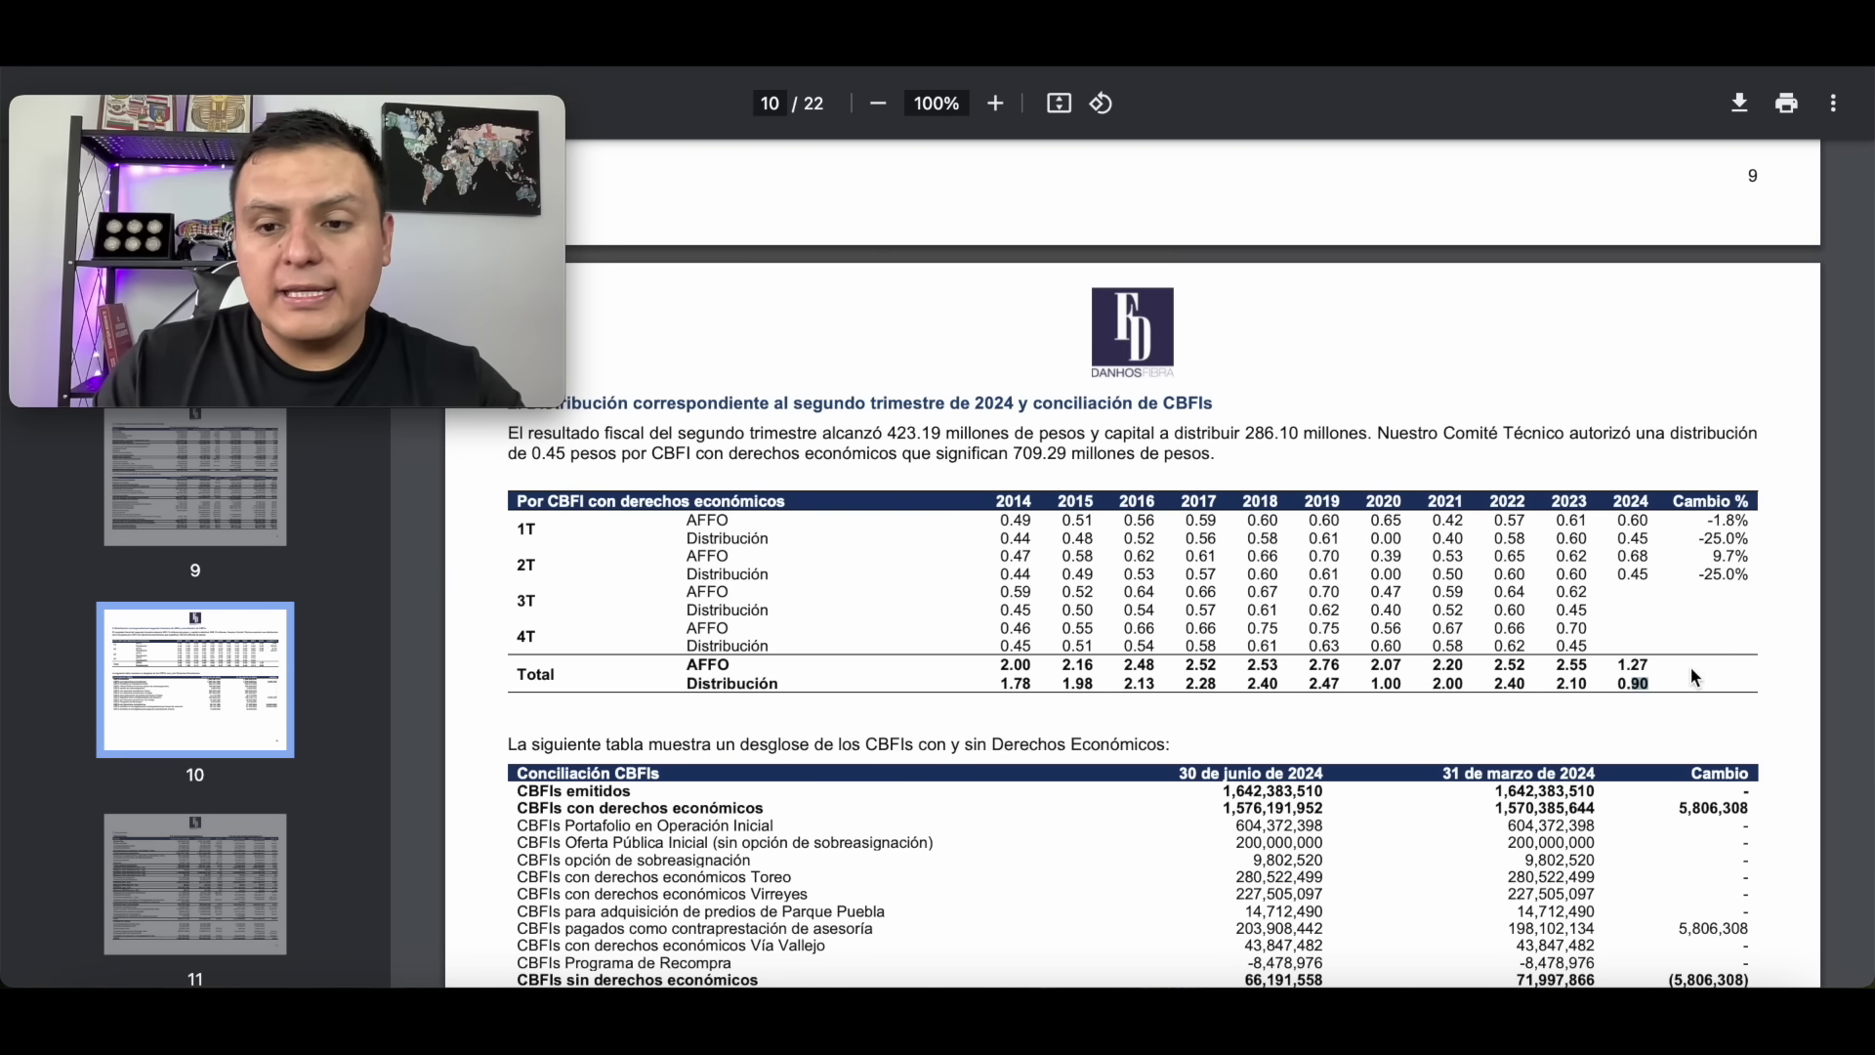
Find section 3.3 on page 14 and highlight the Activos totales and Nivel de endeudamiento (LTV) figures.
scroll(1551, 711, down, 20)
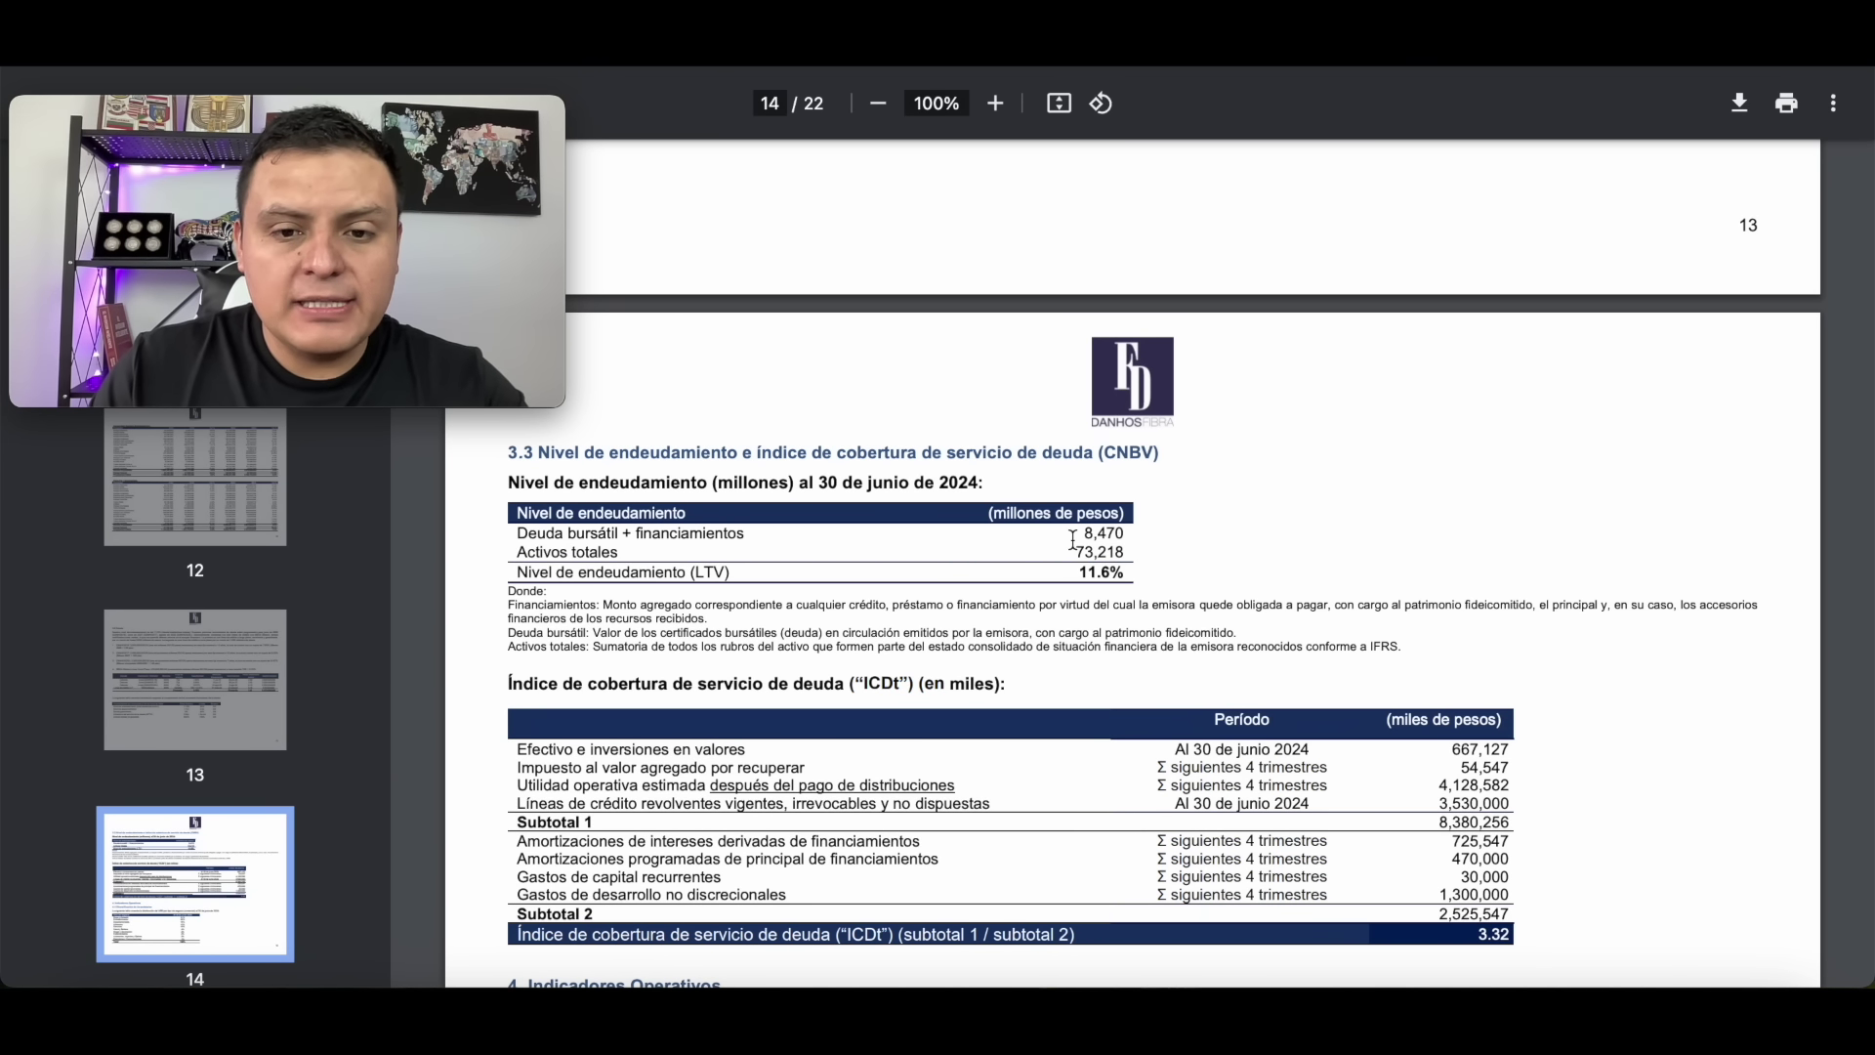
drag(1094, 534, 1148, 564)
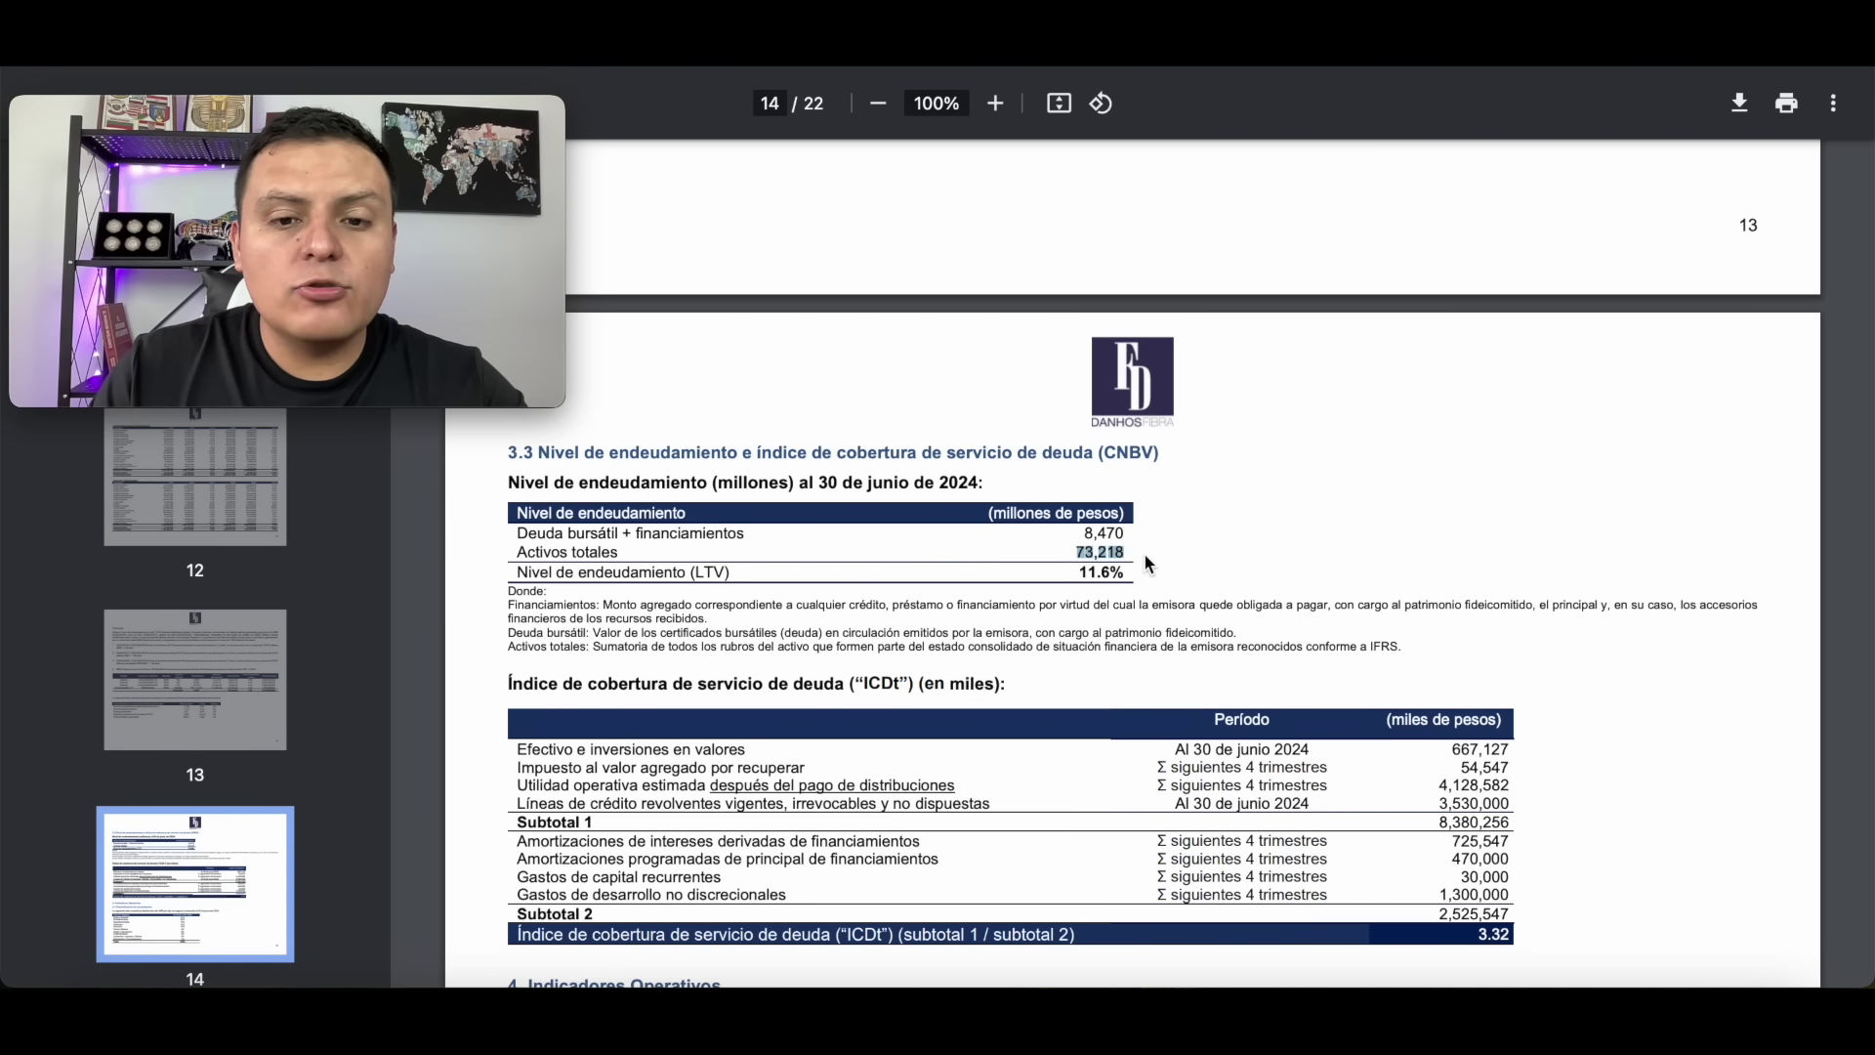
drag(1076, 573, 1153, 590)
Review the Diversificación de Arrendatarios table by Giro de negocio and highlight the Entretenimiento share.
scroll(1263, 667, down, 5)
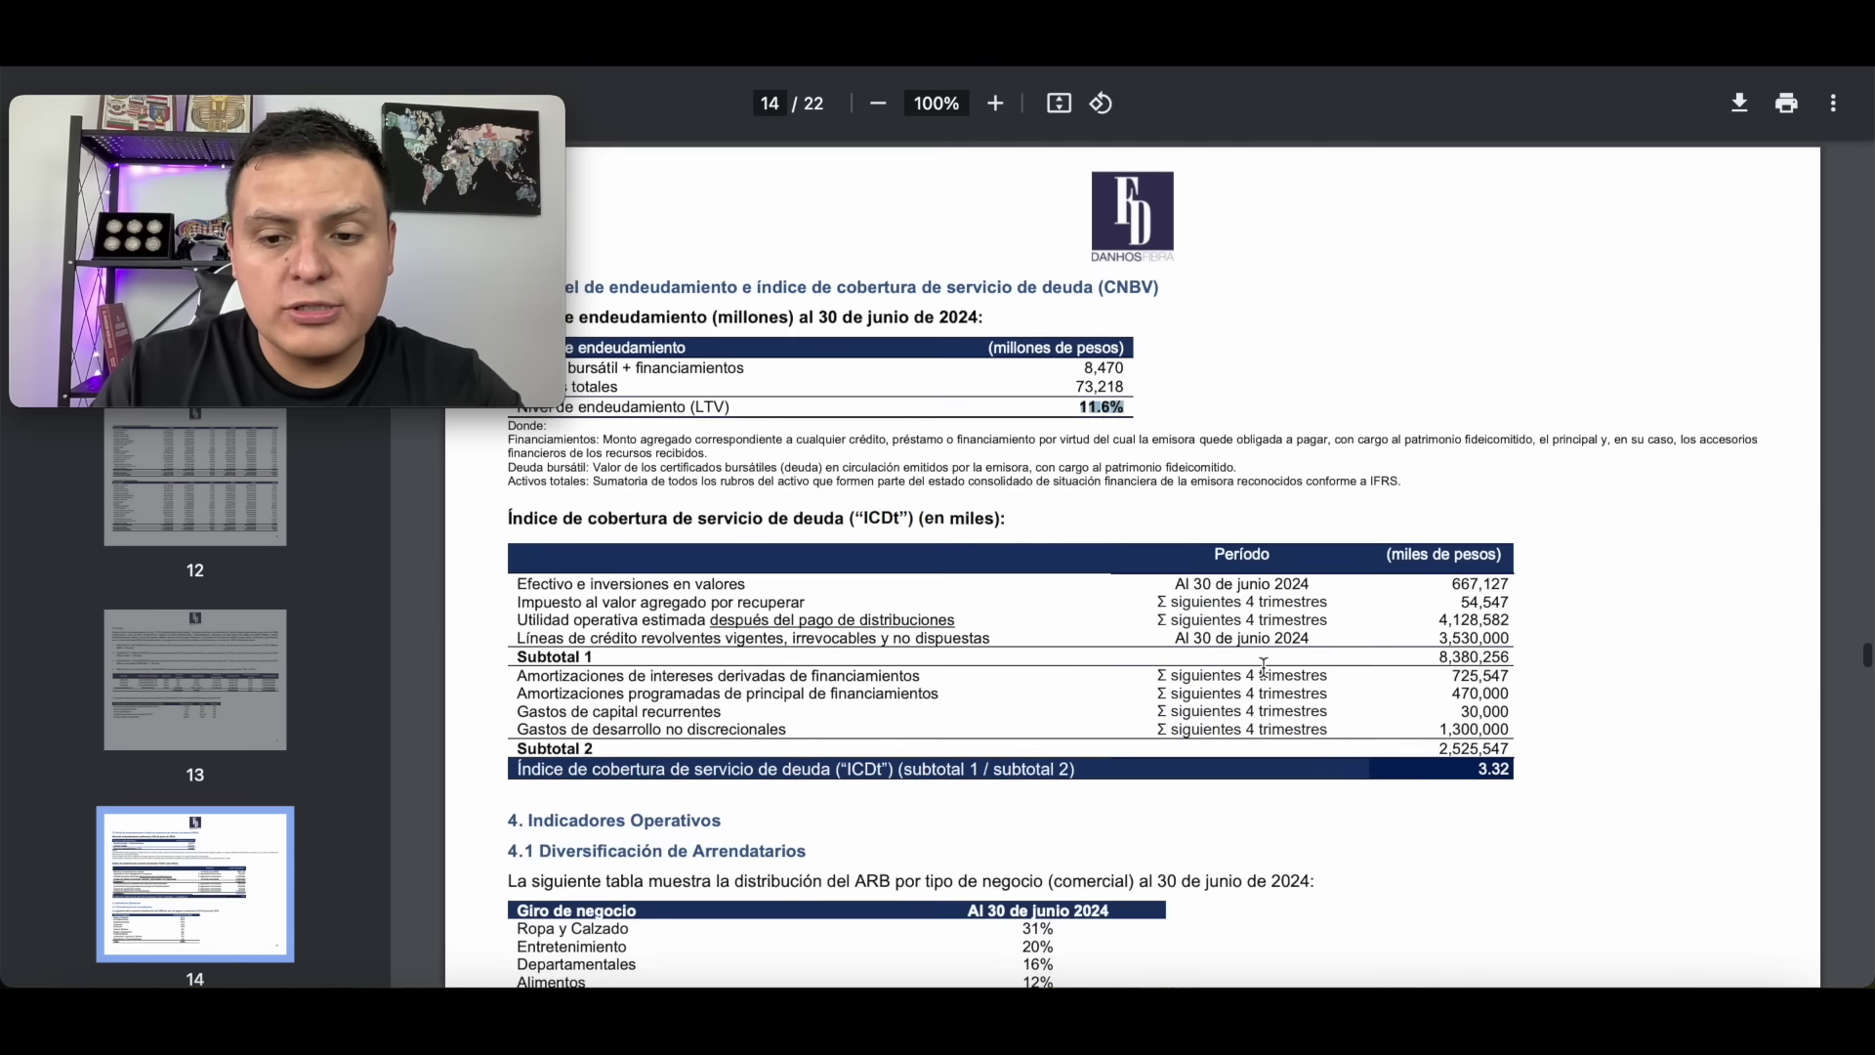
scroll(1264, 667, down, 1)
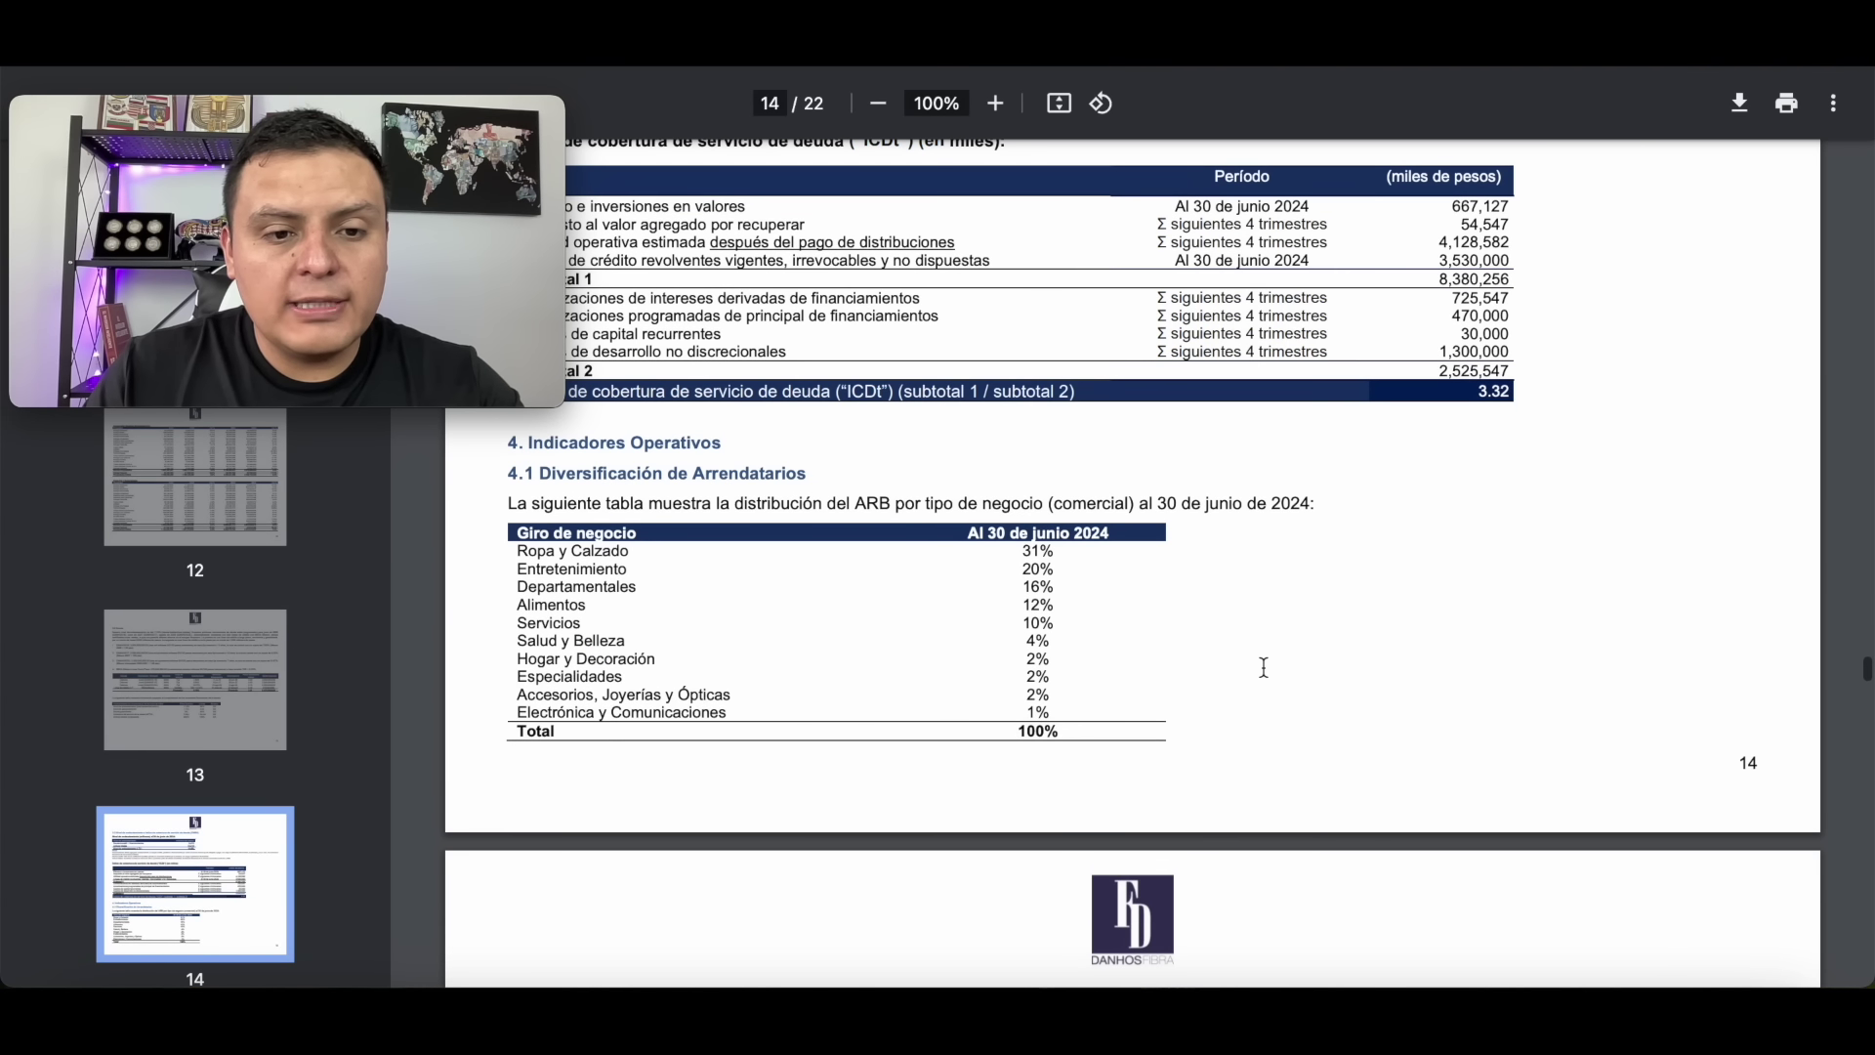
scroll(1264, 667, down, 1)
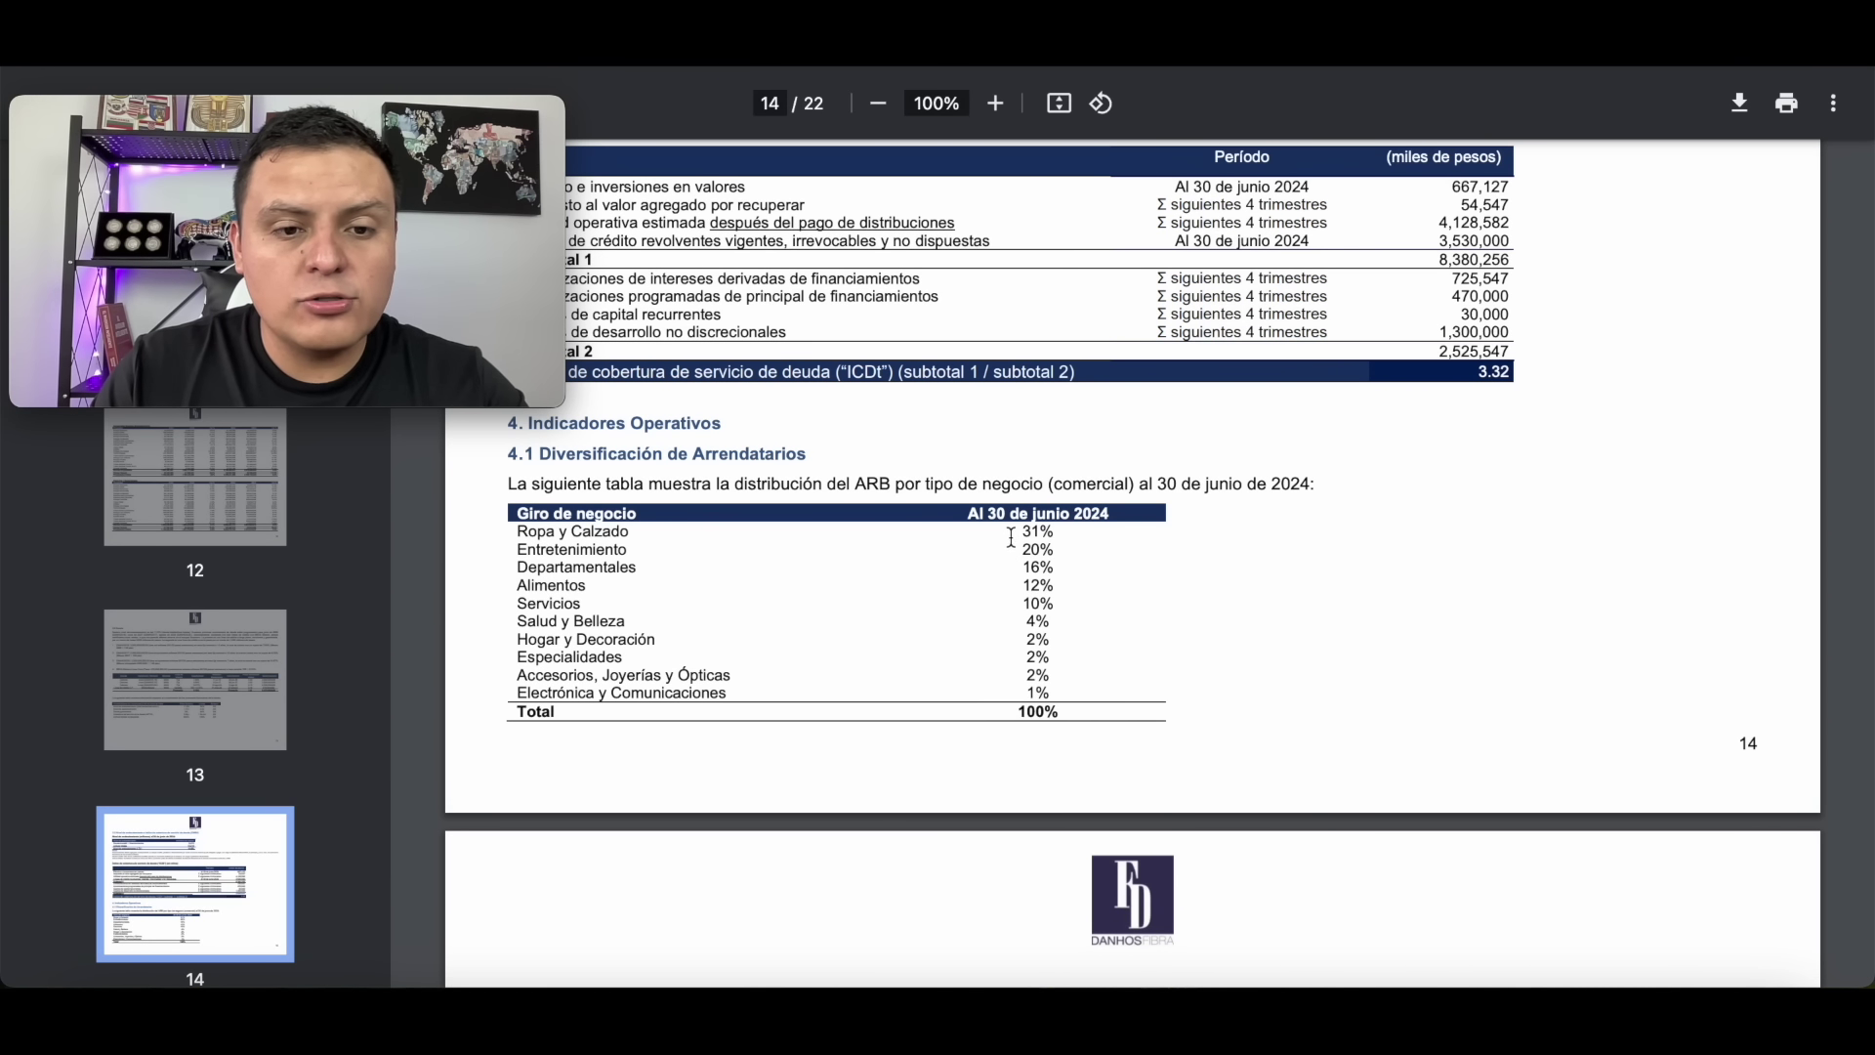
drag(1015, 544, 1053, 547)
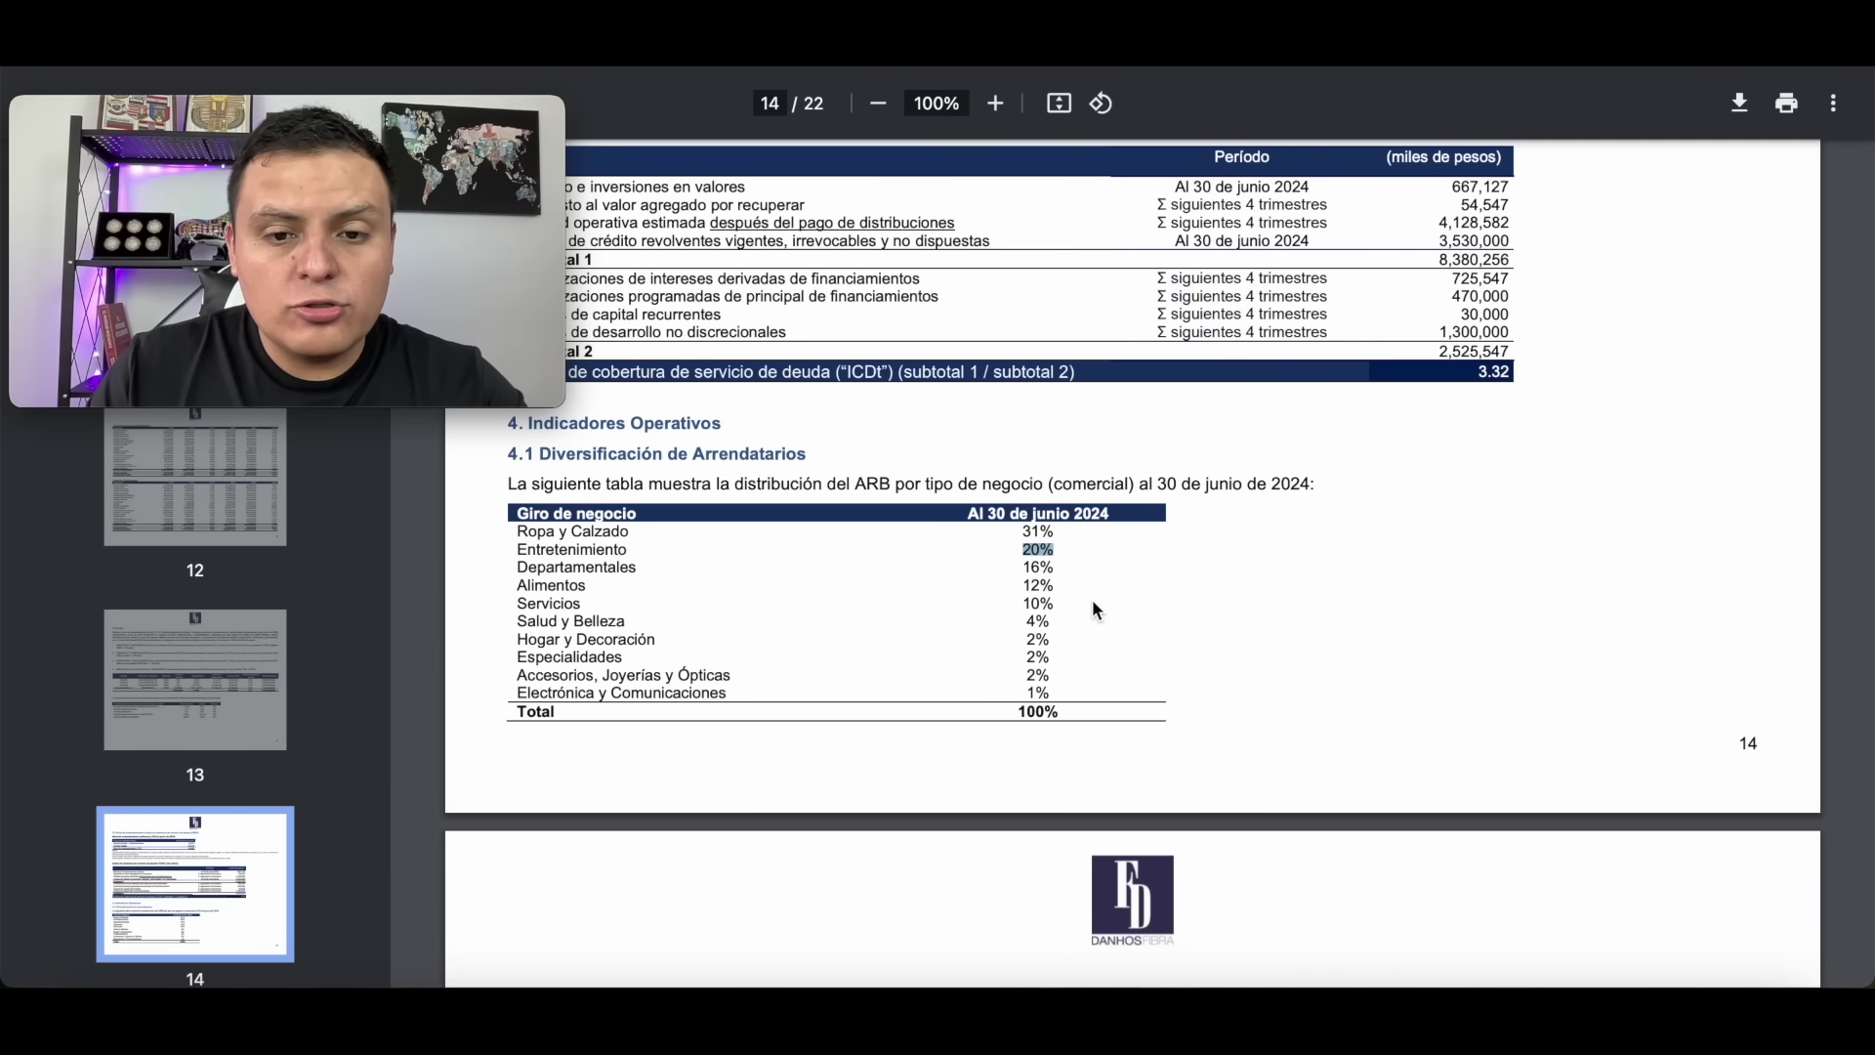
Find the Portafolio Actual y Plan de Crecimiento table on page 18 and review the properties' ARB and occupancy.
scroll(1021, 865, down, 6)
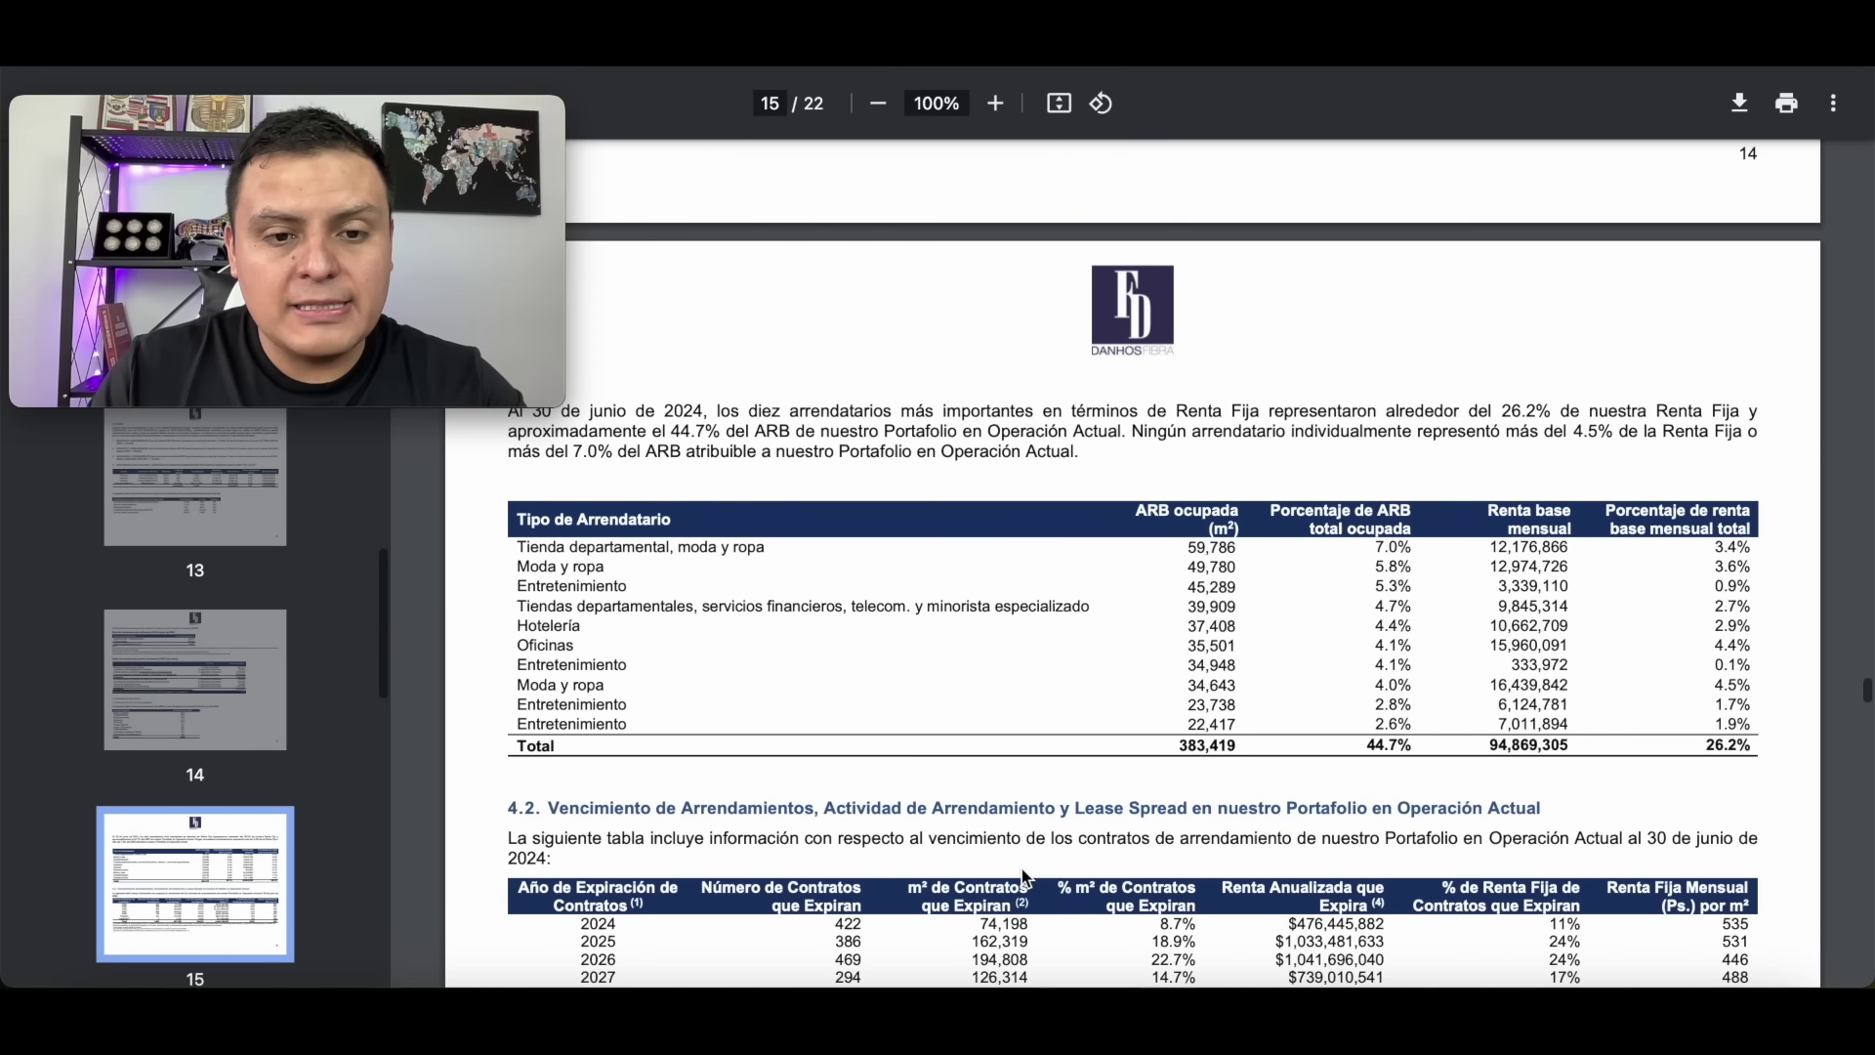
scroll(1021, 872, down, 20)
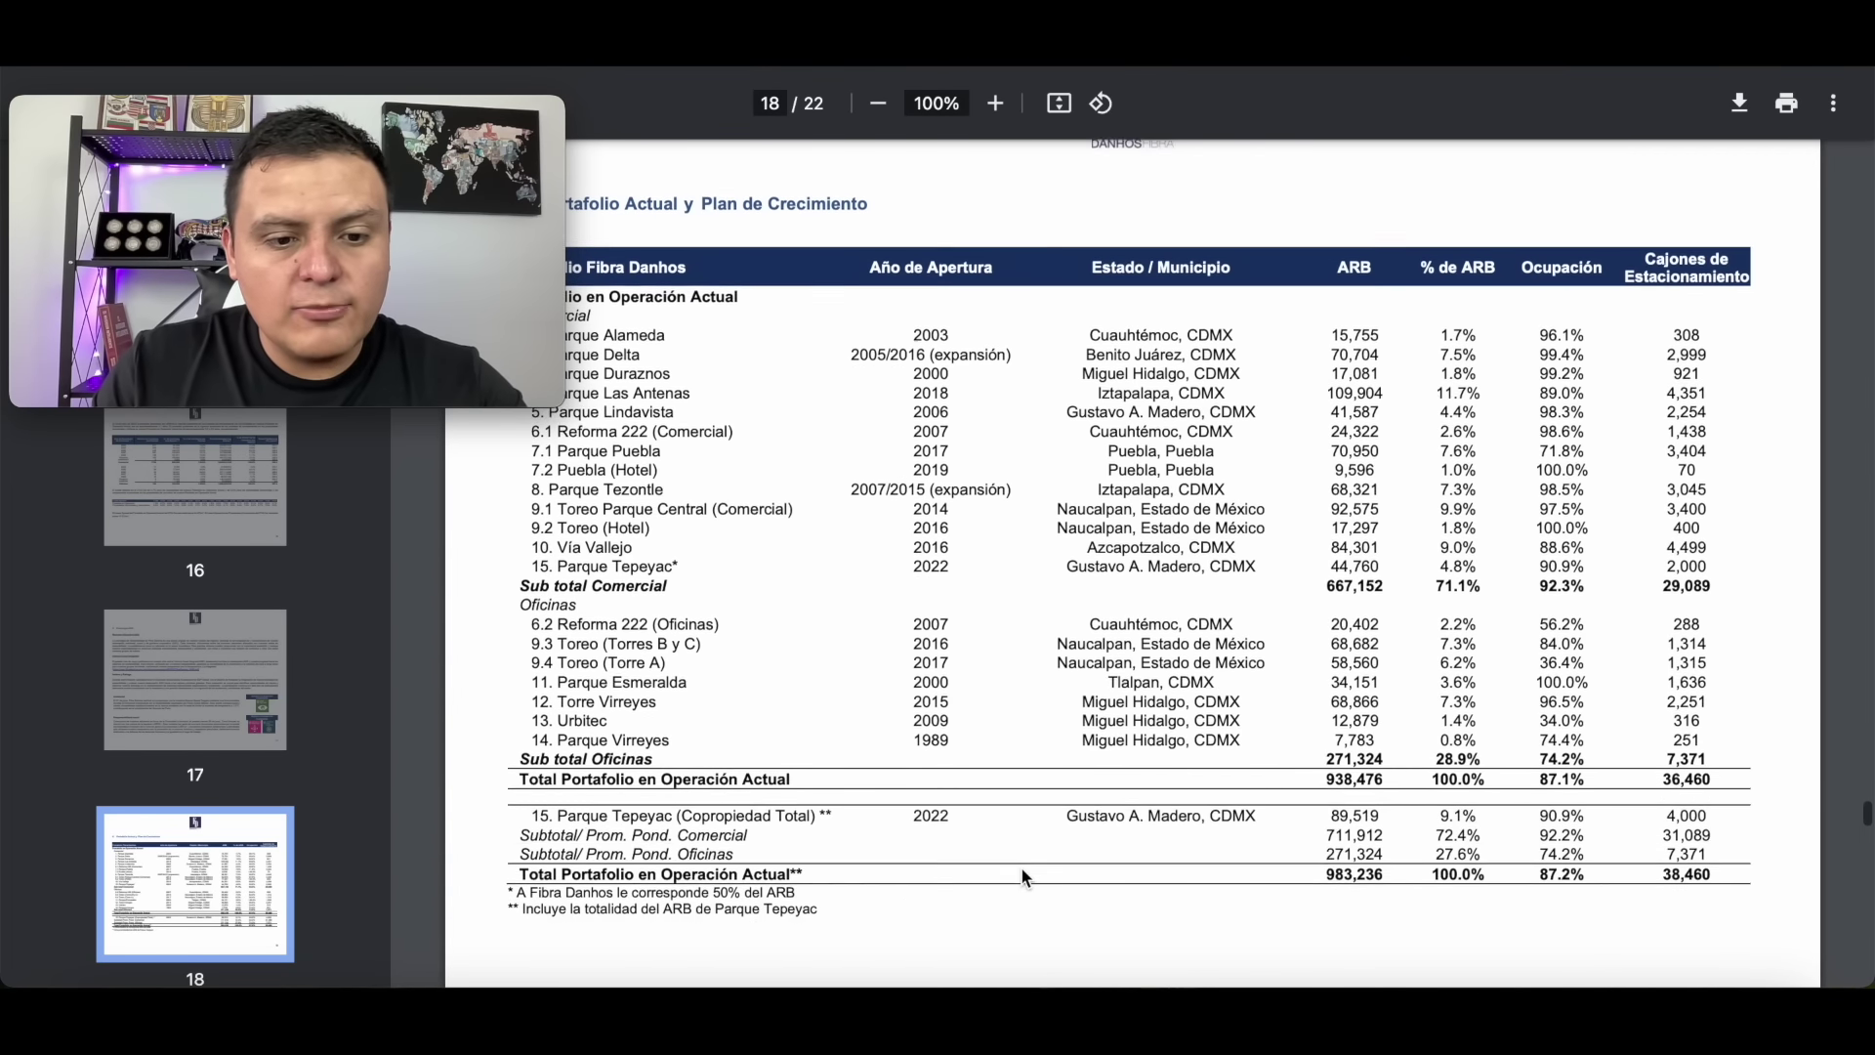
scroll(1021, 873, up, 1)
scroll(1021, 877, up, 1)
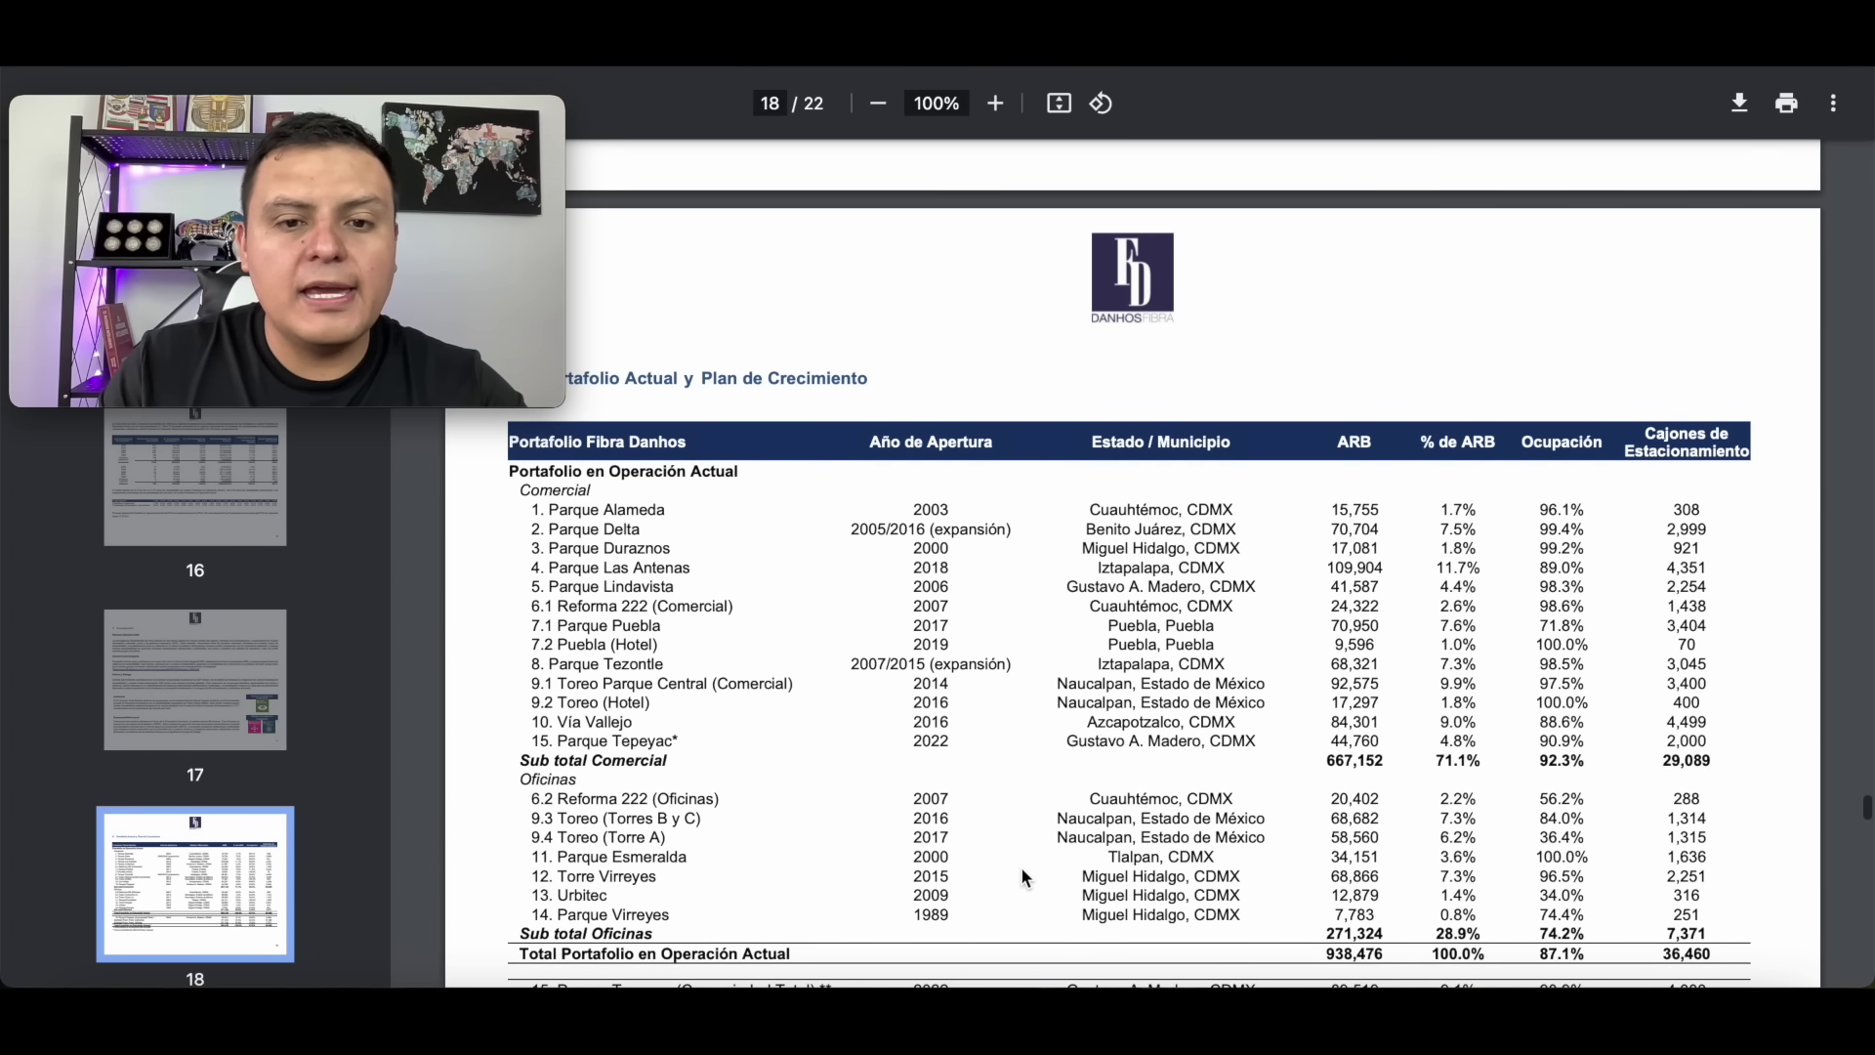
scroll(1022, 877, down, 3)
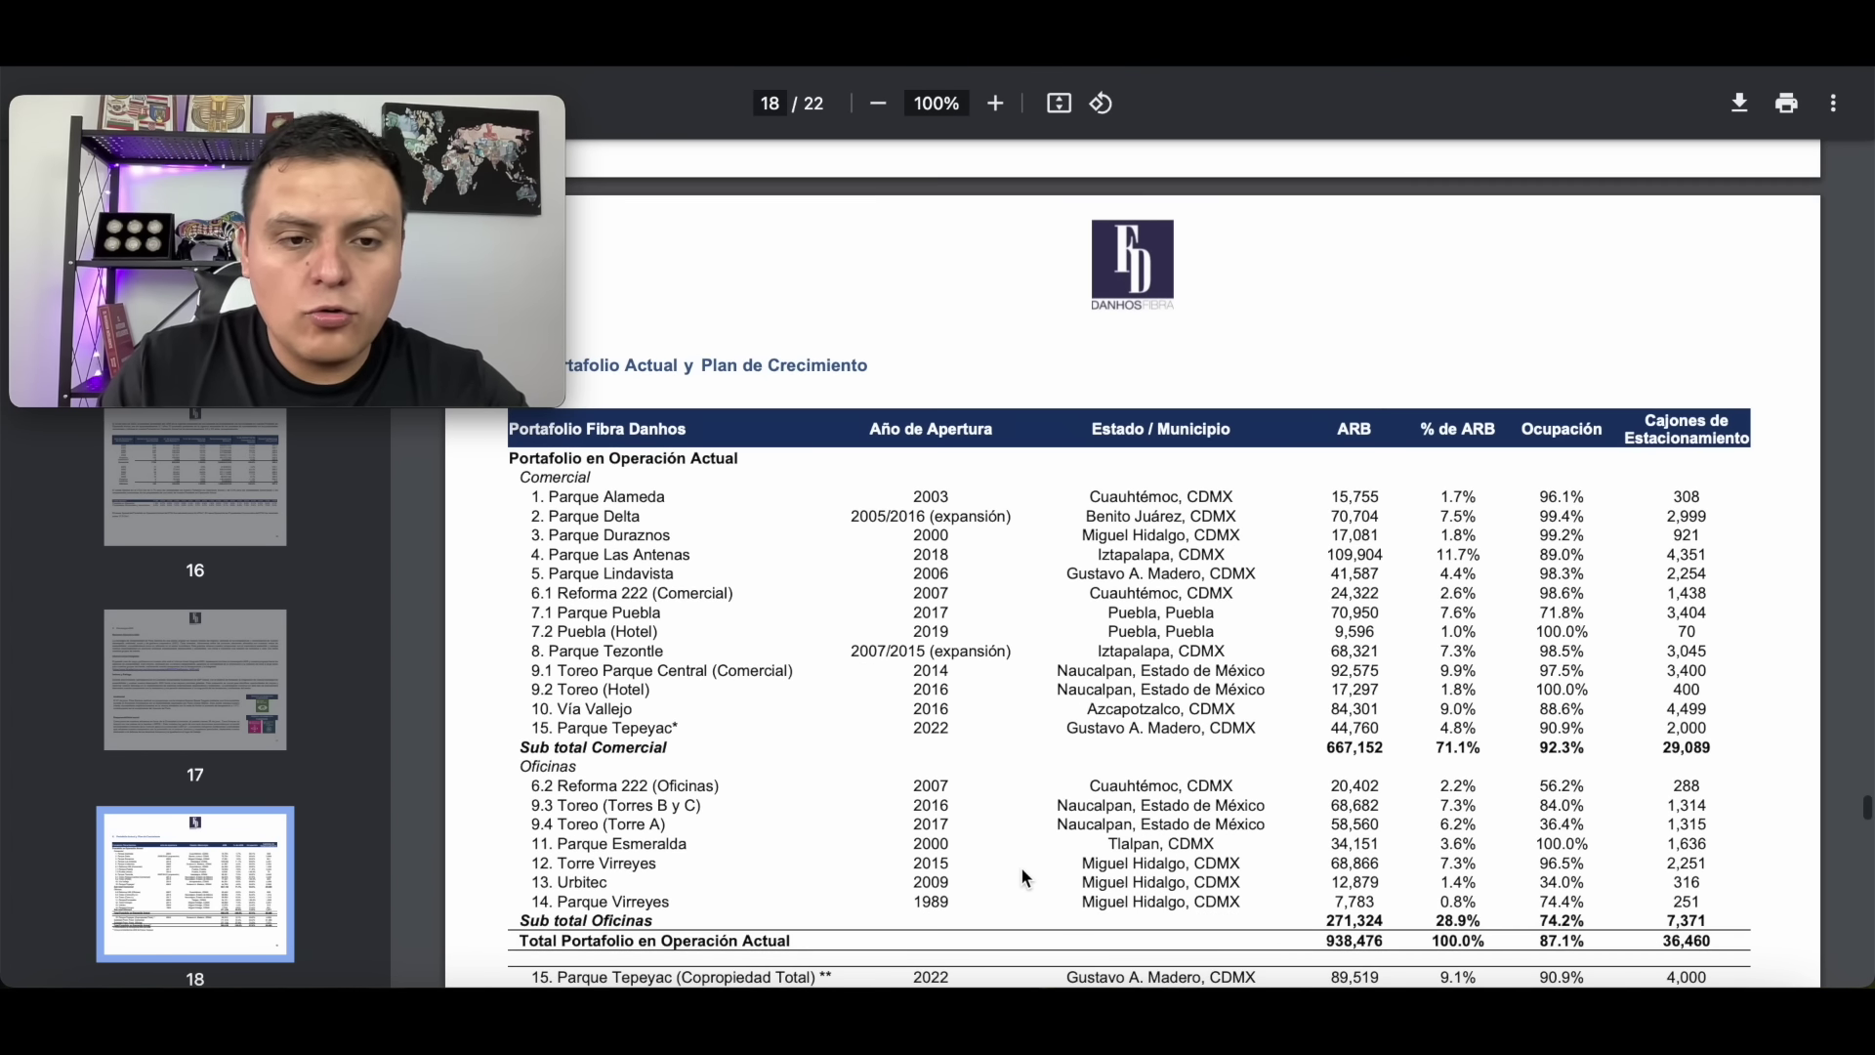
Review the Comercial properties in the page 18 portfolio table and highlight the Vía Vallejo row.
scroll(1021, 877, up, 2)
scroll(1022, 877, down, 1)
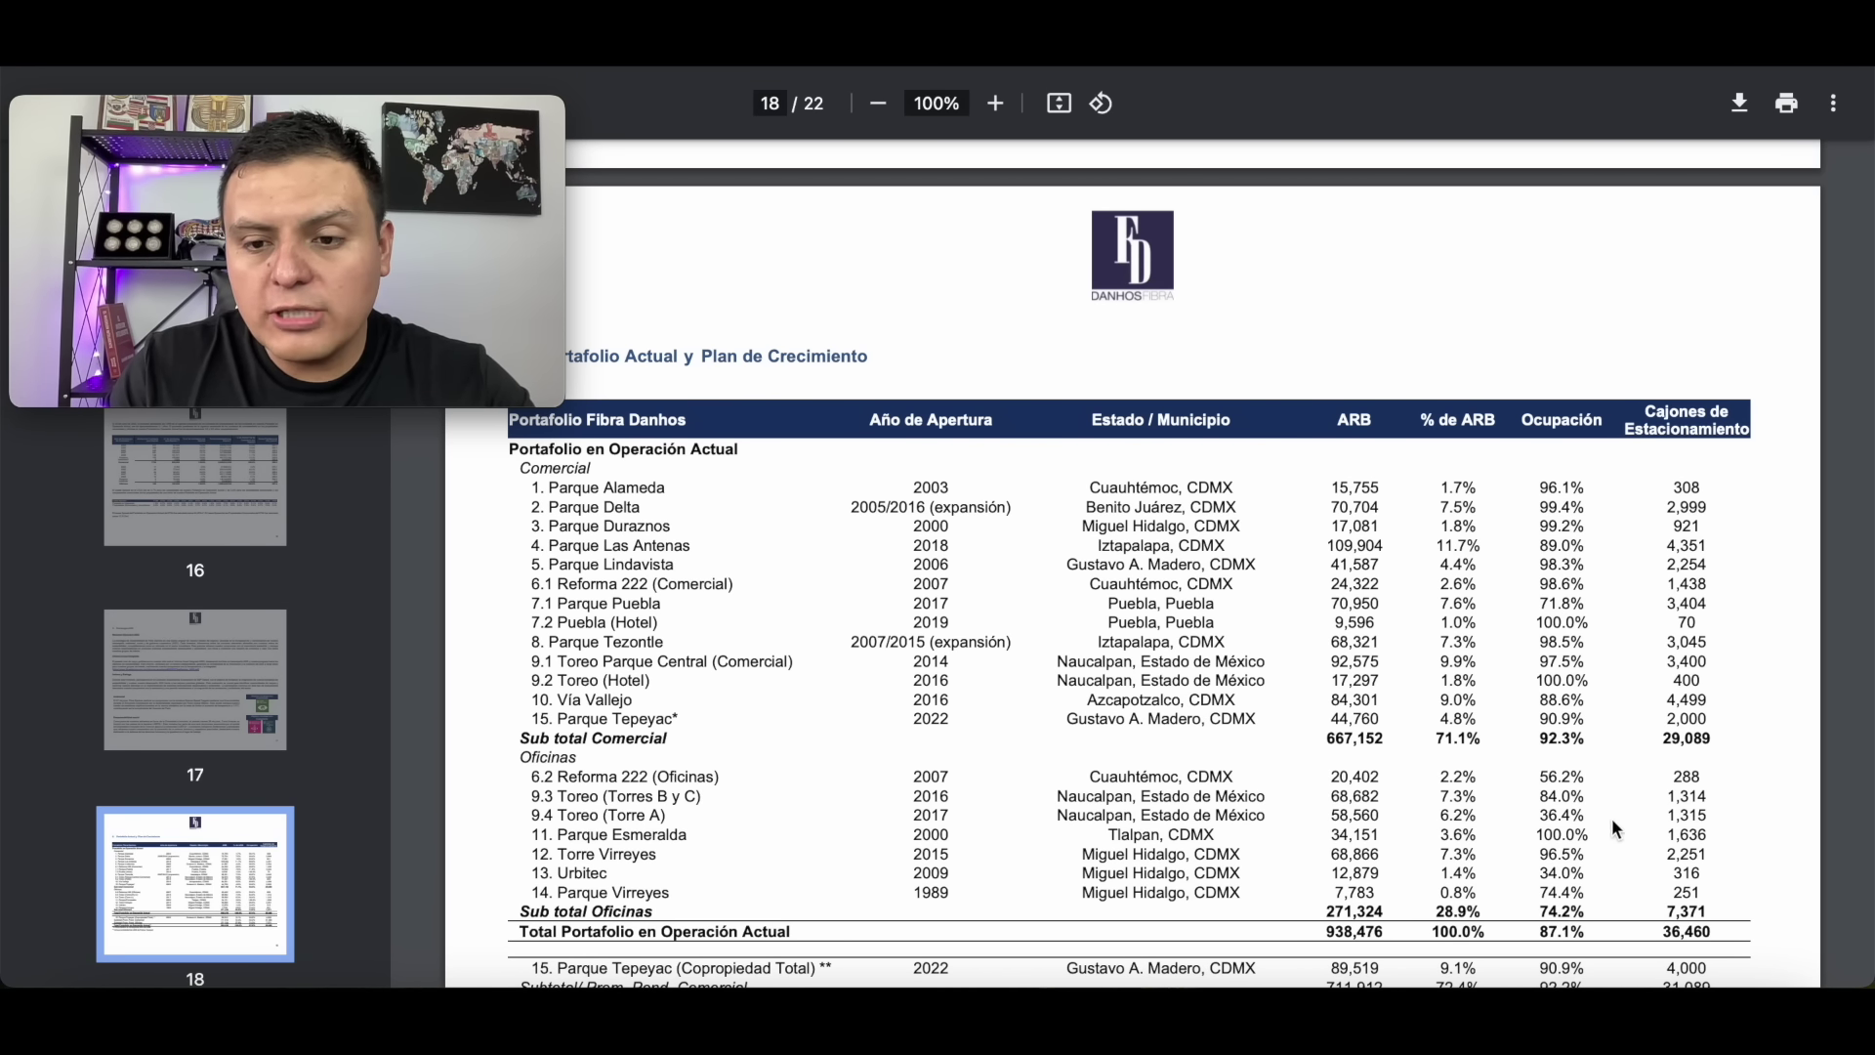
scroll(1617, 832, down, 1)
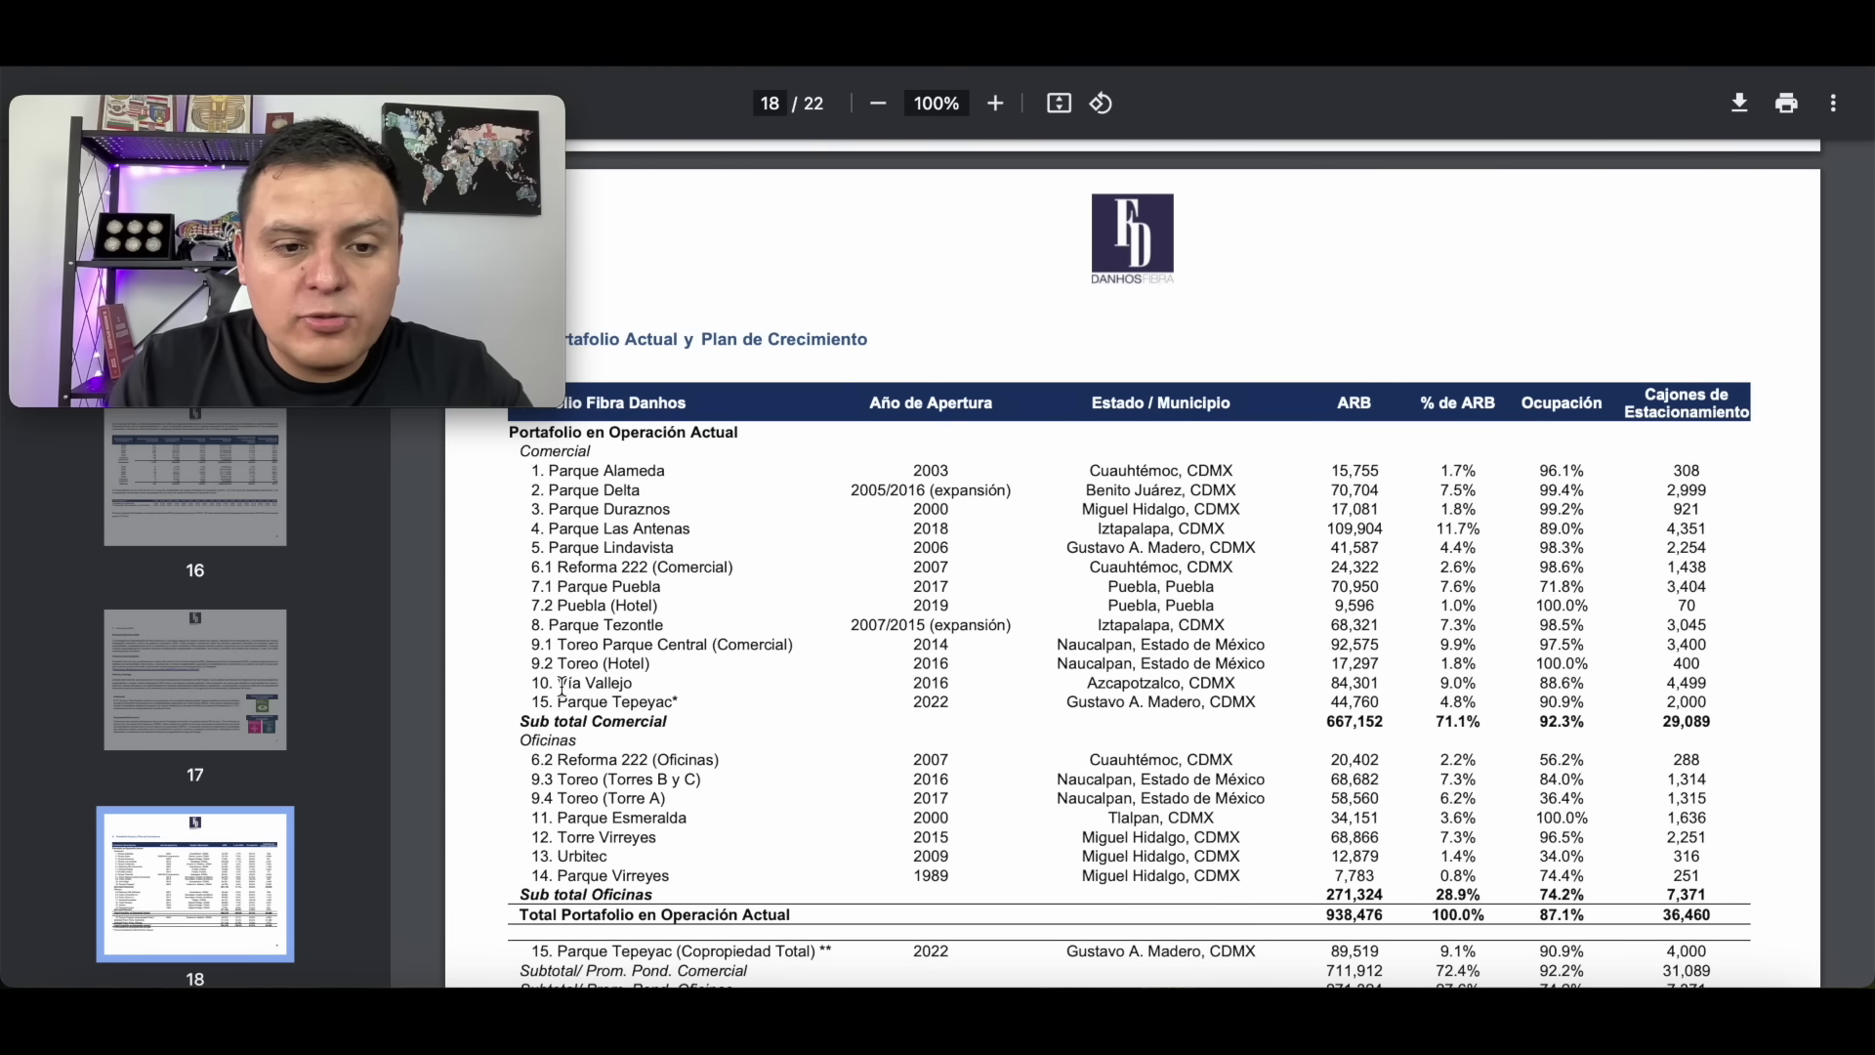
drag(563, 686, 1006, 684)
click(1006, 685)
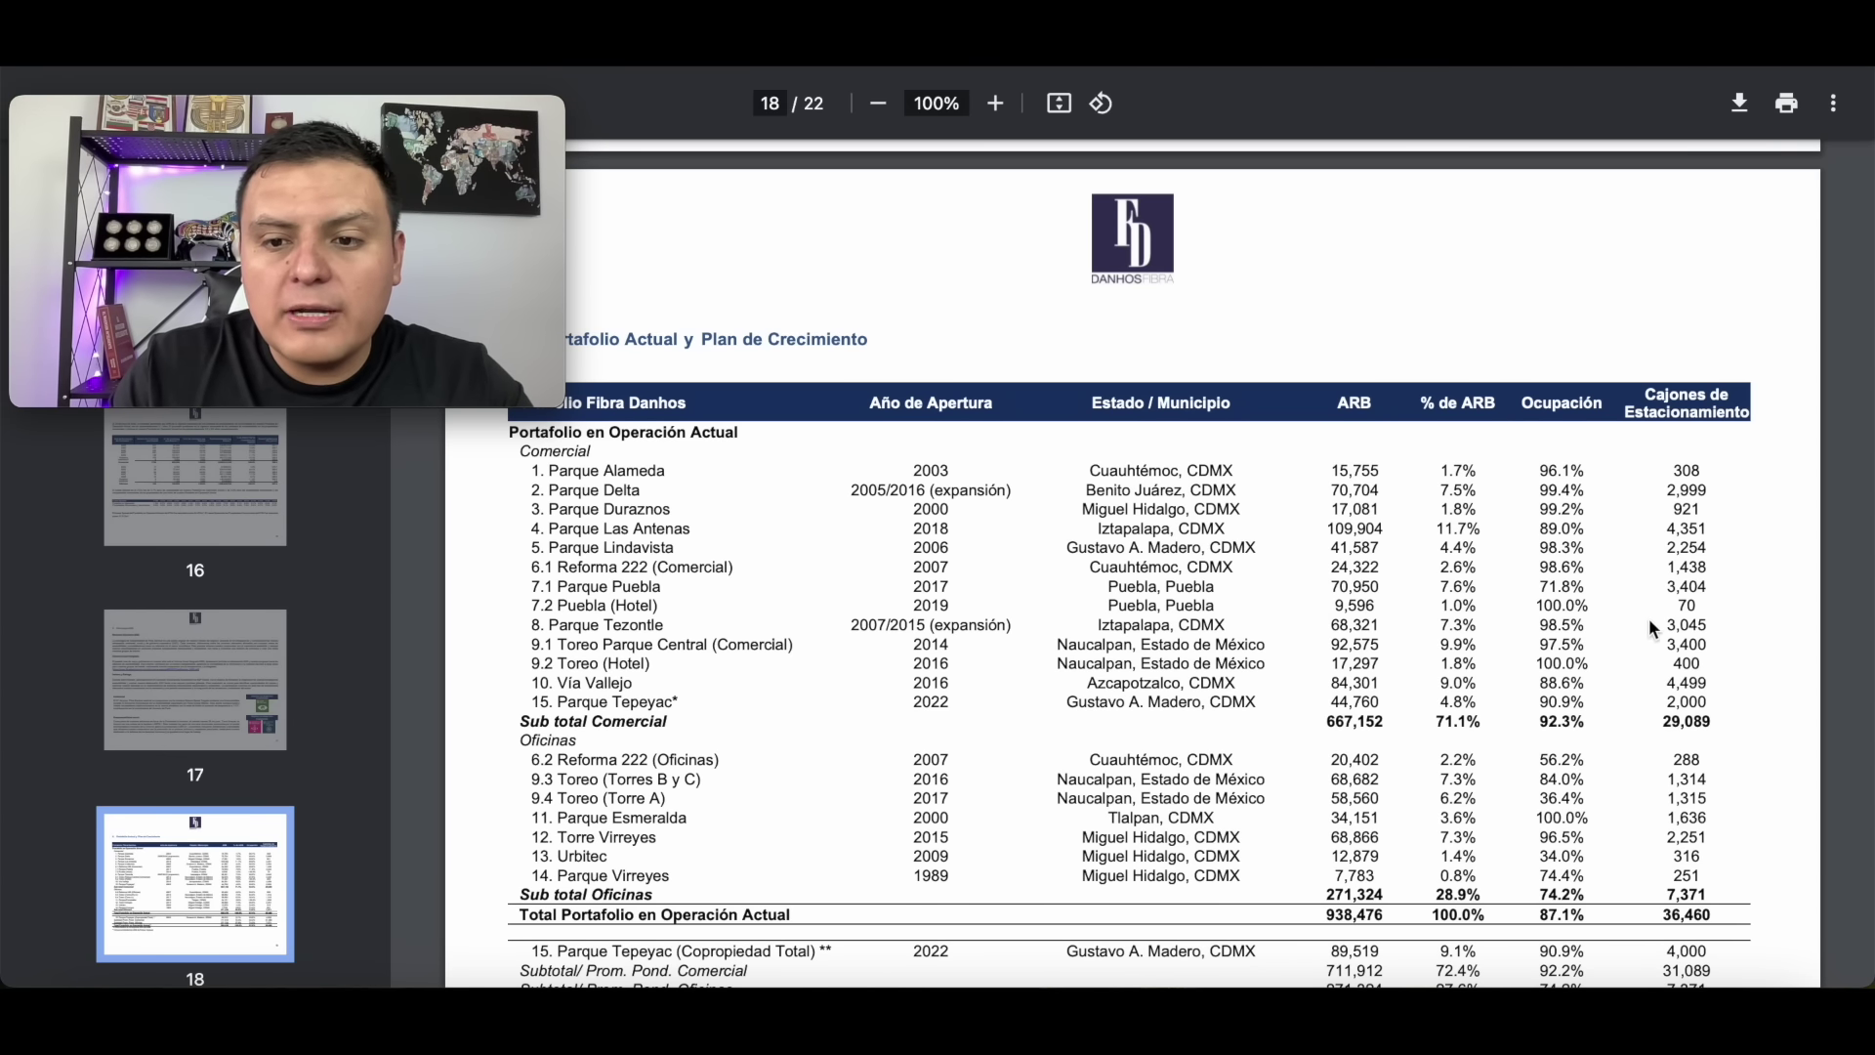
Review the Oficinas properties and portfolio totals, and highlight the Ocupación figure for Reforma 222 (Oficinas).
scroll(1566, 613, down, 3)
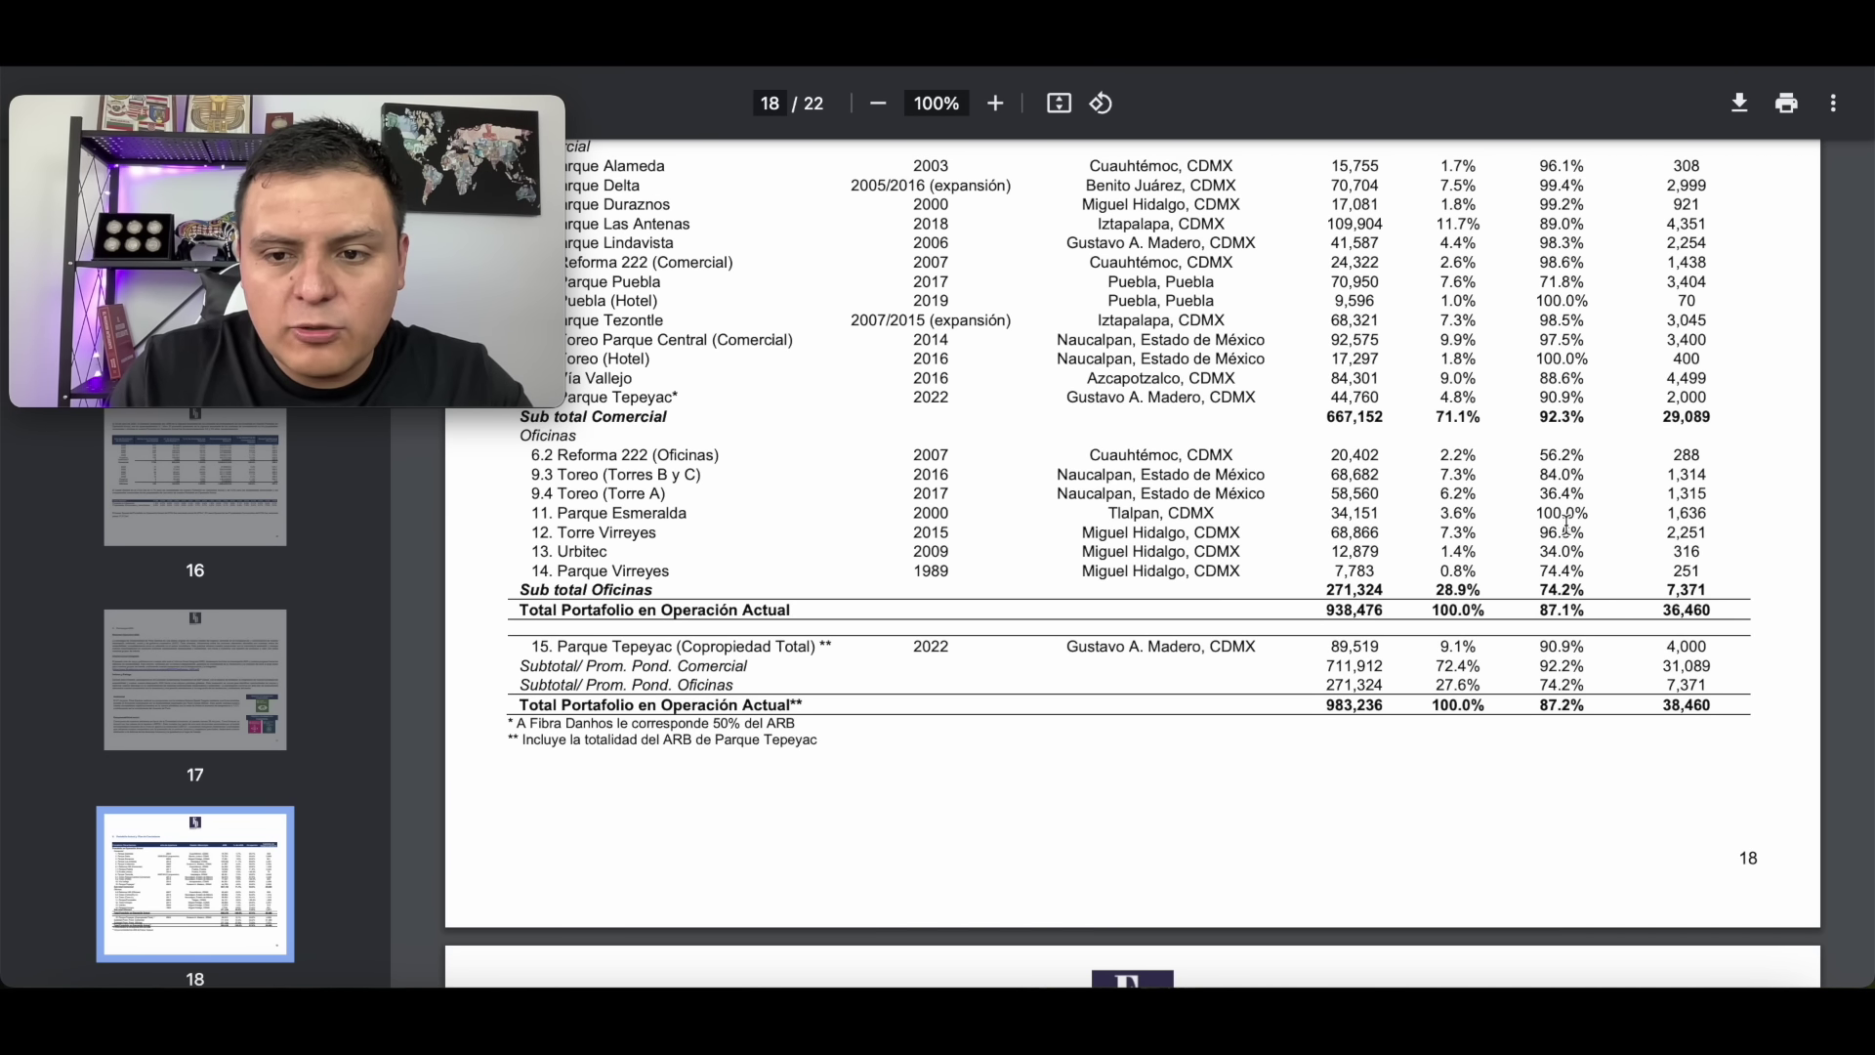
scroll(1581, 608, down, 1)
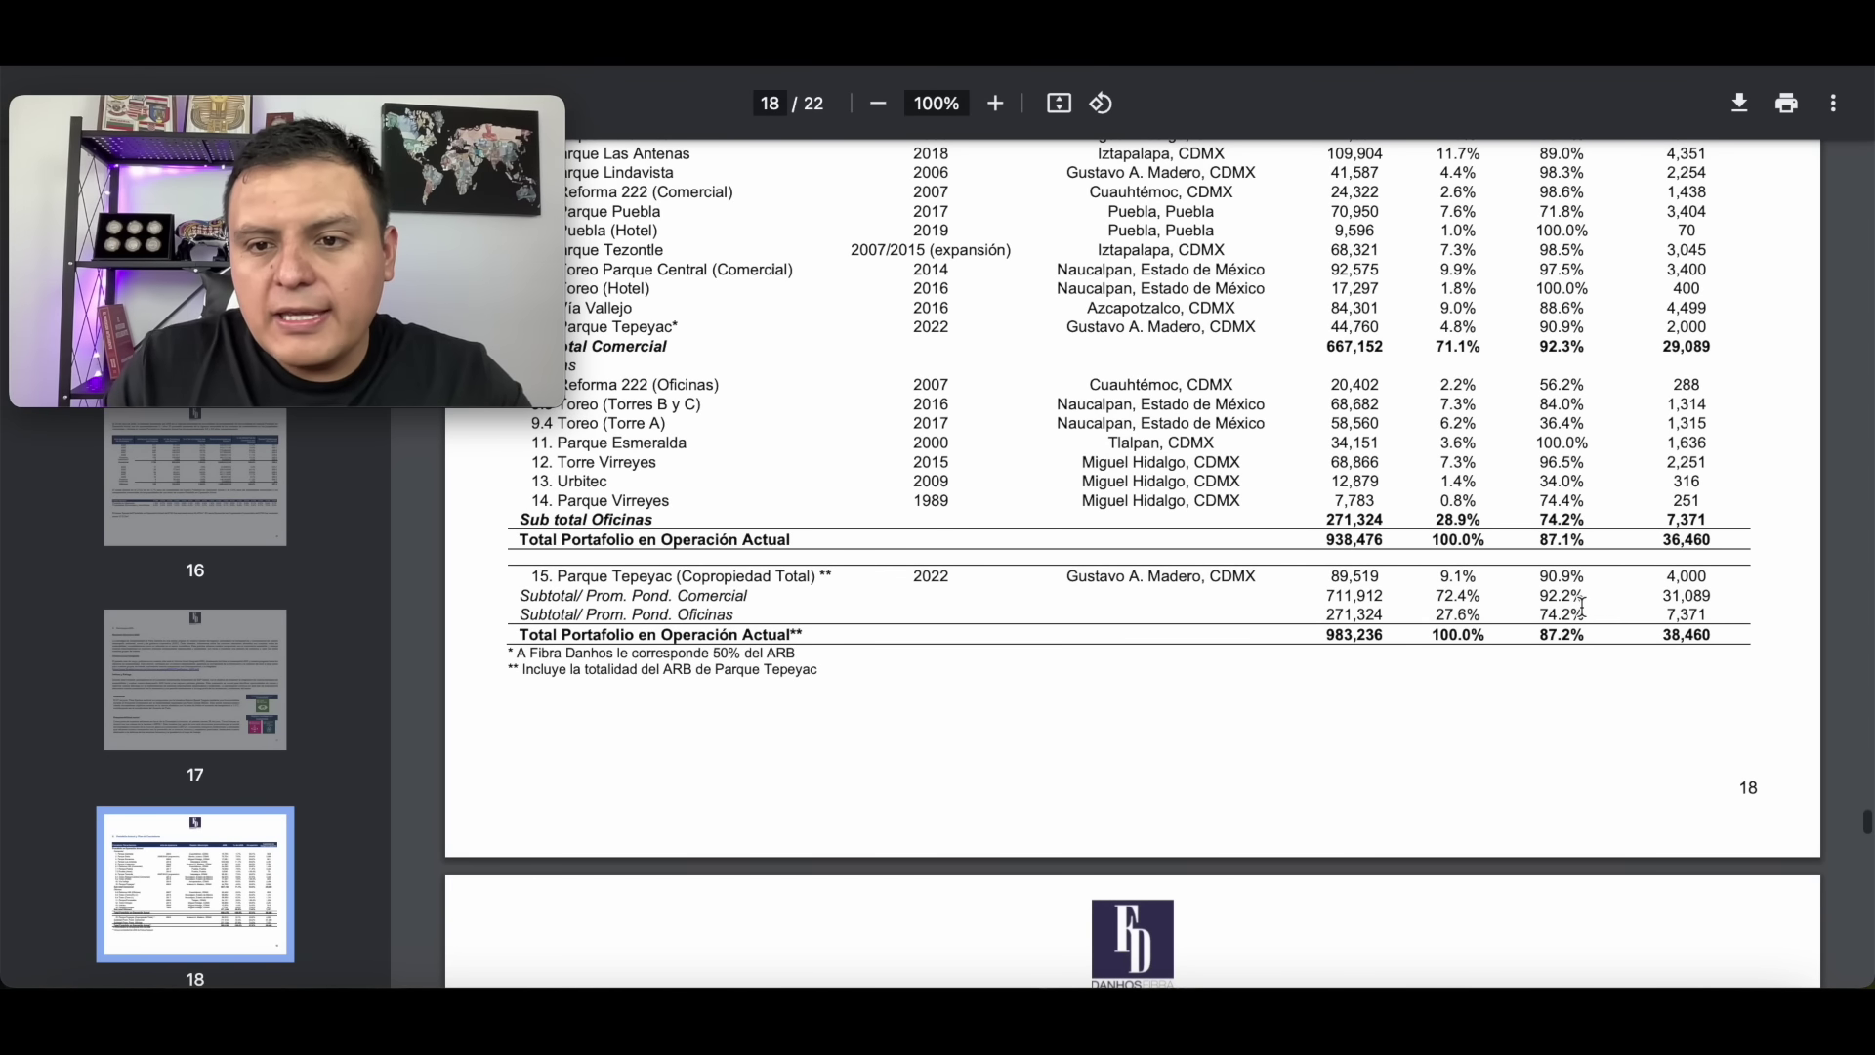
scroll(1581, 607, up, 1)
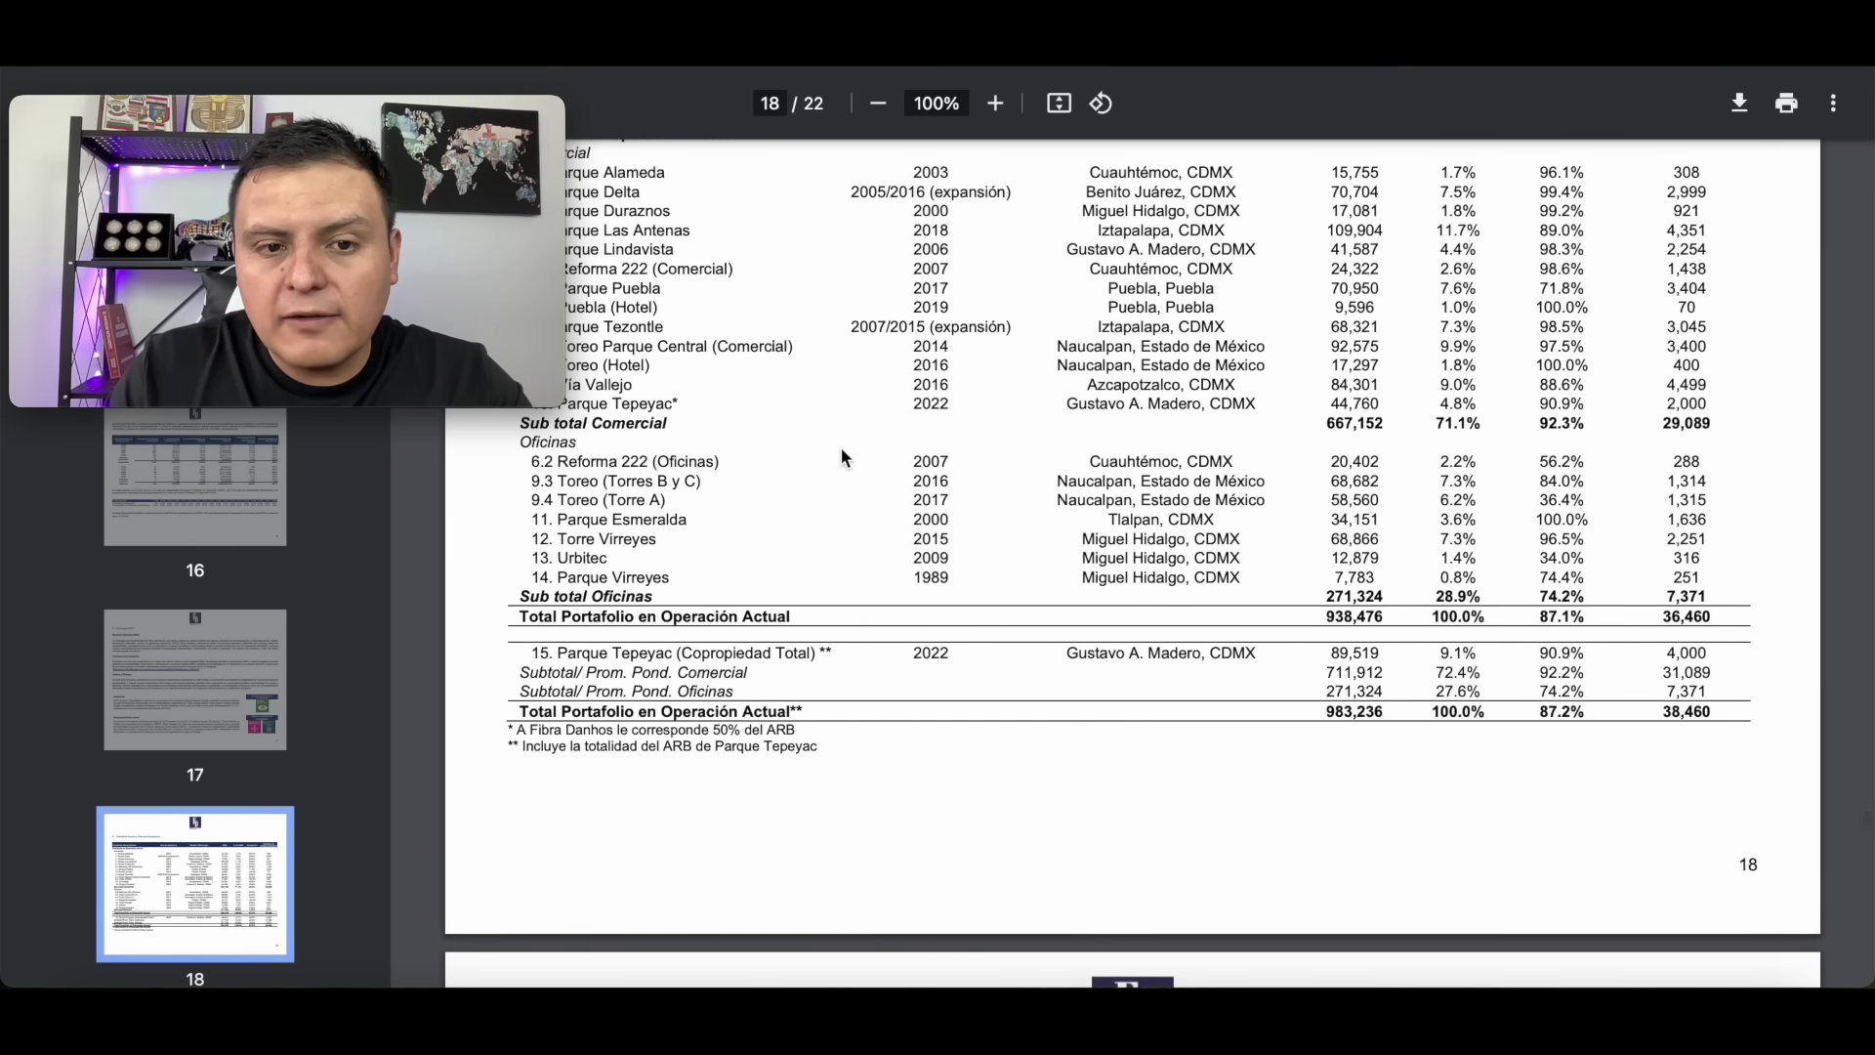
scroll(752, 563, up, 1)
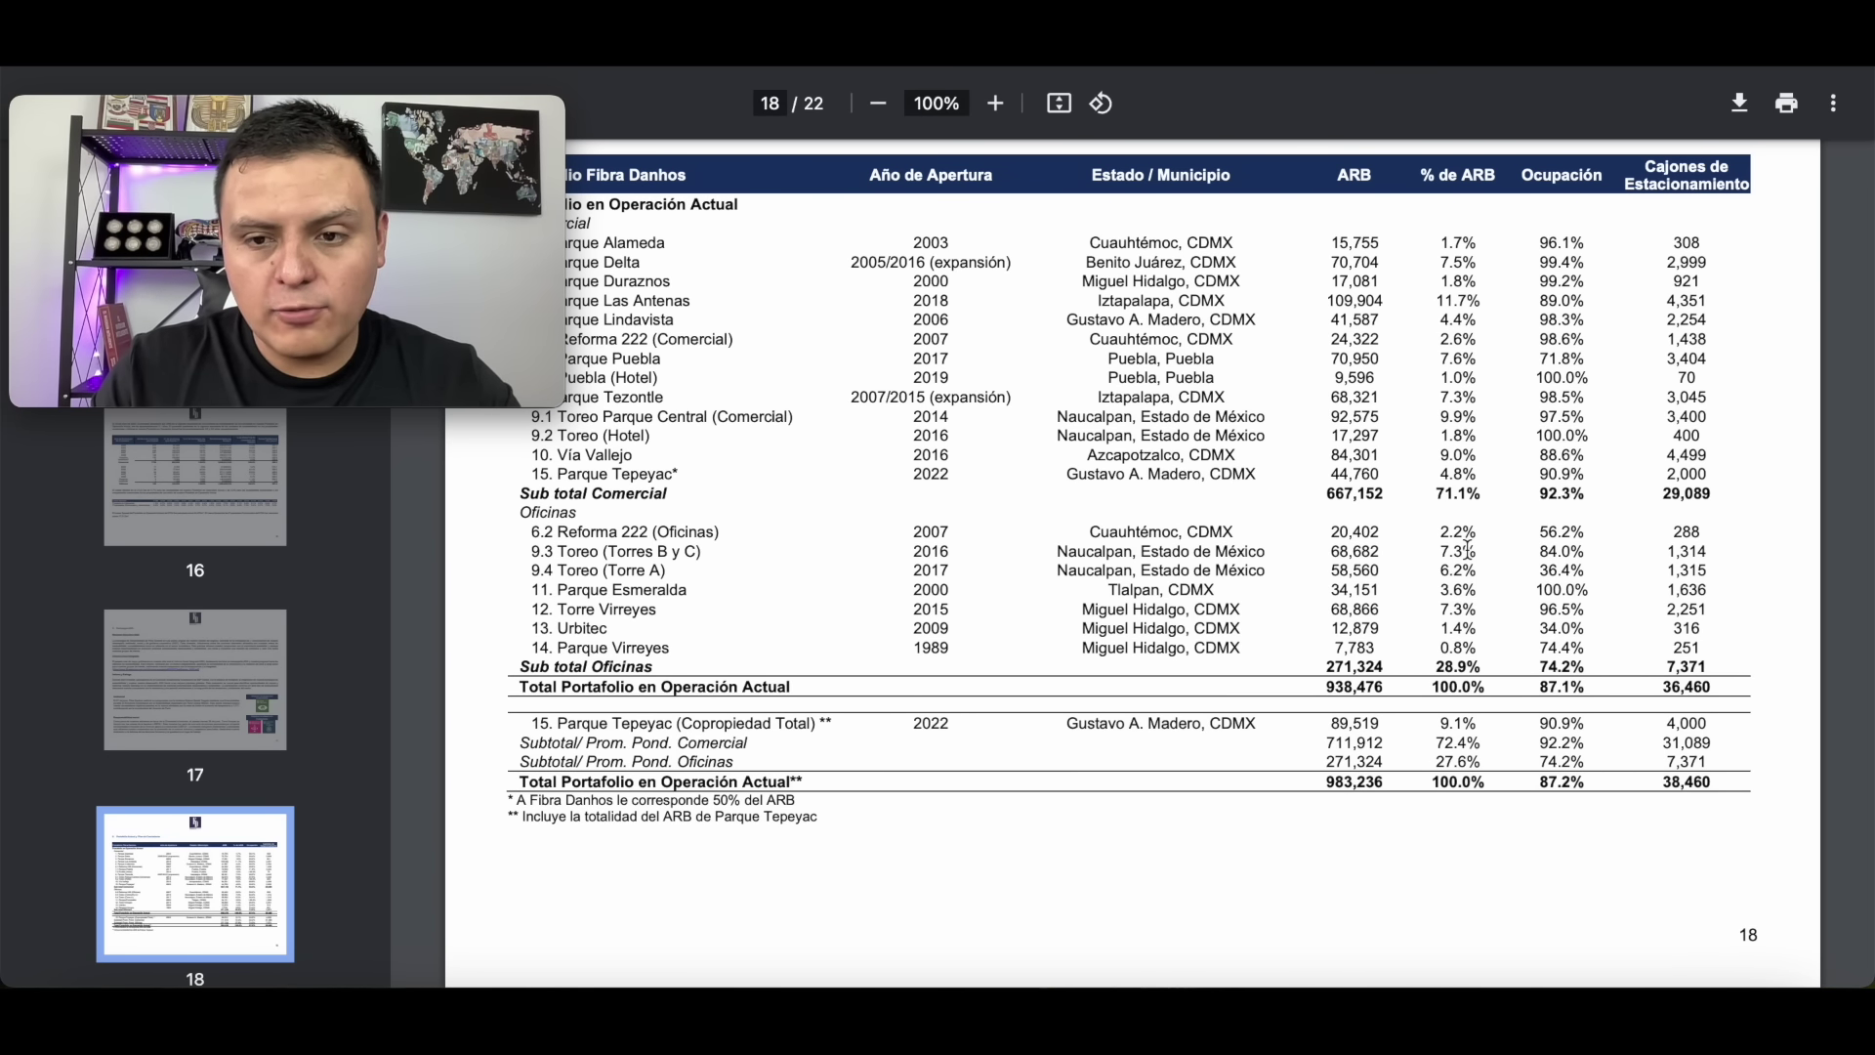
drag(1533, 527, 1583, 528)
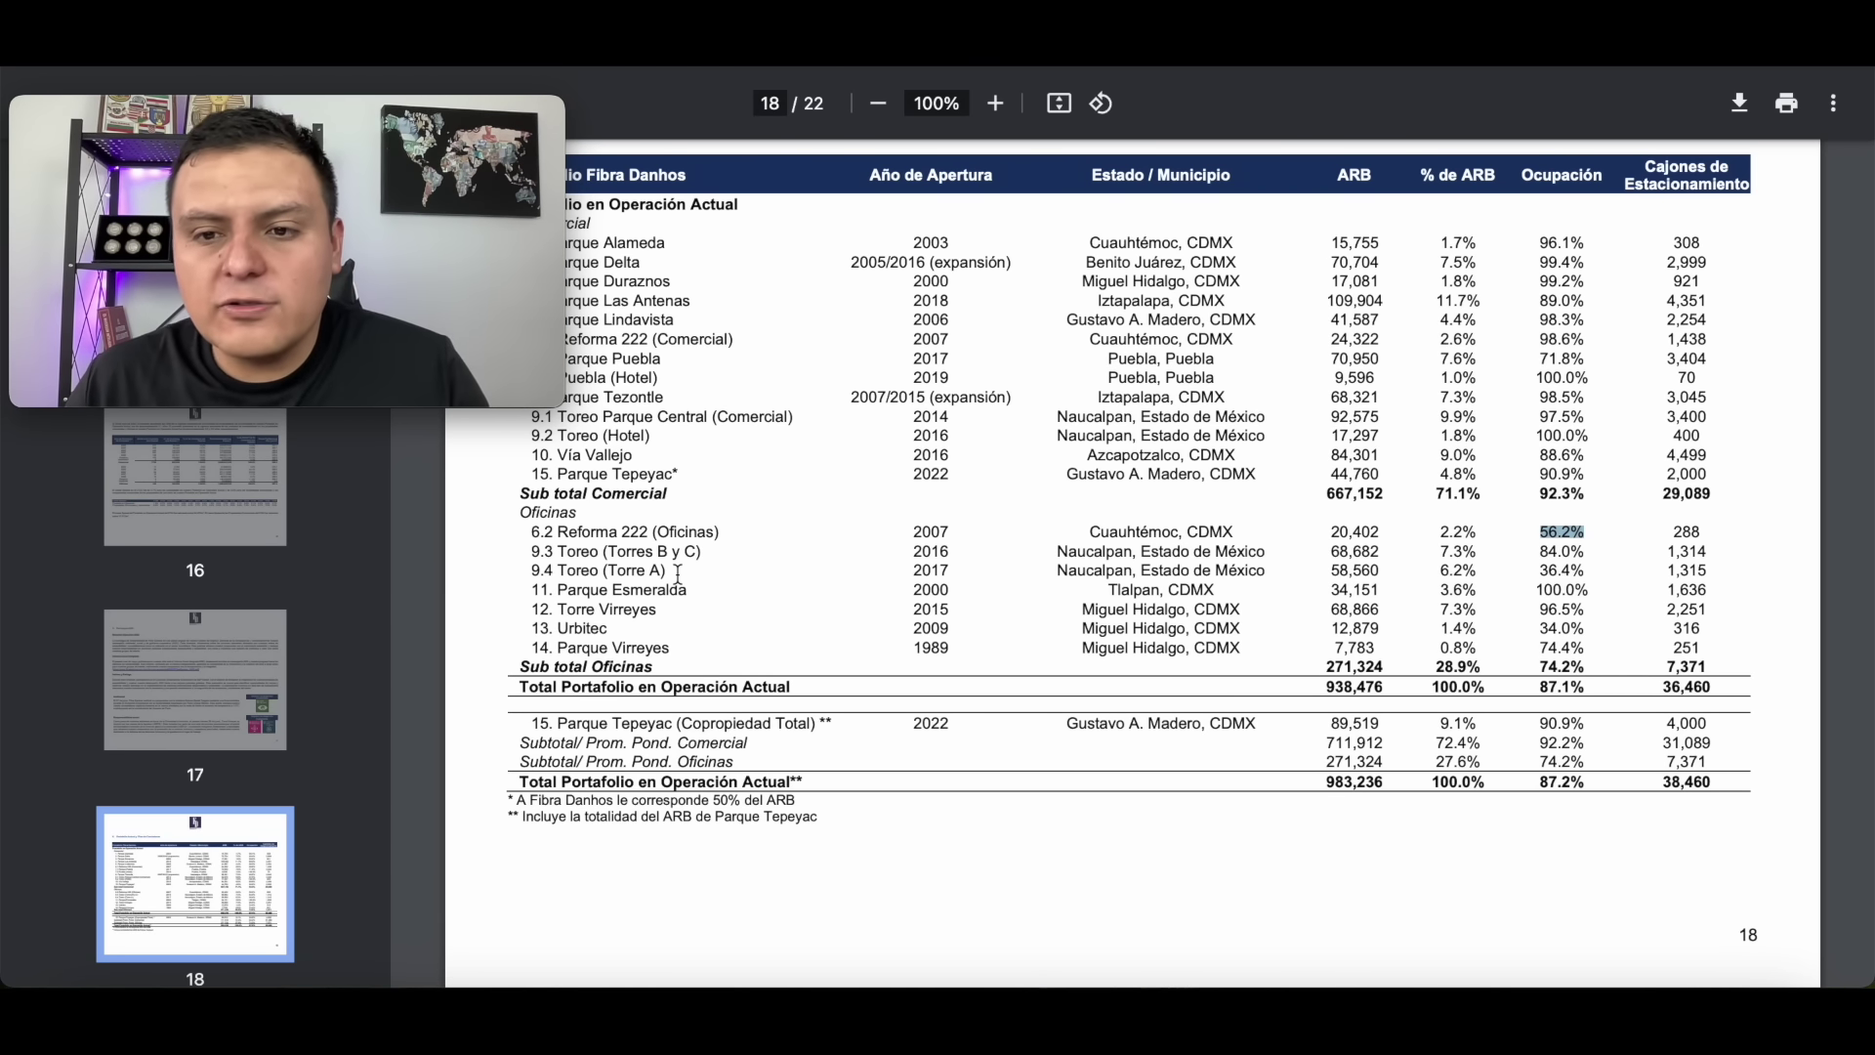
Find section 6.1 Parque Tepeyac on page 19 and review its leasing table and photos.
scroll(678, 574, down, 3)
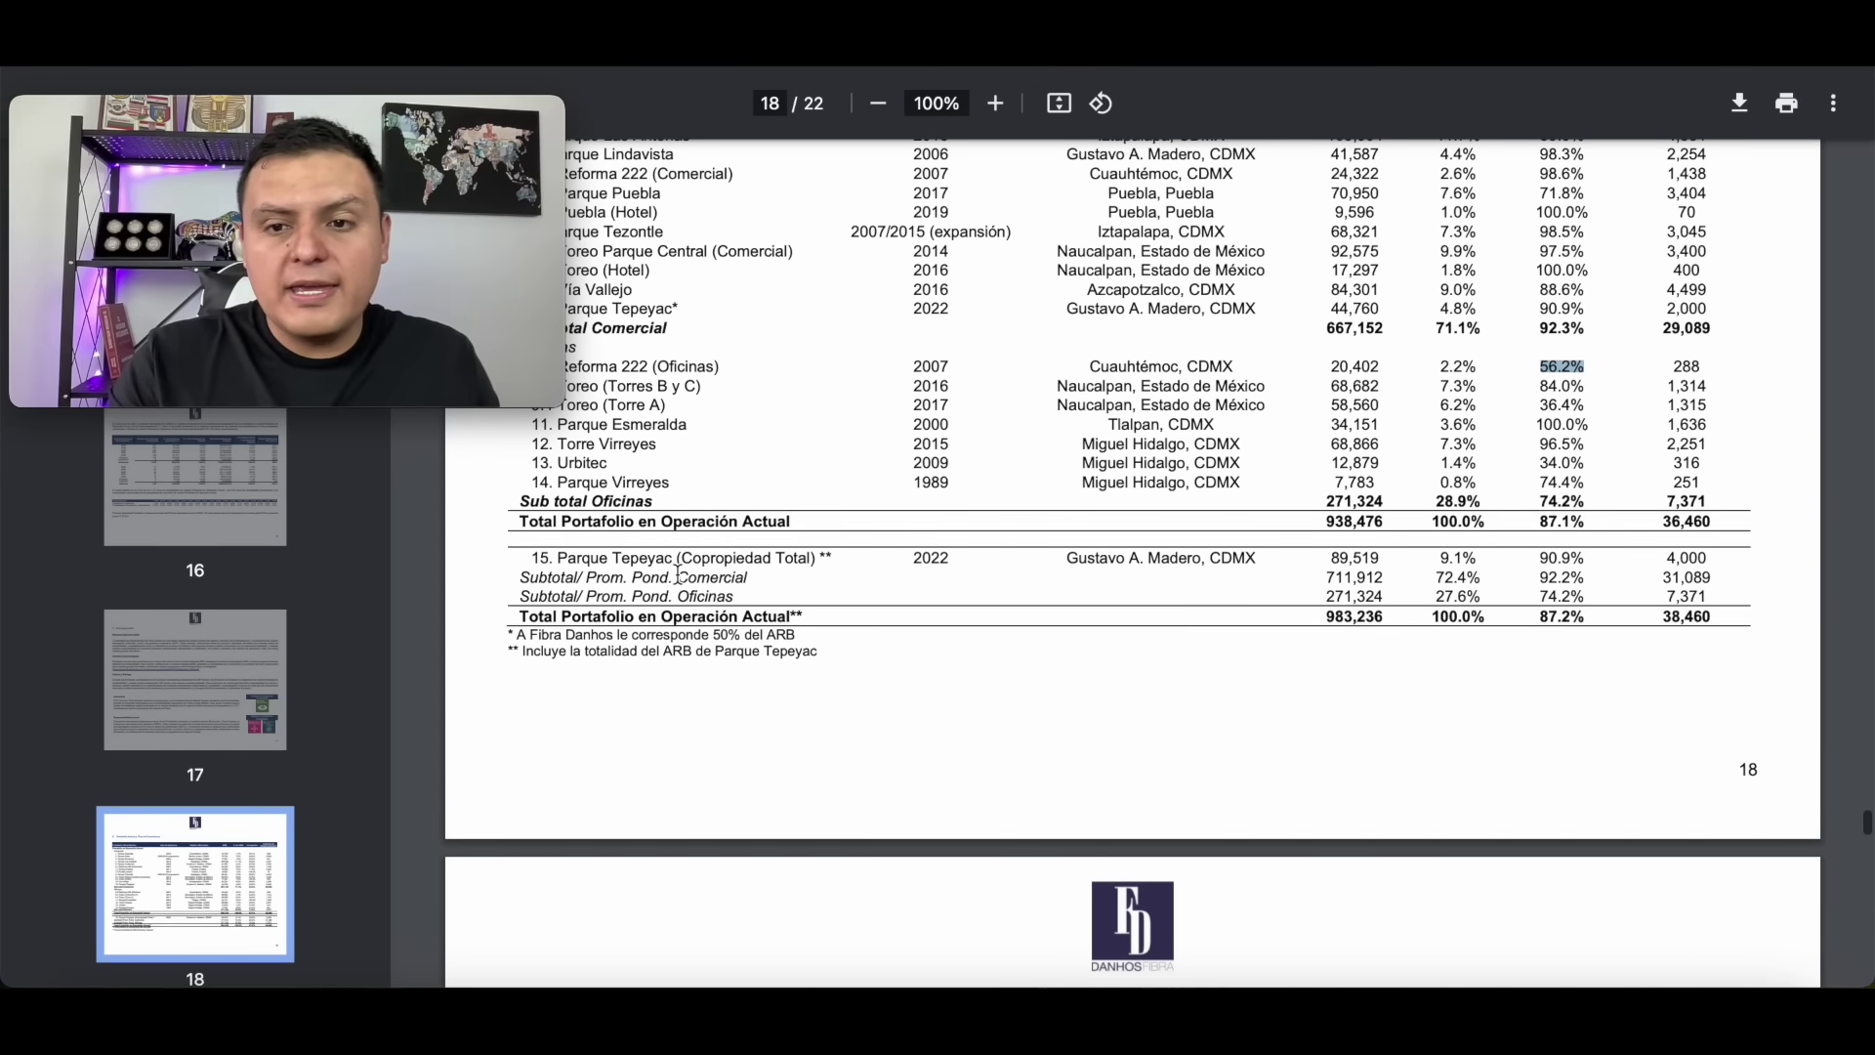
scroll(677, 574, down, 5)
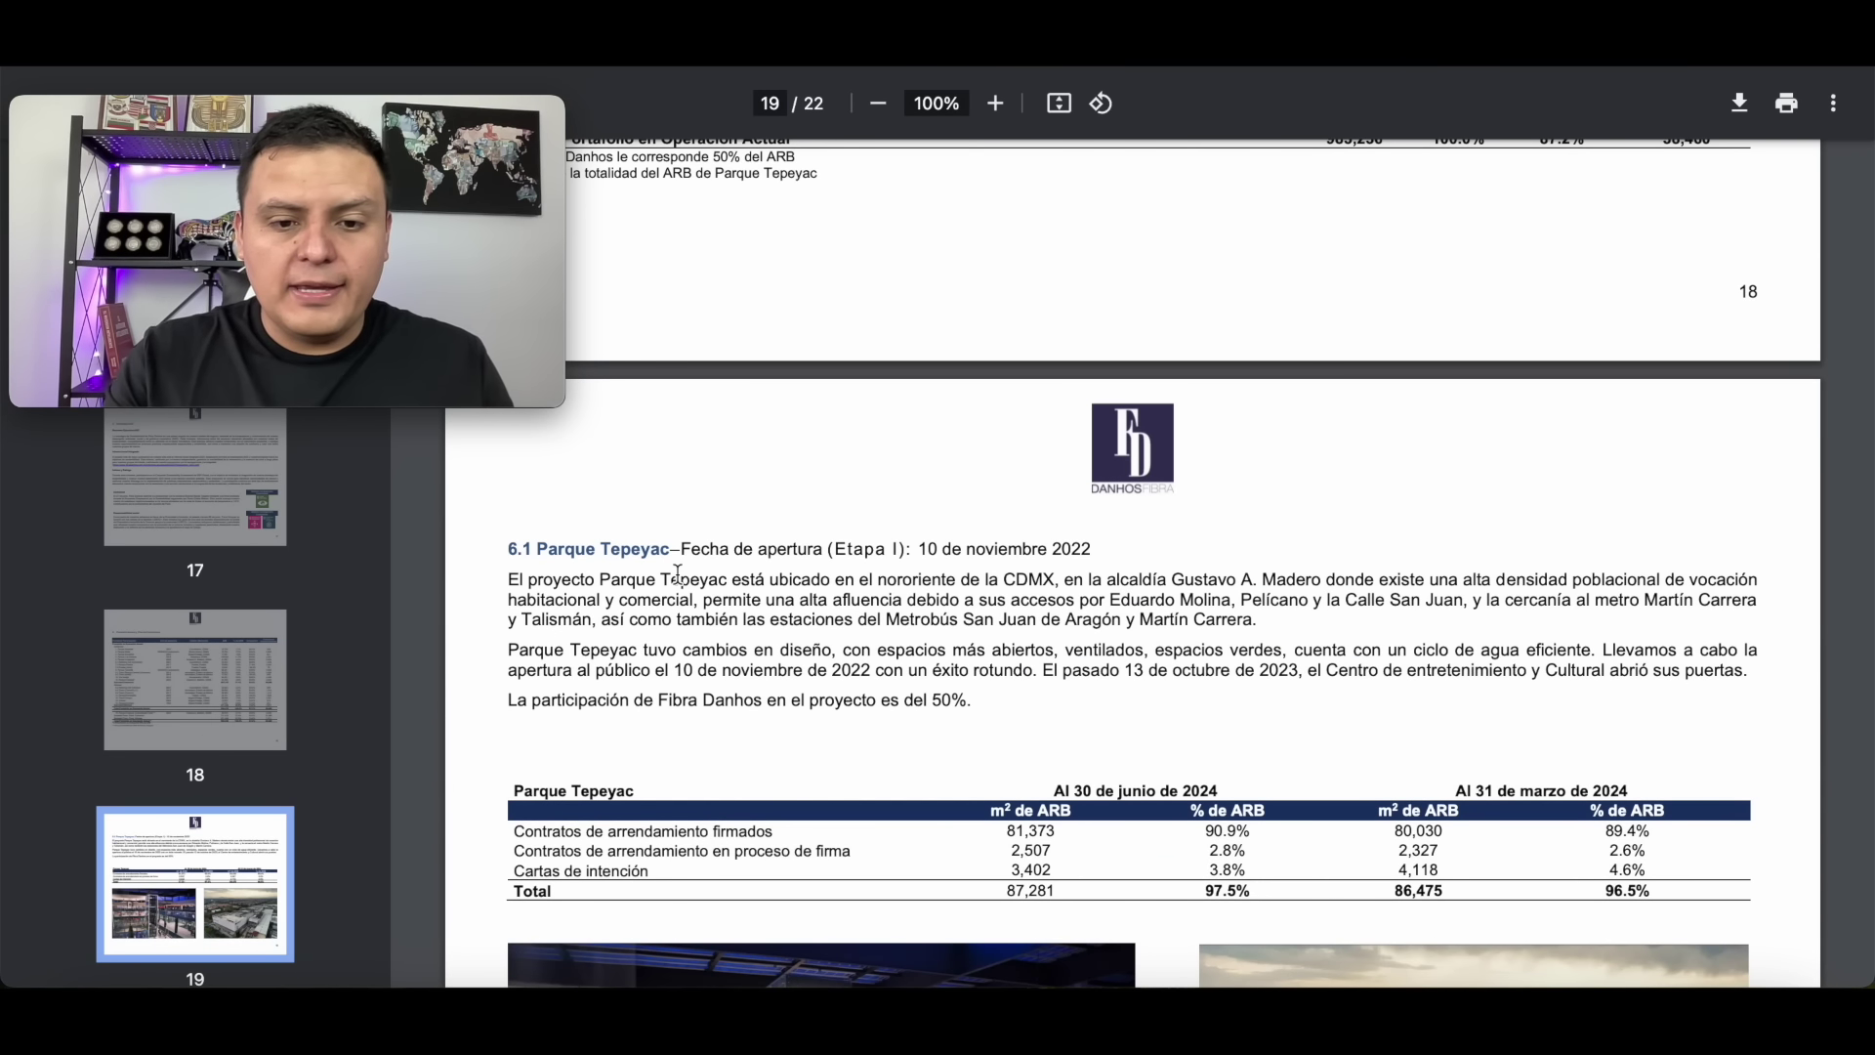
scroll(678, 574, down, 4)
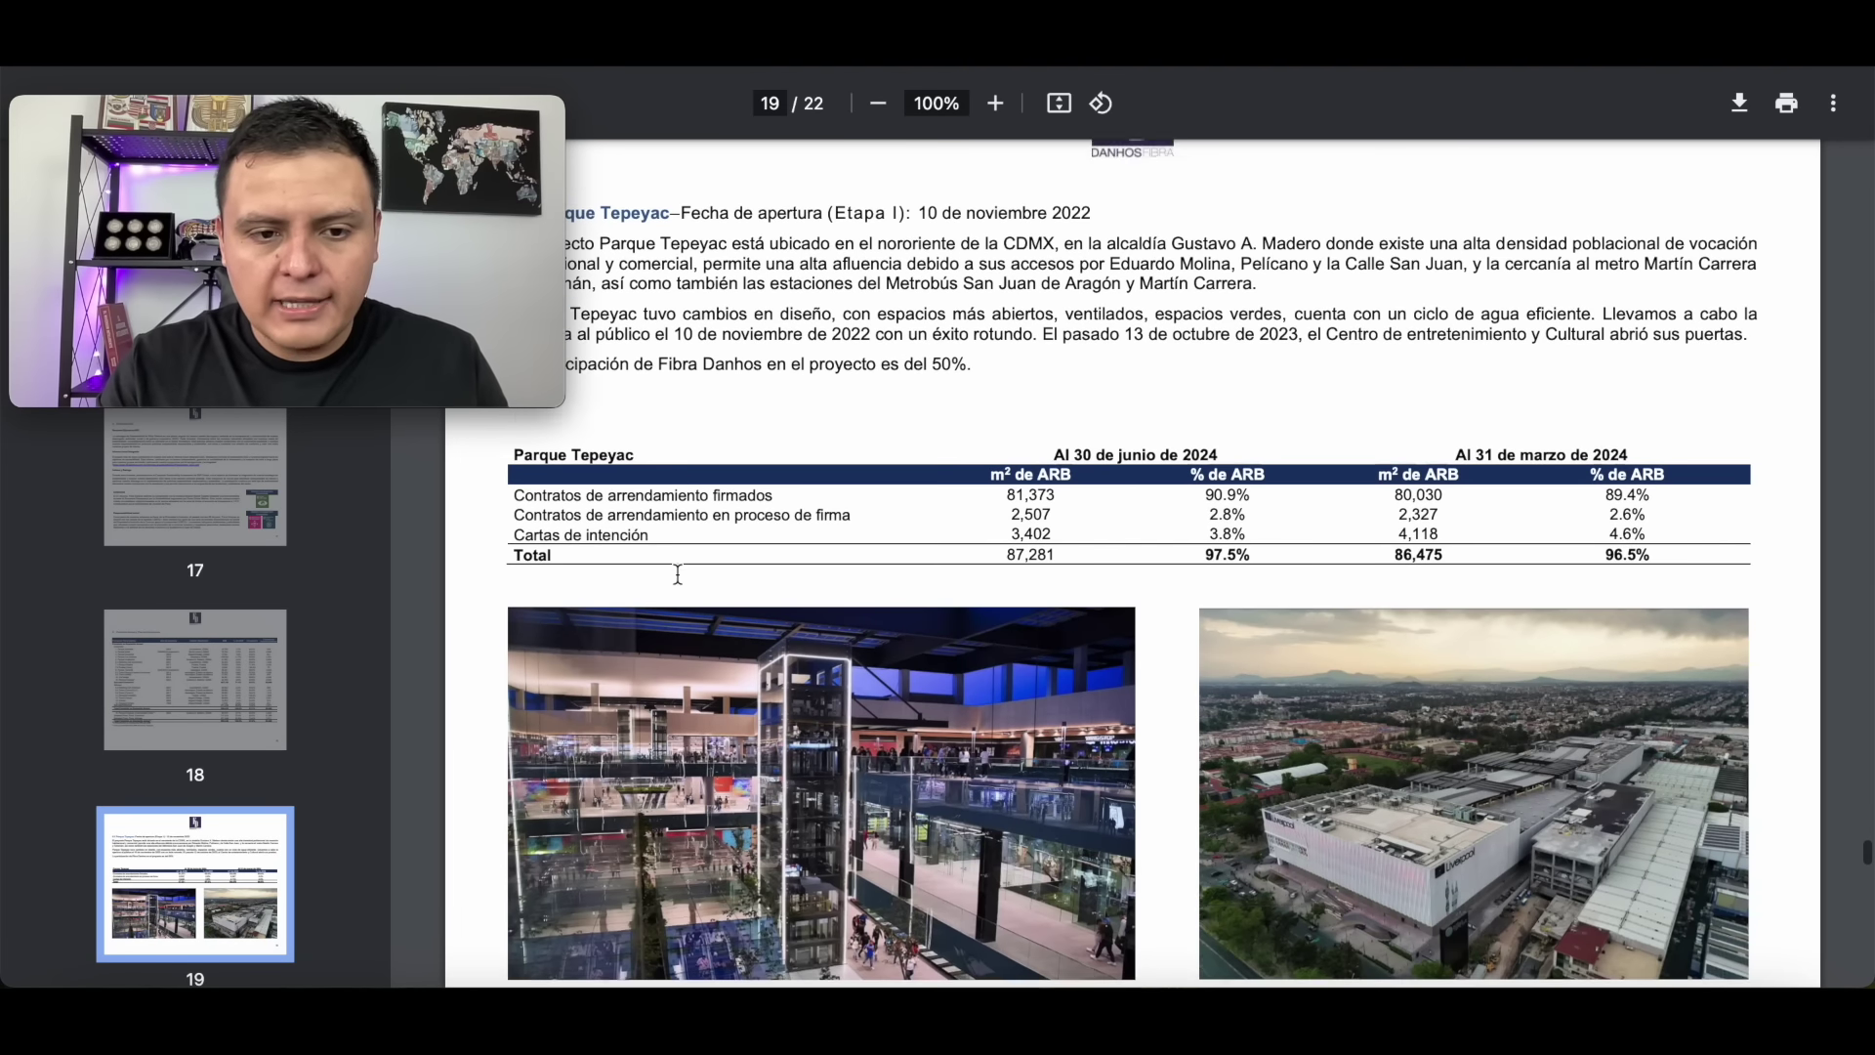
scroll(678, 575, down, 2)
scroll(677, 574, up, 3)
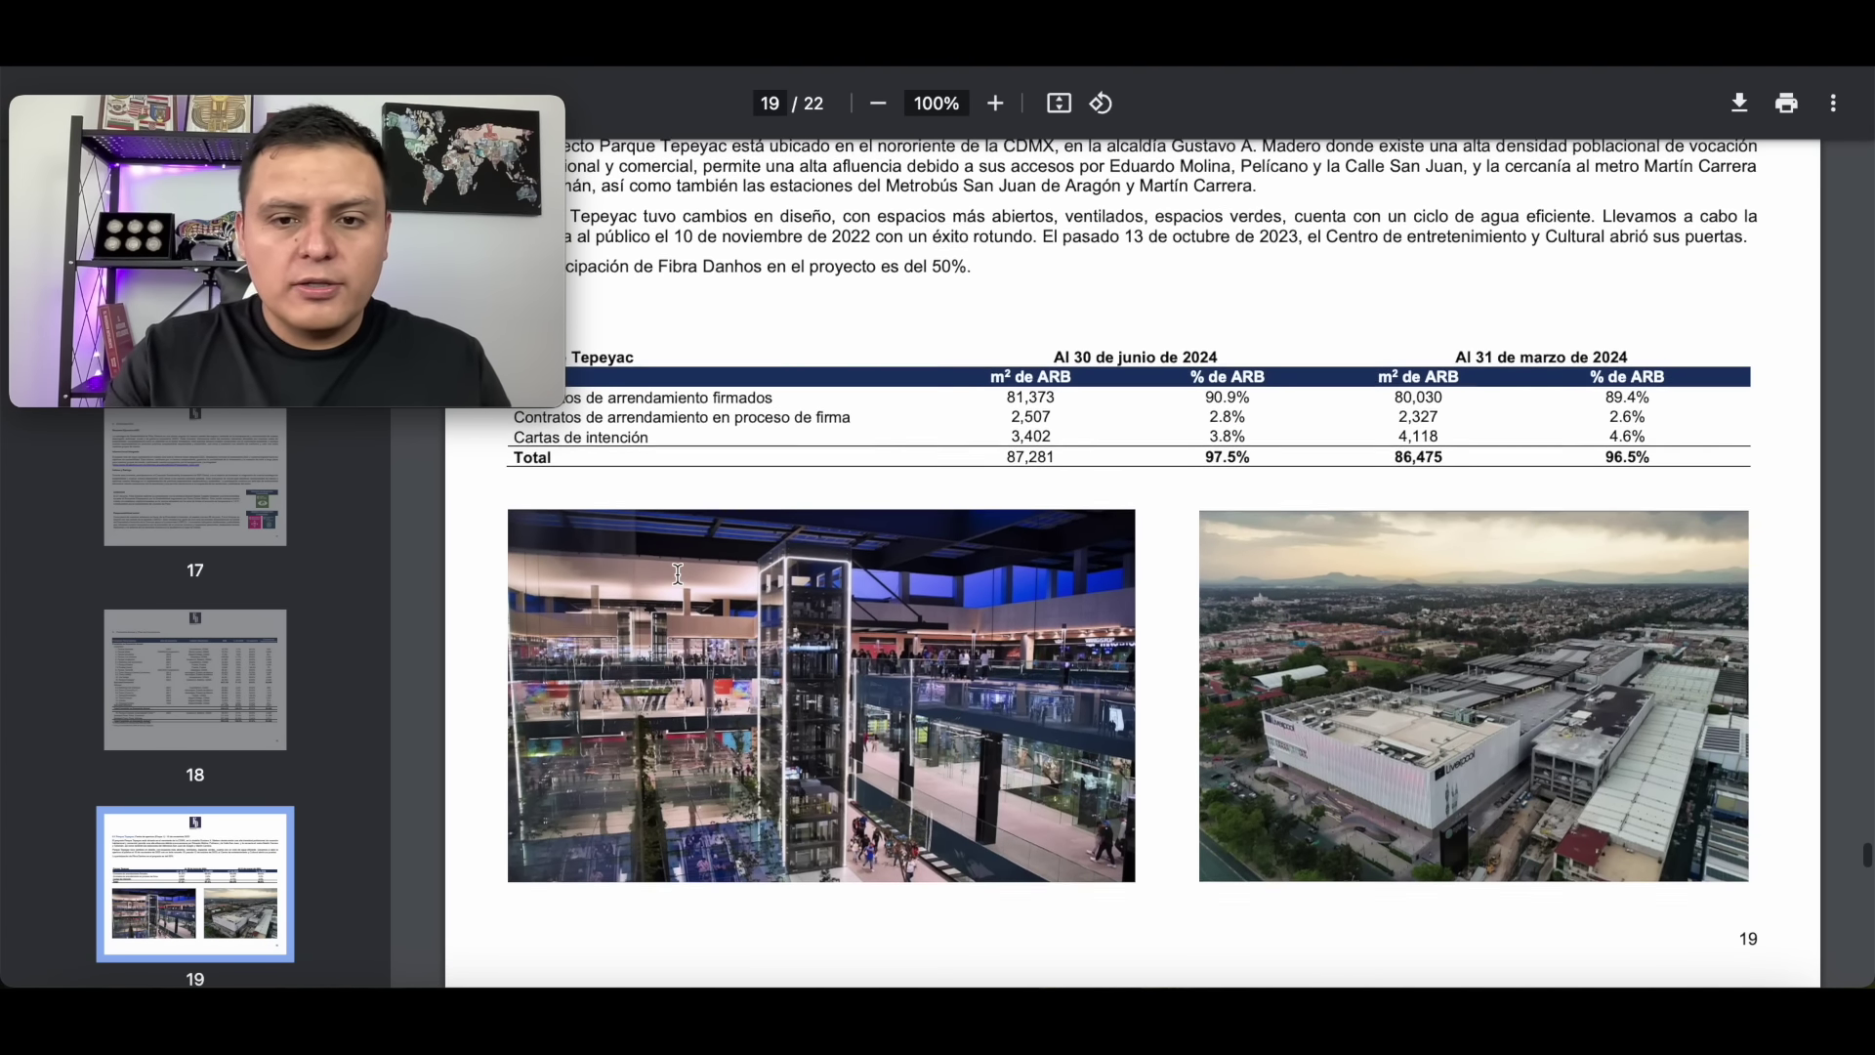
scroll(677, 574, down, 4)
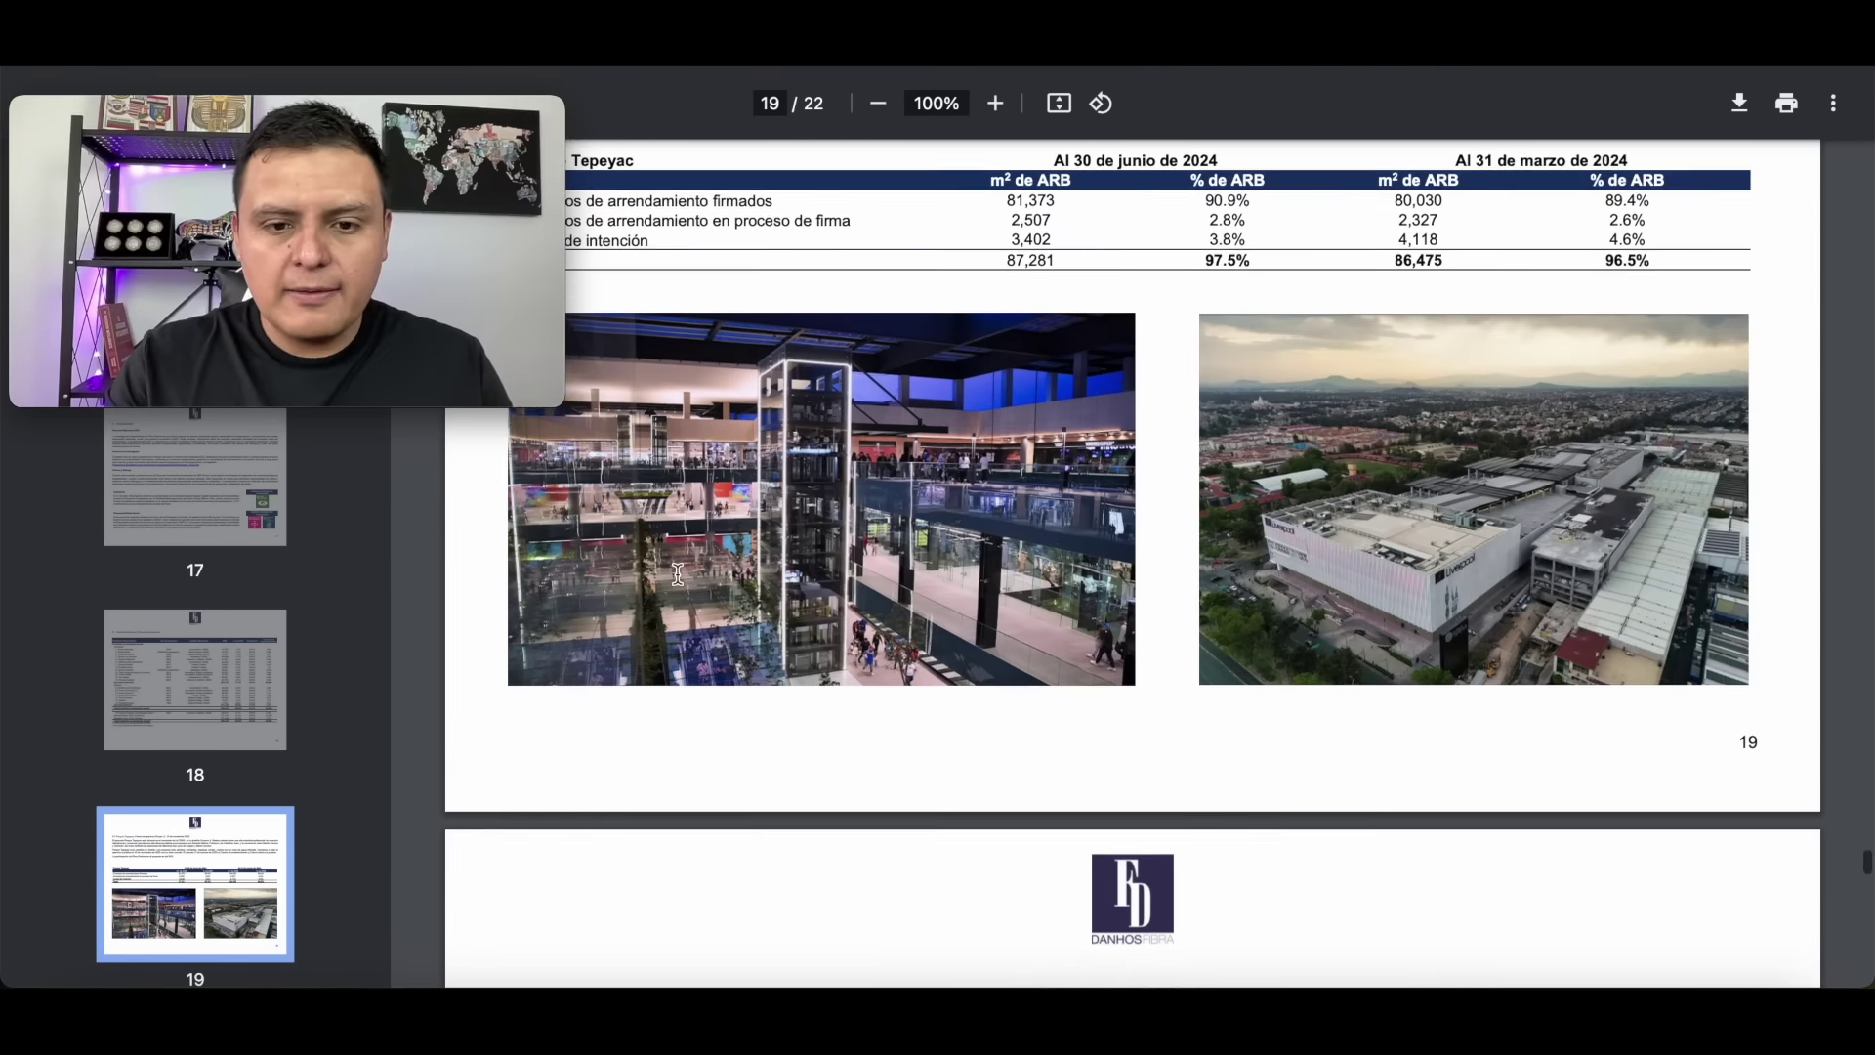
scroll(1519, 653, up, 4)
Review section 6.2 Parque Industrial Danhos Cuautitlán I on page 20 and highlight the two-phase note beside the total rentable area.
scroll(1520, 653, down, 20)
scroll(1520, 652, up, 9)
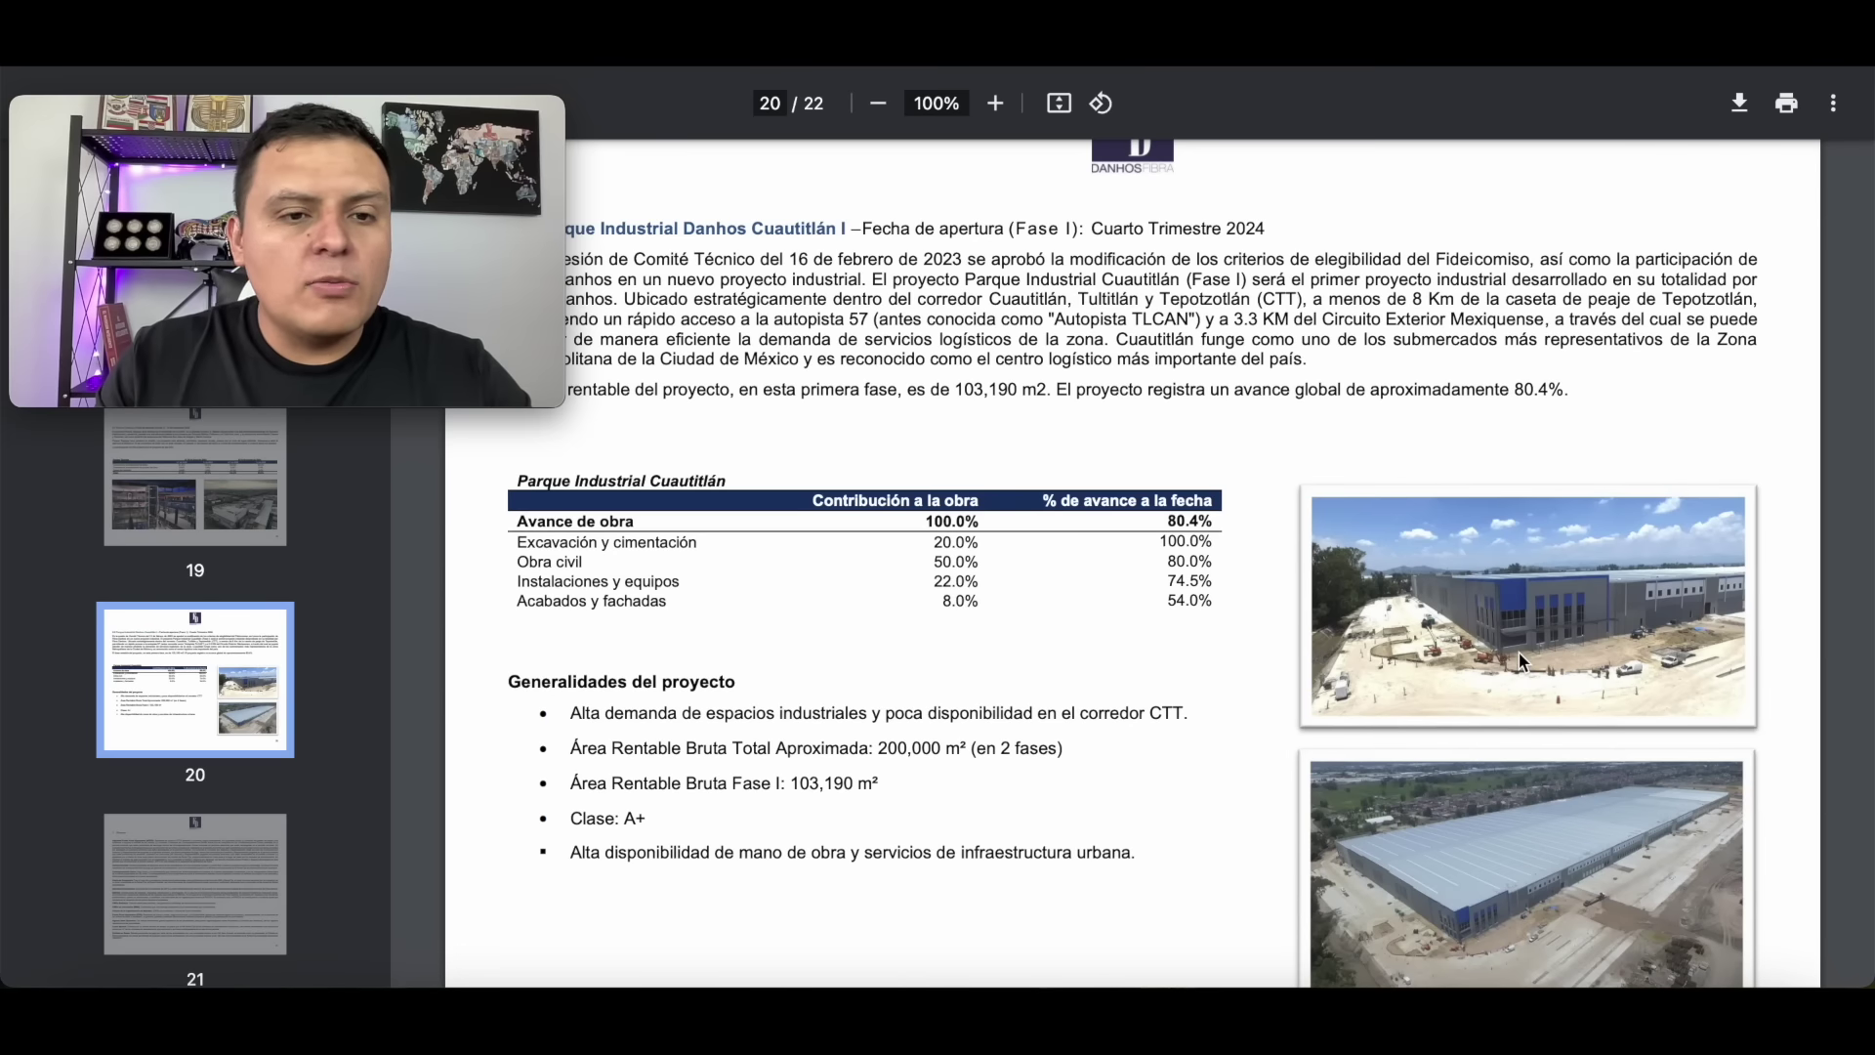
scroll(1519, 660, up, 3)
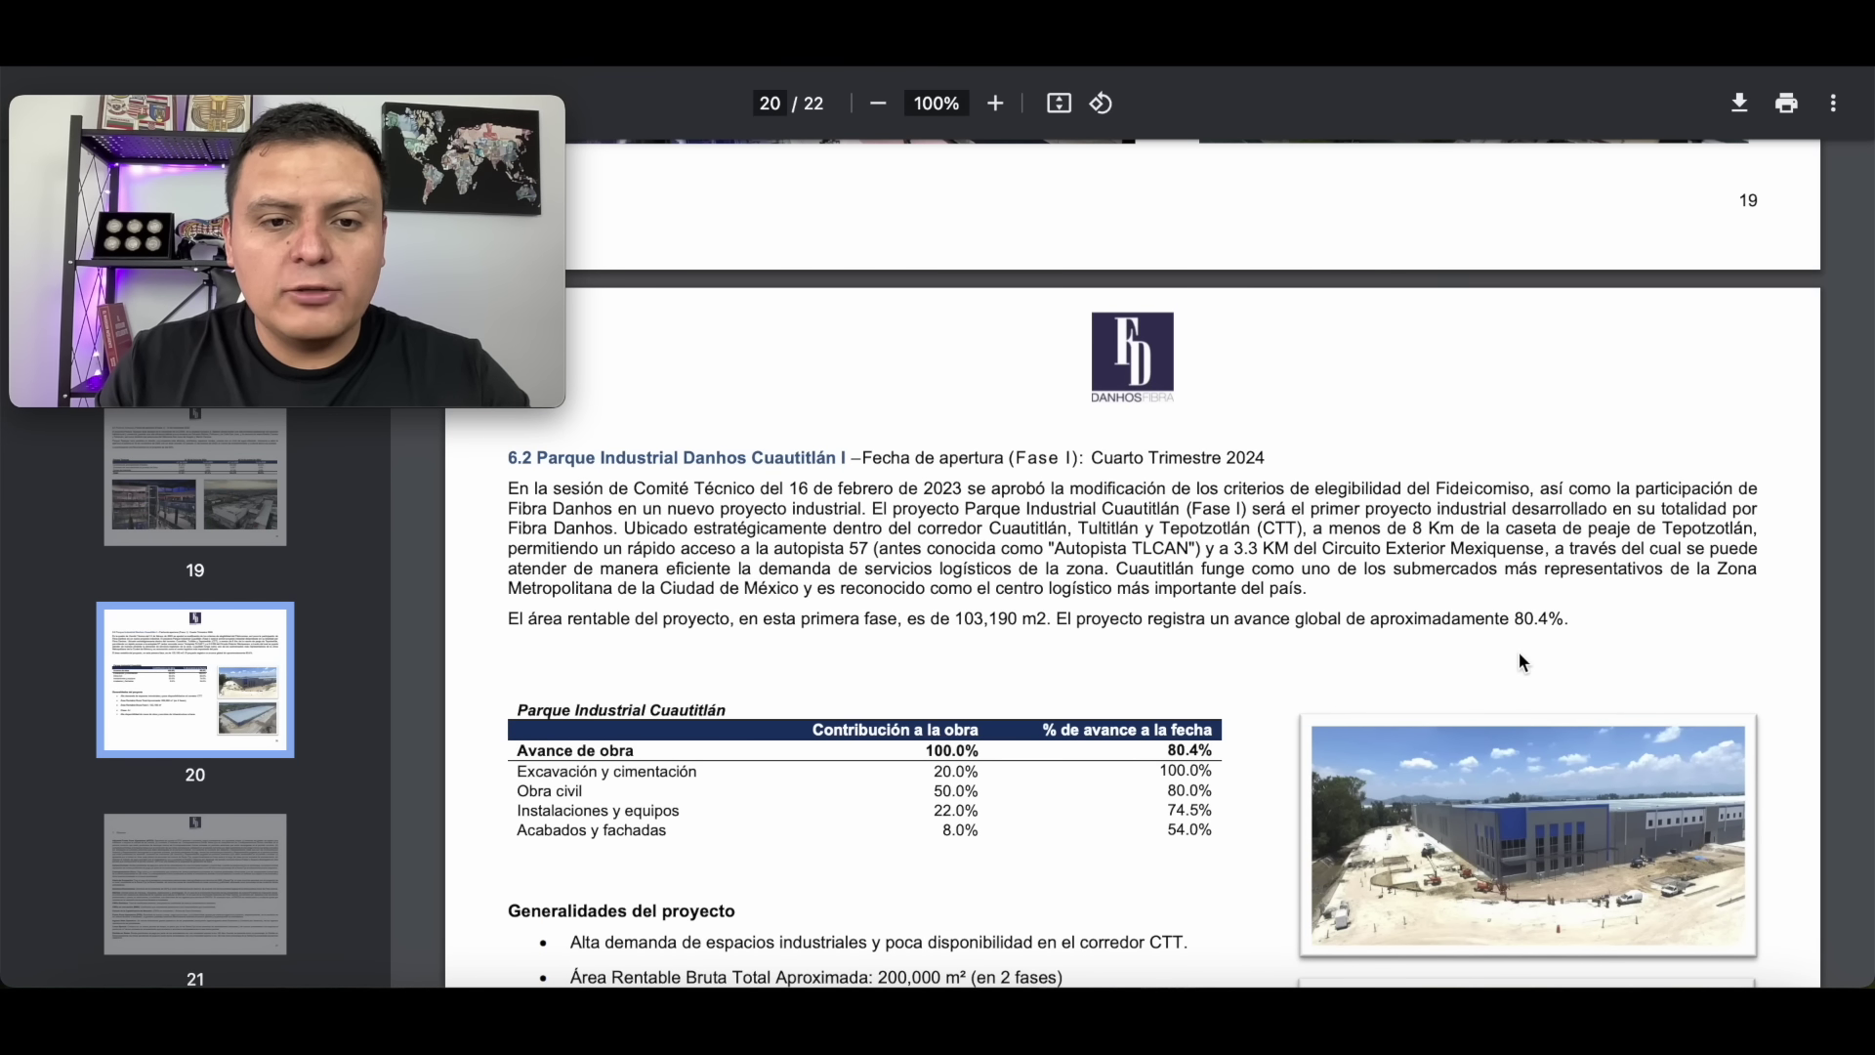
scroll(1520, 654, down, 1)
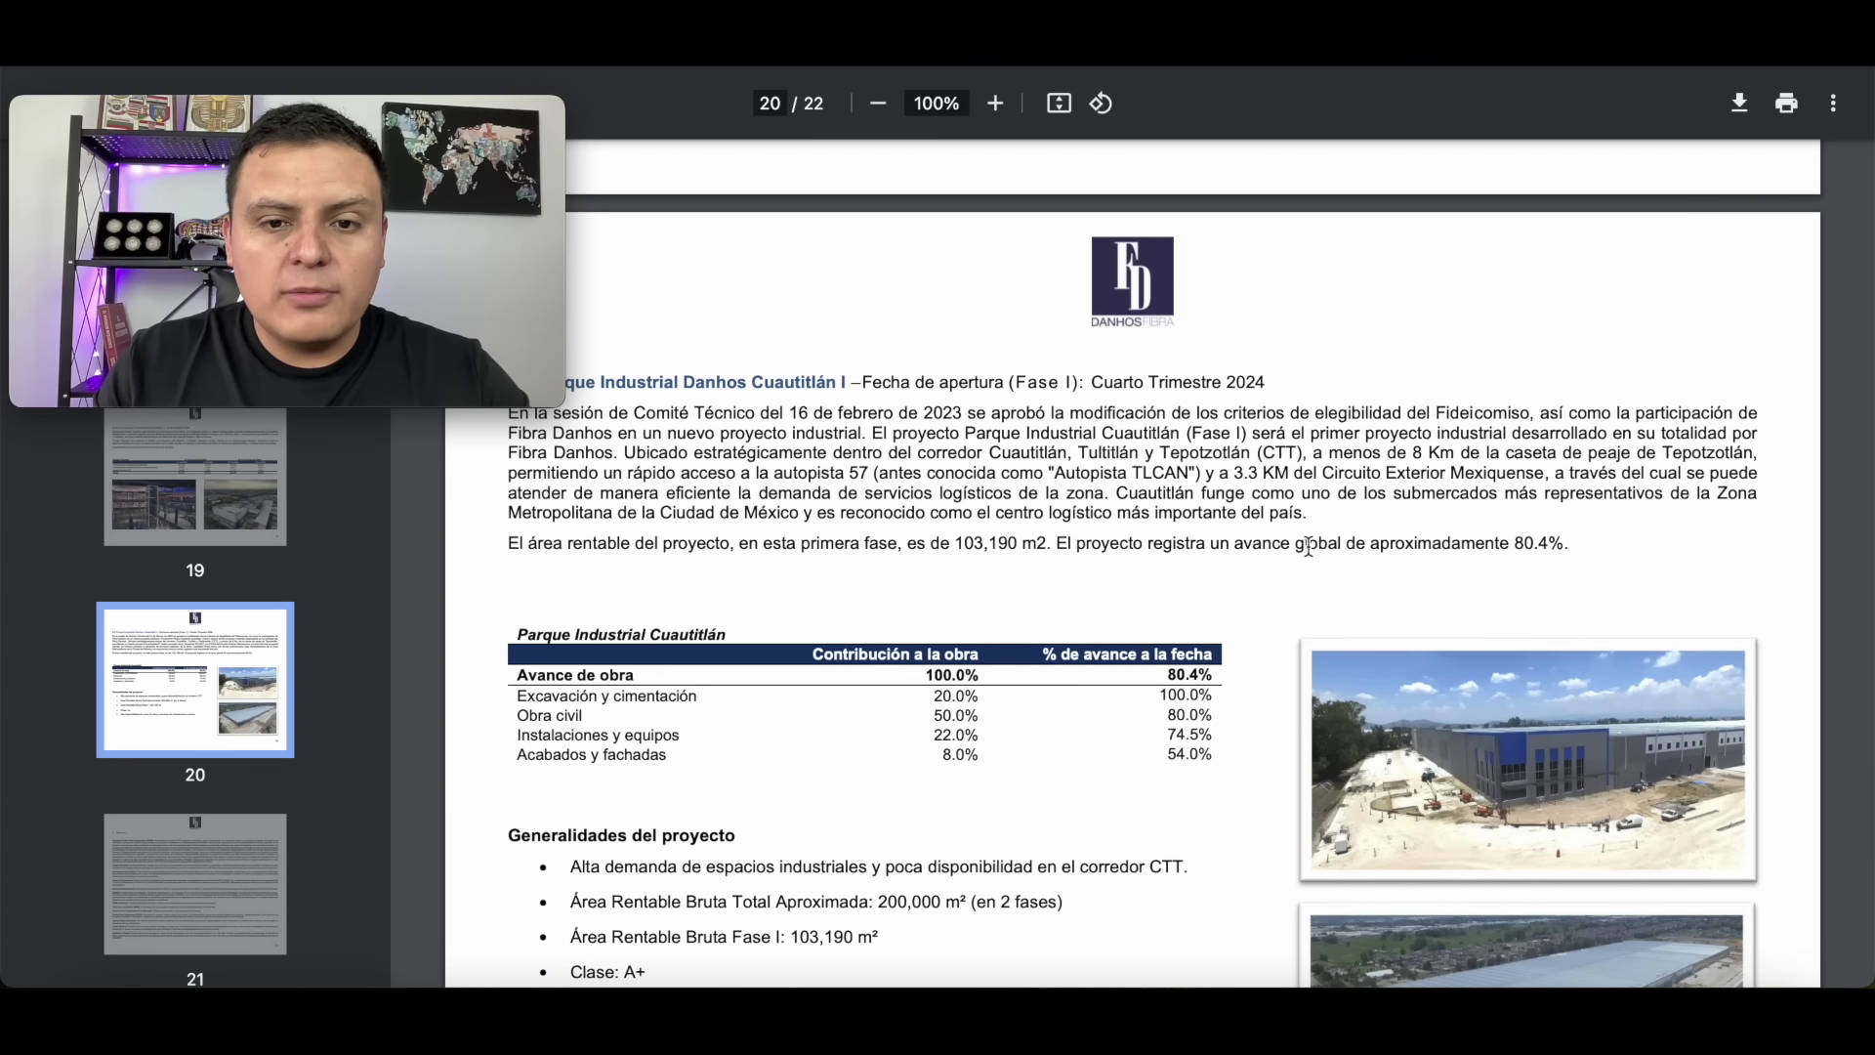
scroll(1392, 652, down, 3)
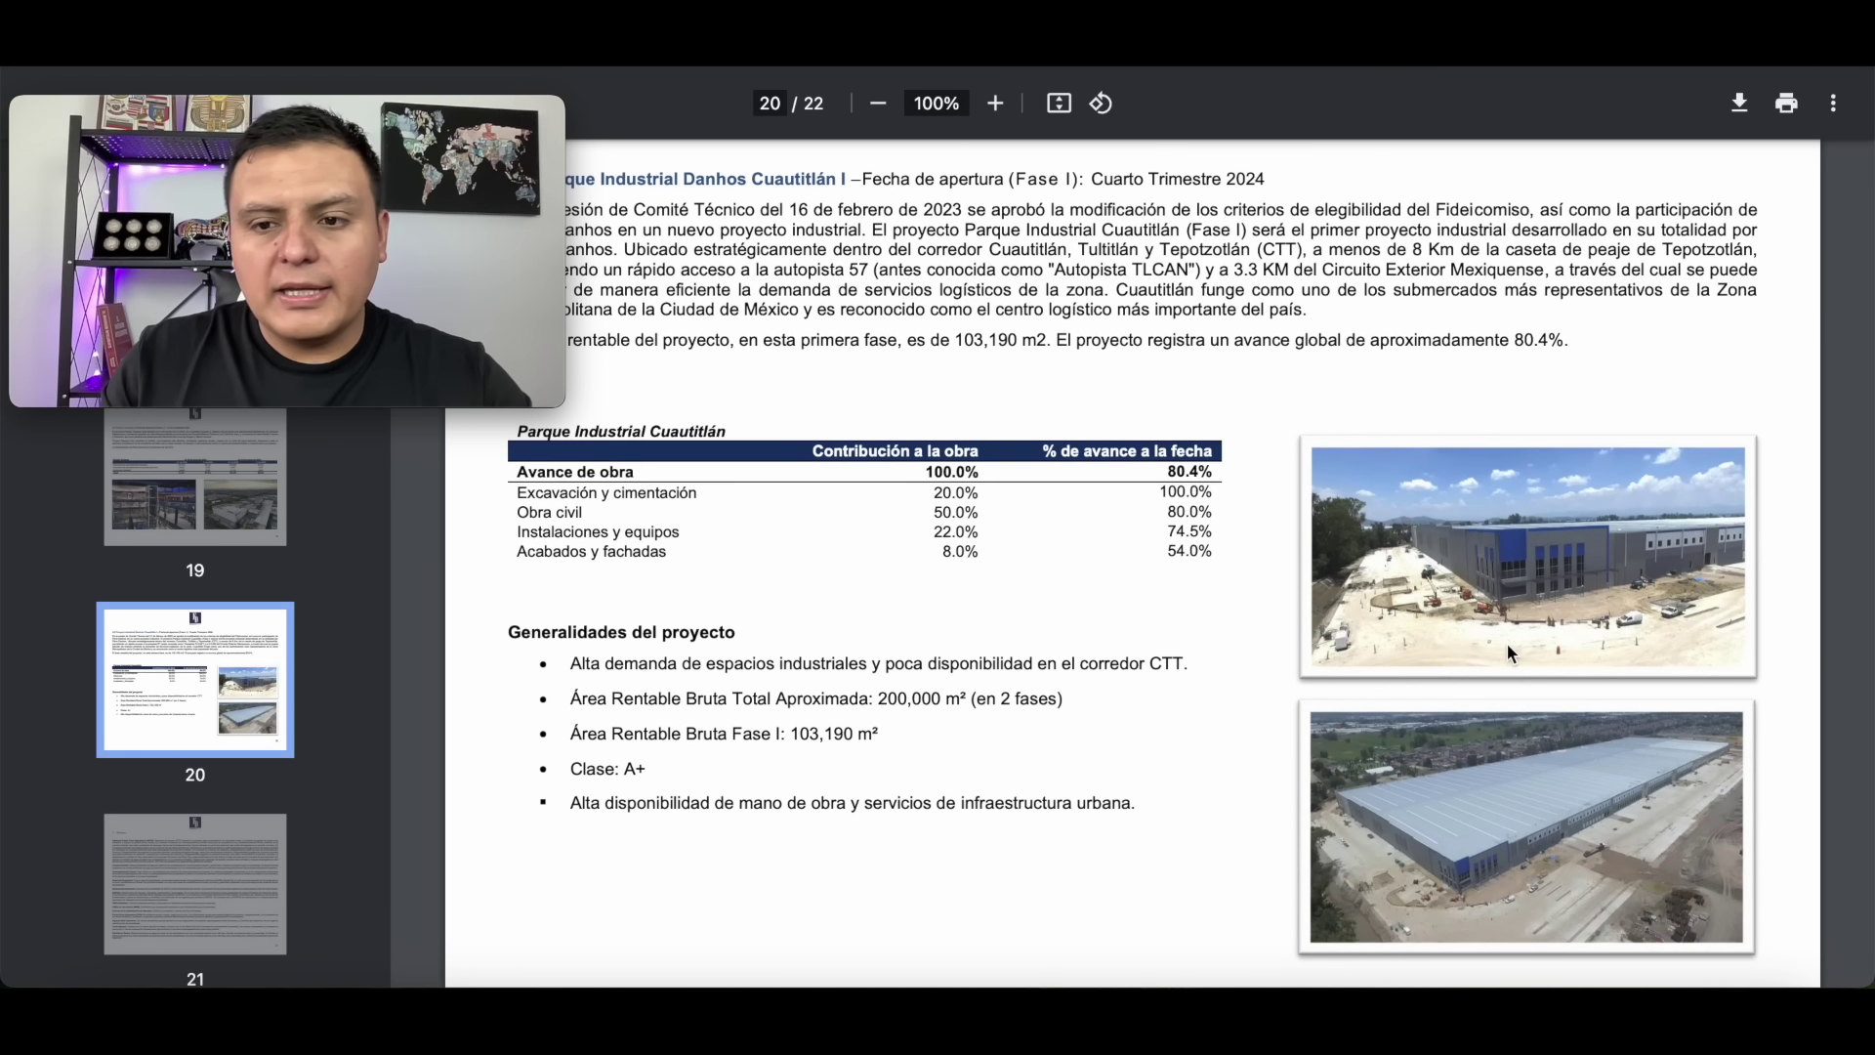
scroll(1511, 653, down, 1)
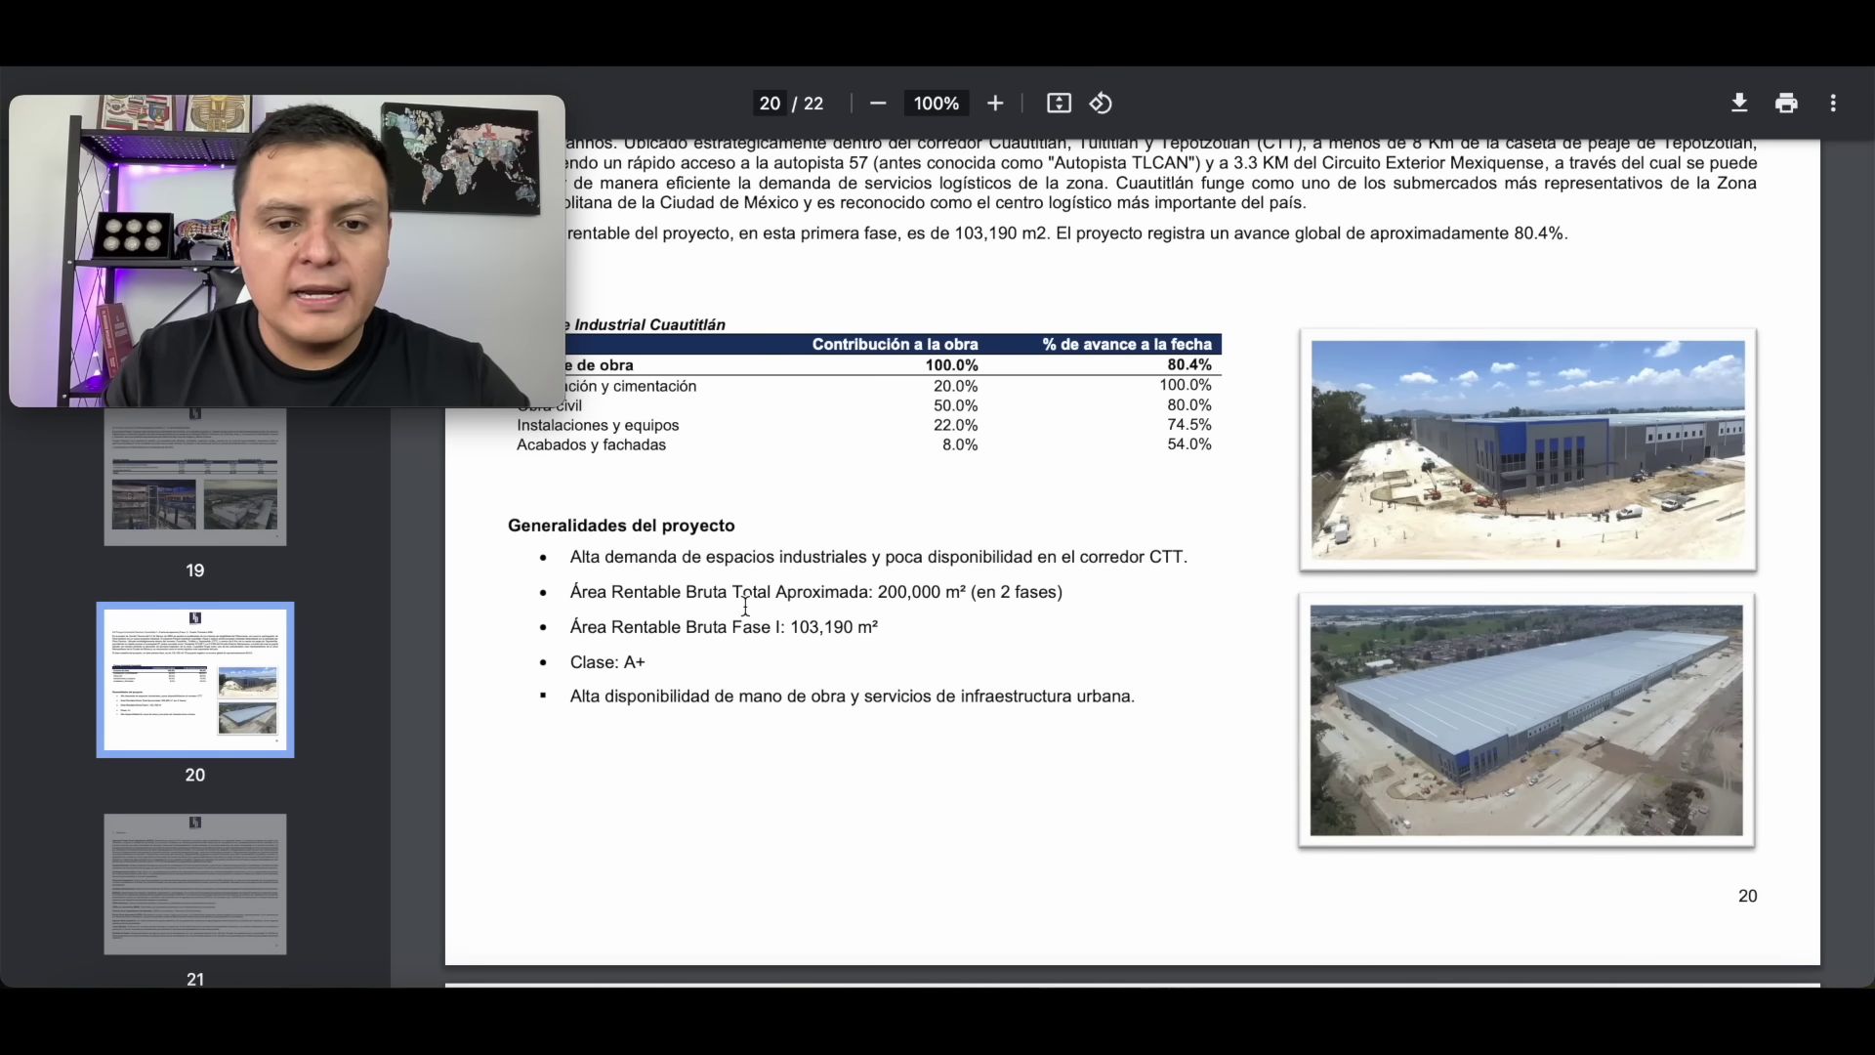
drag(876, 591, 1151, 594)
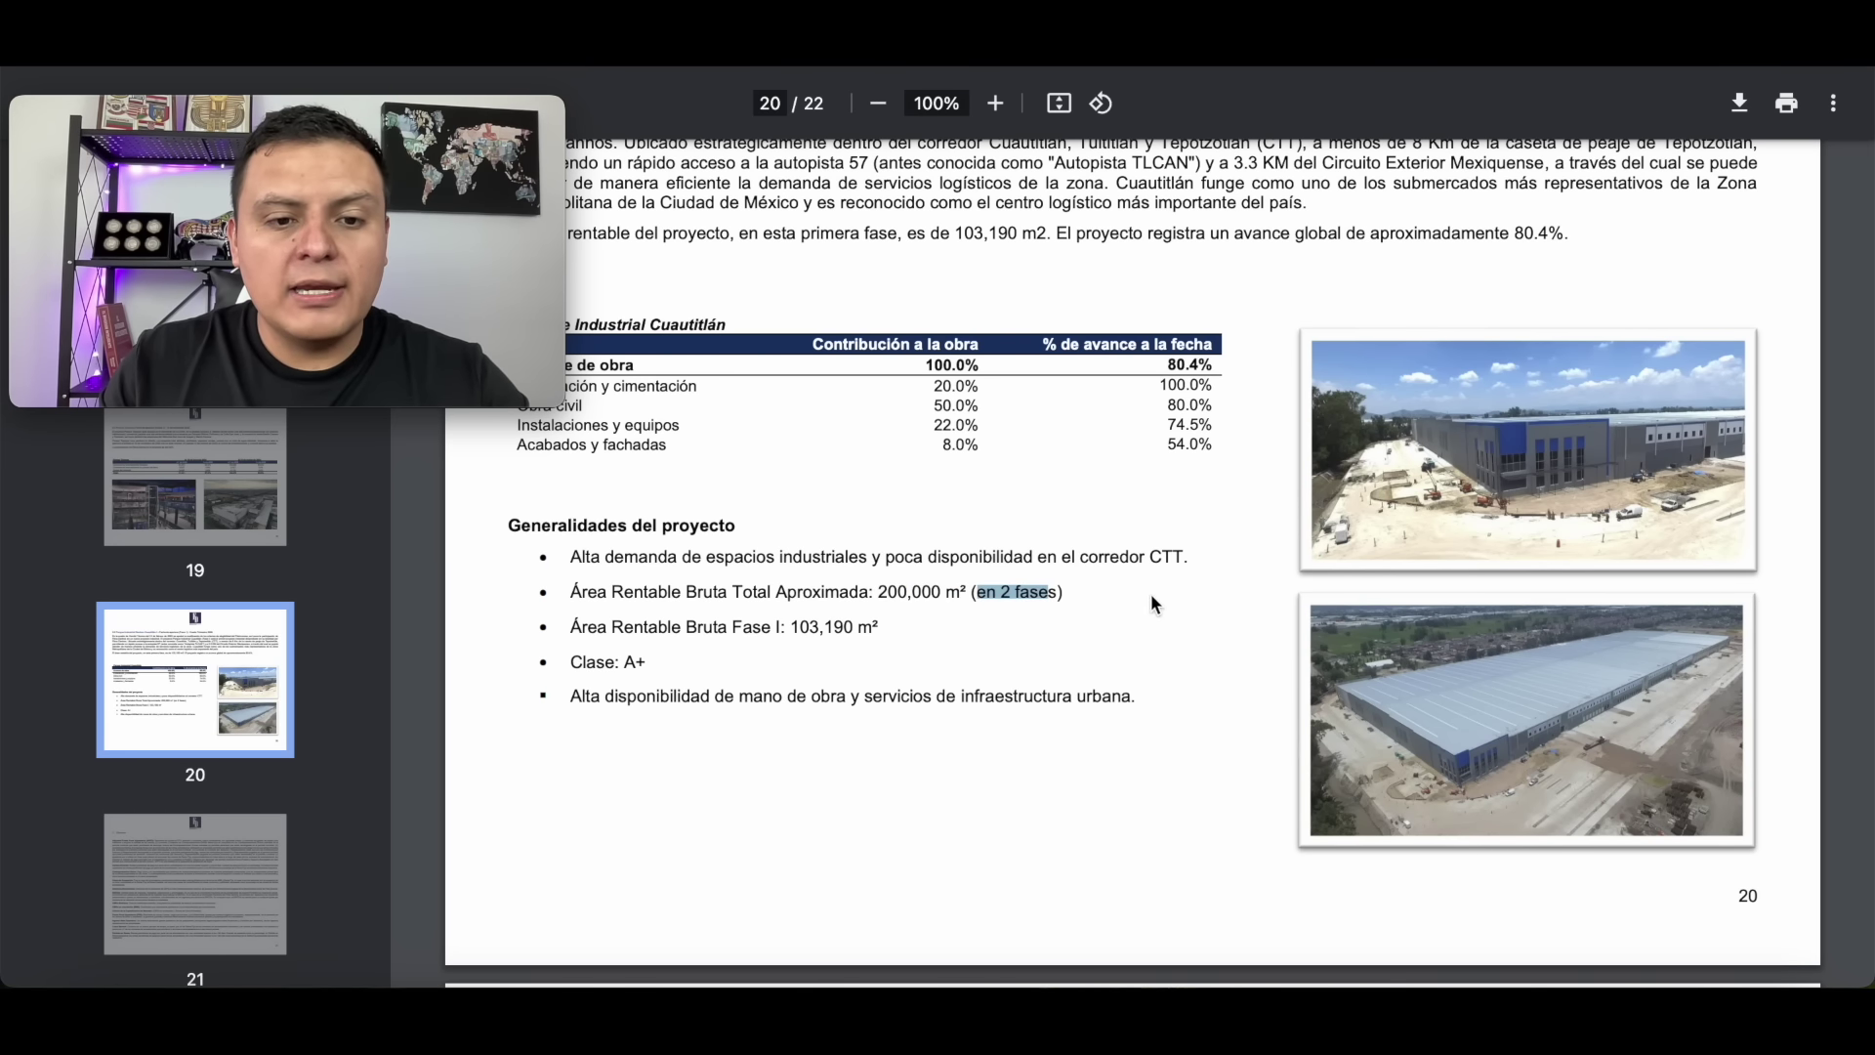
scroll(1109, 746, down, 15)
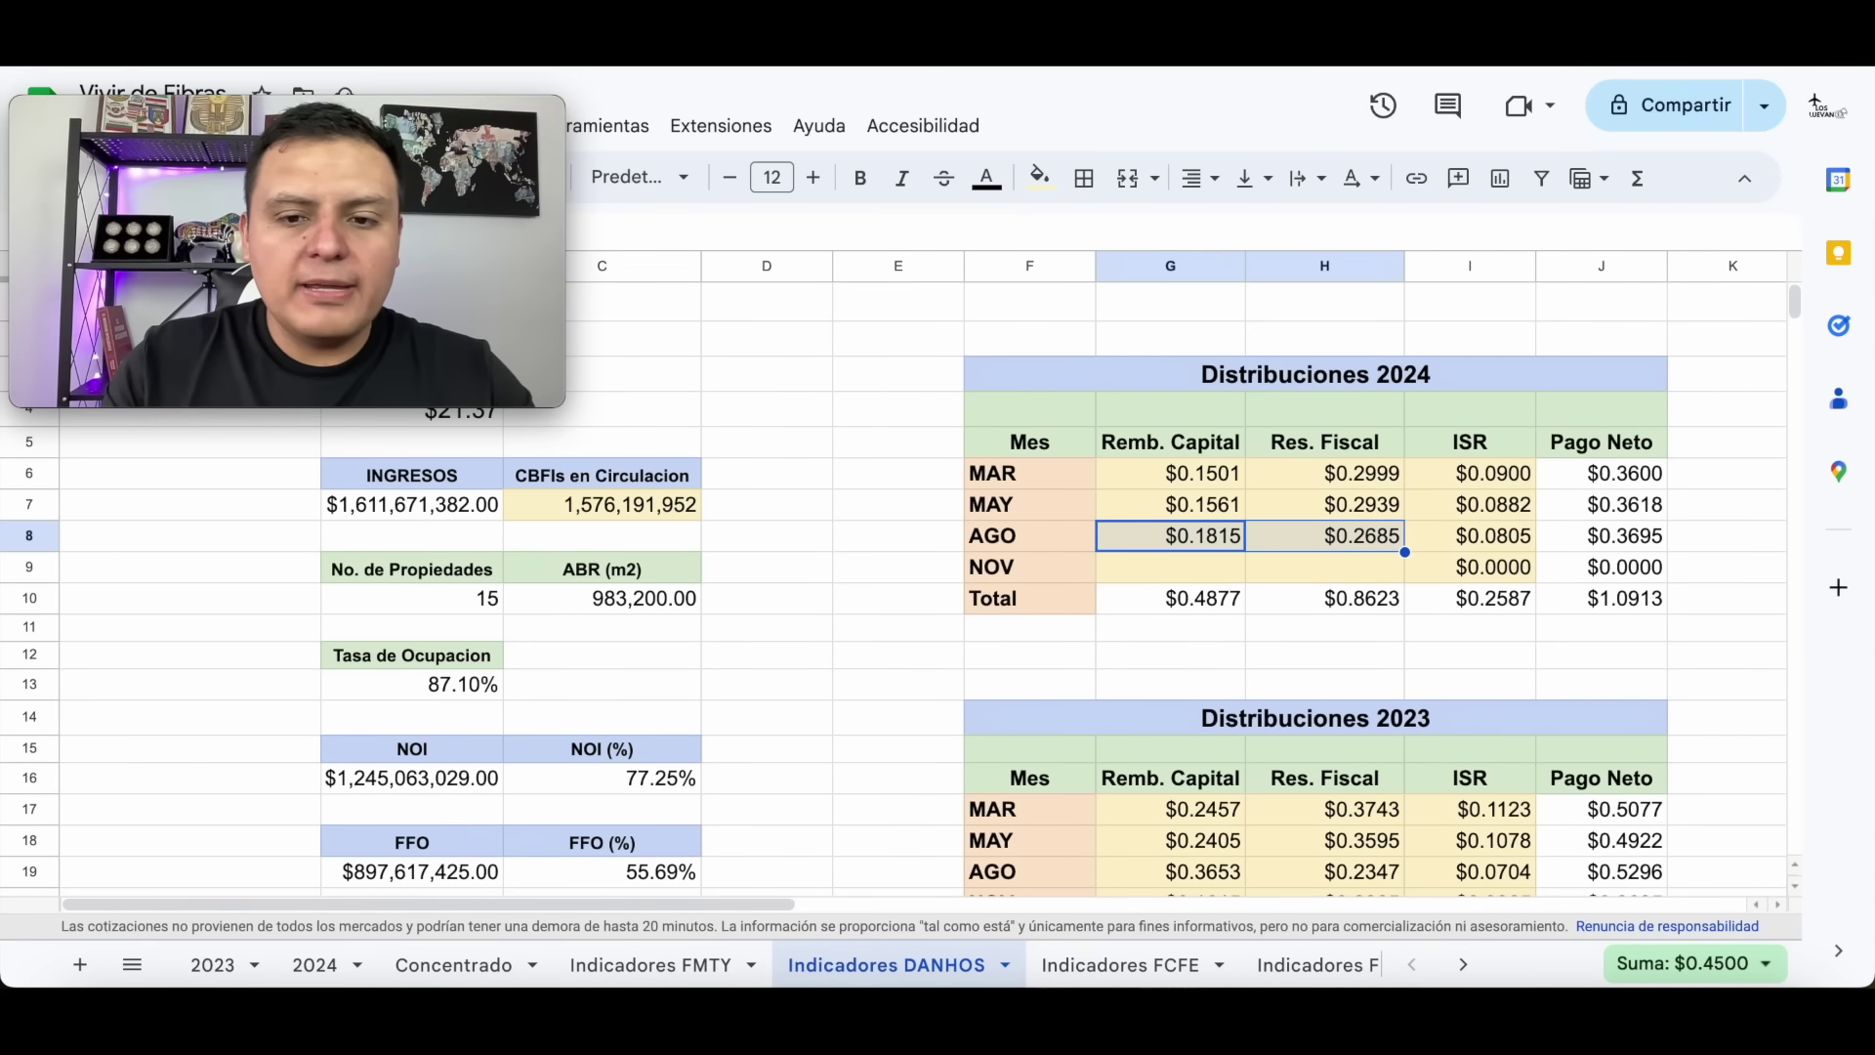
Switch to the Vivir de Fibras spreadsheet's Indicadores DANHOS sheet and inspect the CBFIs en Circulacion and NAV cells.
click(777, 389)
scroll(858, 551, up, 1)
drag(425, 195, 964, 202)
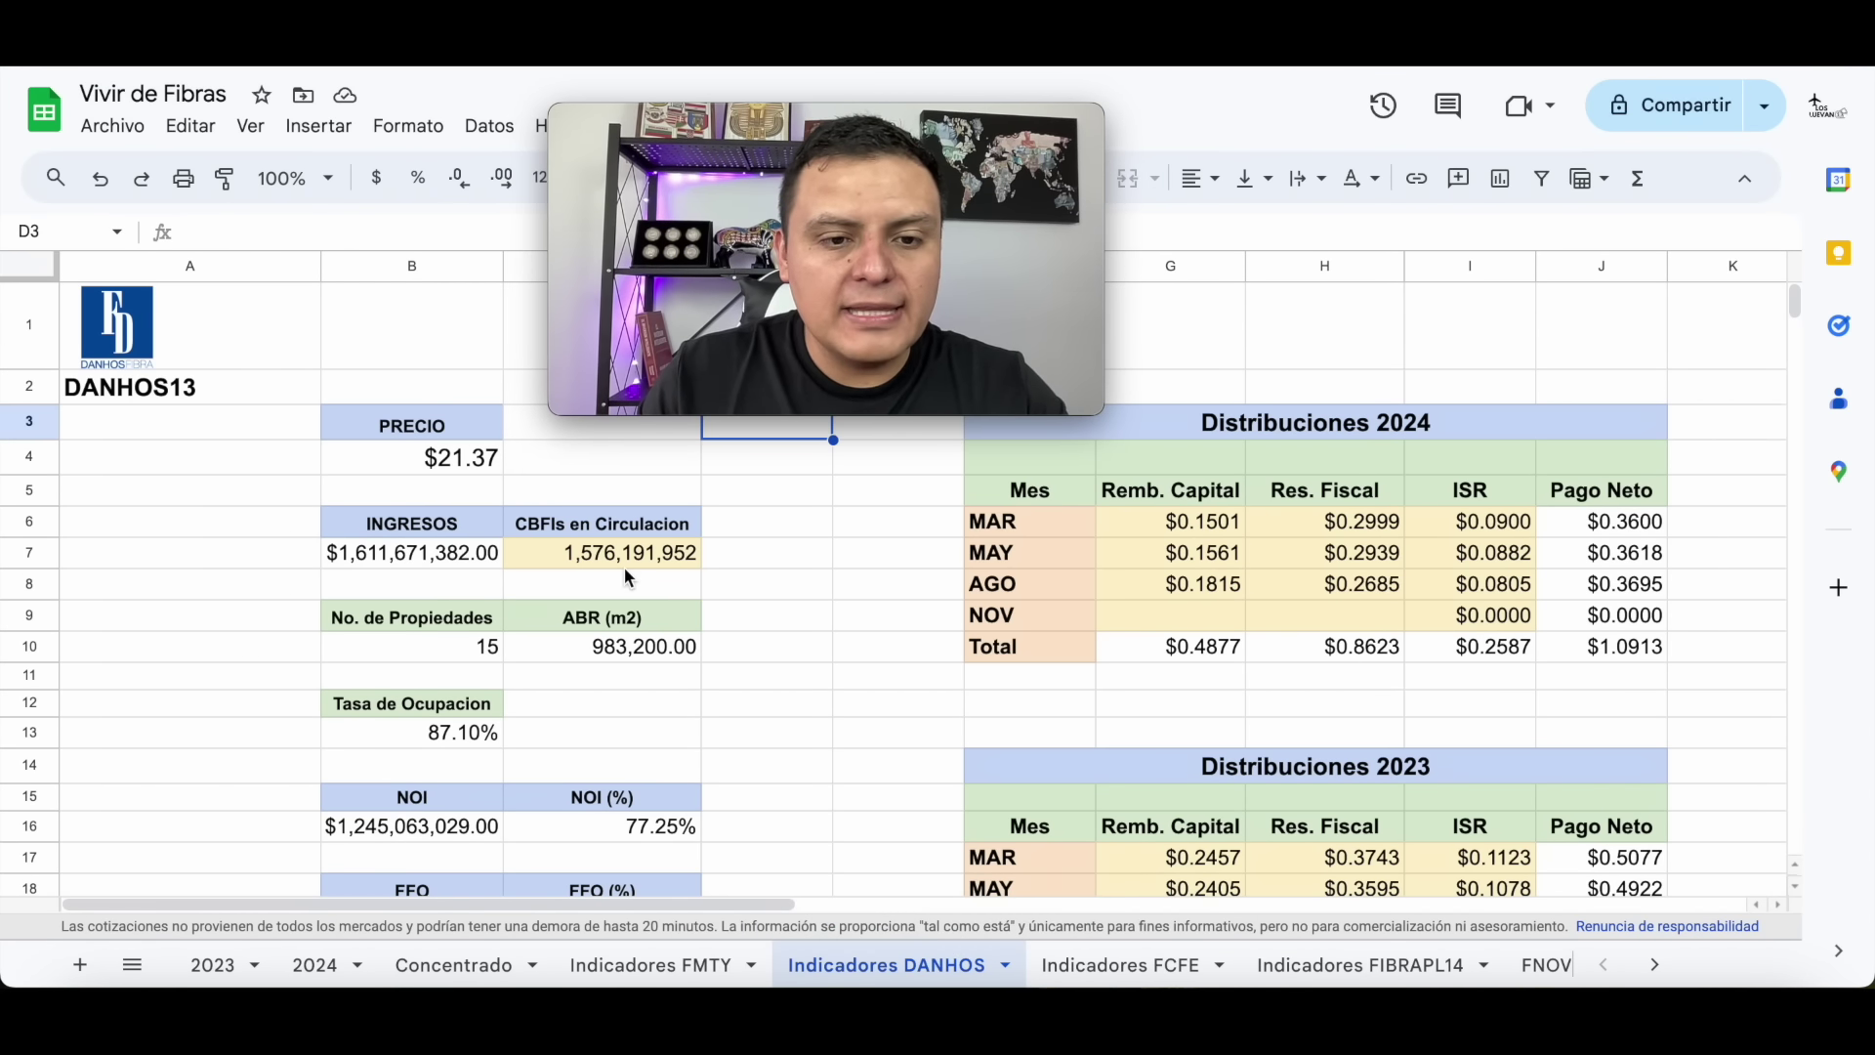
click(592, 562)
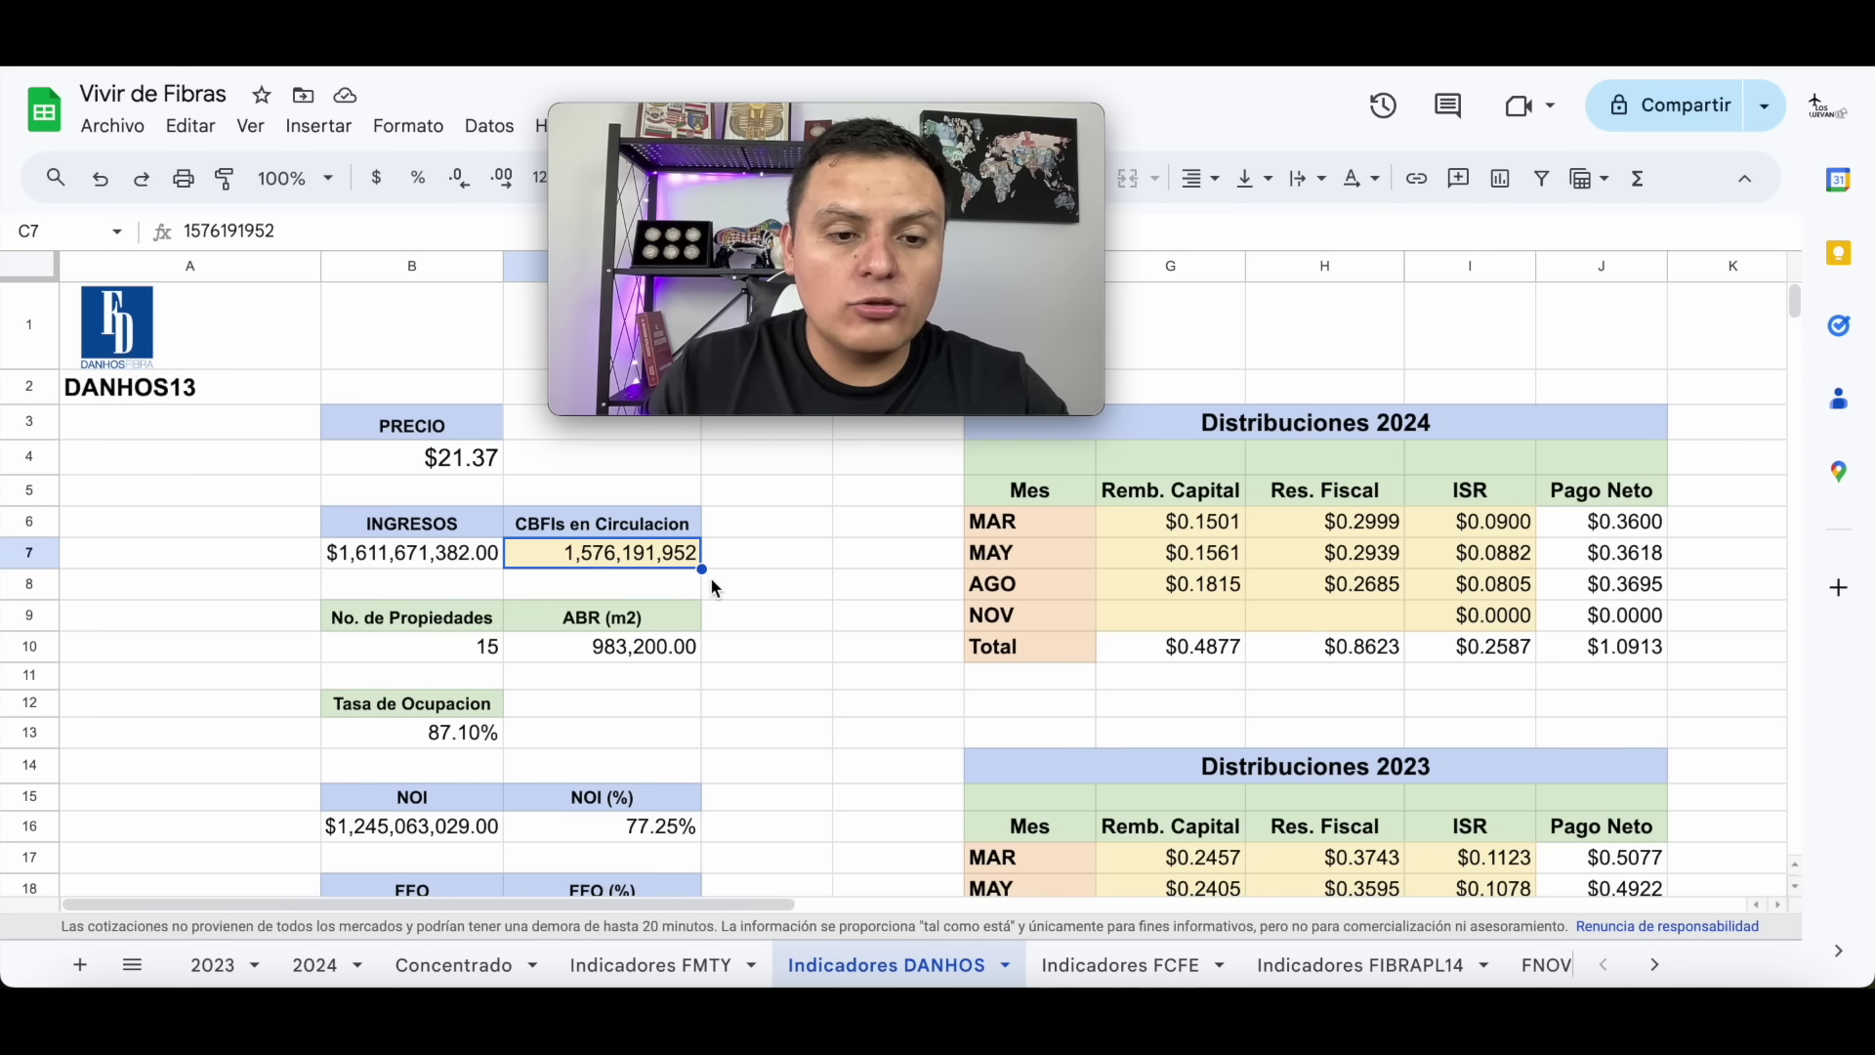
scroll(820, 771, down, 6)
scroll(821, 771, up, 3)
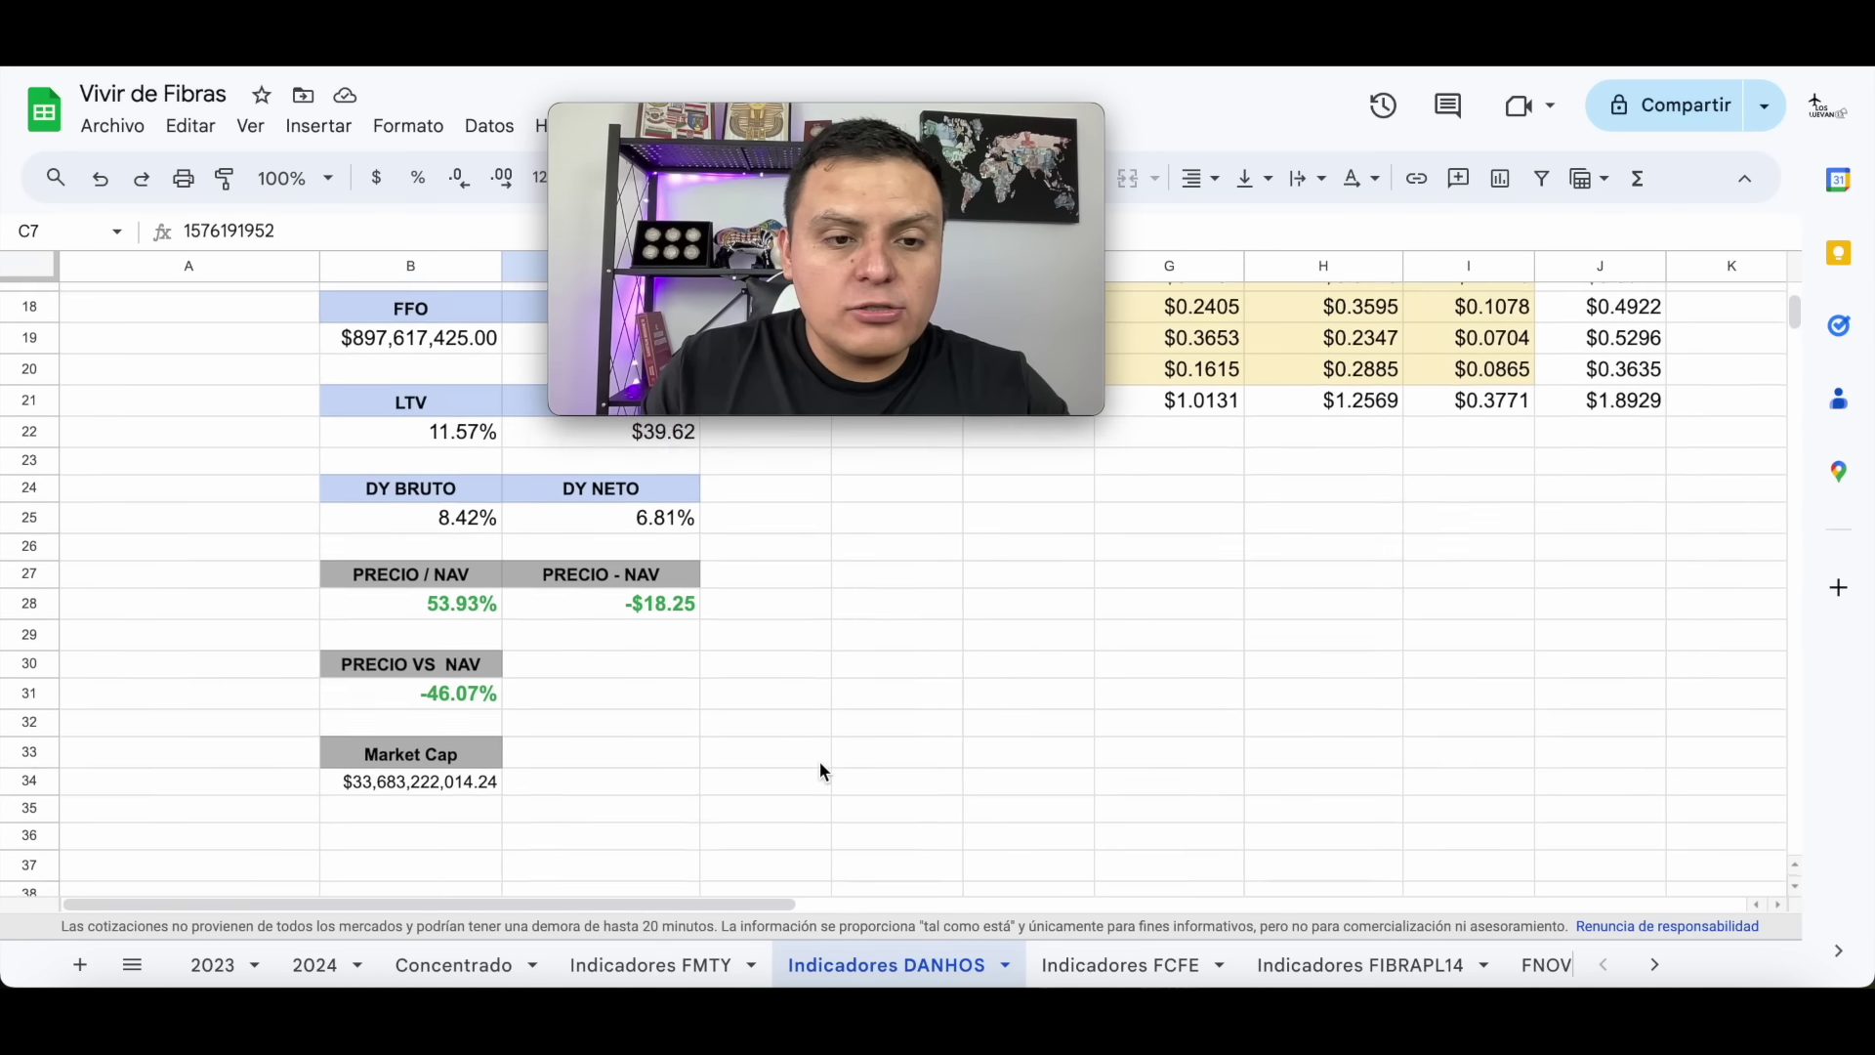
click(589, 602)
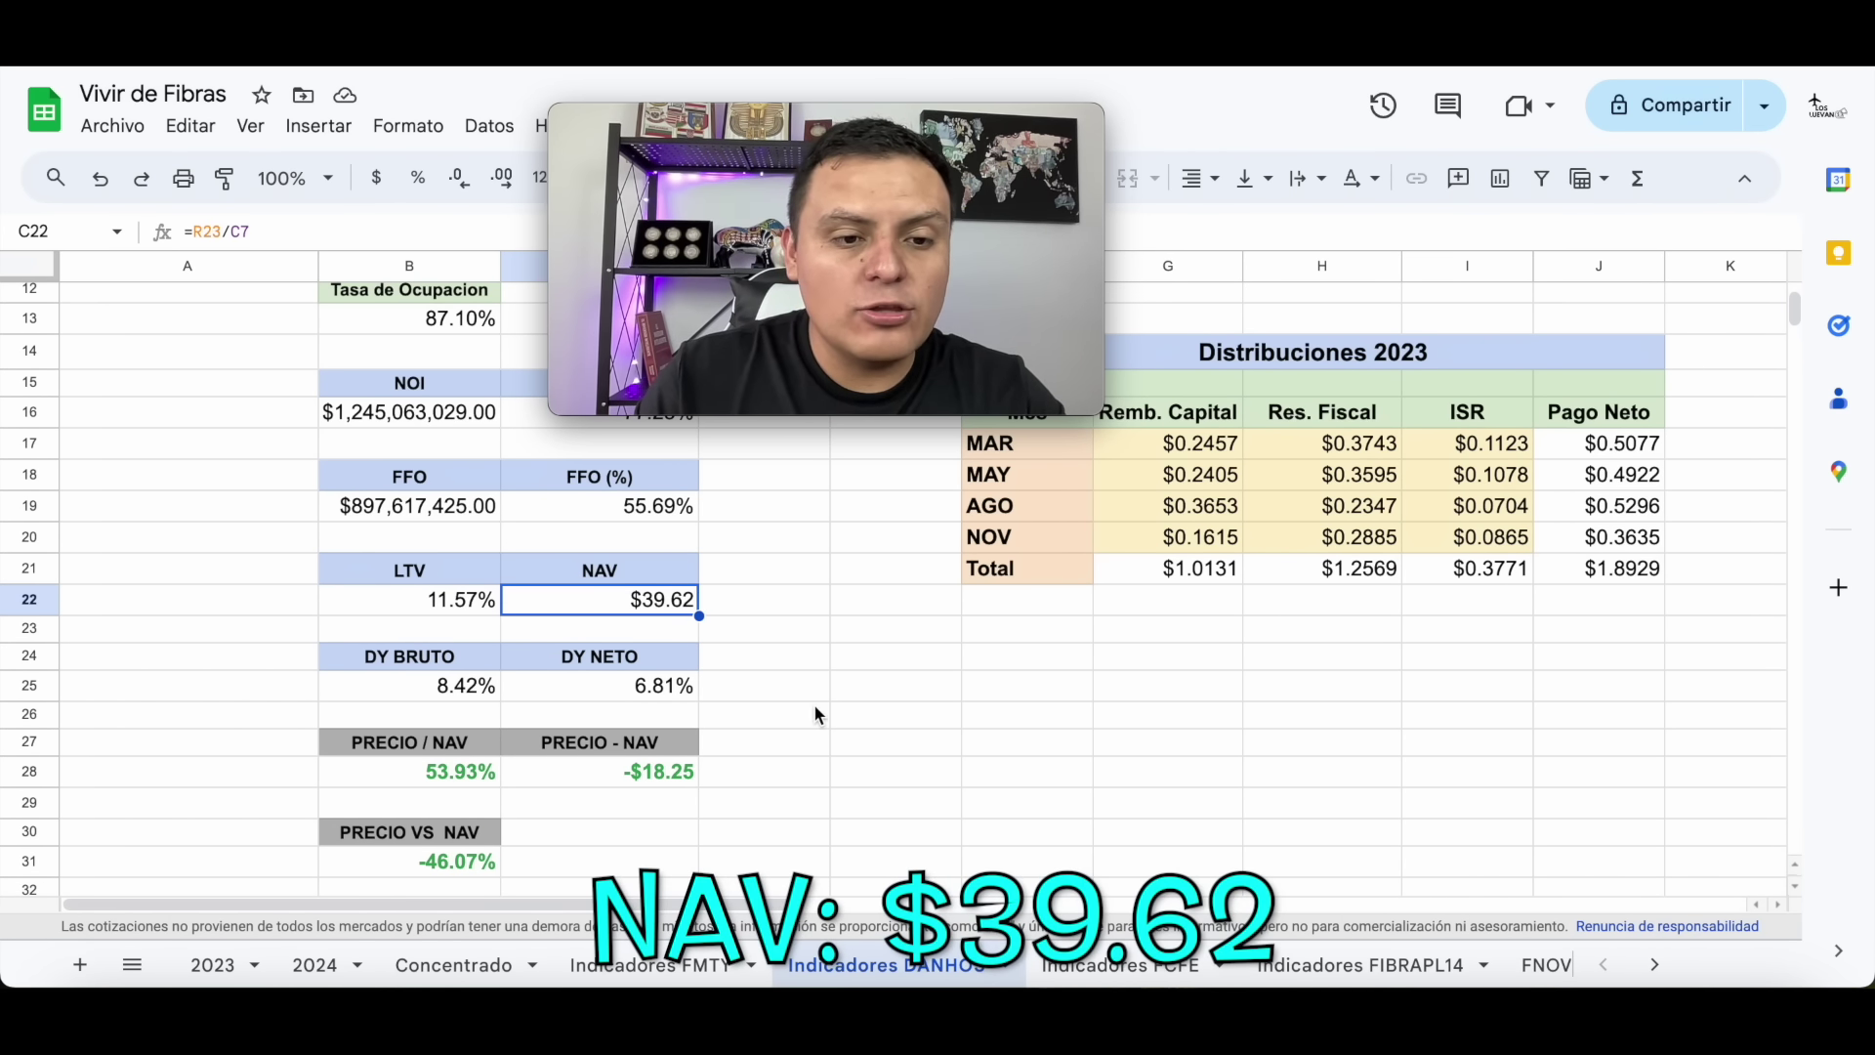
Inspect the LTV, NOI (%) and FFO (%) cells on the Indicadores DANHOS sheet.
scroll(812, 703, up, 3)
click(389, 812)
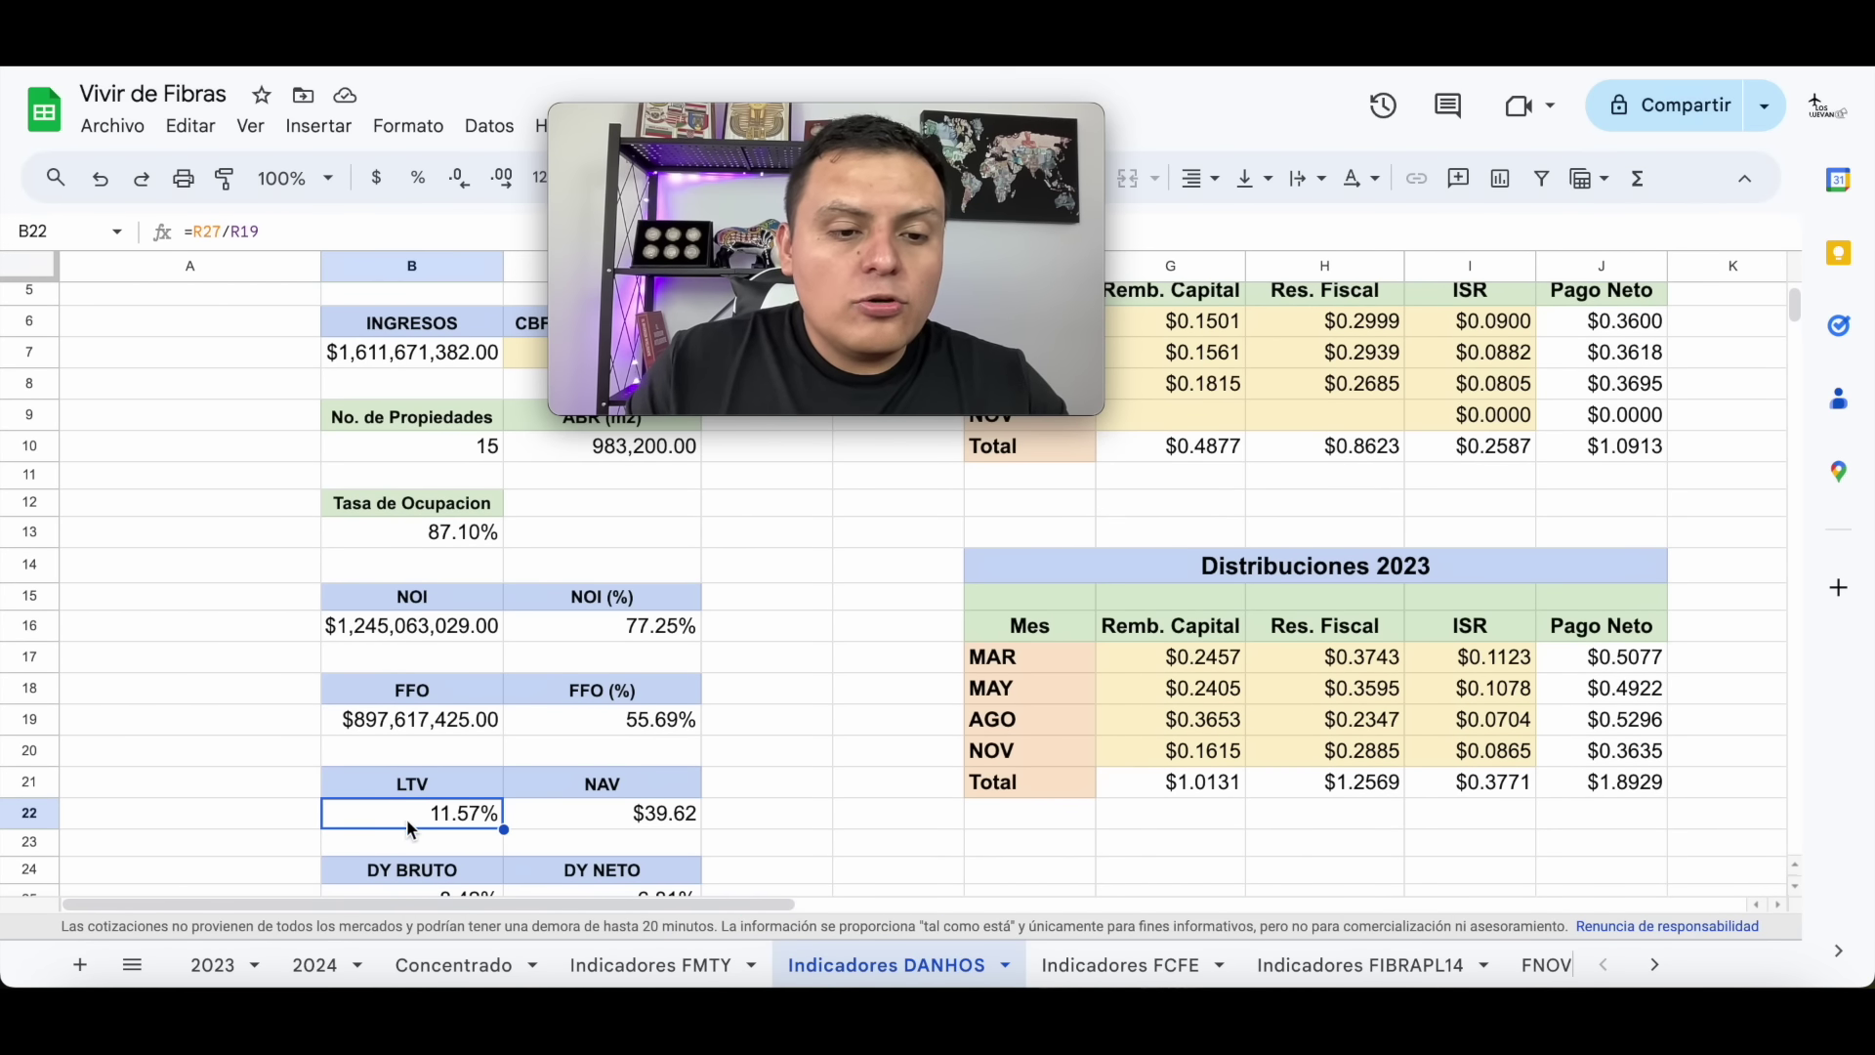
scroll(864, 741, up, 3)
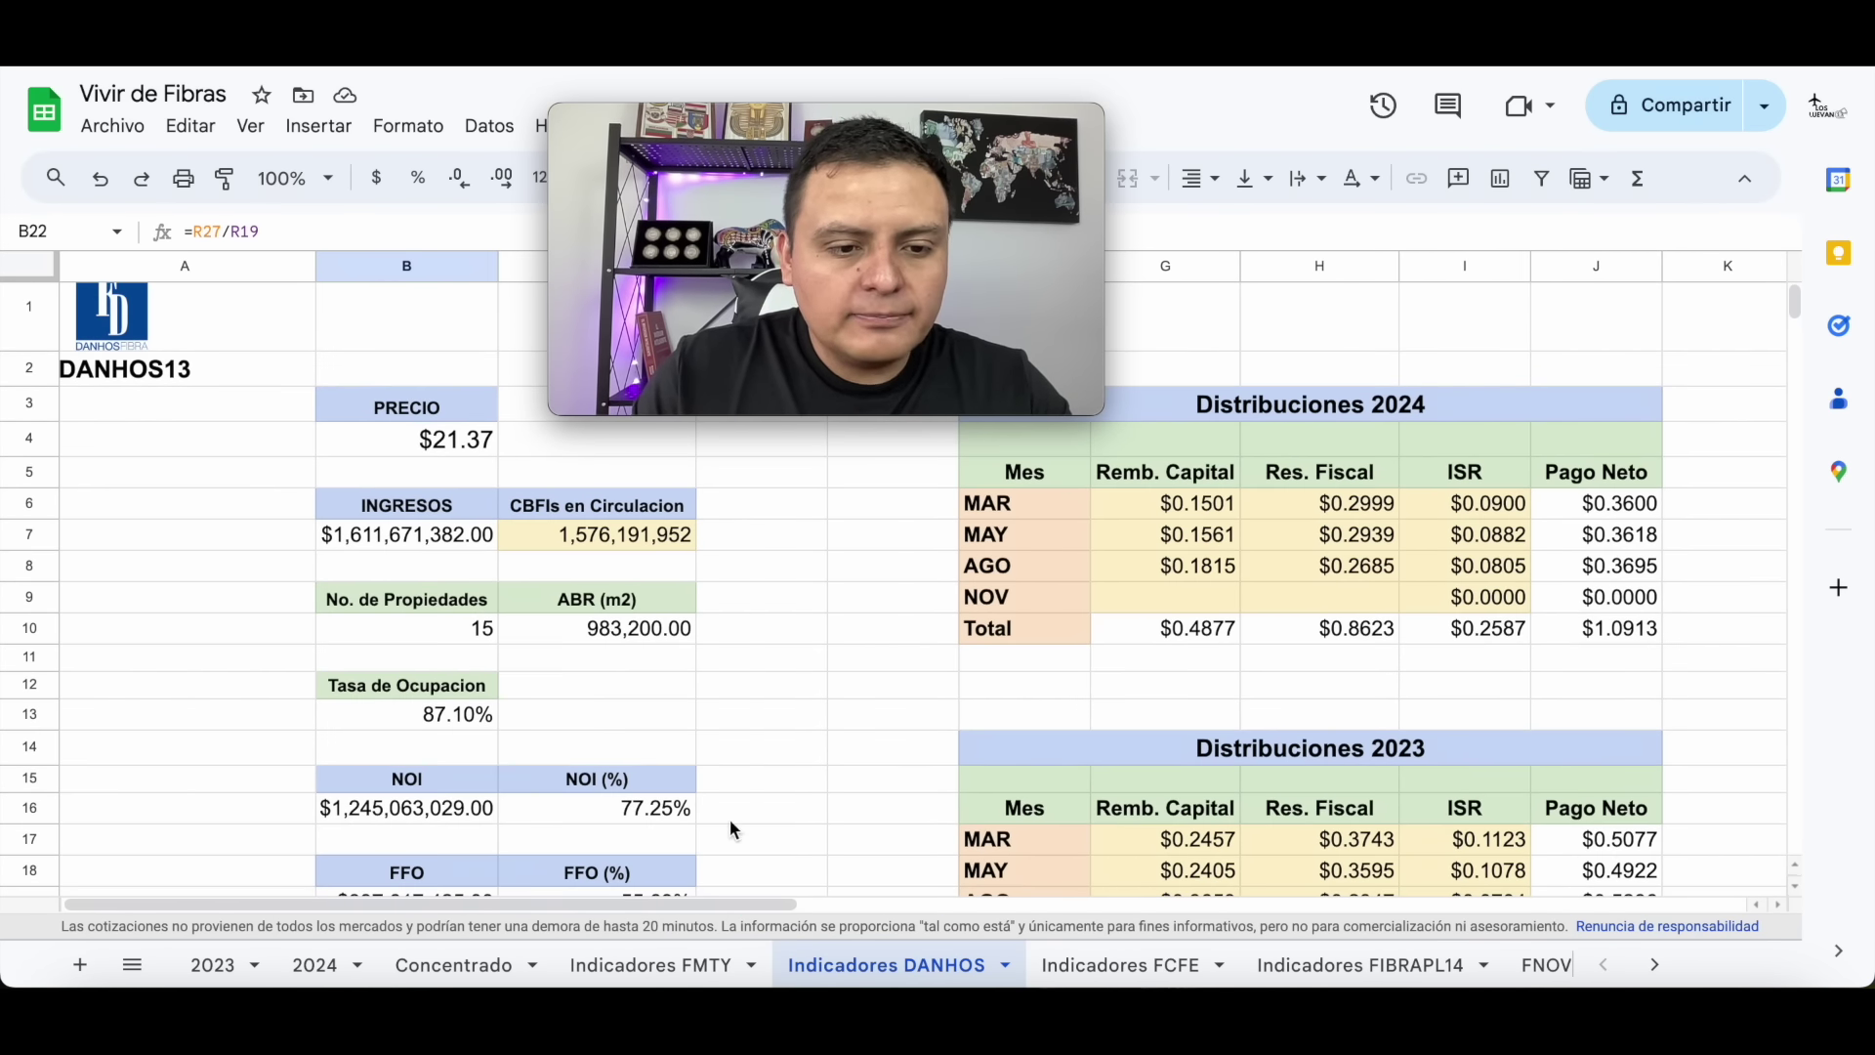
scroll(733, 825, down, 1)
click(576, 734)
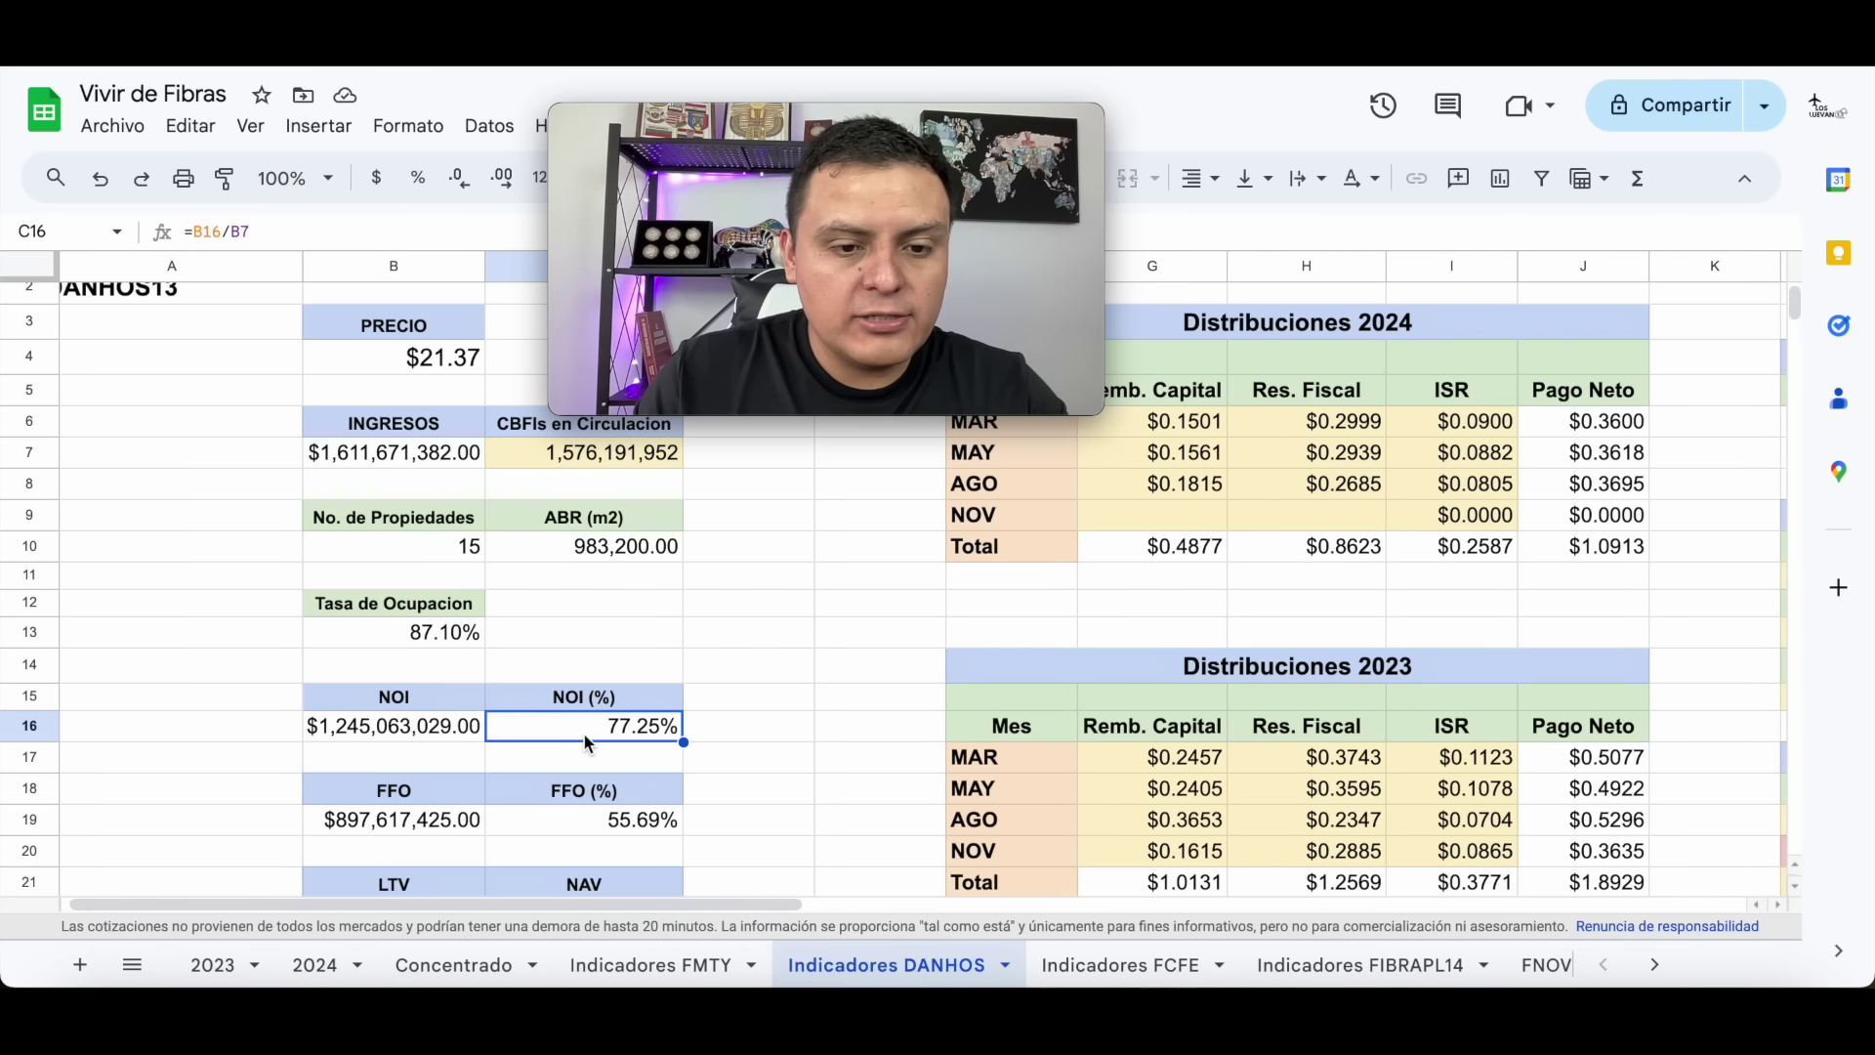
click(580, 822)
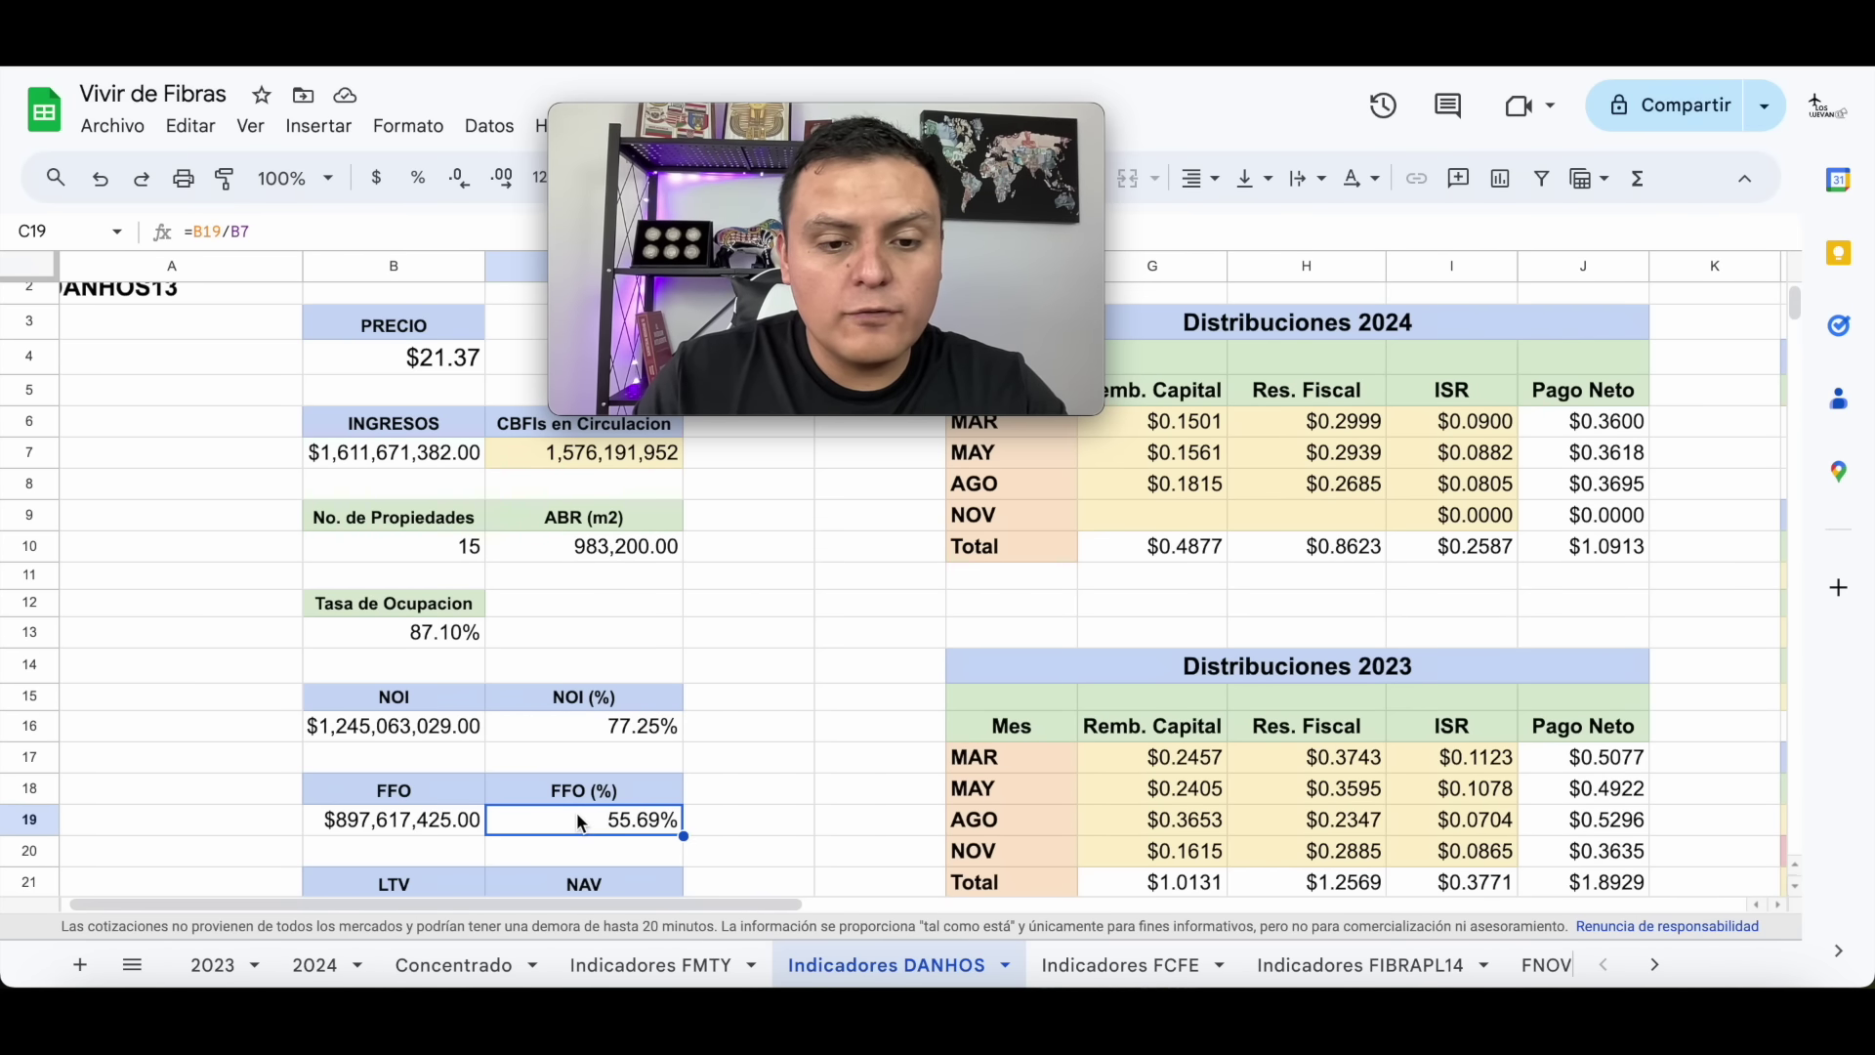
scroll(746, 847, down, 1)
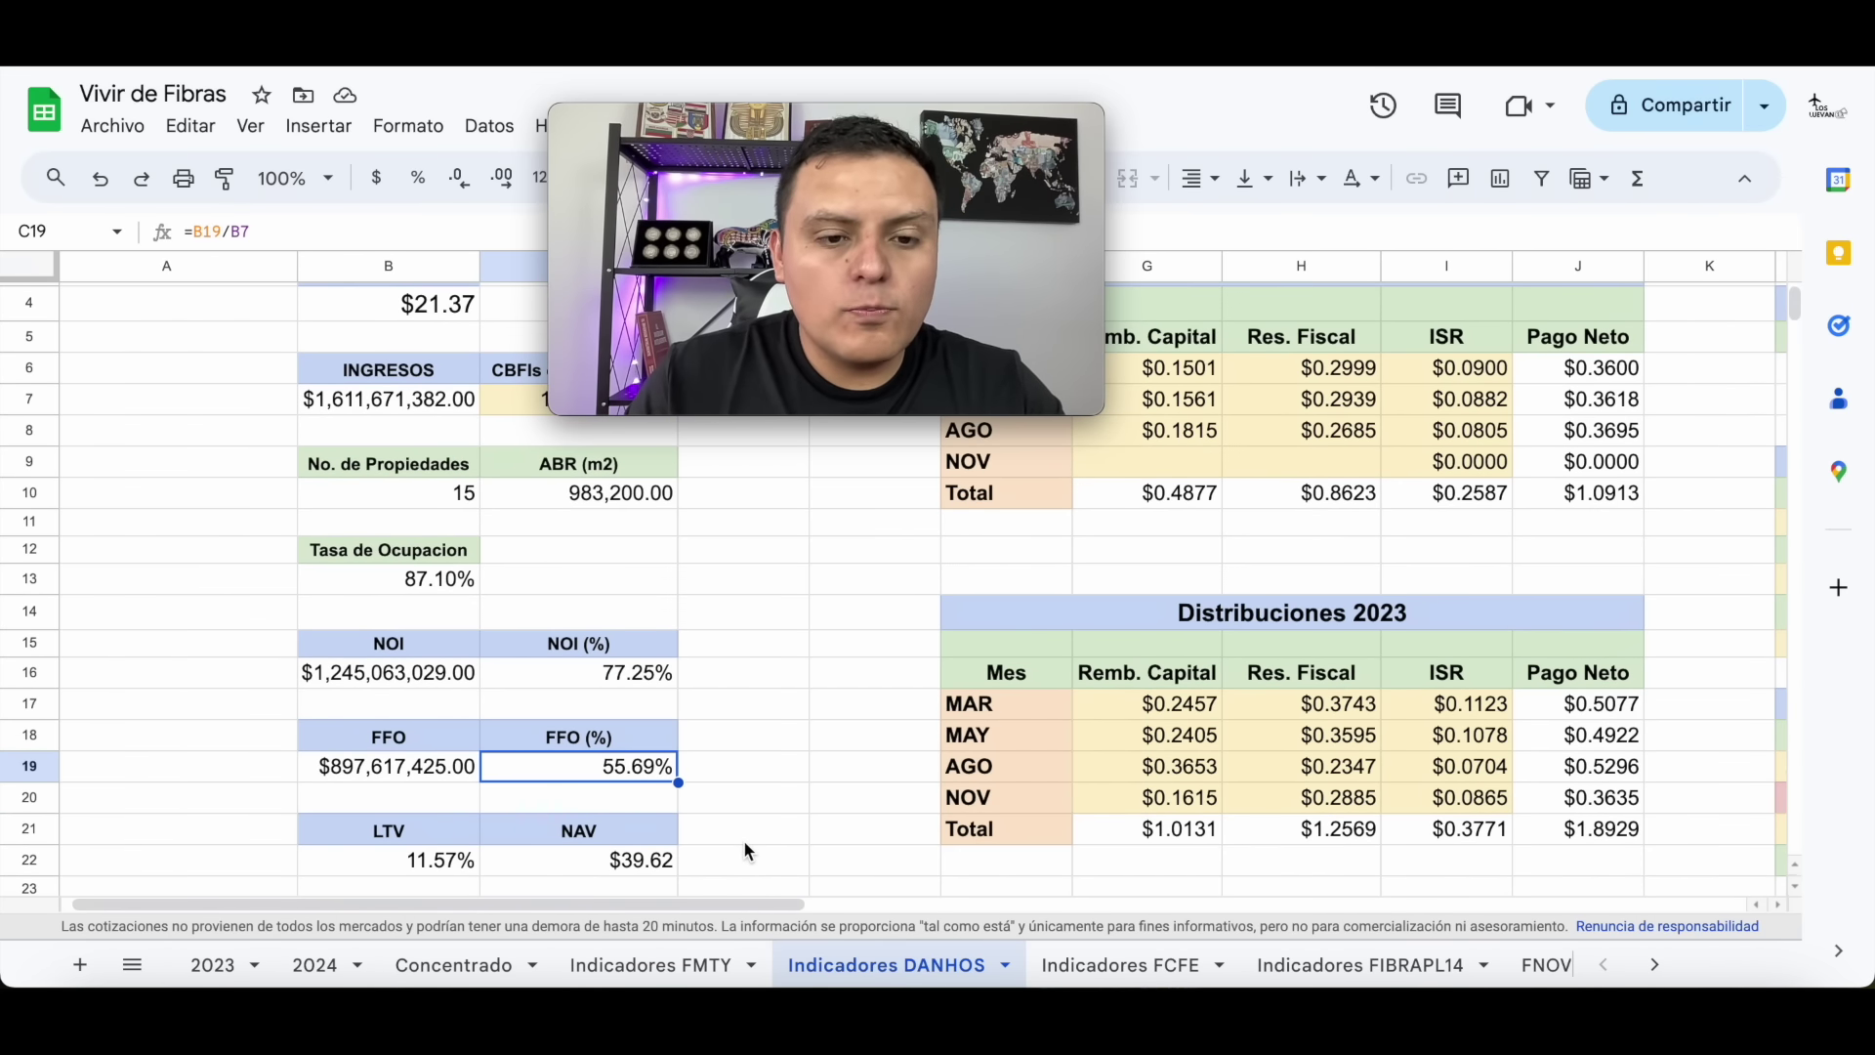
Find the Dividendo, Precio and Riesgo summary in rows 47 to 51 and review it against its criteria.
scroll(745, 848, up, 3)
scroll(745, 849, down, 10)
scroll(745, 850, right, 2)
drag(967, 164, 508, 455)
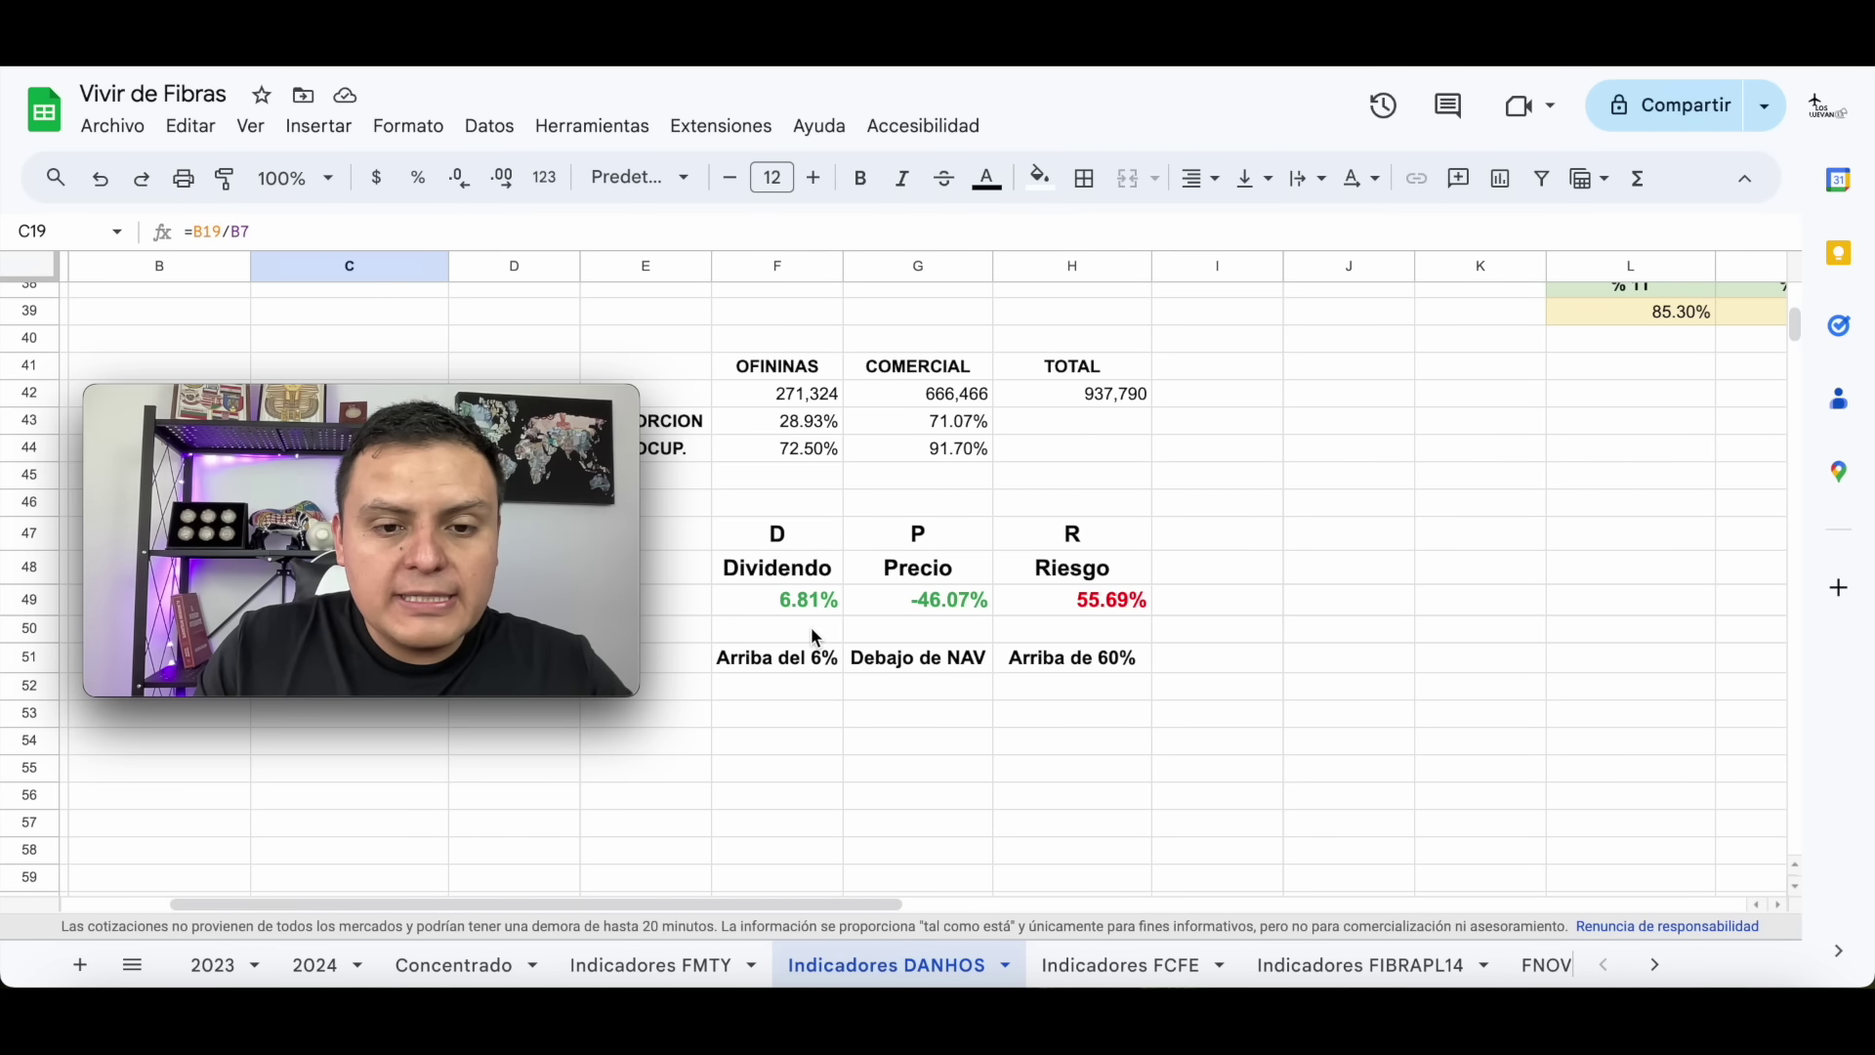
Find the DISTRIBUCION 2024* block and inspect its TOTAL BRUTO and TOTAL NETO cells.
scroll(1063, 740, up, 12)
scroll(1063, 740, right, 3)
scroll(1062, 741, down, 2)
scroll(1062, 741, right, 2)
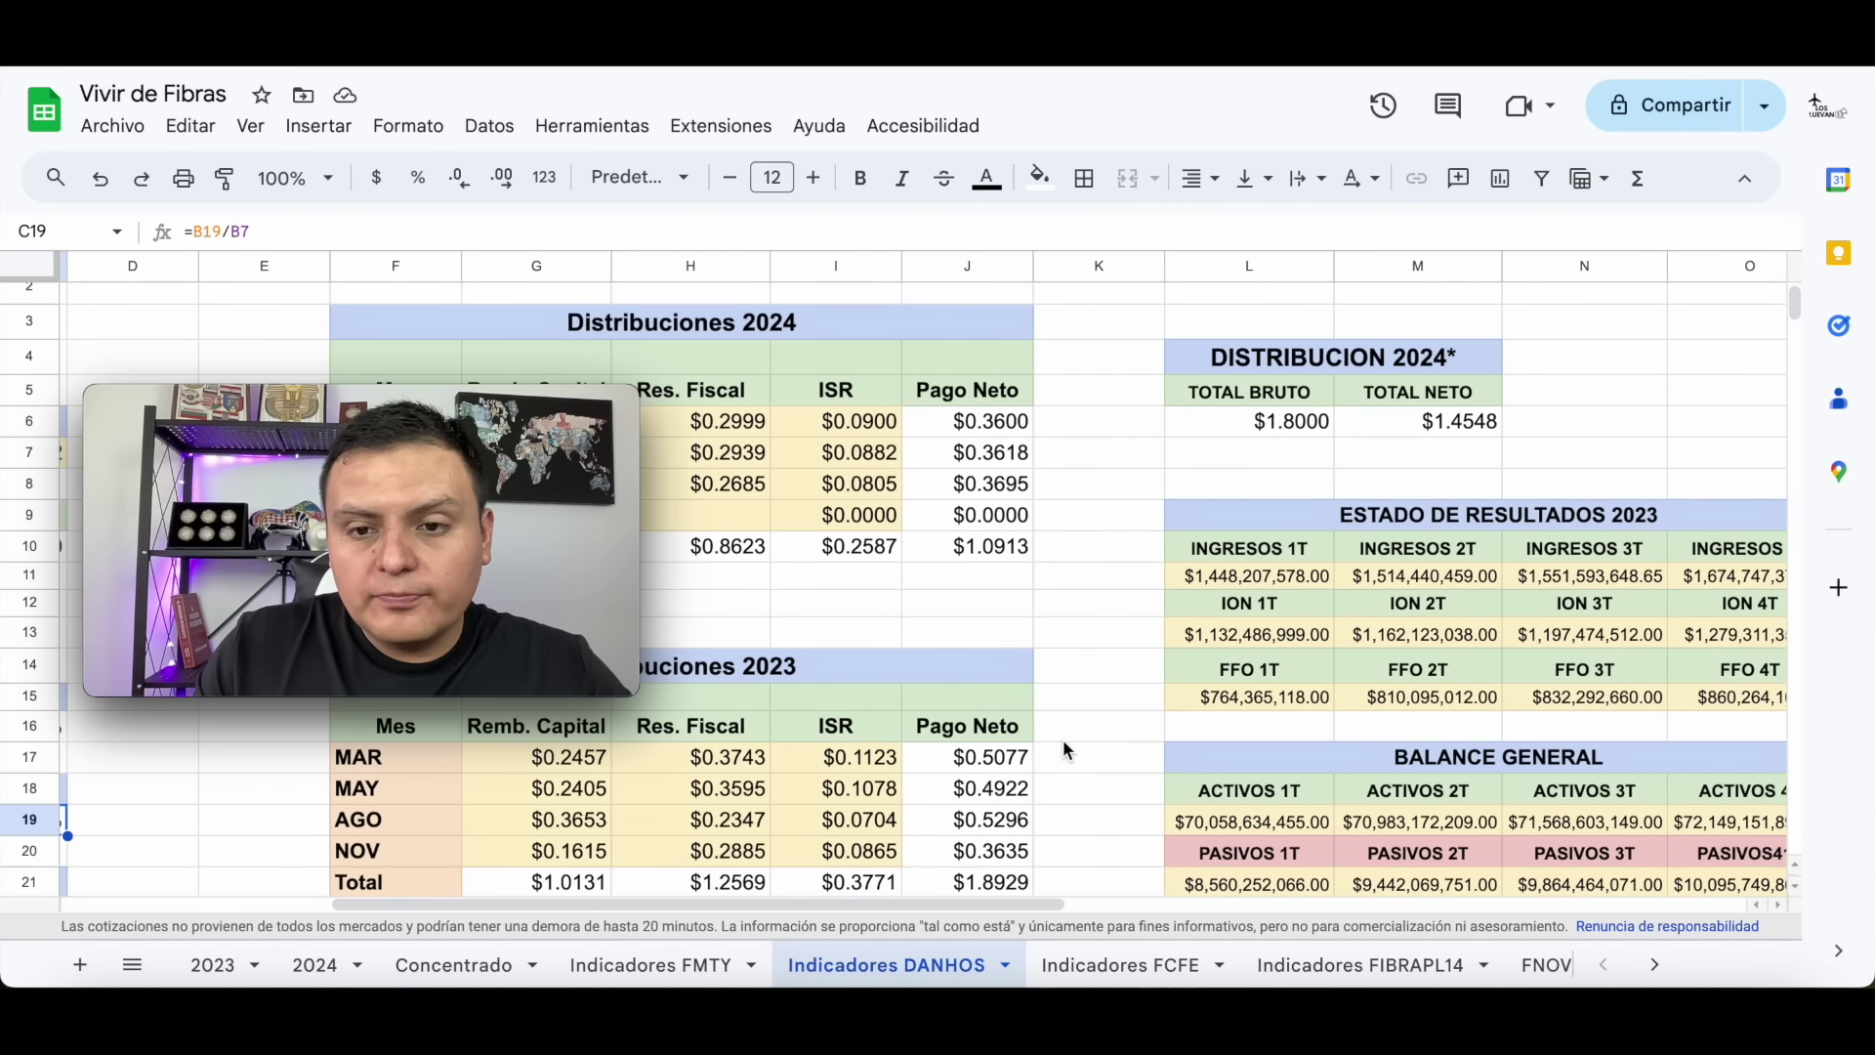
click(1262, 430)
click(1430, 430)
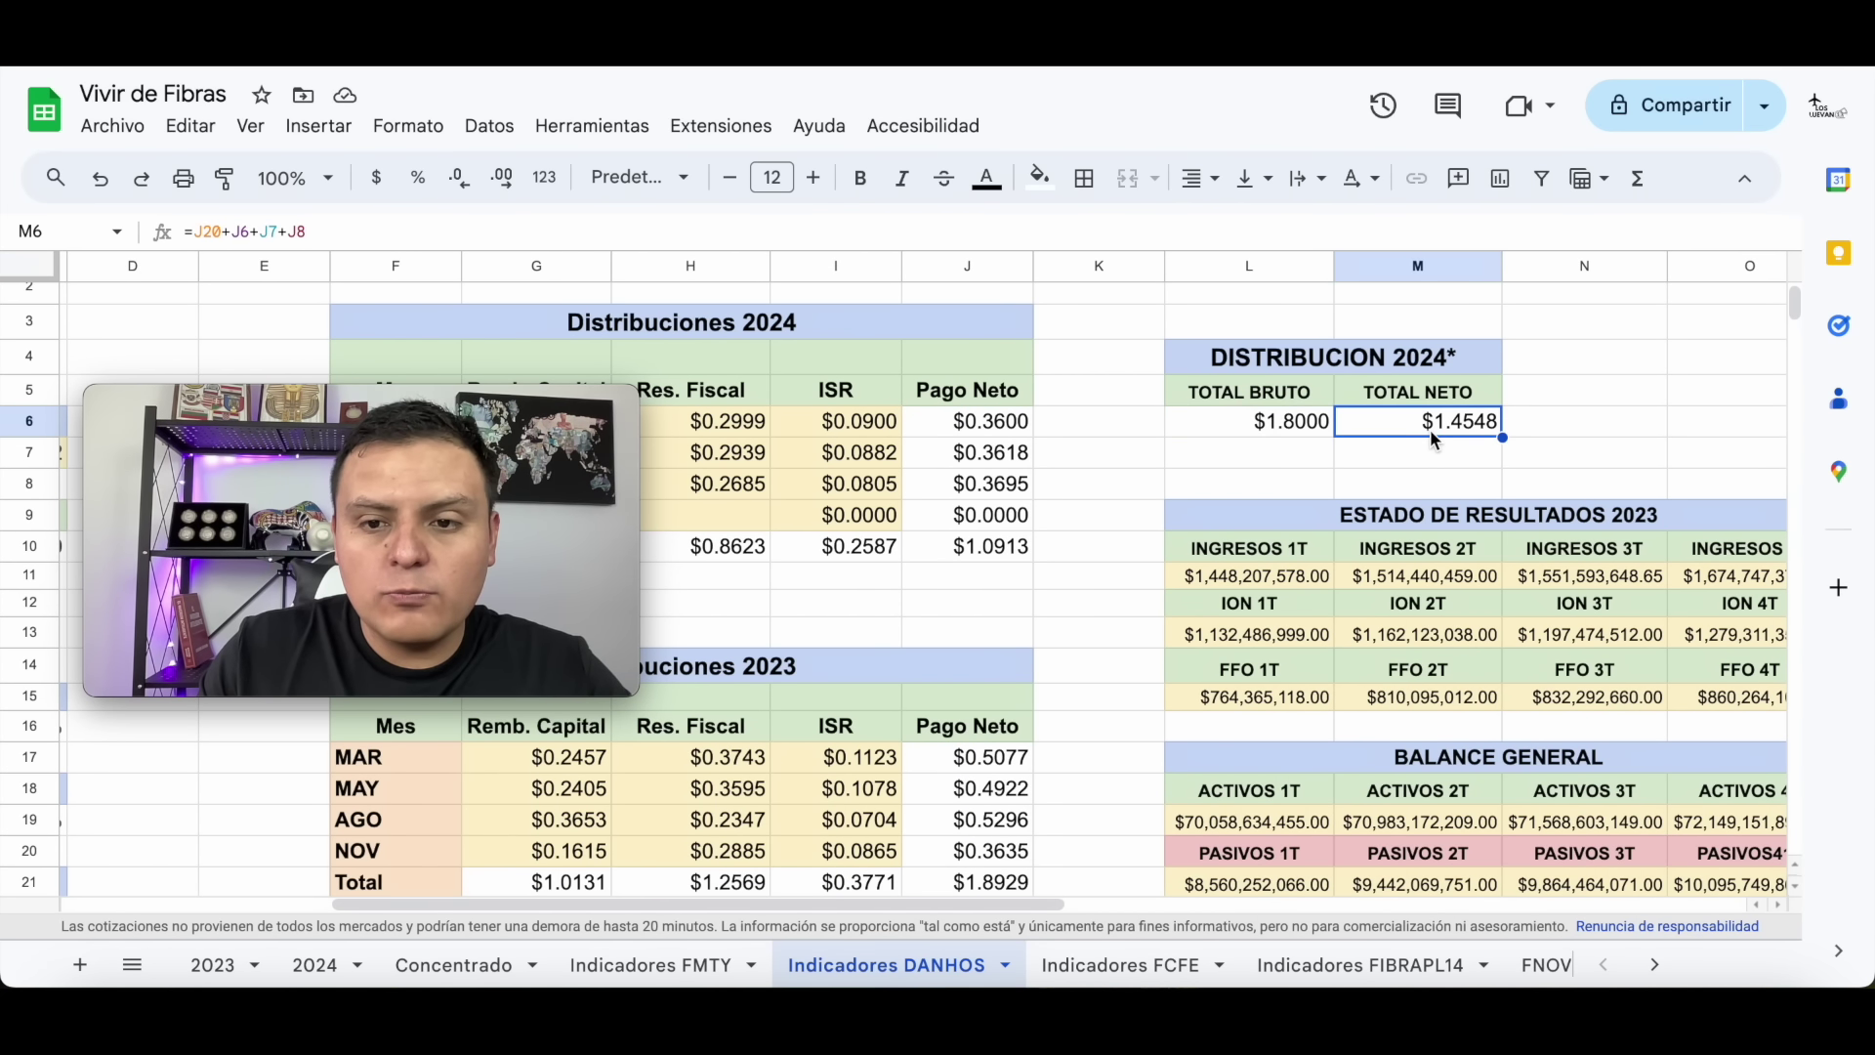
Select the November Remb. Capital and Res. Fiscal amounts in the Distribuciones 2023 table to see their sum.
scroll(1146, 485, left, 3)
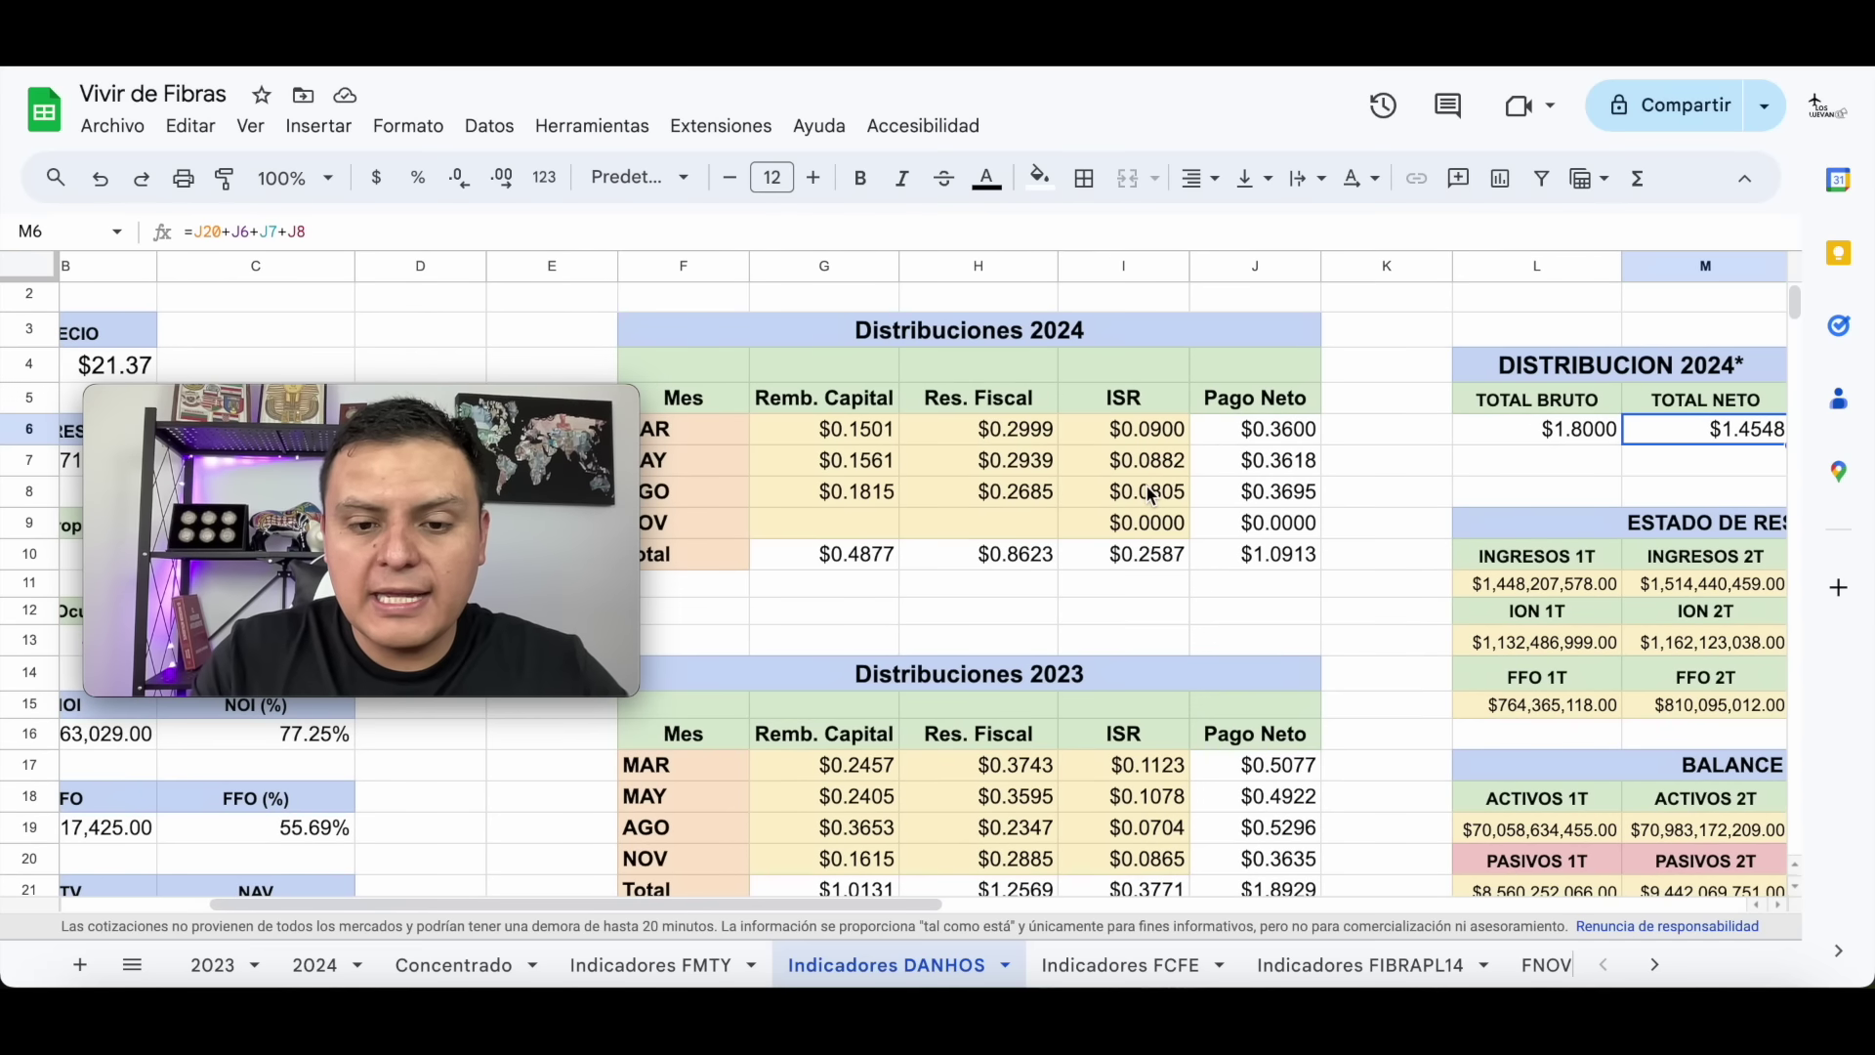
scroll(1052, 530, down, 3)
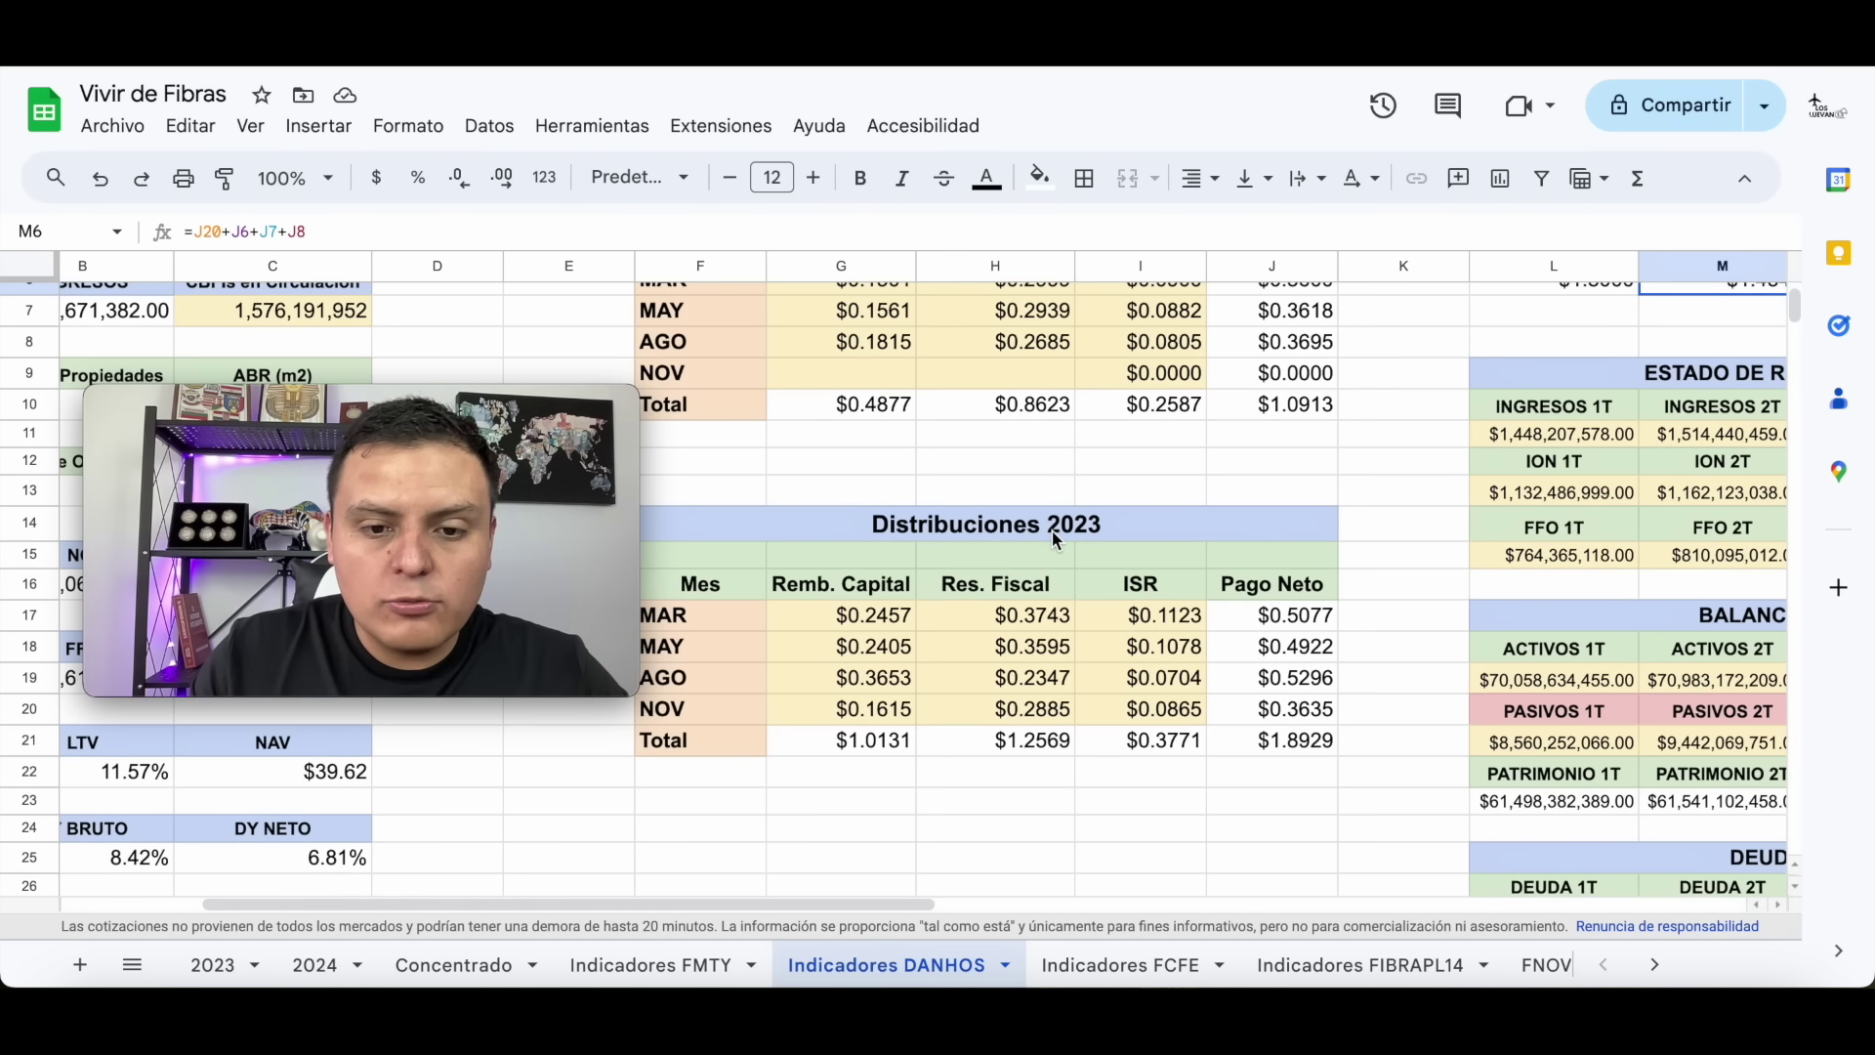
drag(872, 721, 996, 724)
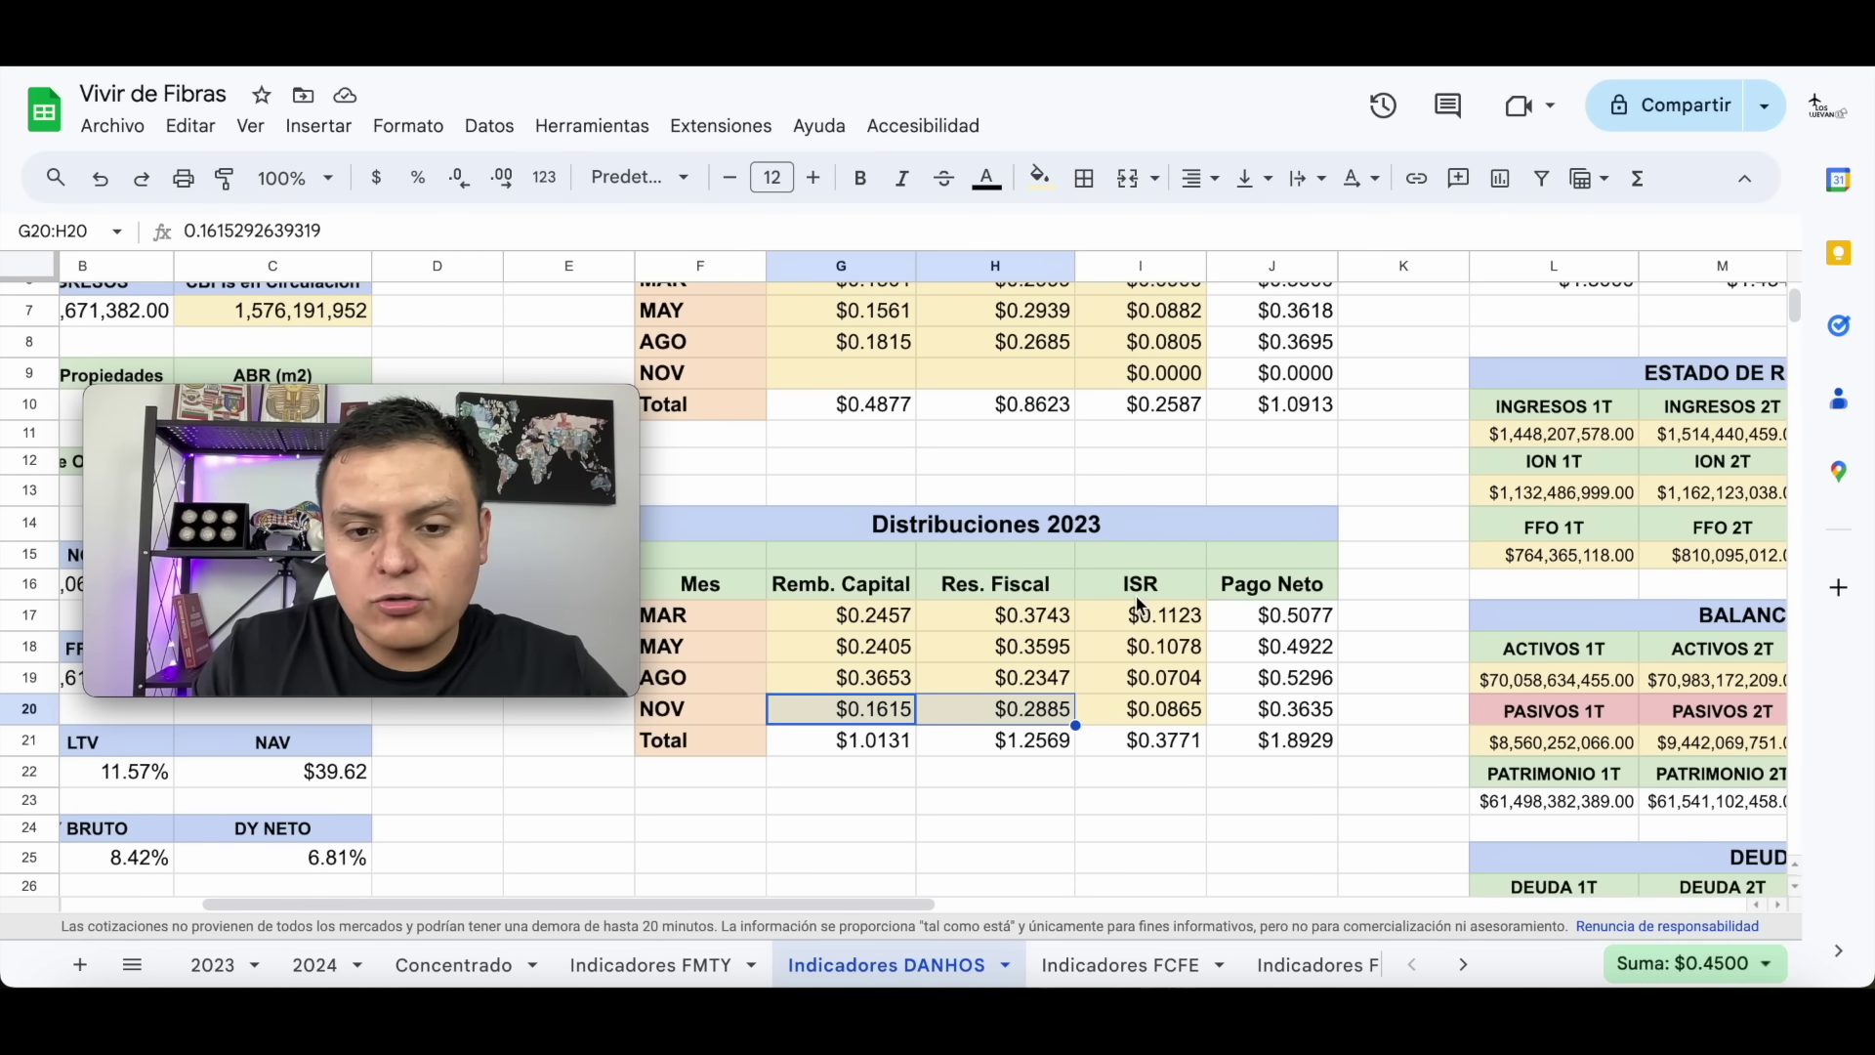
Select the March, May and August Remb. Capital and Res. Fiscal amounts in the Distribuciones 2024 table, one month at a time.
scroll(1138, 605, up, 1)
scroll(1136, 603, up, 1)
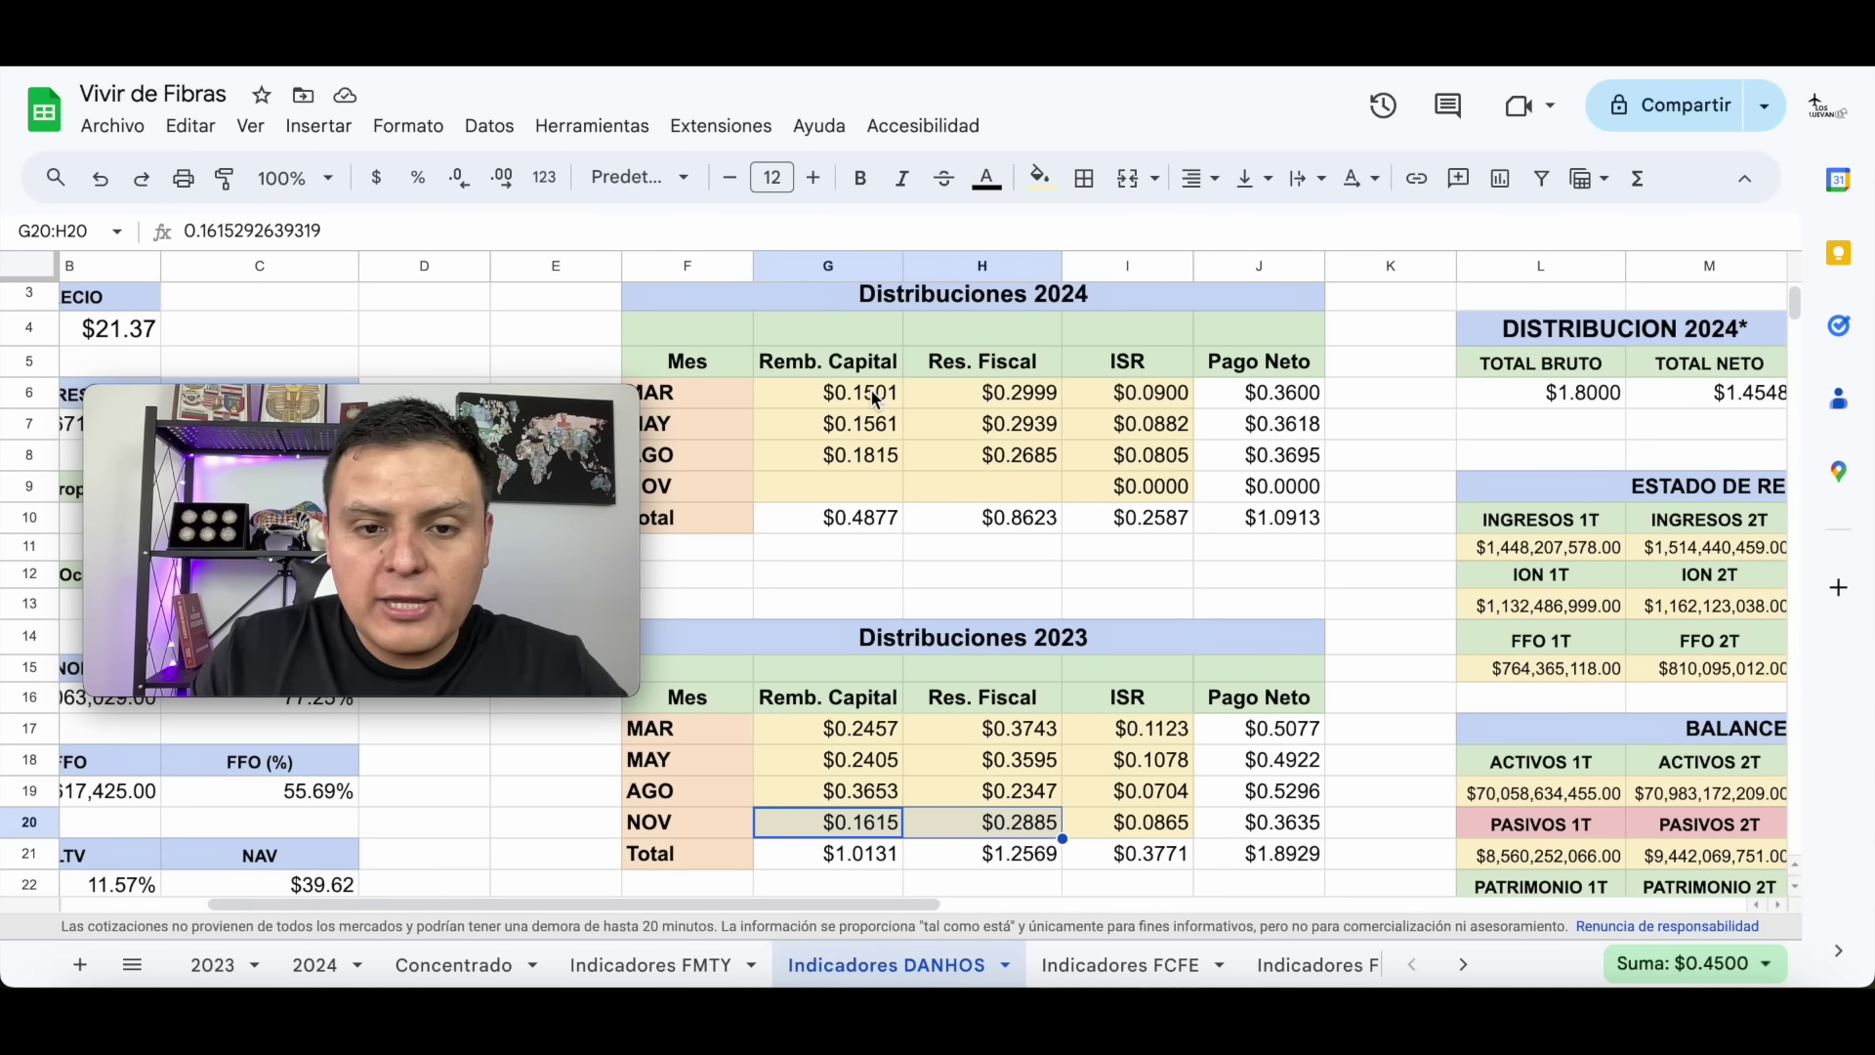
drag(875, 398, 970, 396)
drag(811, 423, 974, 423)
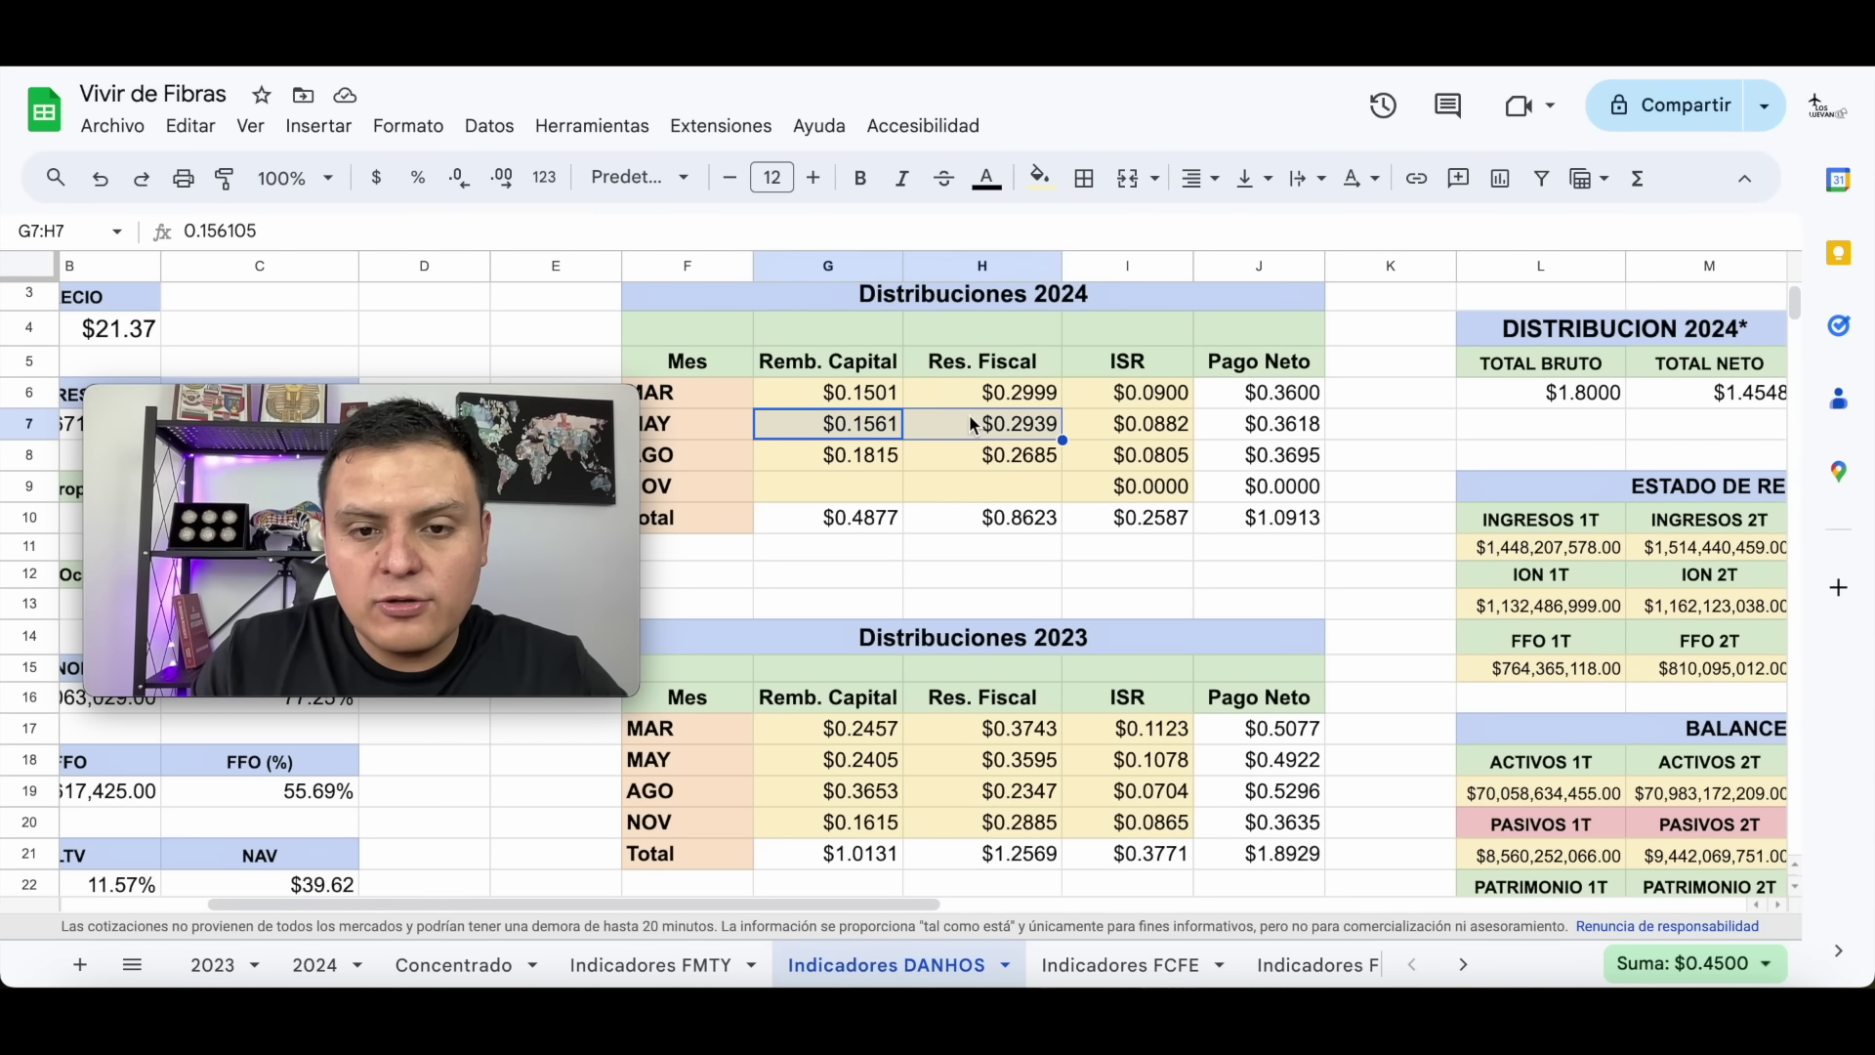
drag(825, 458, 992, 455)
Return to the Dividendo, Precio and Riesgo summary and inspect its Precio and Riesgo cells against their criteria.
scroll(905, 596, down, 9)
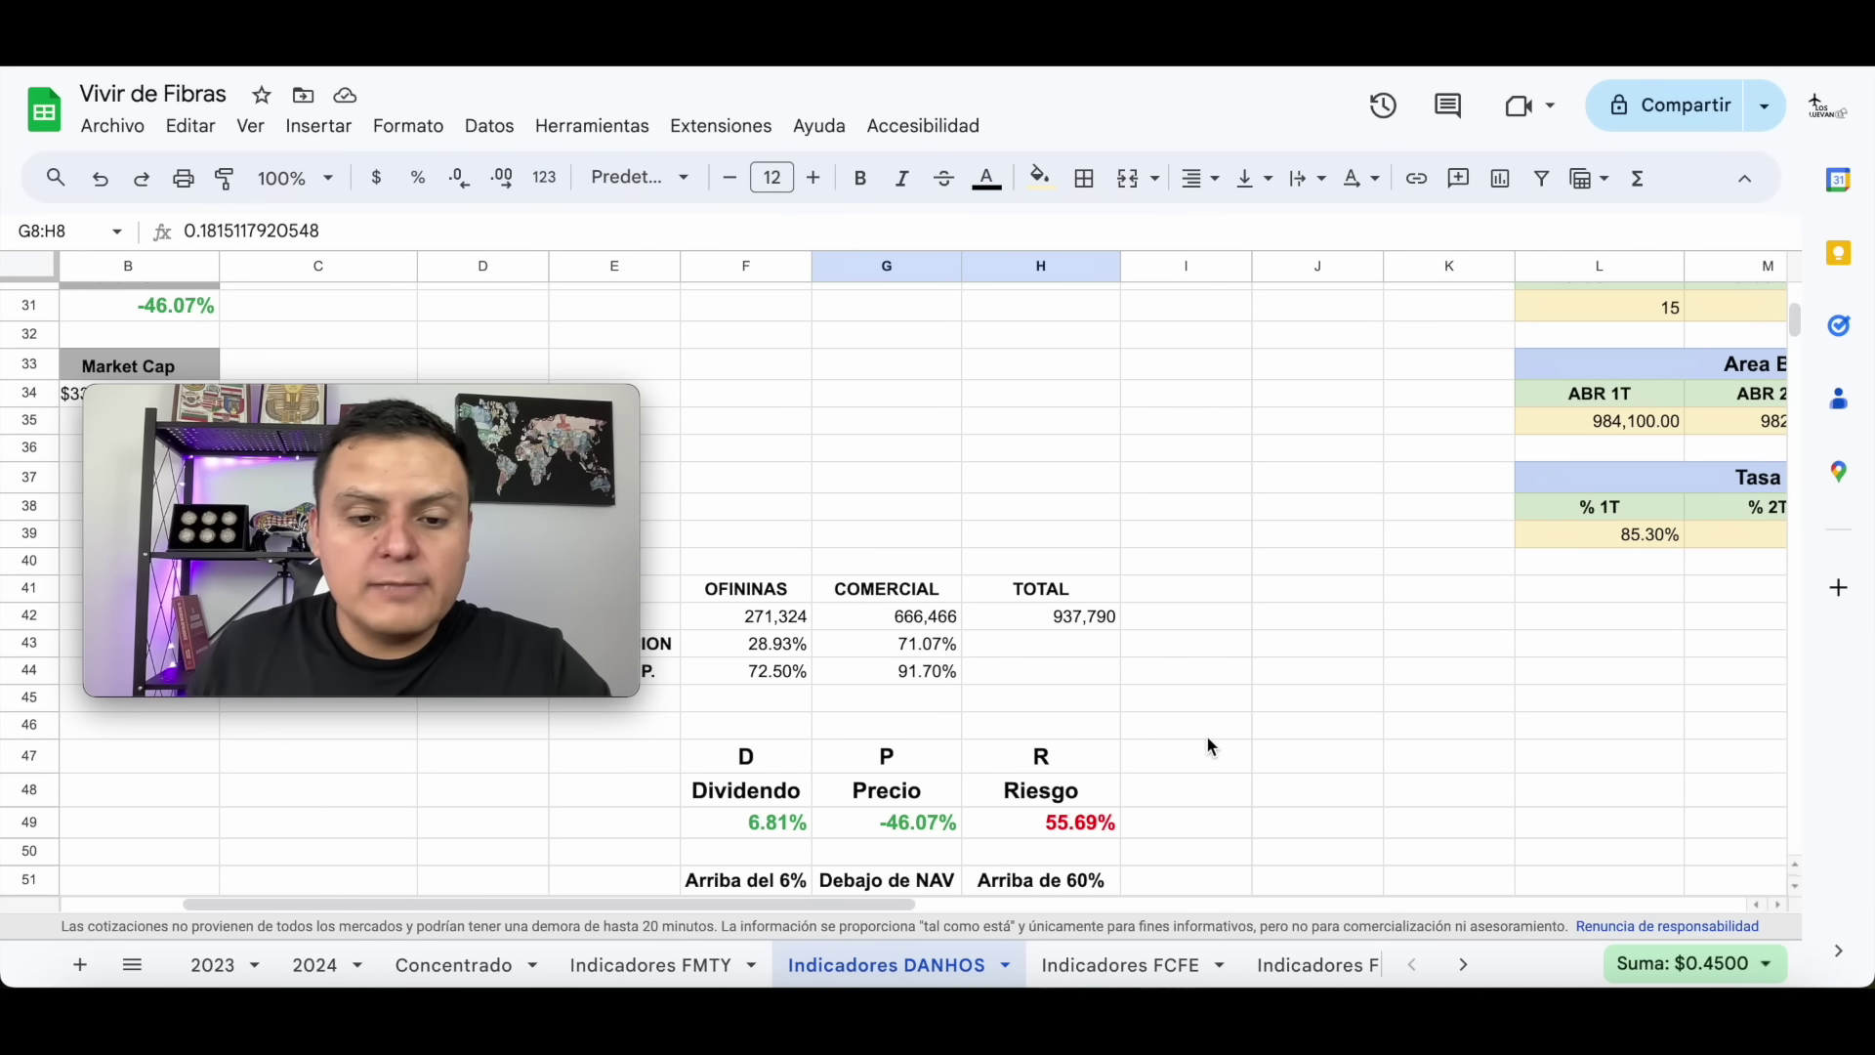
click(933, 825)
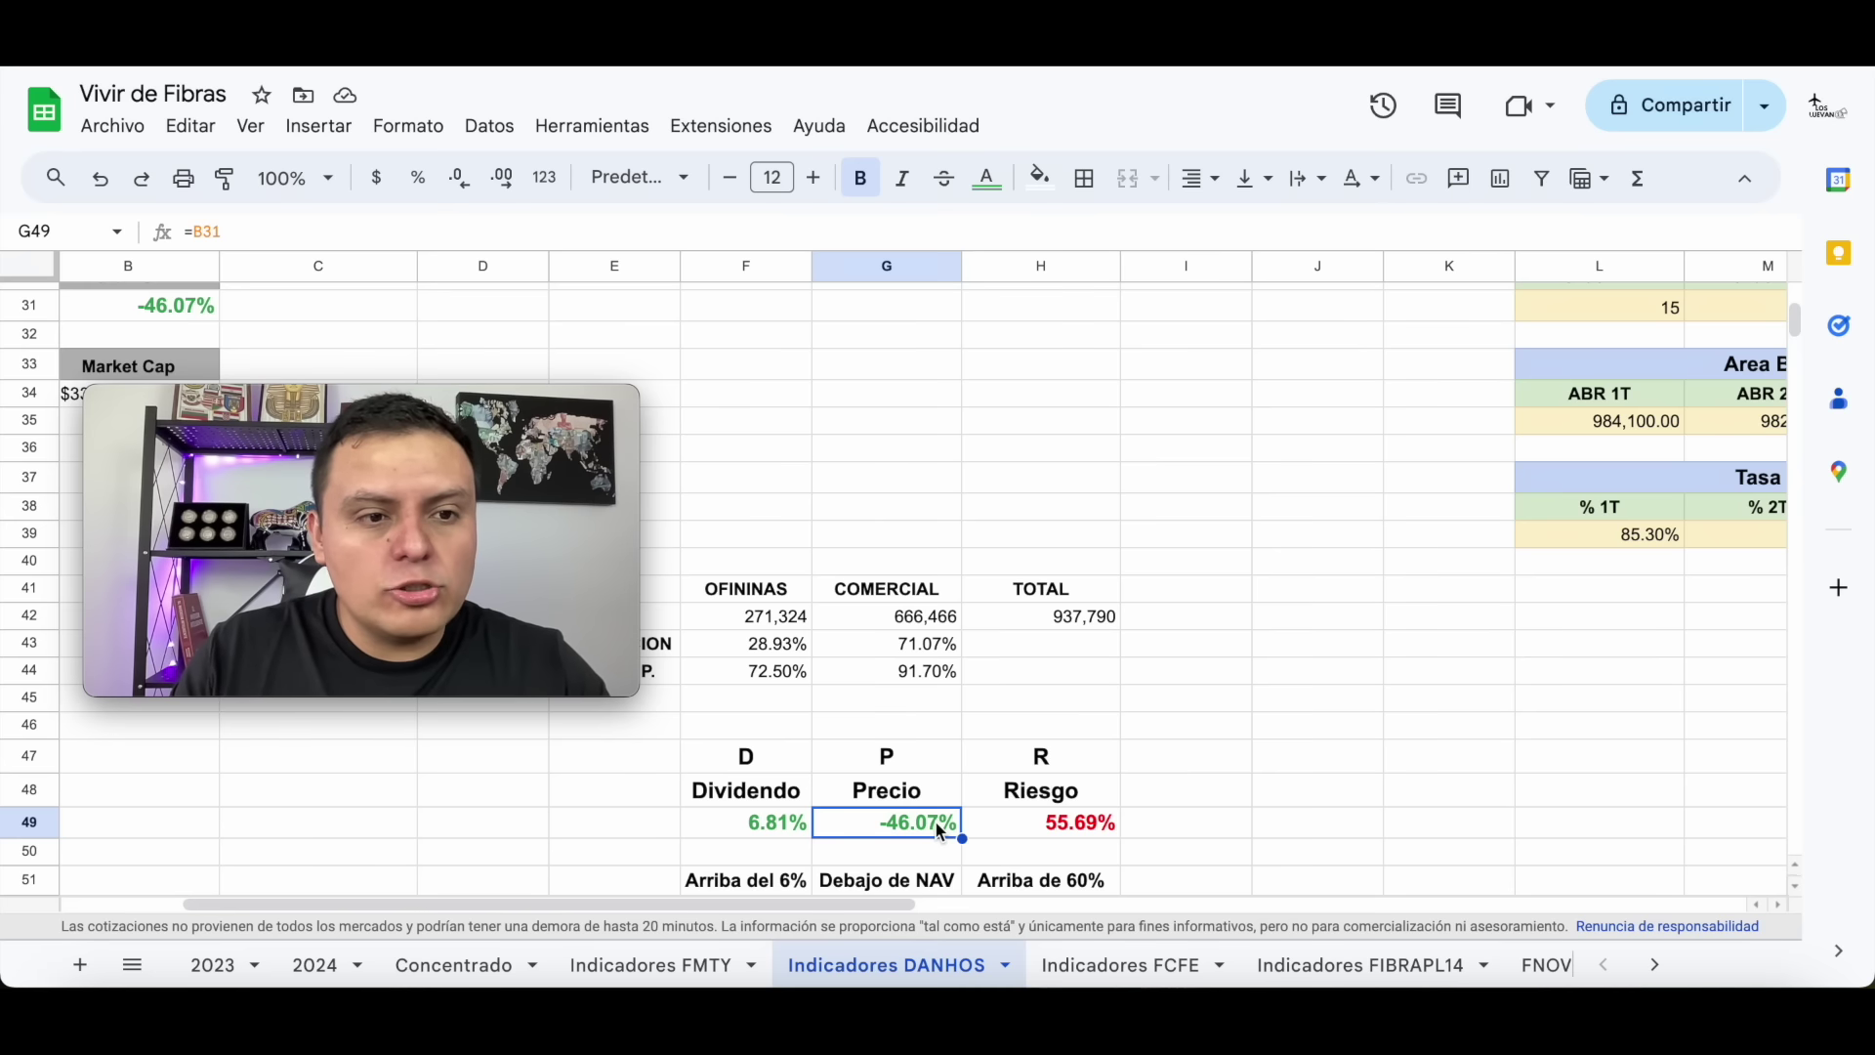
click(1203, 732)
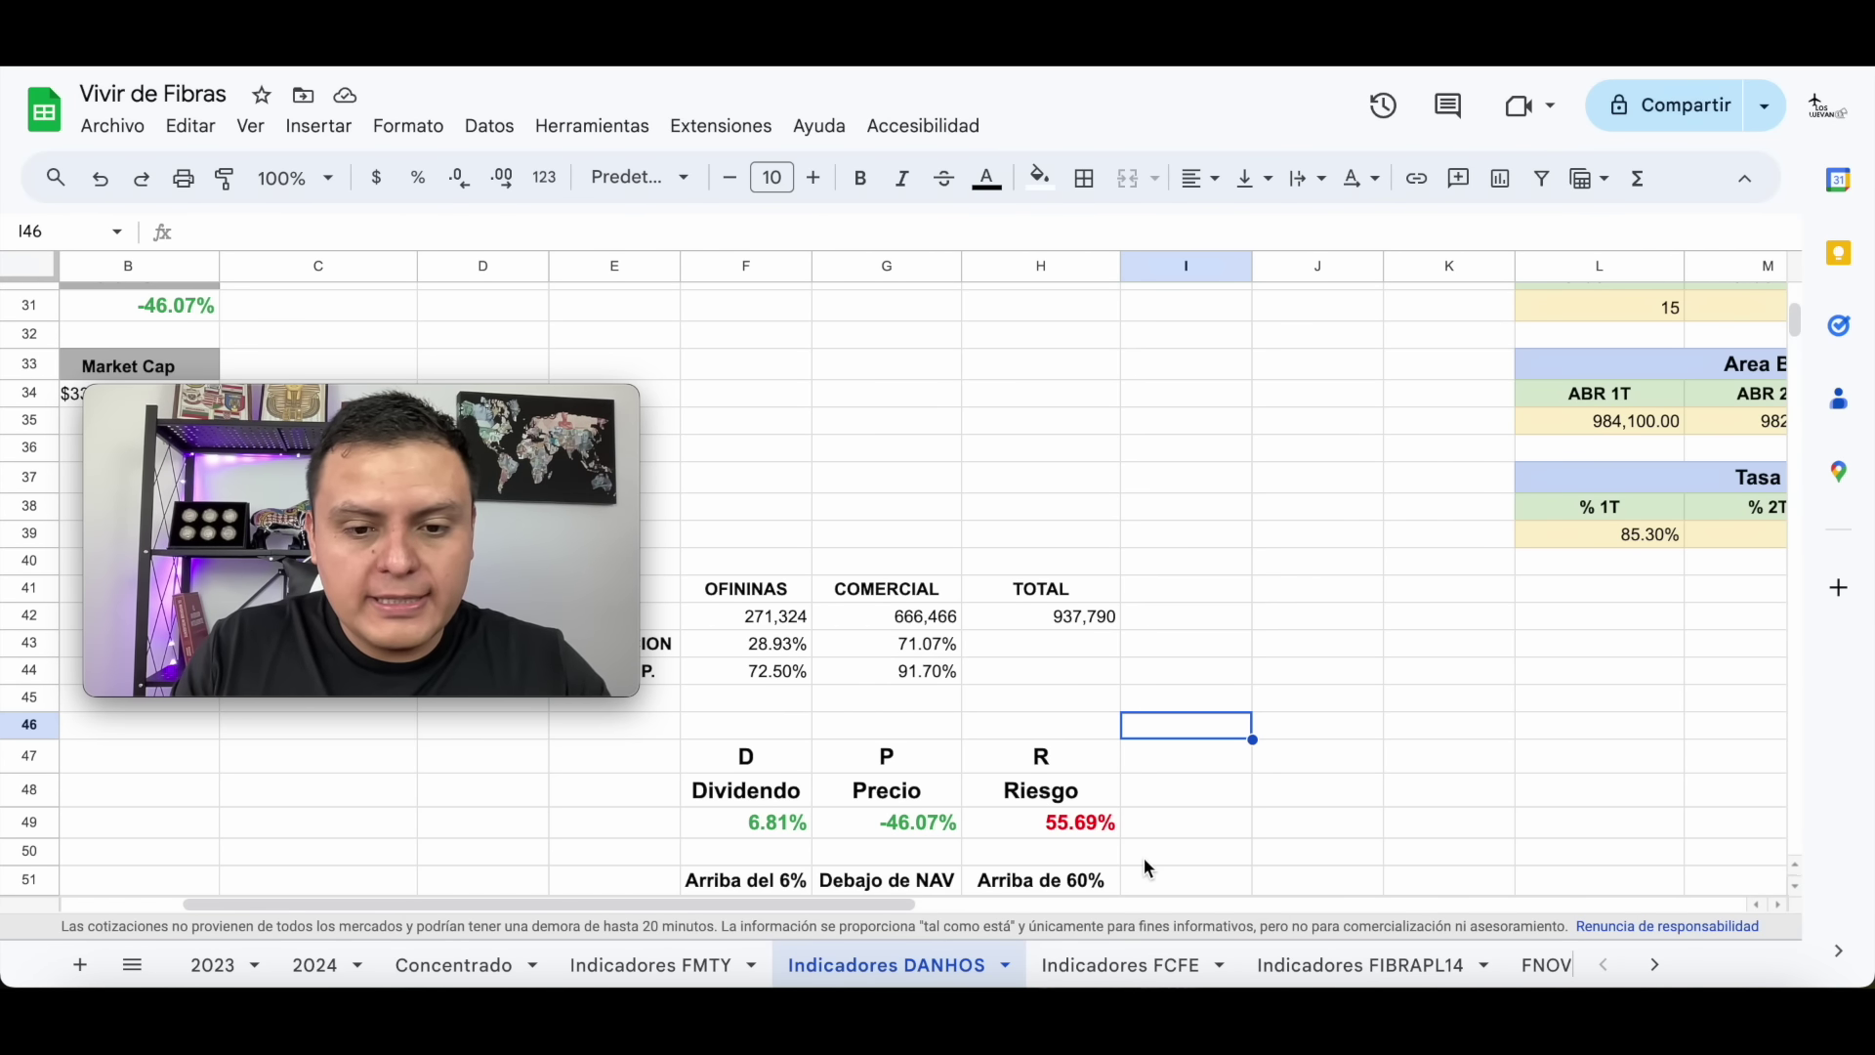
scroll(1145, 857, down, 1)
click(1067, 784)
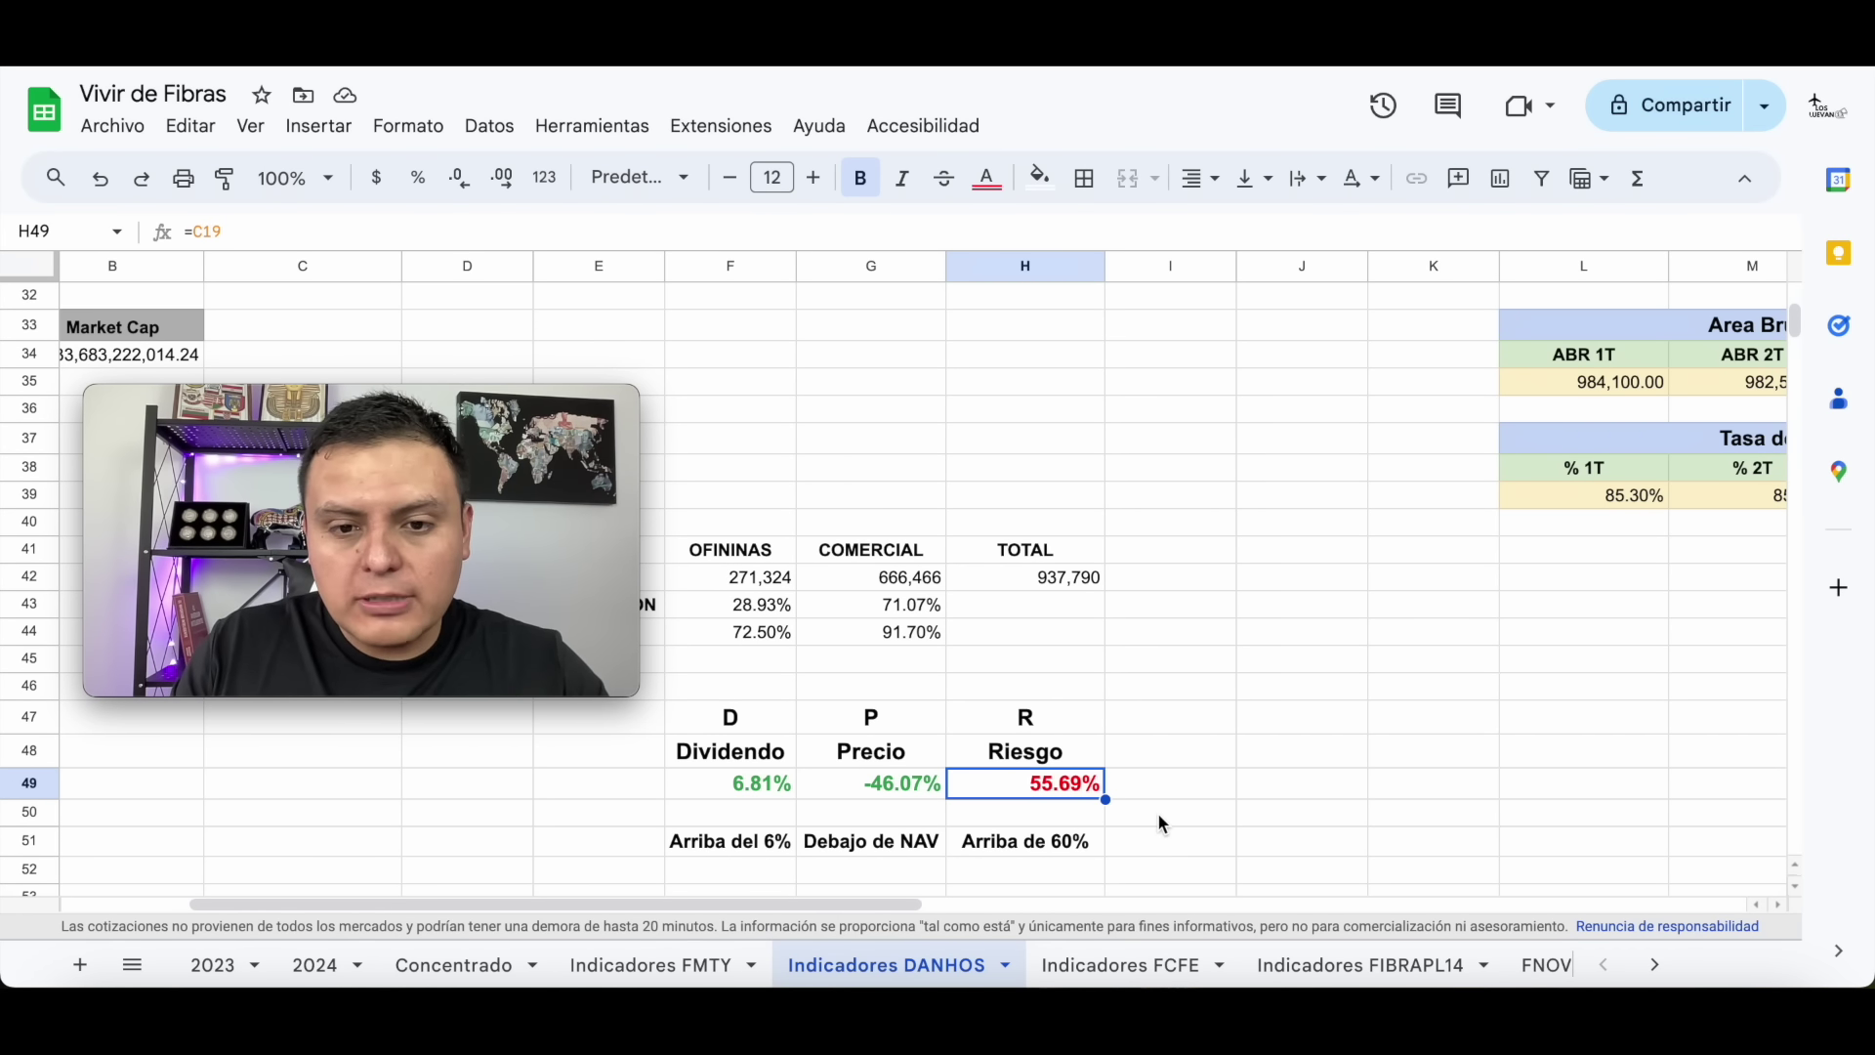
scroll(1157, 812, down, 1)
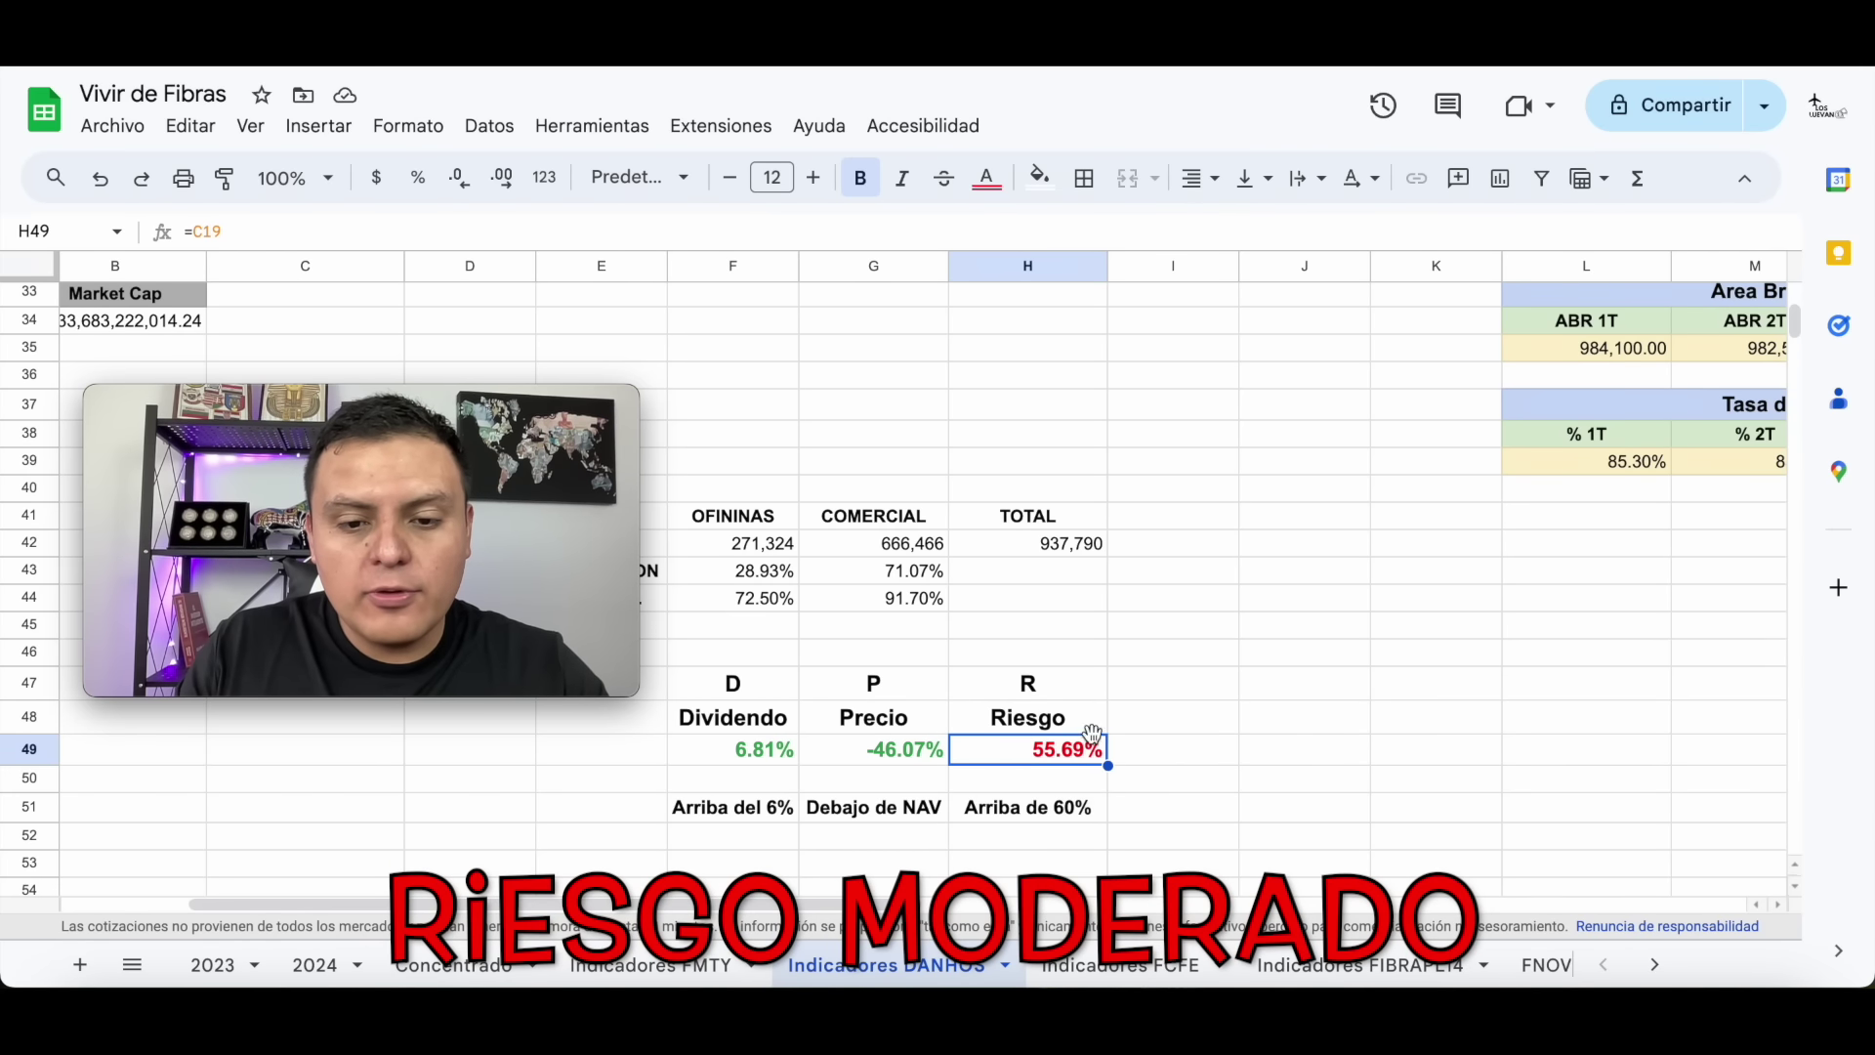
scroll(1257, 765, up, 2)
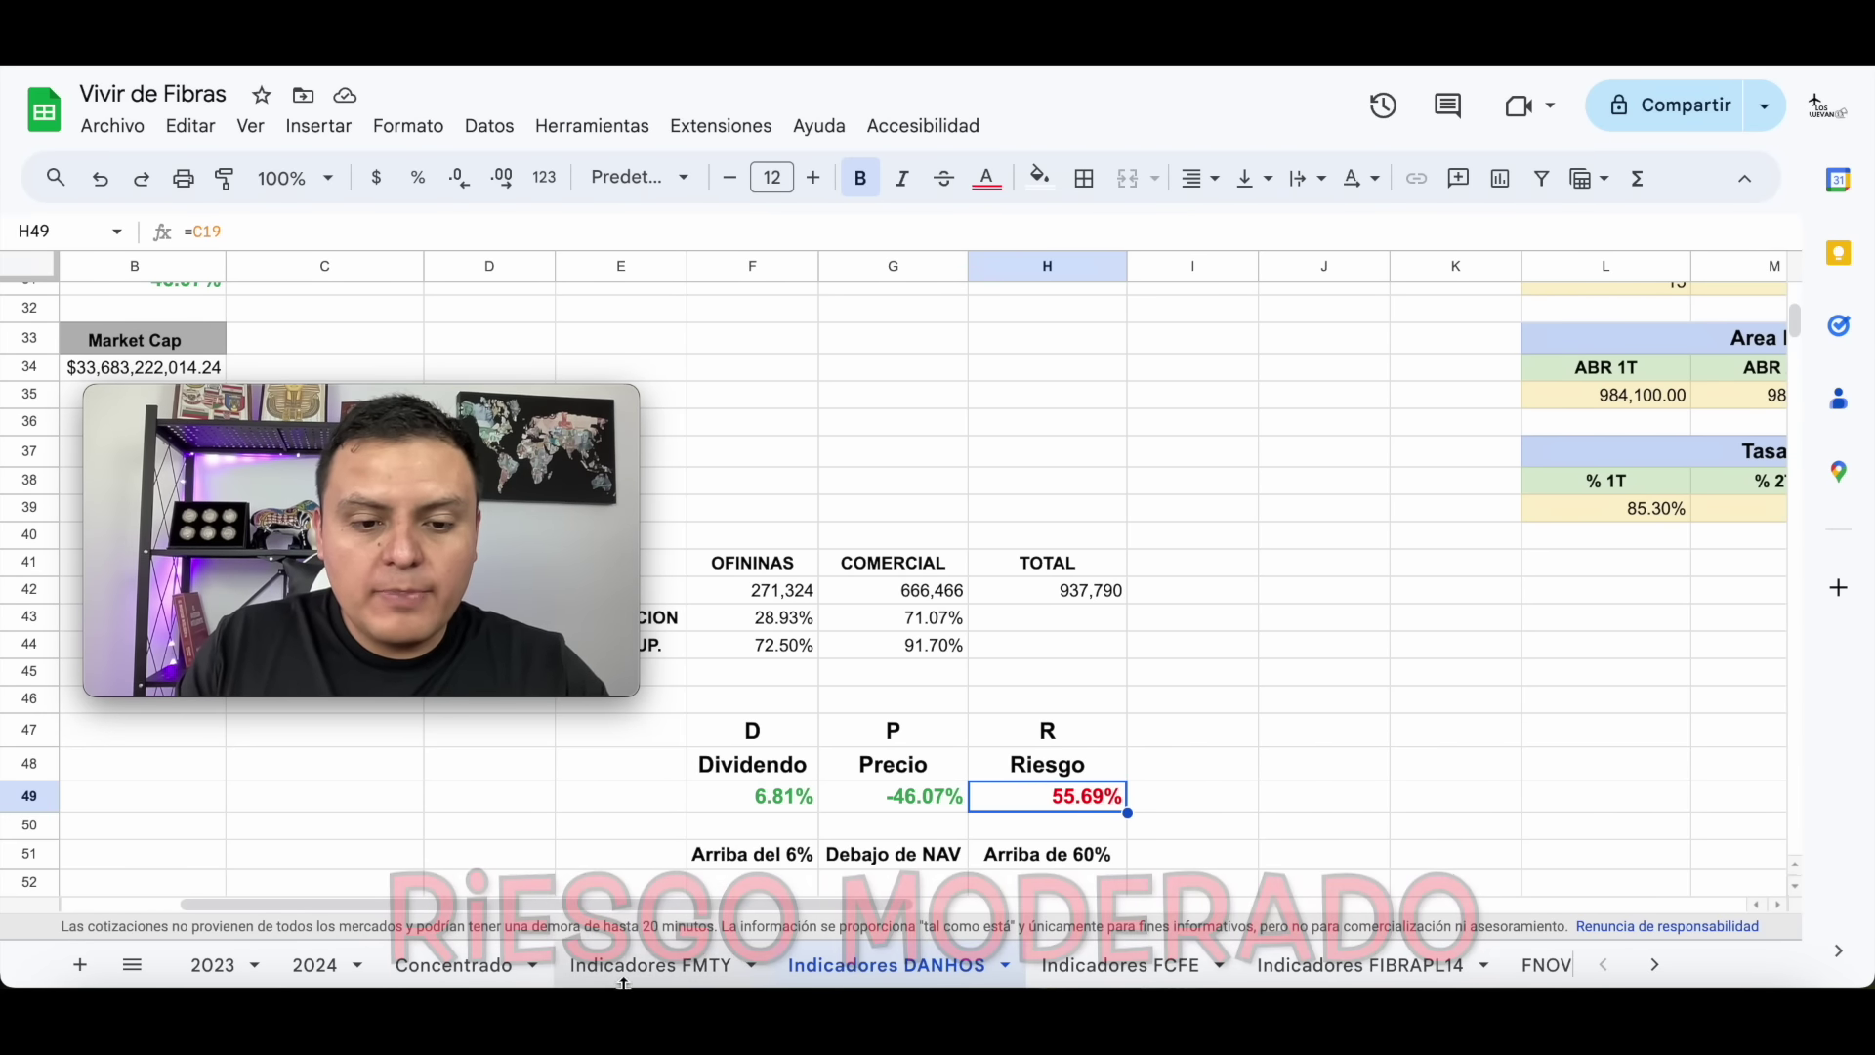
Check the Dividendo, Precio and Riesgo summaries on the Indicadores FMTY and Indicadores FCFE sheets for comparison.
click(674, 972)
scroll(1077, 842, down, 15)
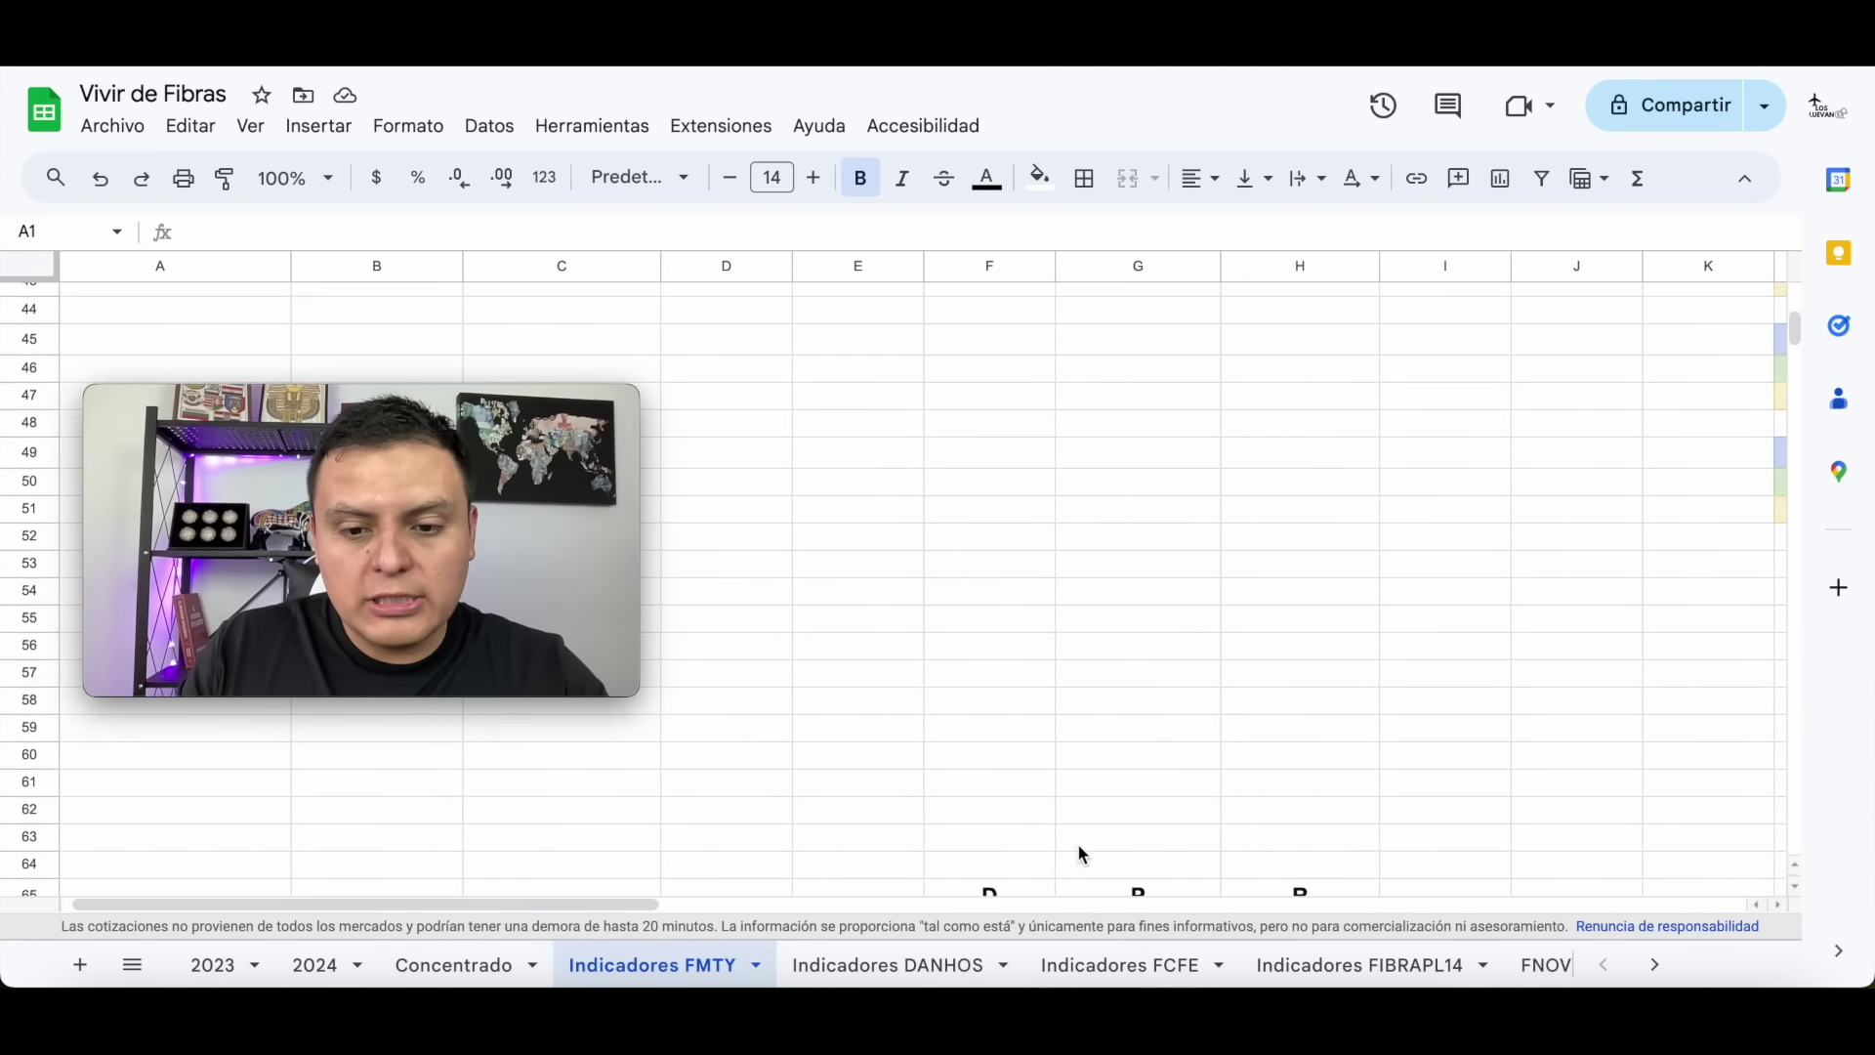
click(1343, 661)
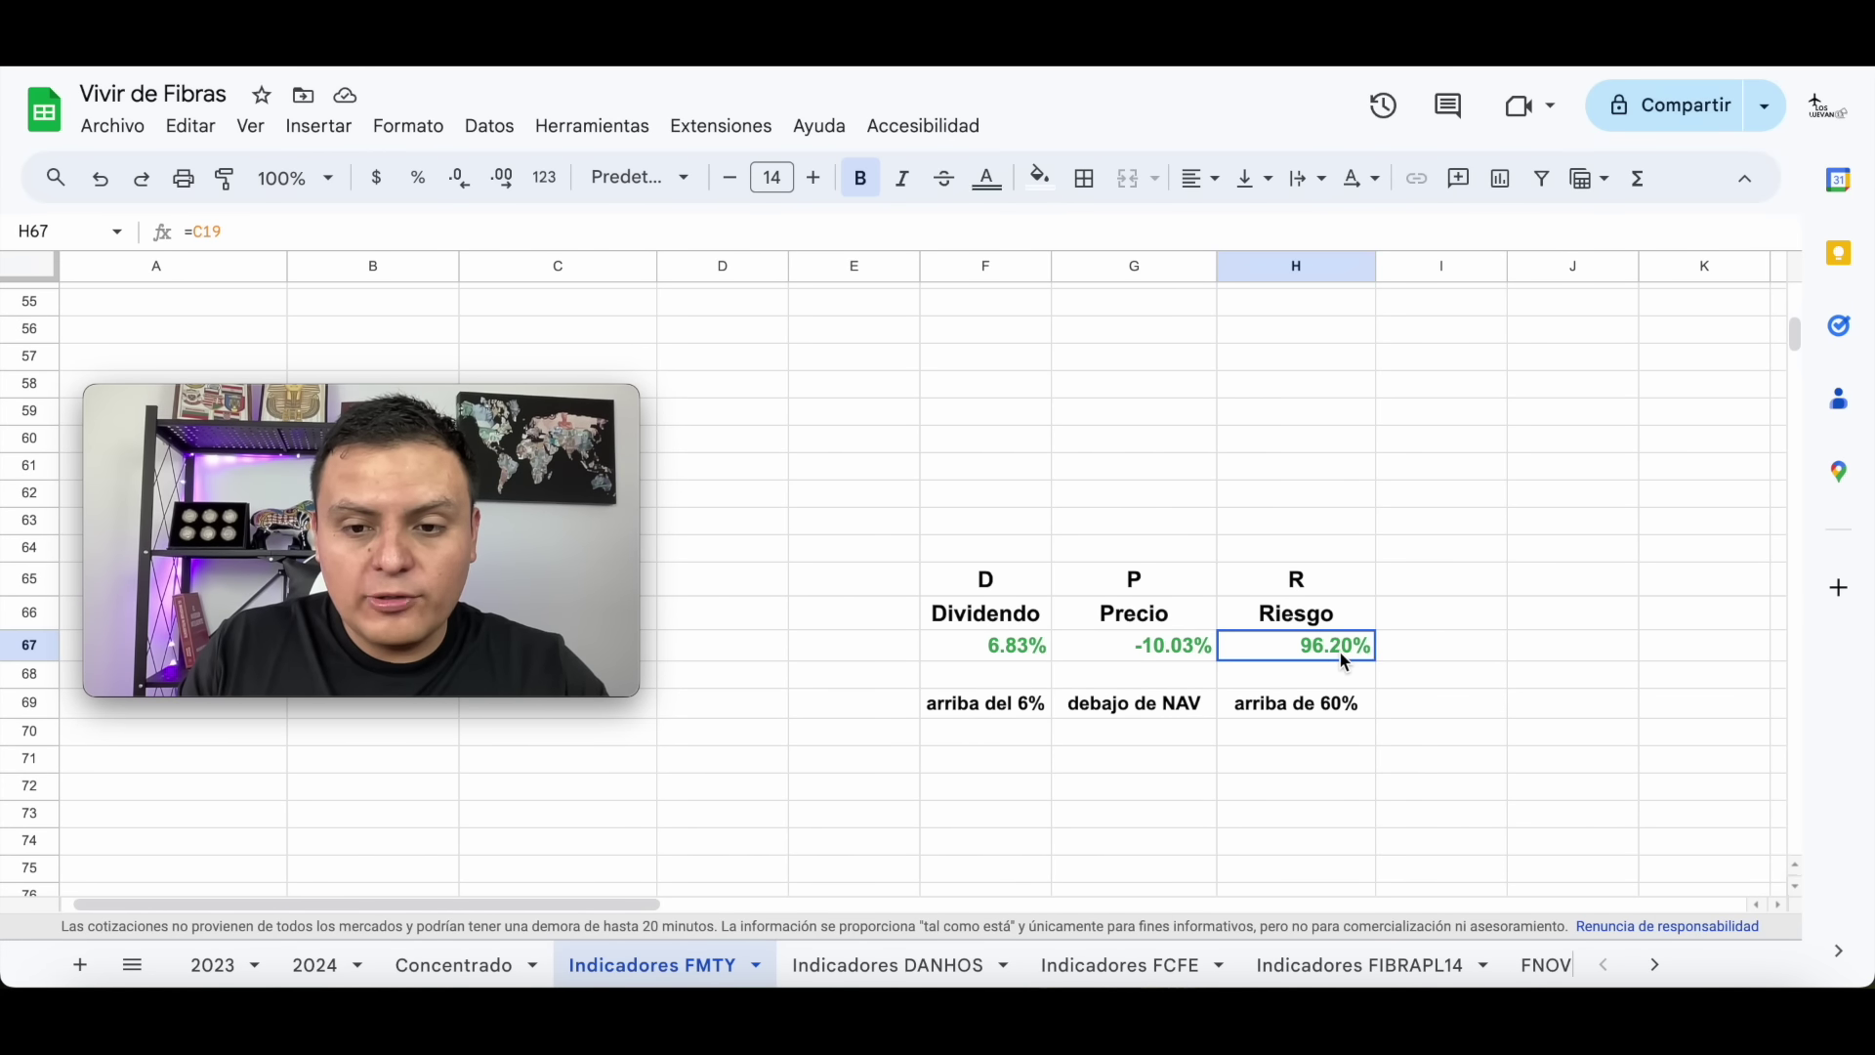
click(1119, 966)
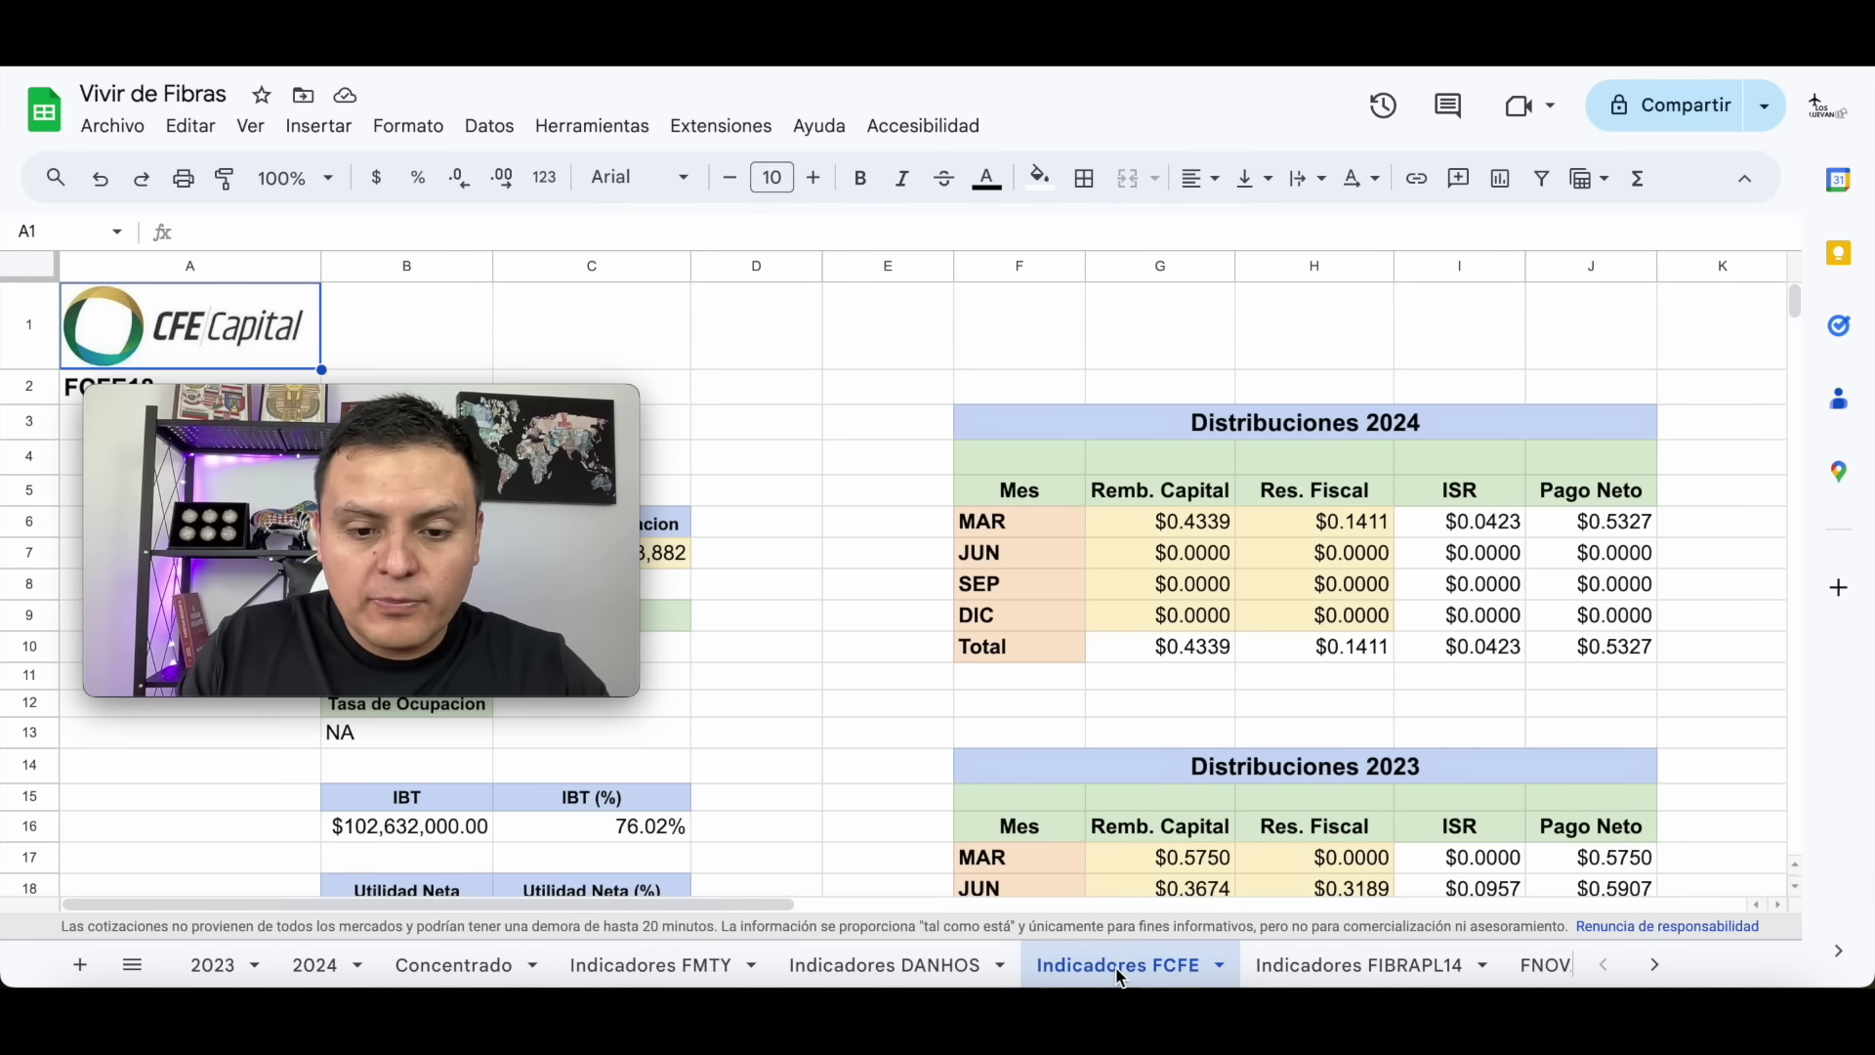
scroll(1186, 841, down, 8)
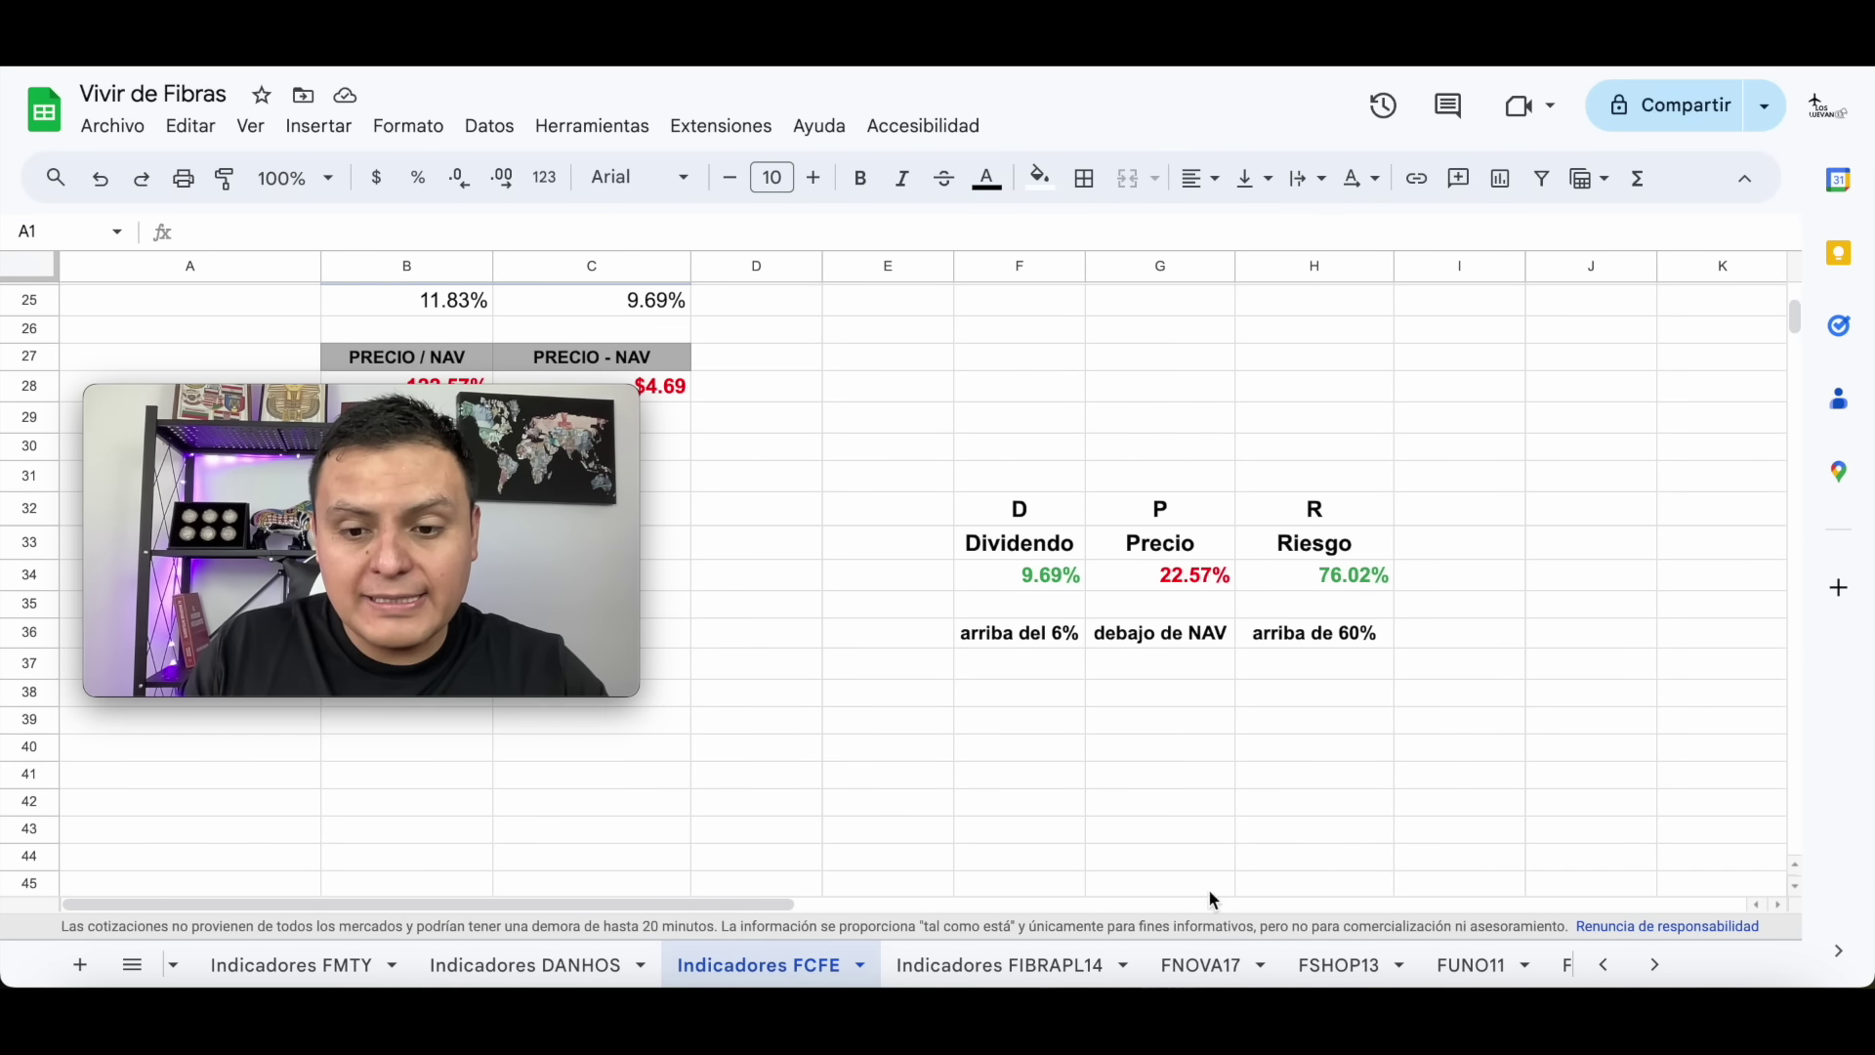
On the FSHOP13 sheet, review the FFO risk scale and inspect the Riesgo cell in the summary beneath it.
click(1290, 962)
scroll(1199, 819, down, 10)
scroll(1199, 819, up, 3)
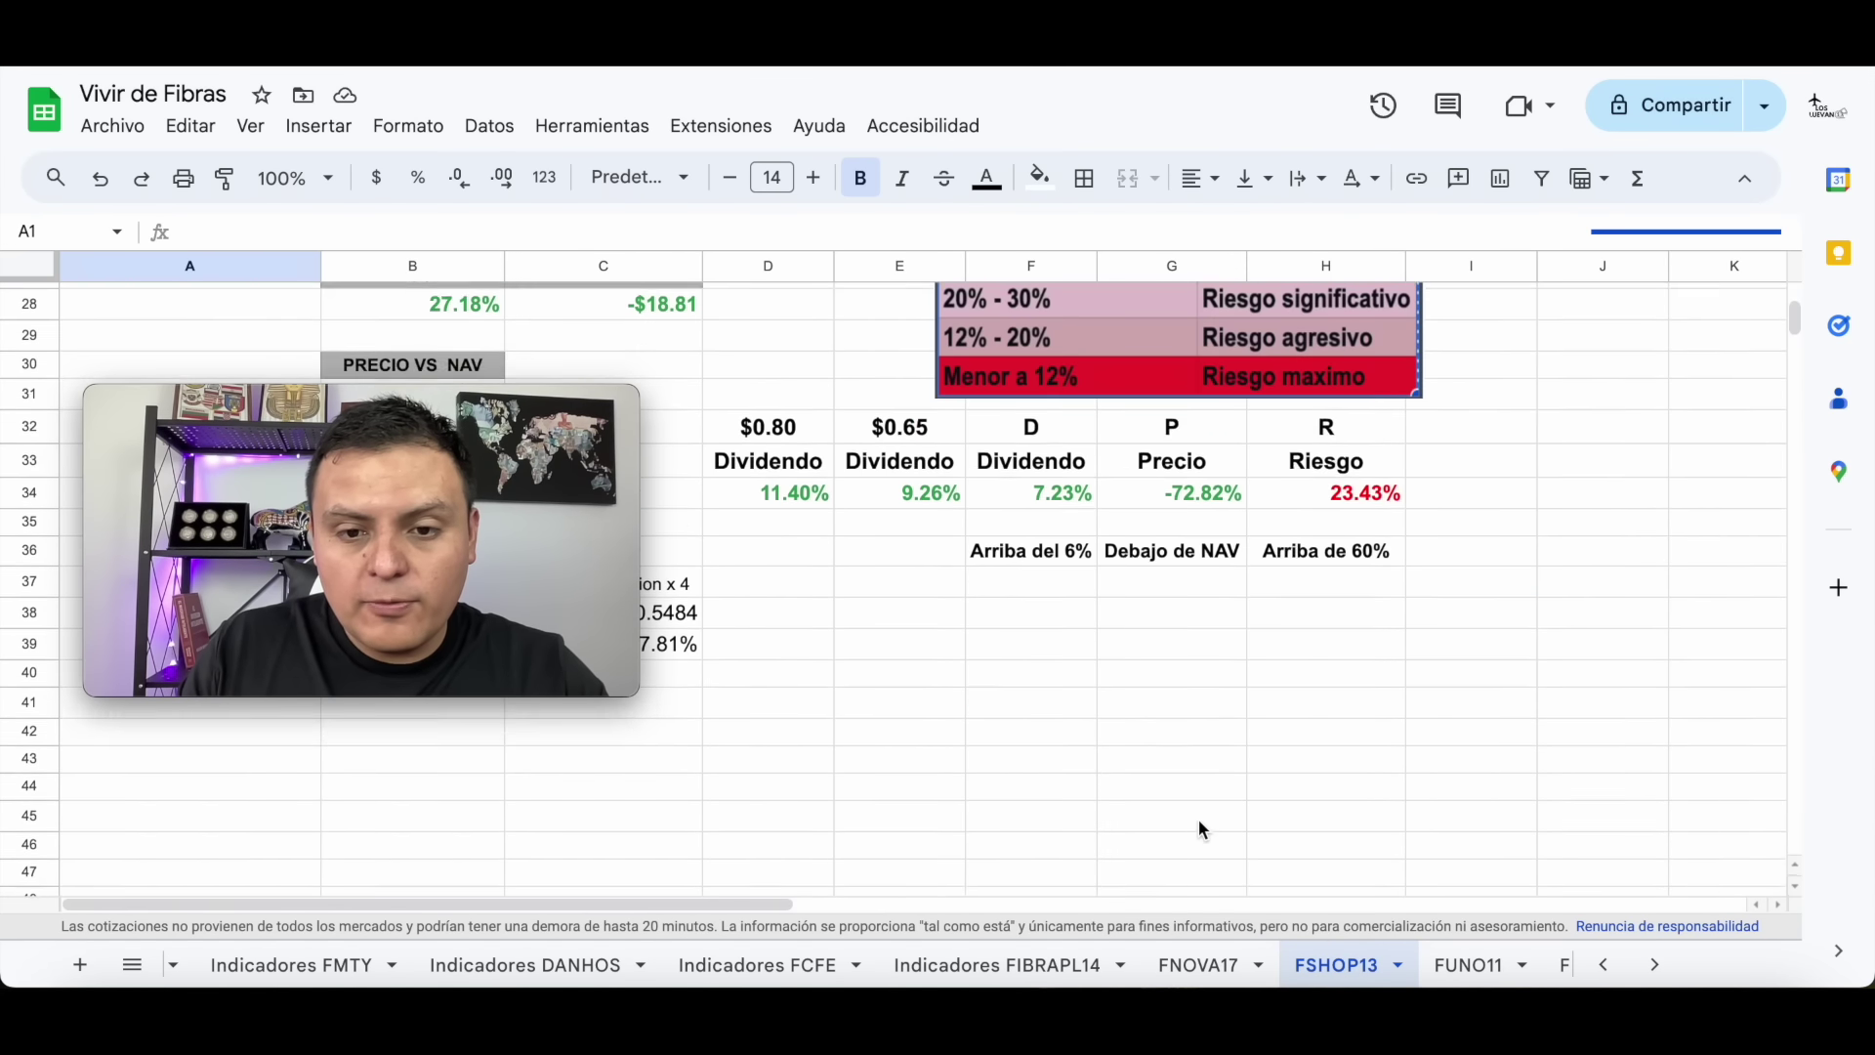
scroll(1200, 827, up, 2)
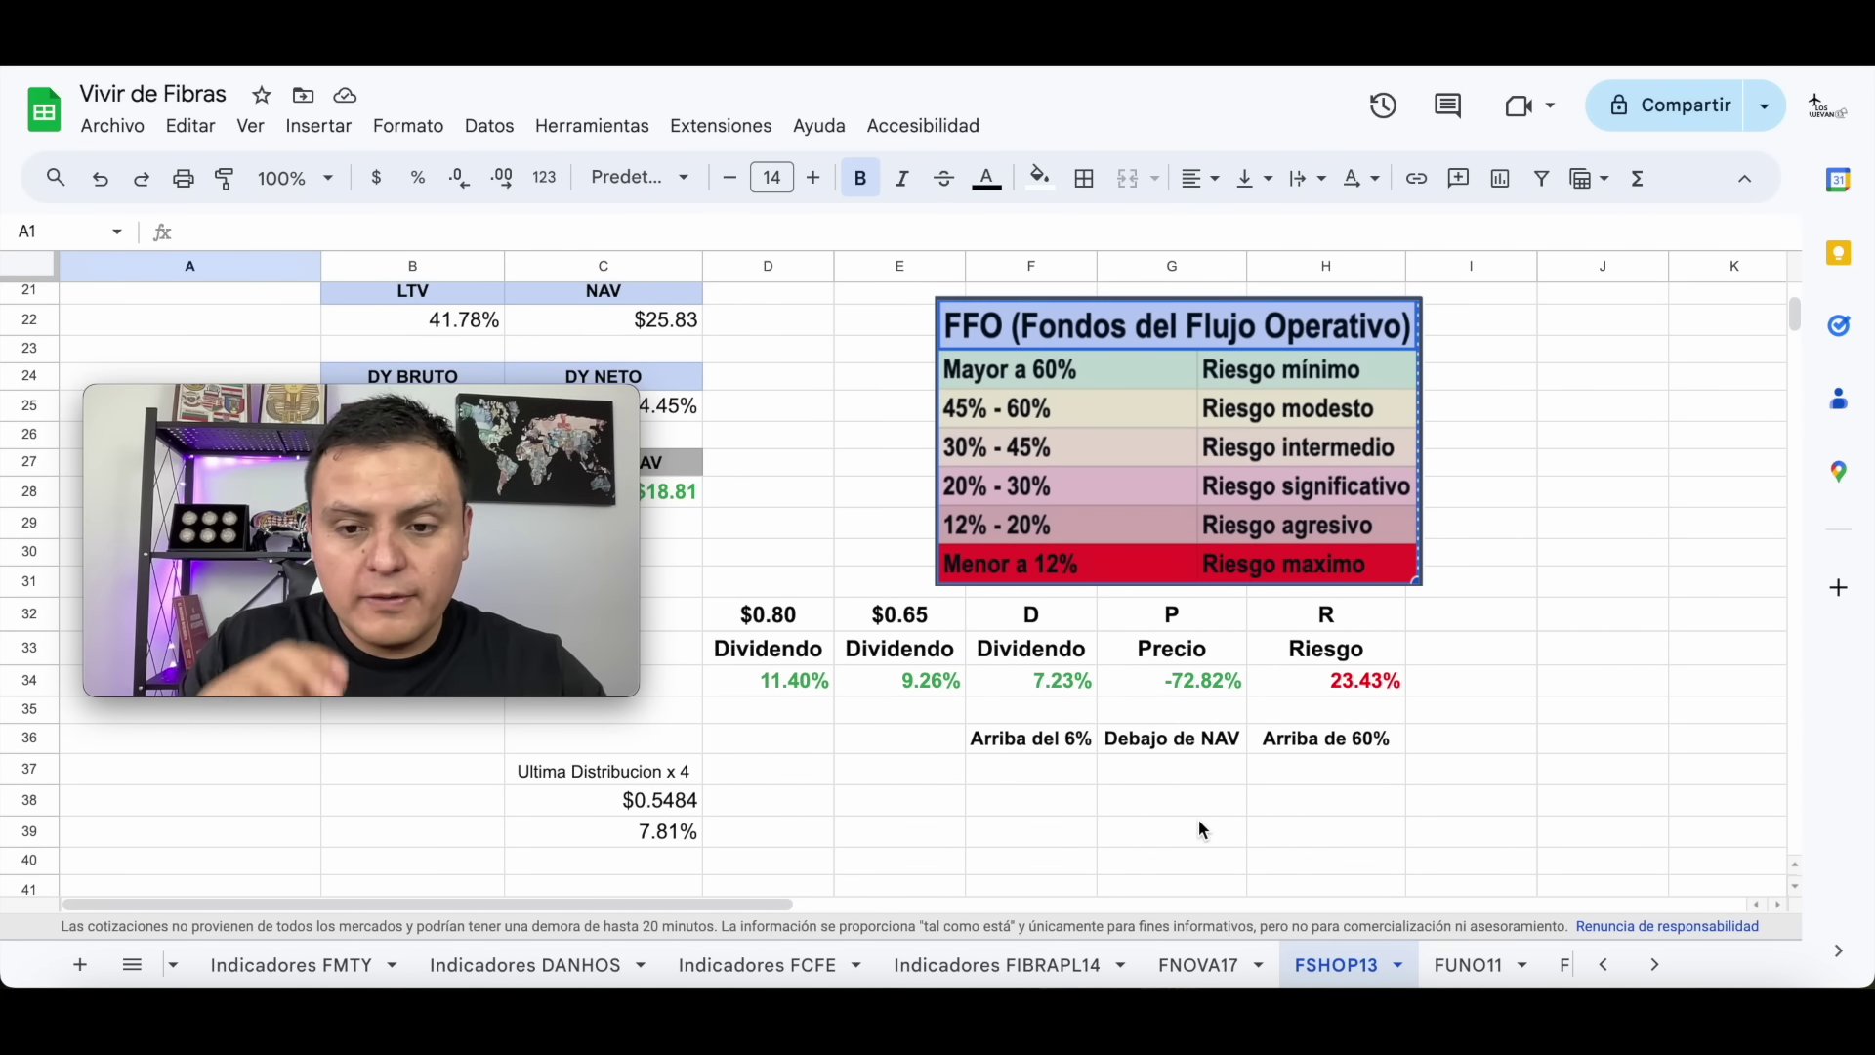
click(1323, 681)
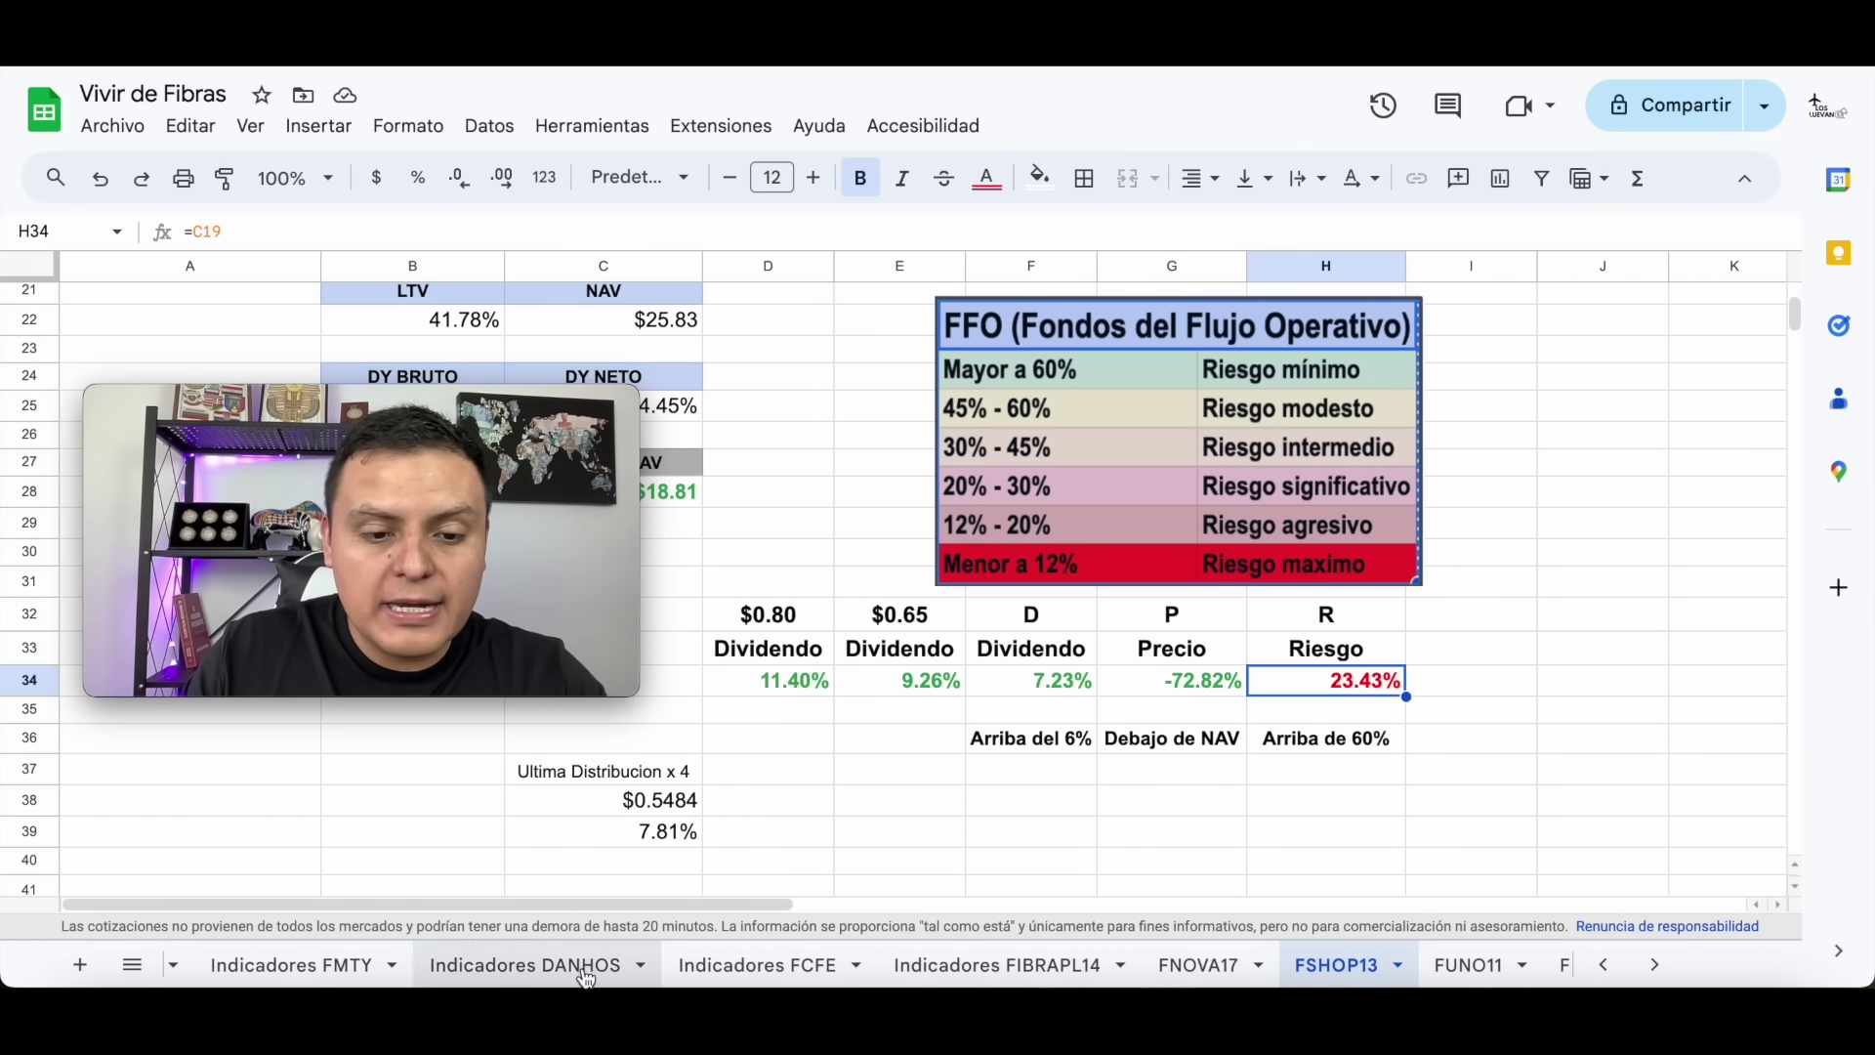
Go back to the Indicadores DANHOS sheet and review its main indicators, from PRECIO through PRECIO VS NAV.
click(527, 965)
scroll(1310, 725, up, 15)
scroll(1310, 724, left, 2)
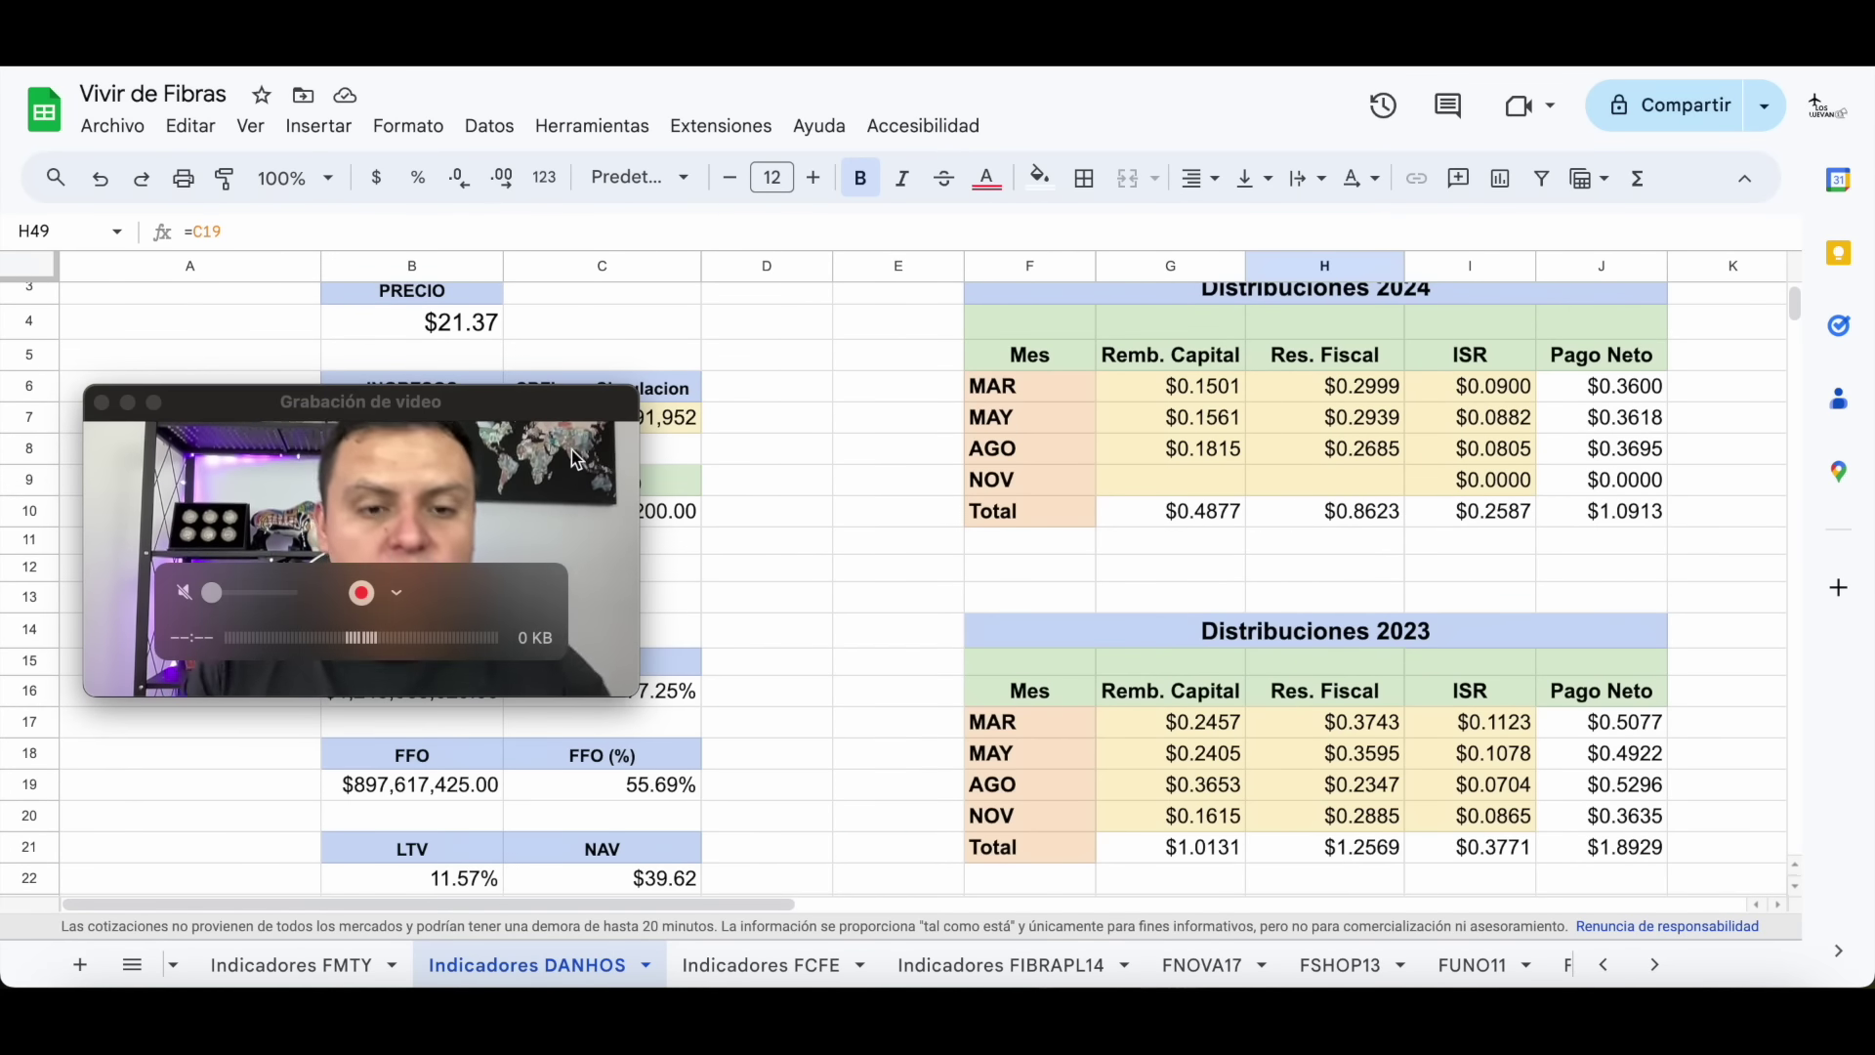
drag(576, 452, 1236, 565)
scroll(512, 502, down, 7)
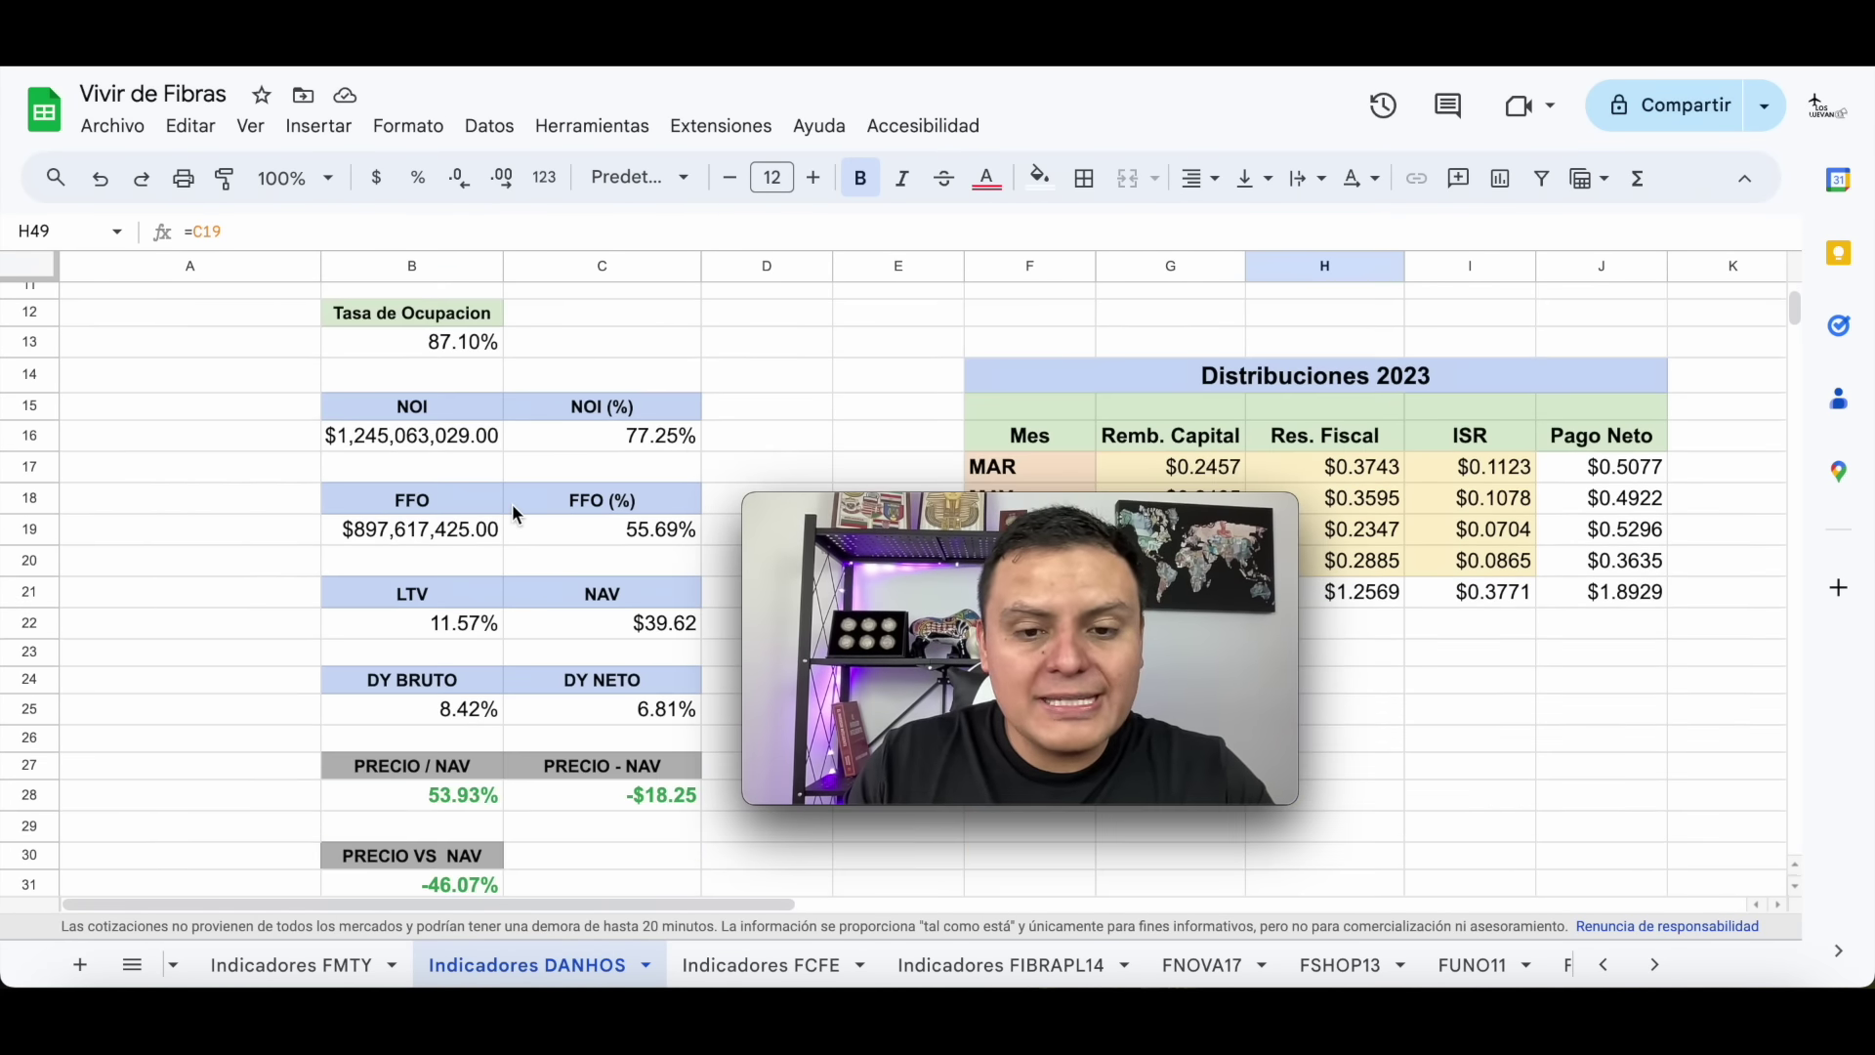
scroll(511, 502, up, 7)
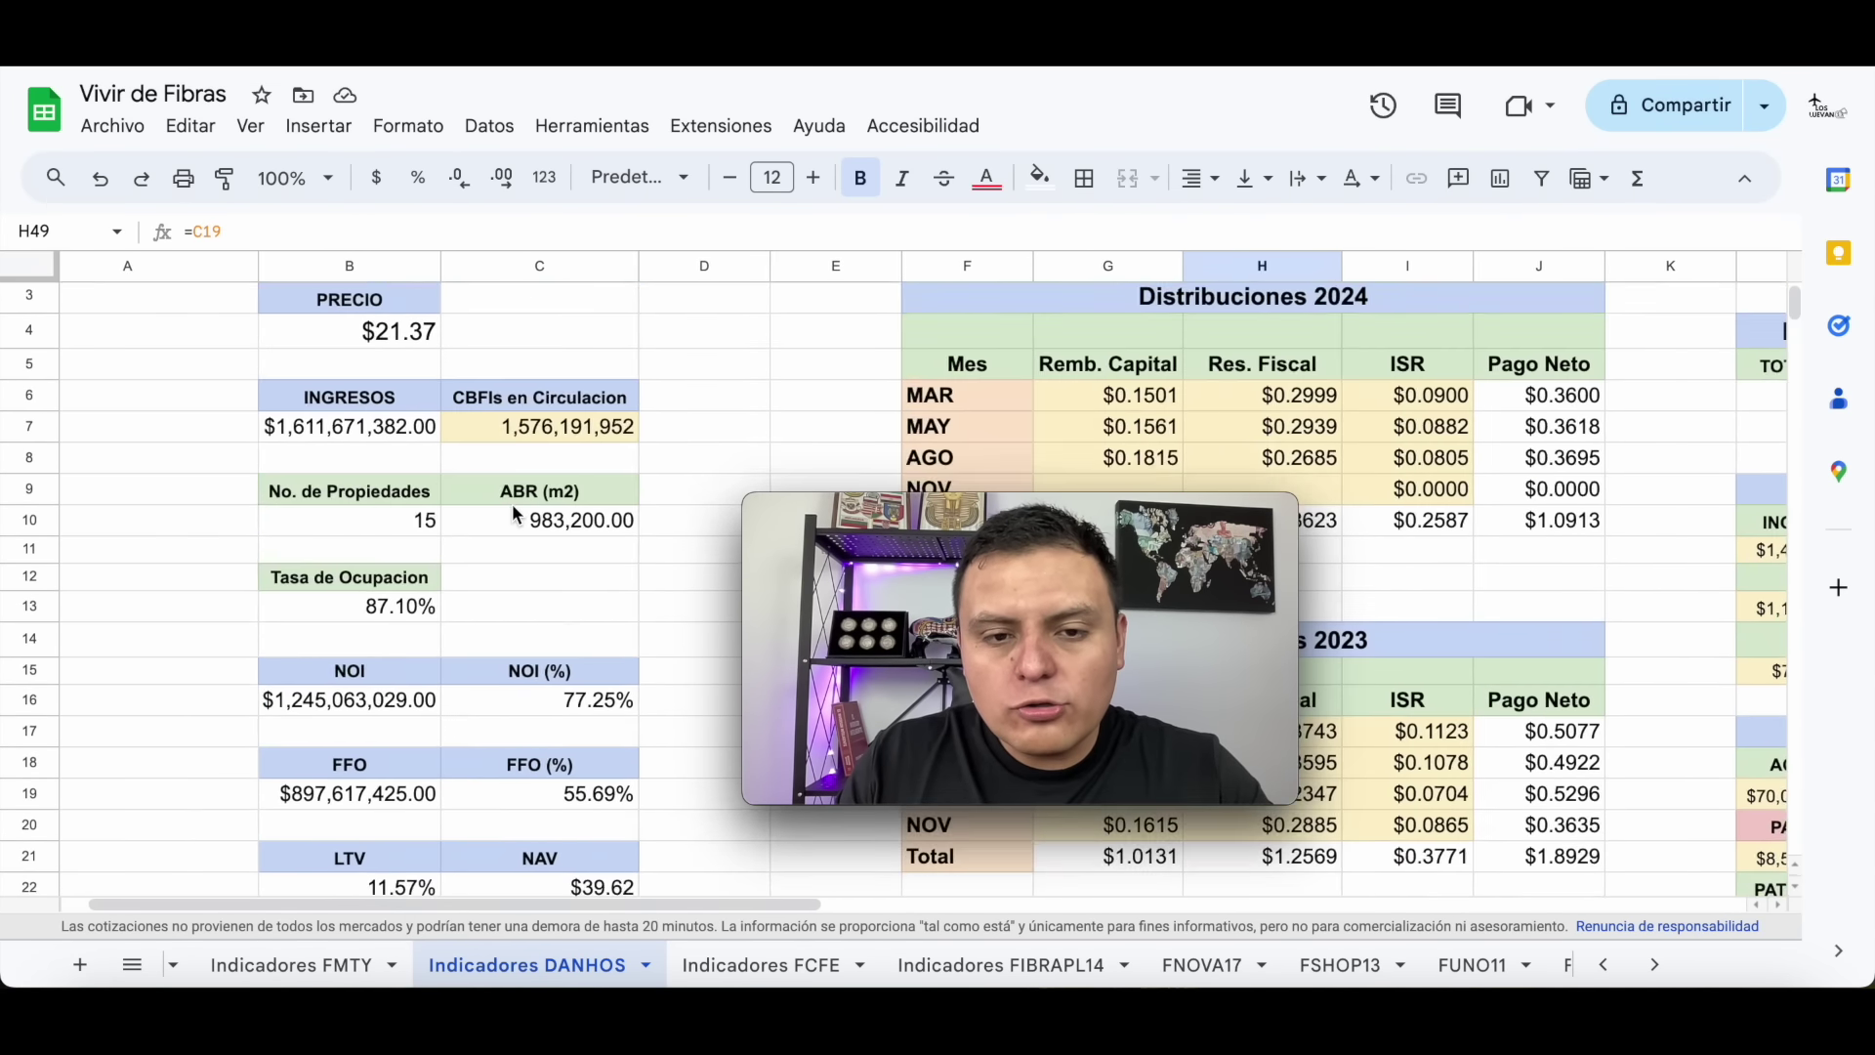
scroll(512, 502, up, 1)
scroll(511, 502, left, 1)
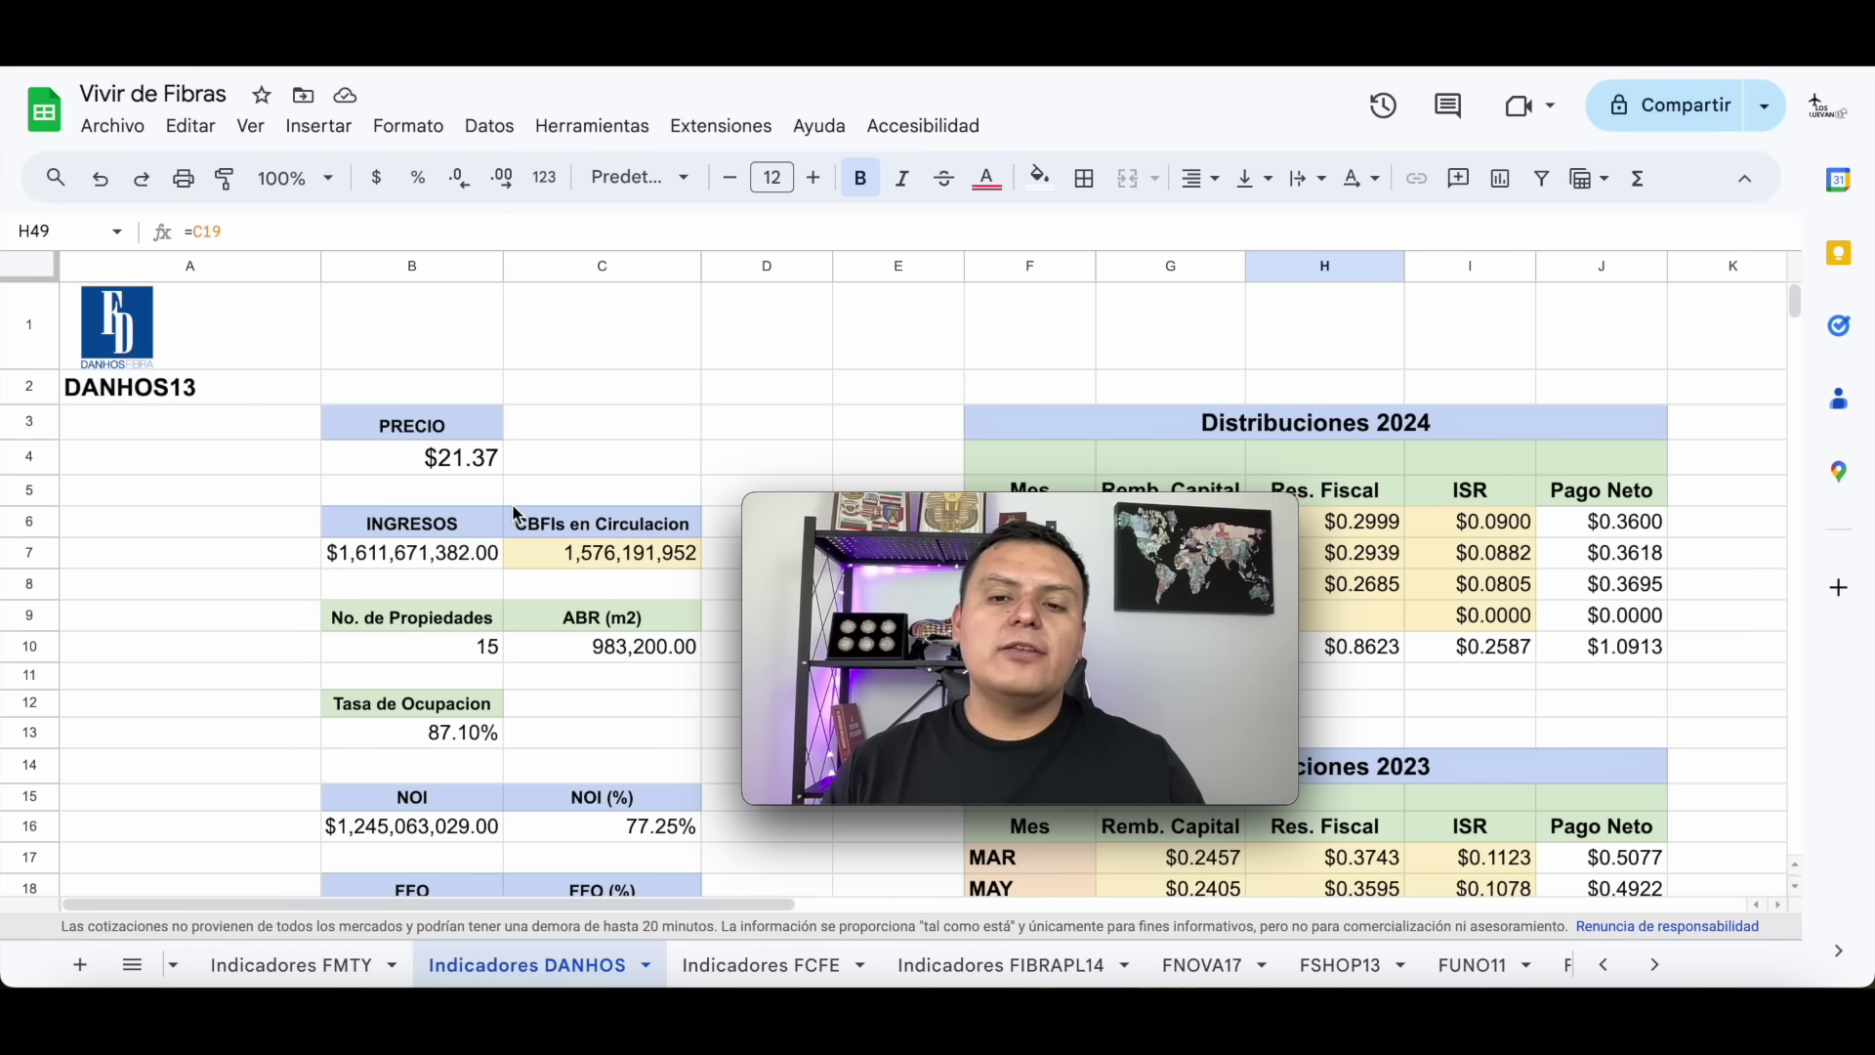
Highlight the empty November Remb. Capital and Res. Fiscal cells in the Distribuciones 2024 table.
drag(1187, 494, 833, 315)
drag(1174, 613, 1352, 609)
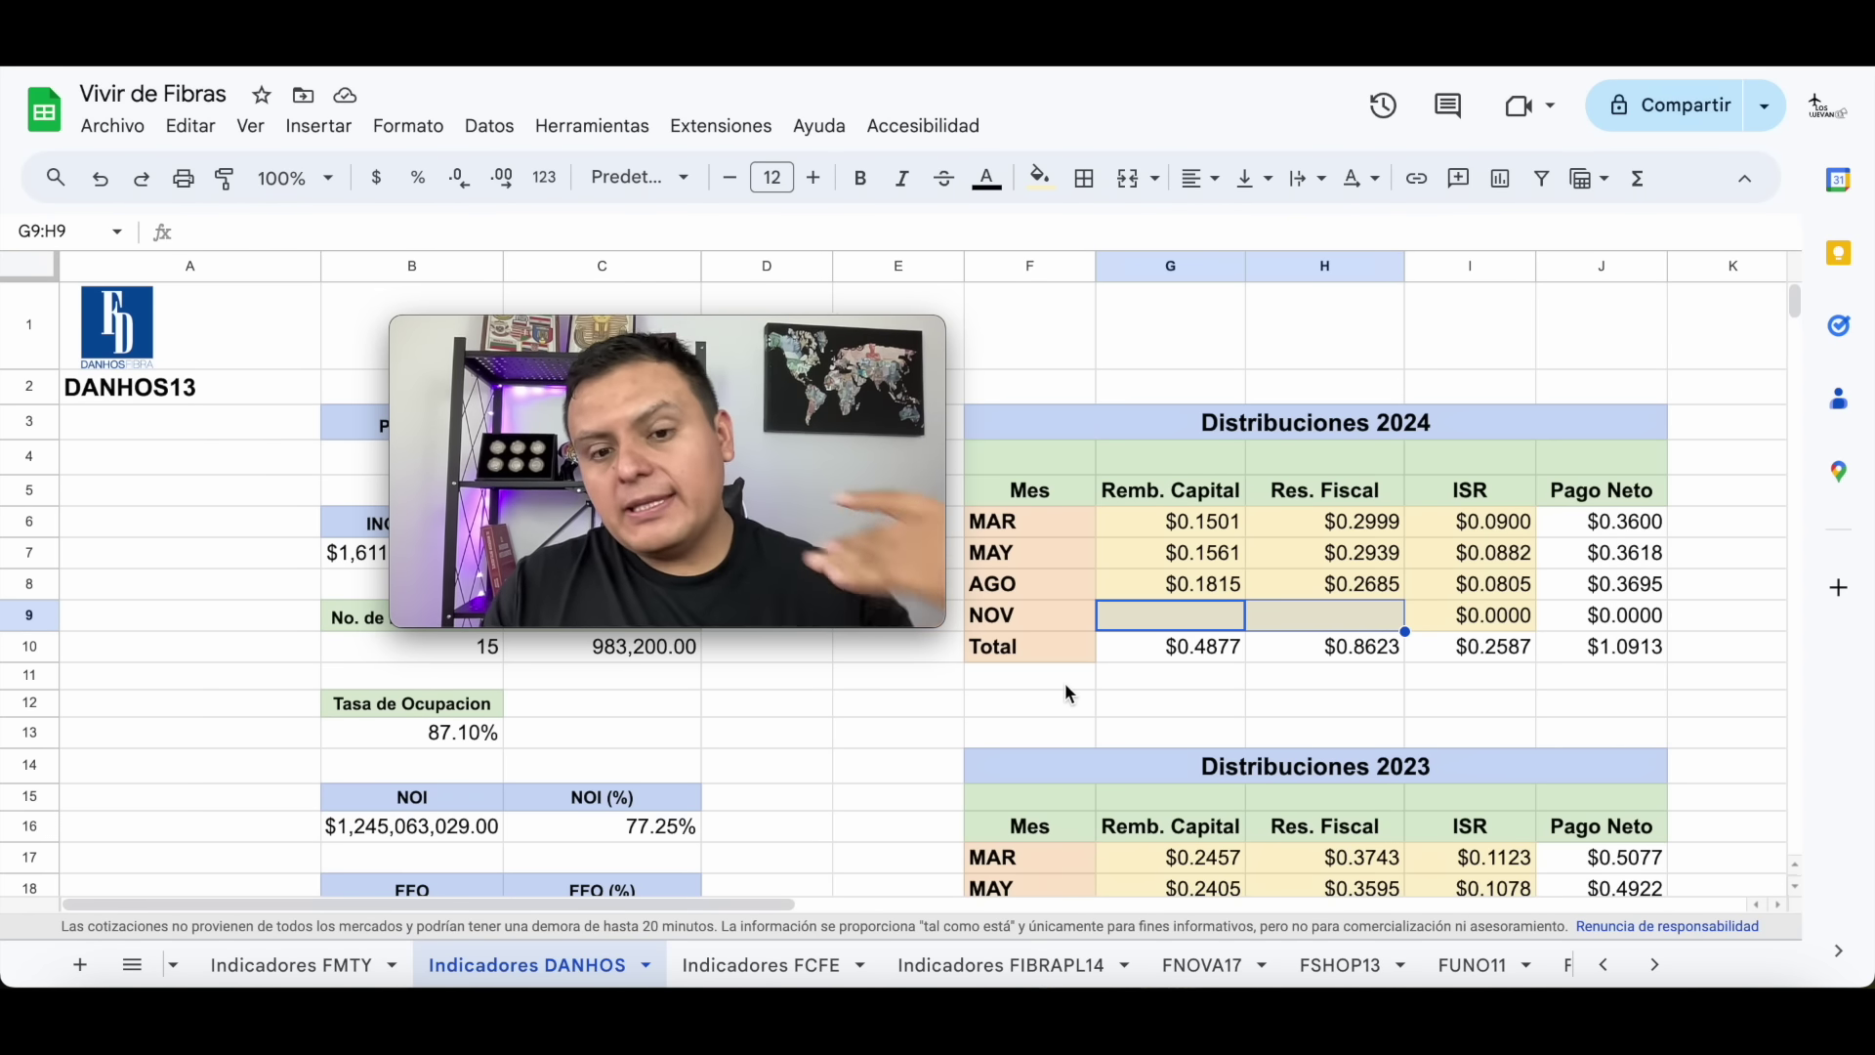
click(841, 765)
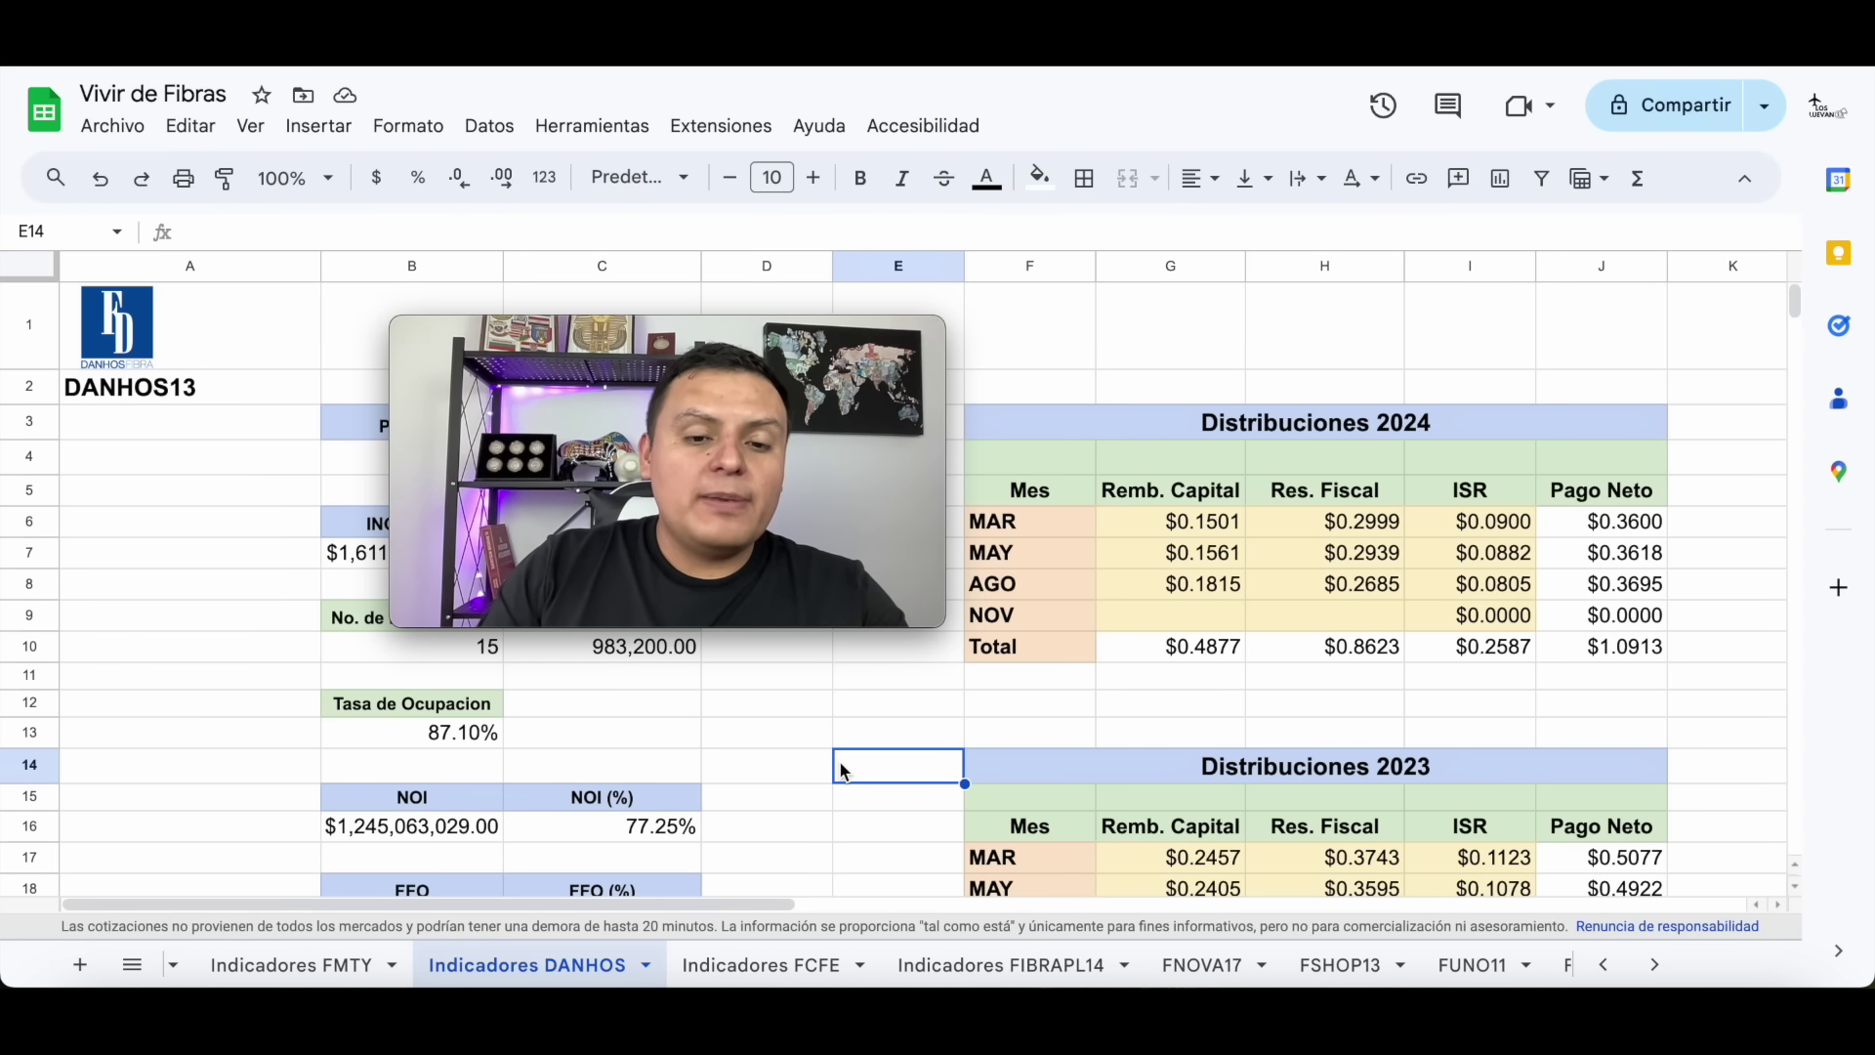
click(771, 741)
click(1041, 710)
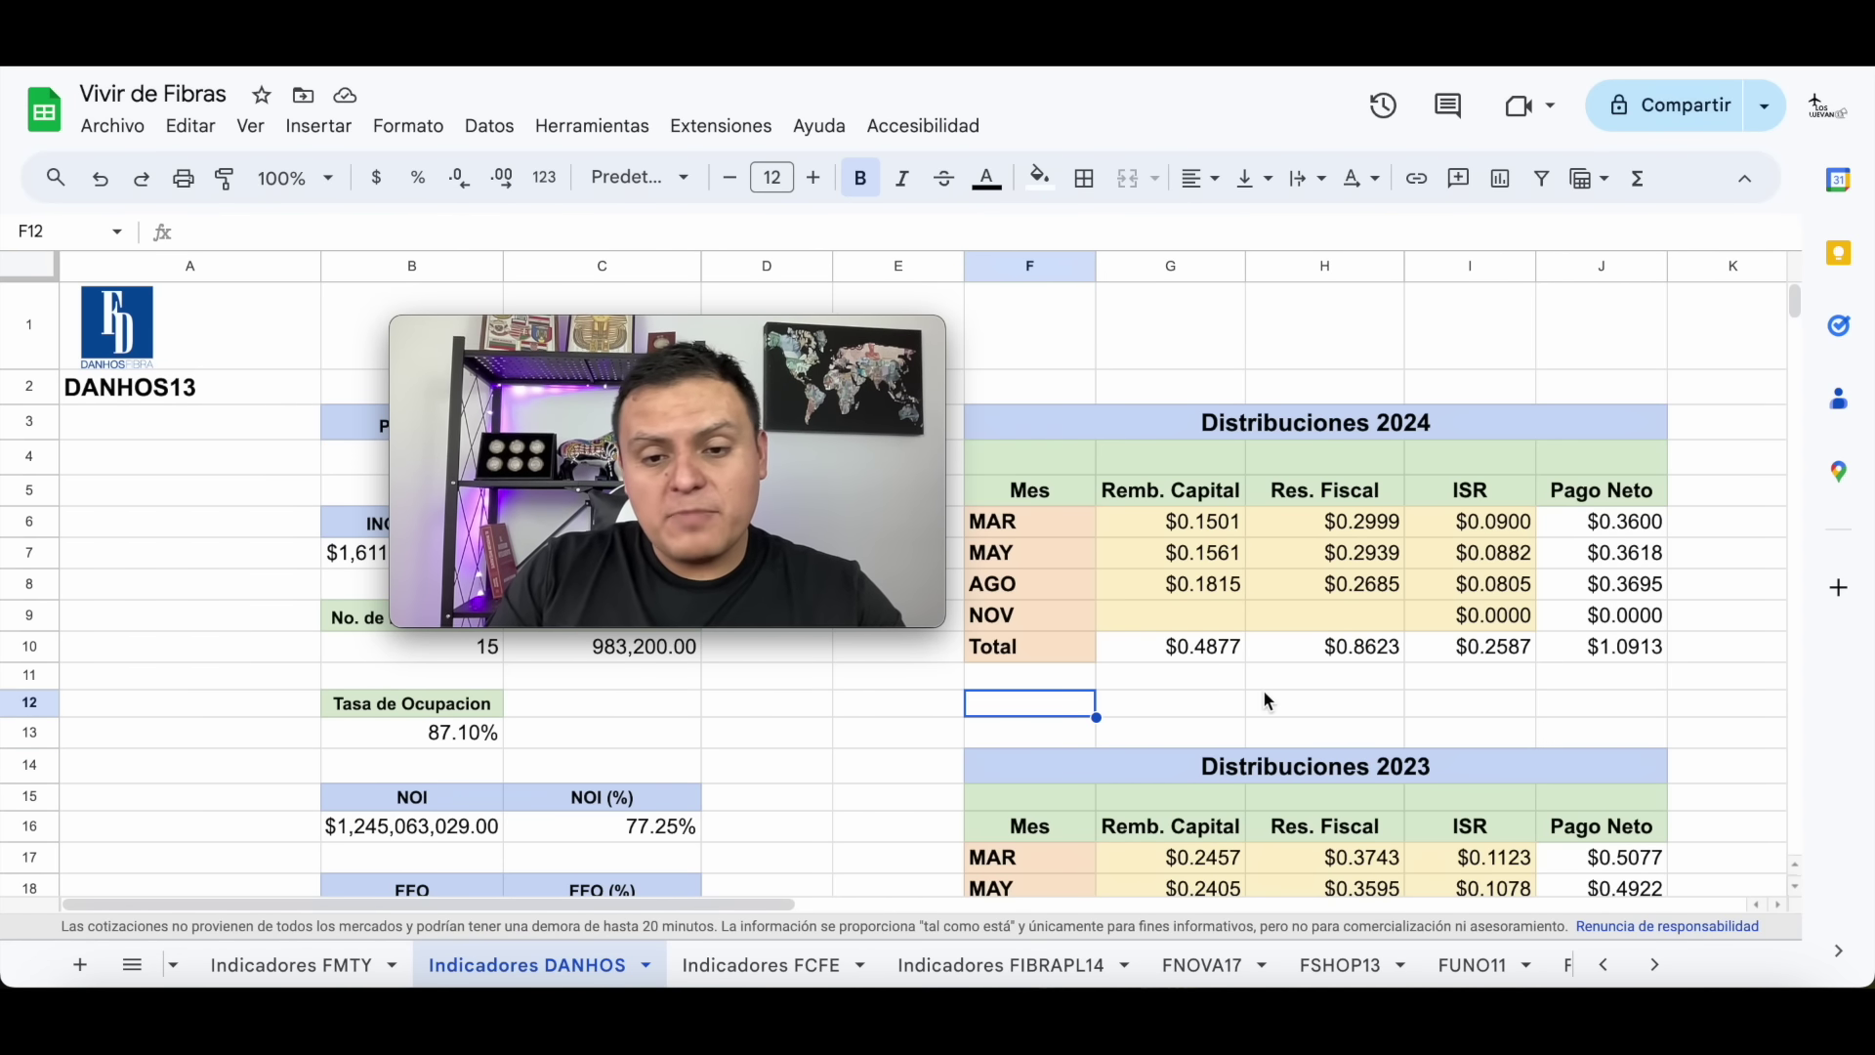
click(1336, 705)
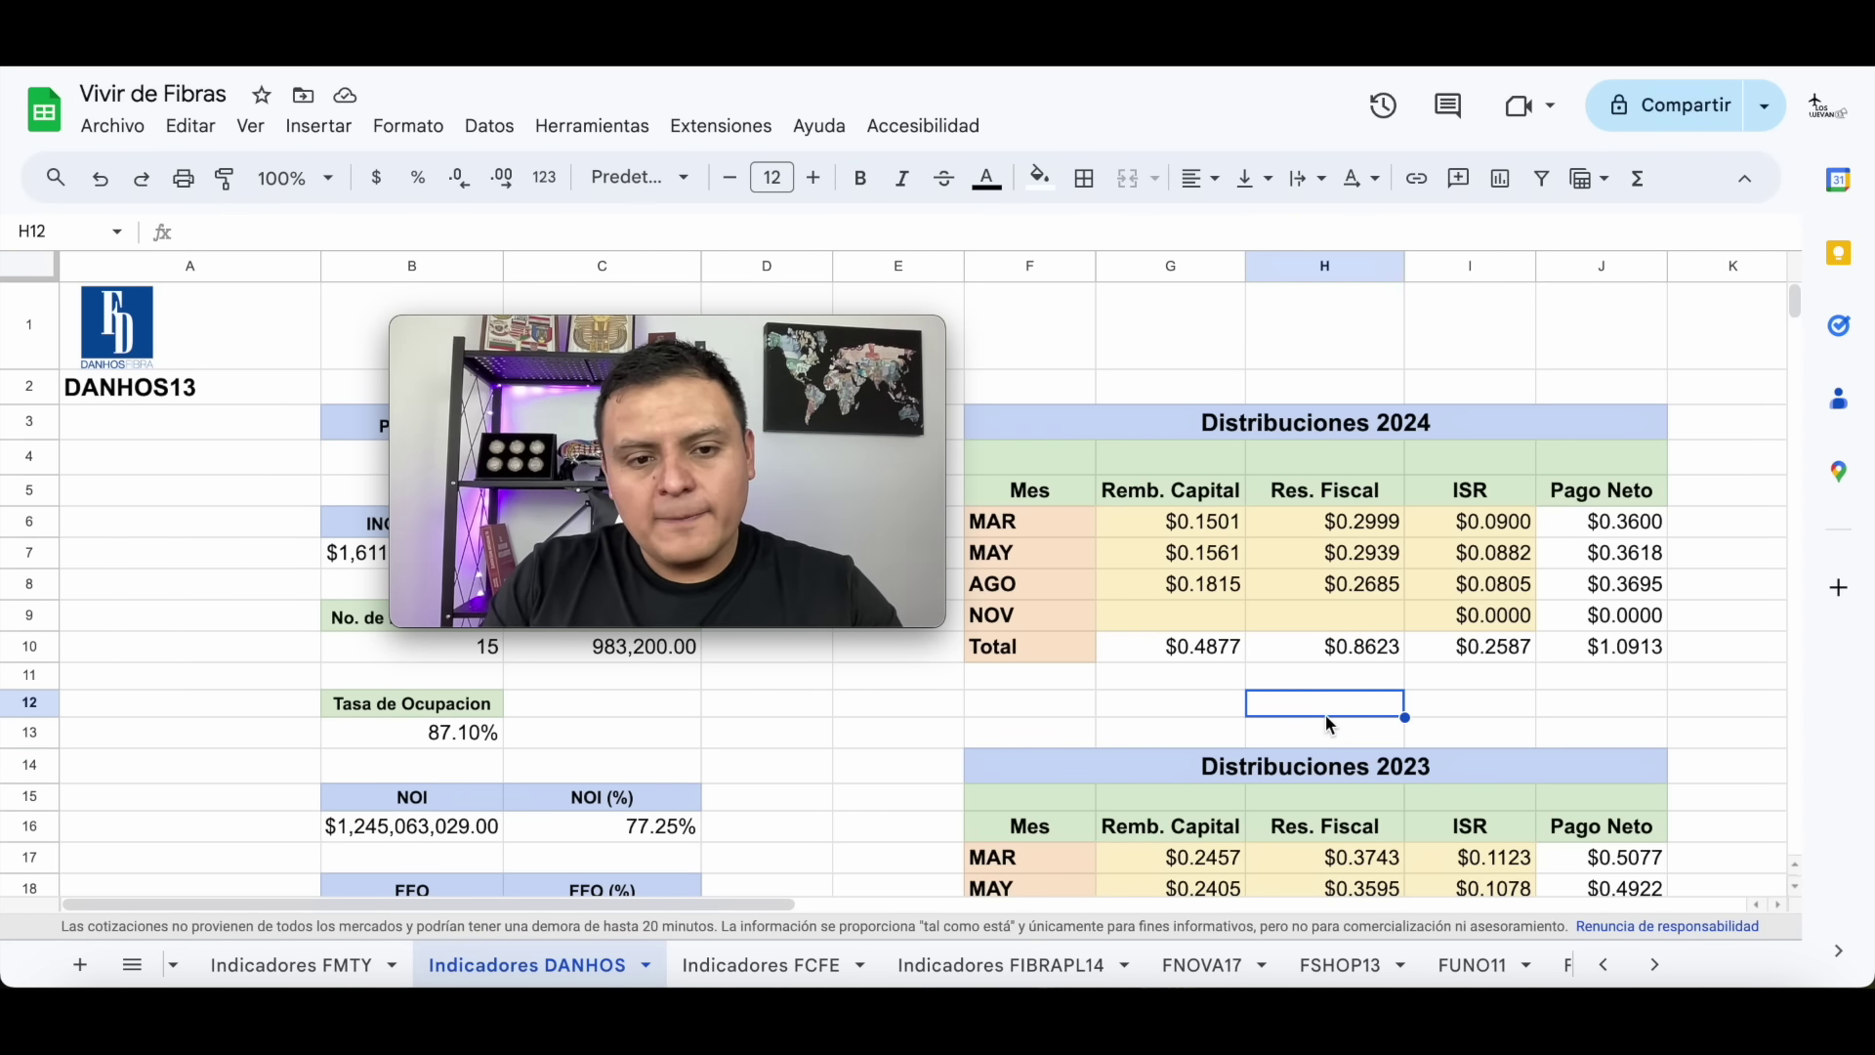
click(1598, 715)
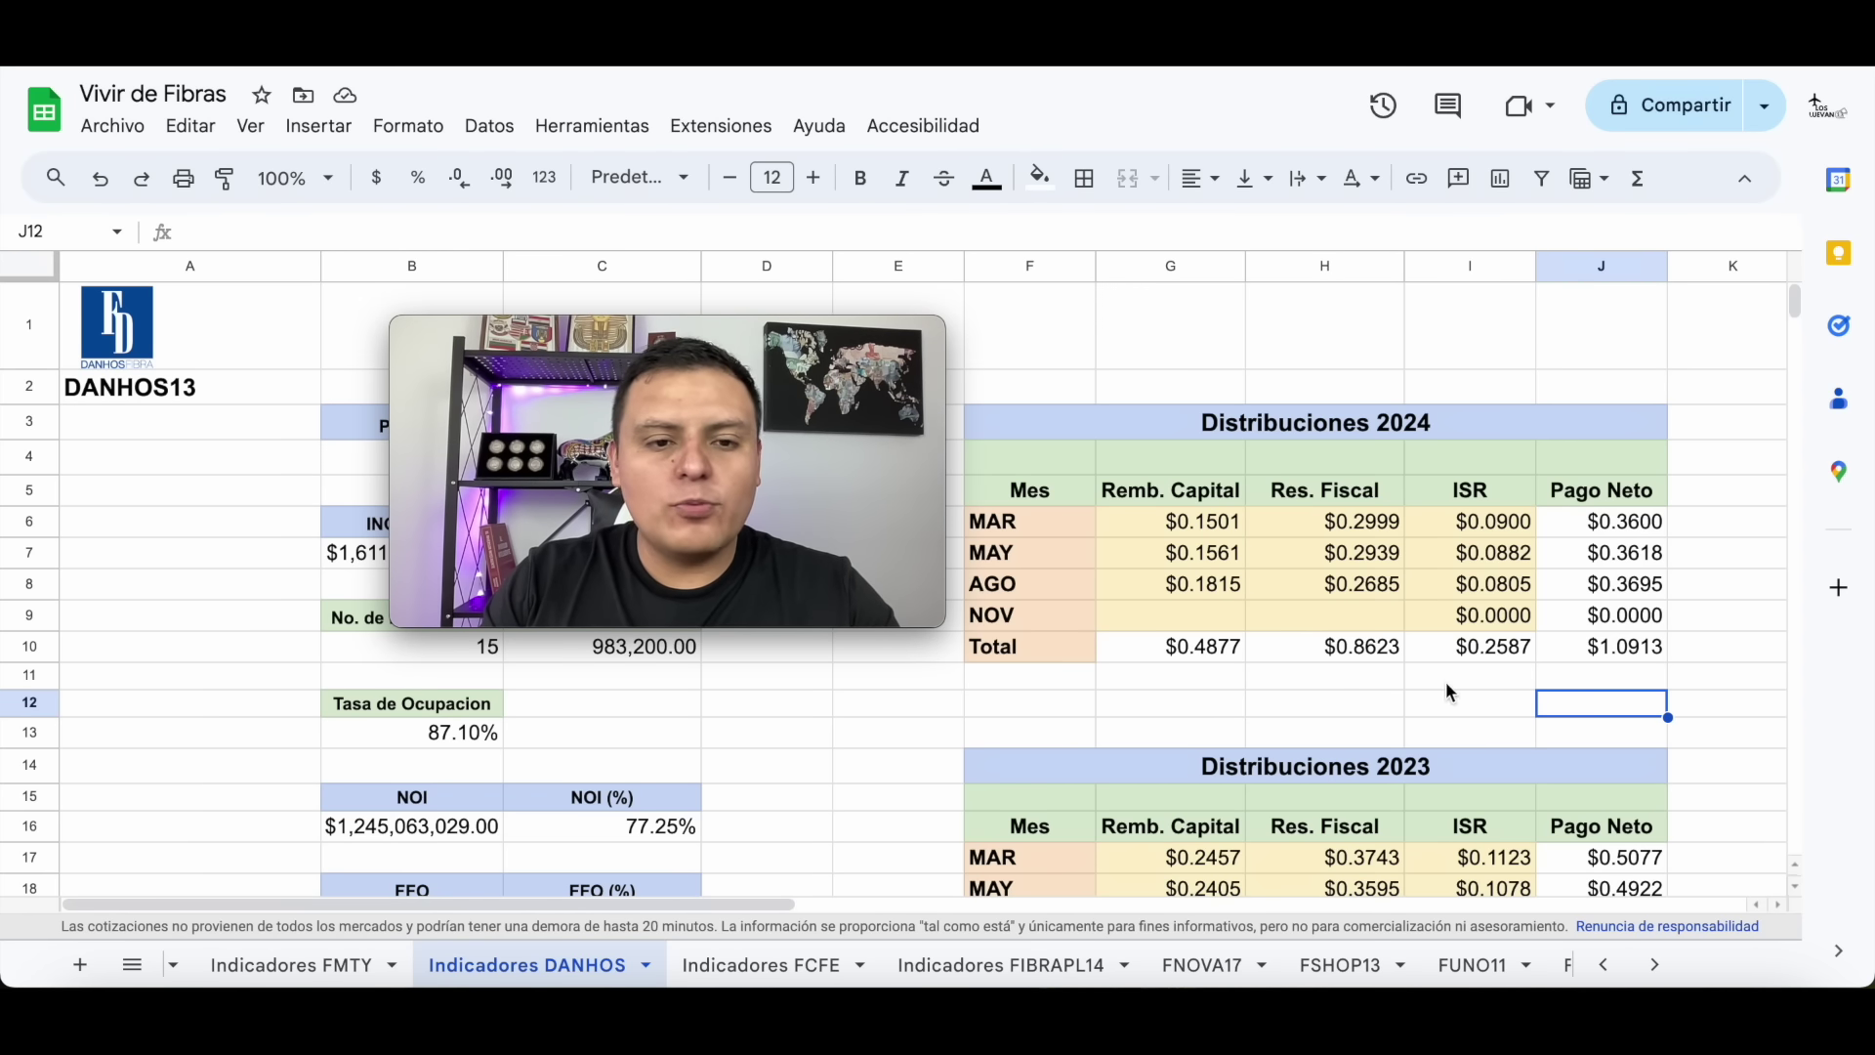